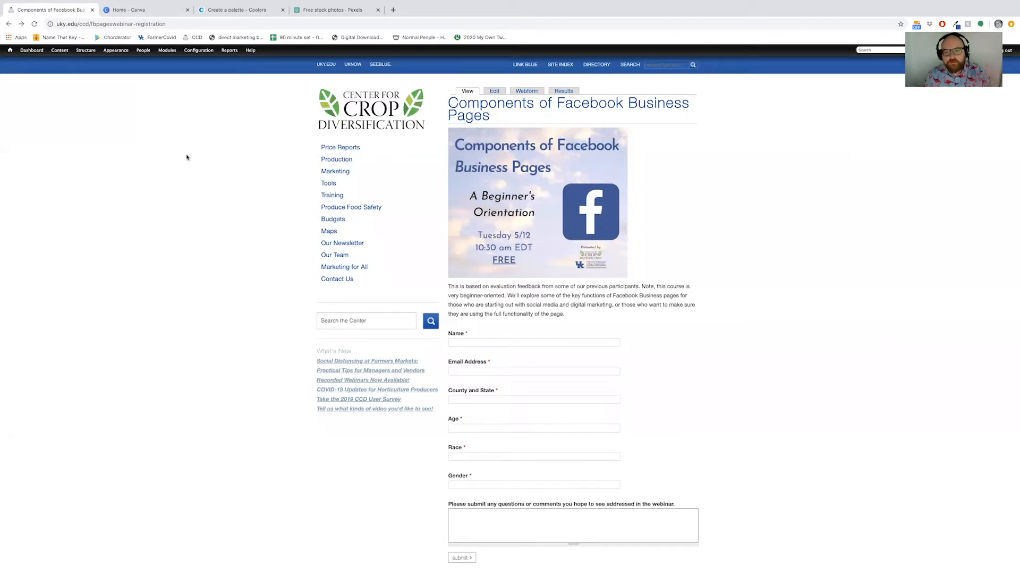
Step: Move the webinar registration page behind the other browser tabs and switch to the Canva home page
{"action": "left_click_drag", "start_coordinate": [79, 11], "coordinate": [387, 20]}
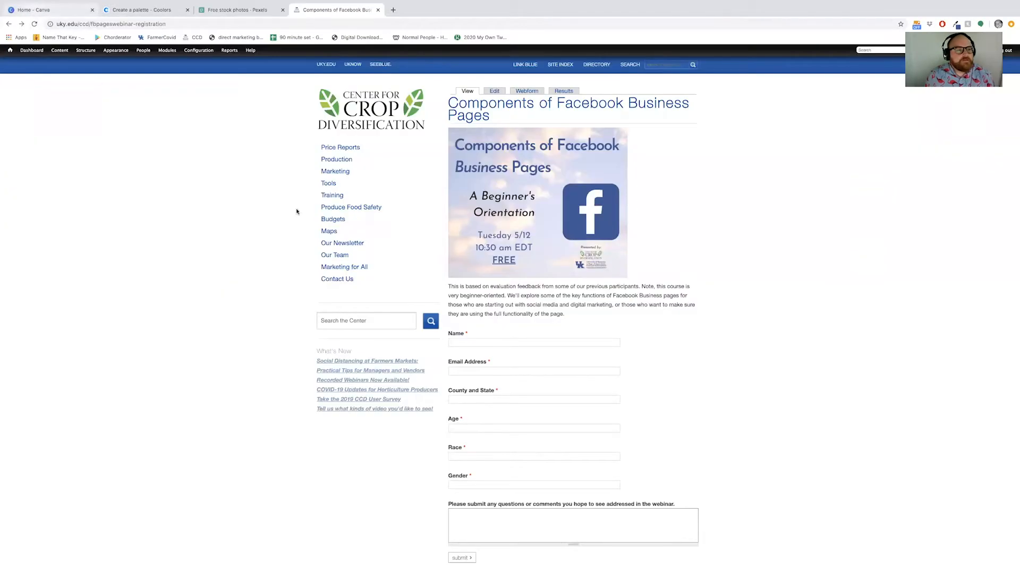
{"action": "left_click", "coordinate": [53, 10]}
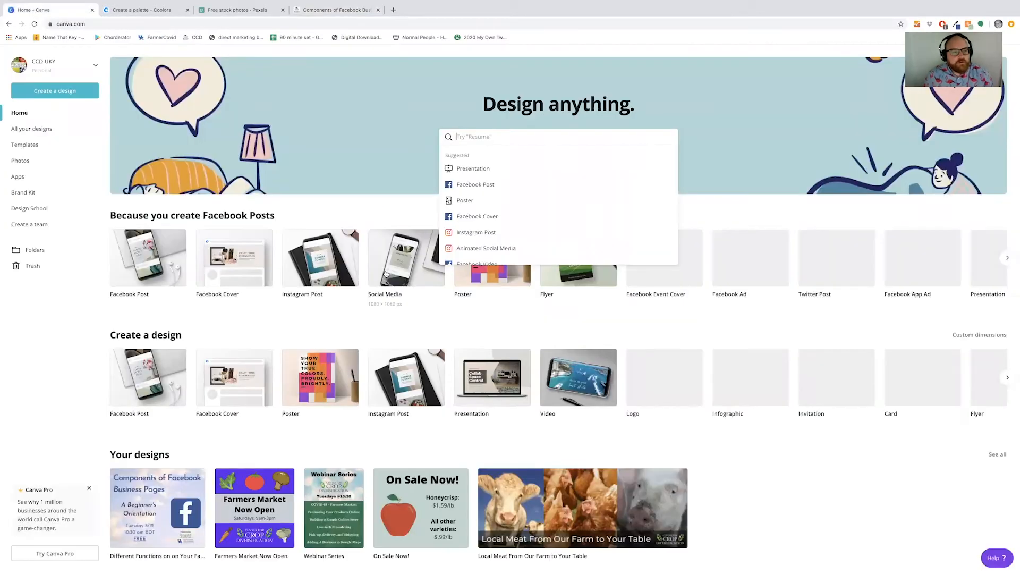
{"action": "left_click", "coordinate": [57, 379]}
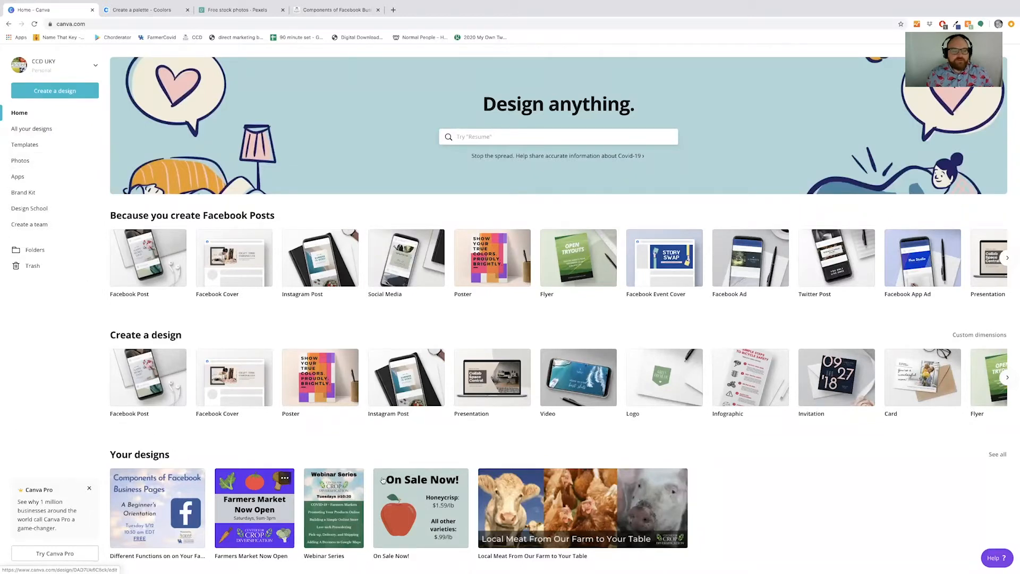
Step: Look through the template library's categories, featured collections, Facebook posts and Instagram templates, and open the photo library
{"action": "left_click", "coordinate": [31, 147]}
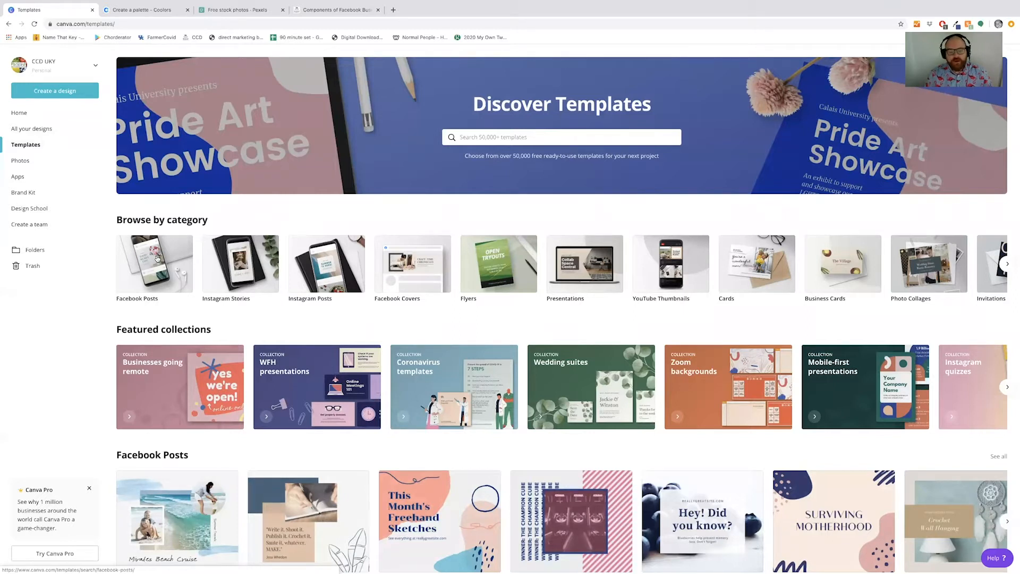
{"action": "scroll", "coordinate": [158, 260], "scroll_direction": "down", "scroll_amount": 1}
{"action": "scroll", "coordinate": [158, 261], "scroll_direction": "down", "scroll_amount": 2}
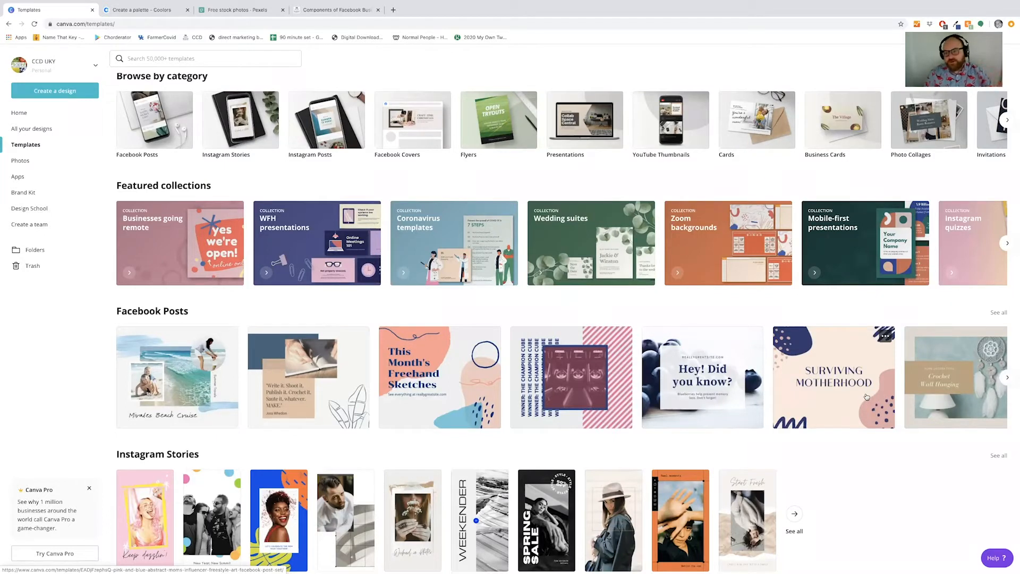
{"action": "scroll", "coordinate": [806, 414], "scroll_direction": "down", "scroll_amount": 1}
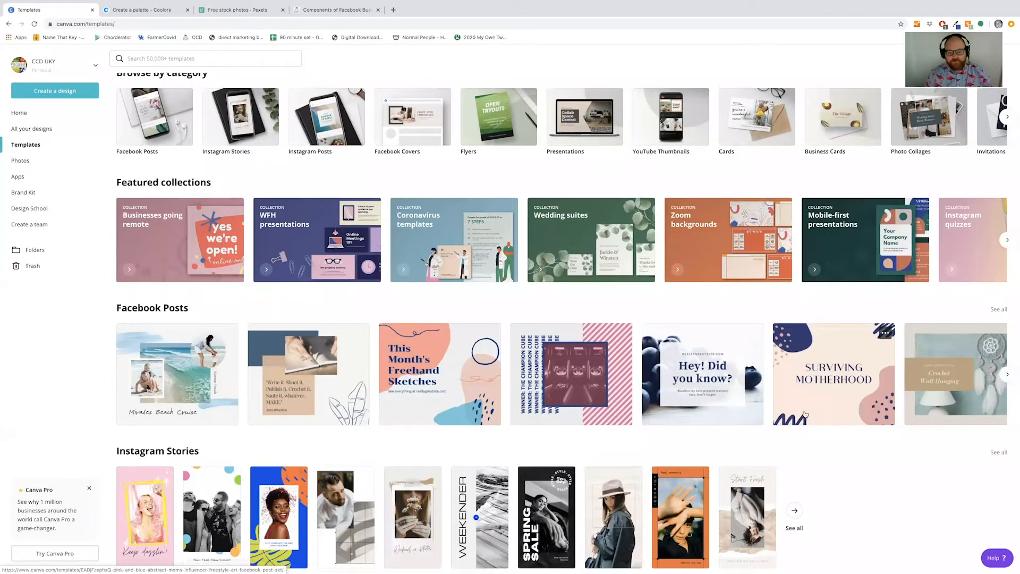
{"action": "scroll", "coordinate": [806, 413], "scroll_direction": "down", "scroll_amount": 2}
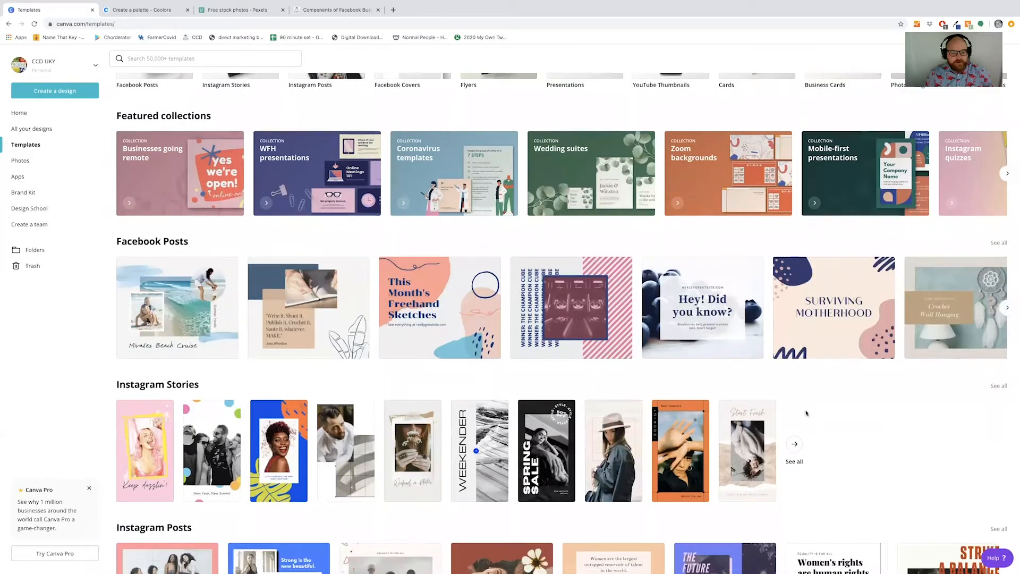
{"action": "scroll", "coordinate": [806, 413], "scroll_direction": "down", "scroll_amount": 3}
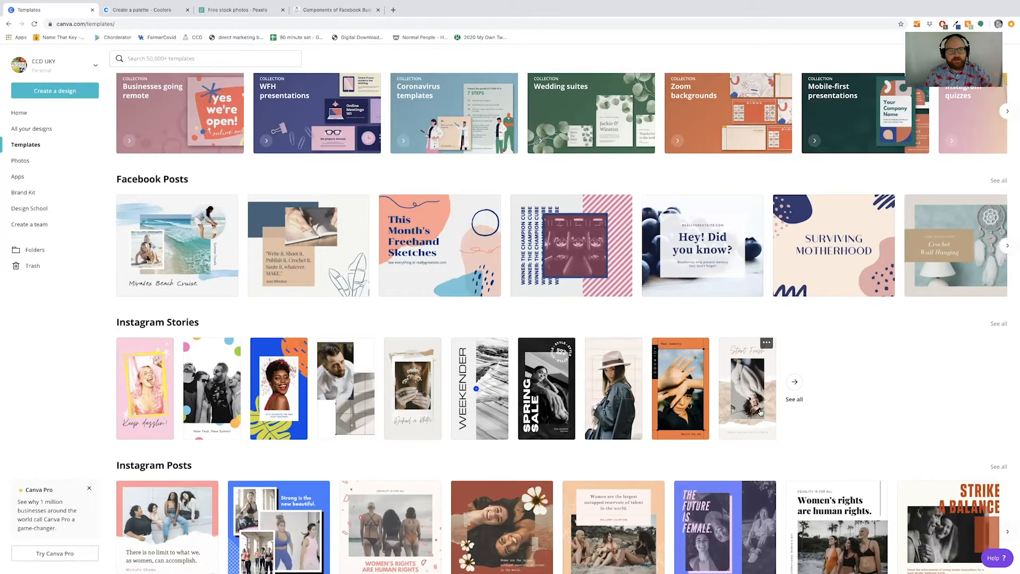
{"action": "scroll", "coordinate": [239, 154], "scroll_direction": "up", "scroll_amount": 5}
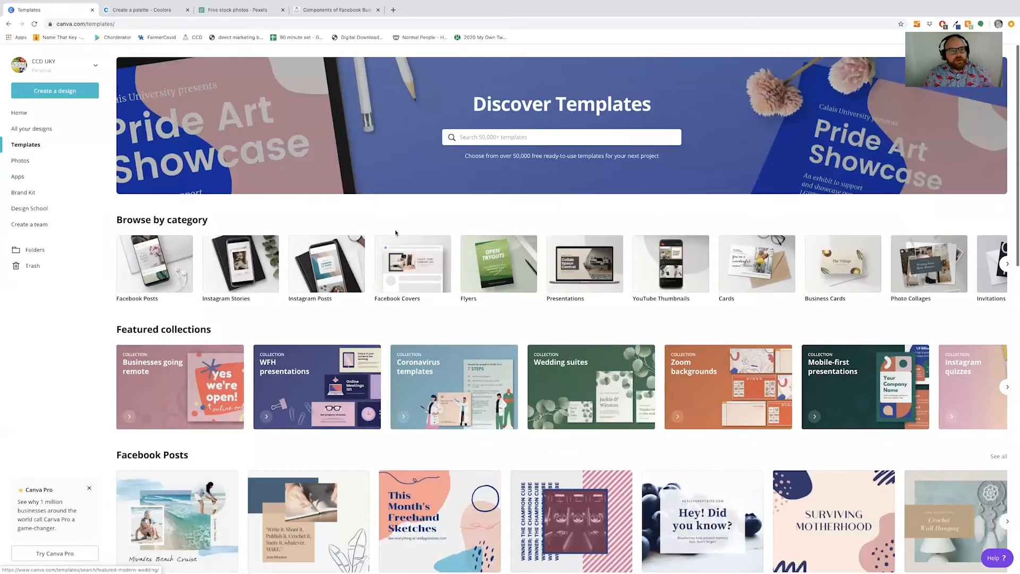
{"action": "left_click", "coordinate": [24, 164]}
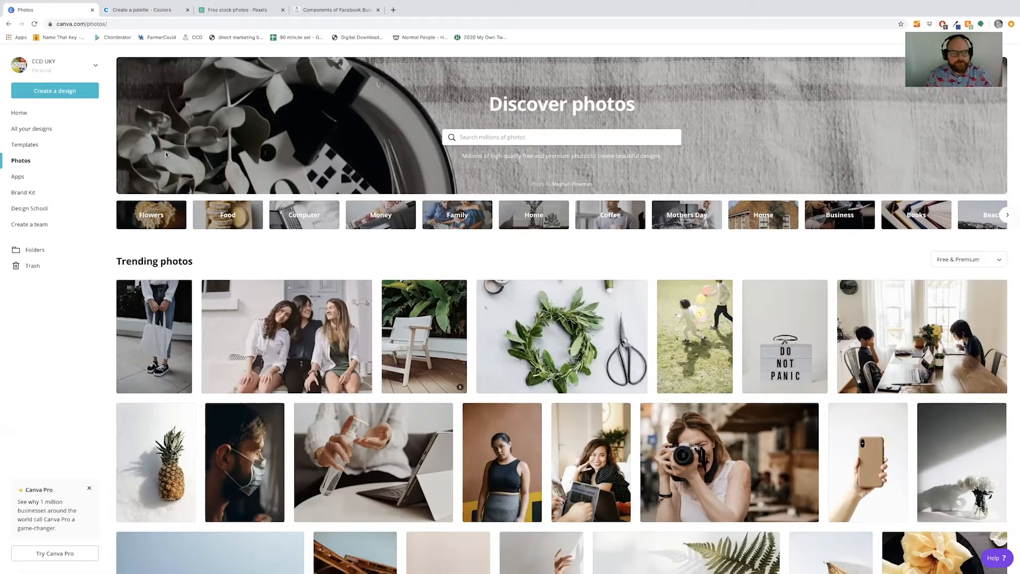
Step: Return to the home page and create a new blank Facebook Post design
{"action": "left_click", "coordinate": [28, 112]}
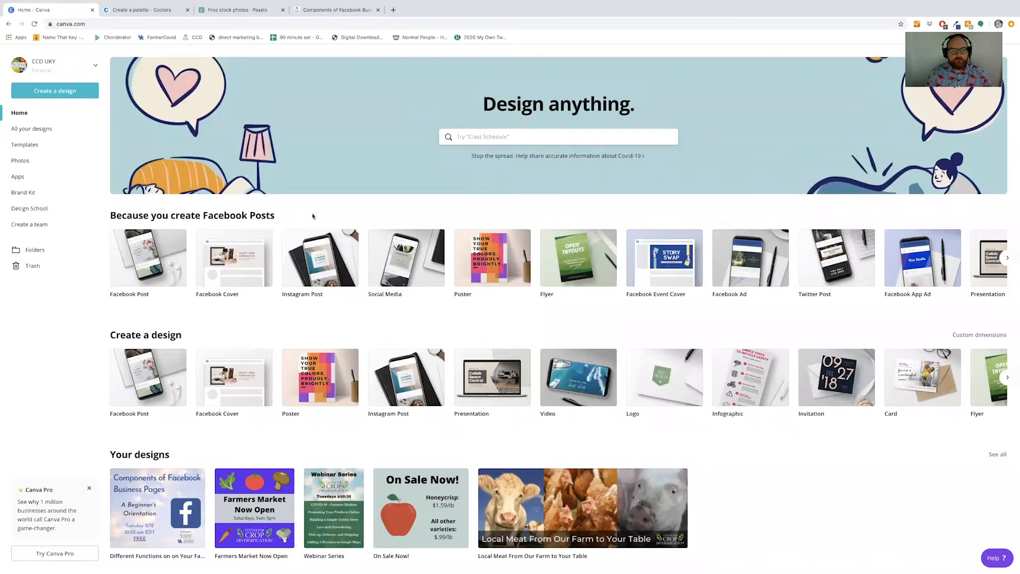
{"action": "left_click", "coordinate": [63, 93]}
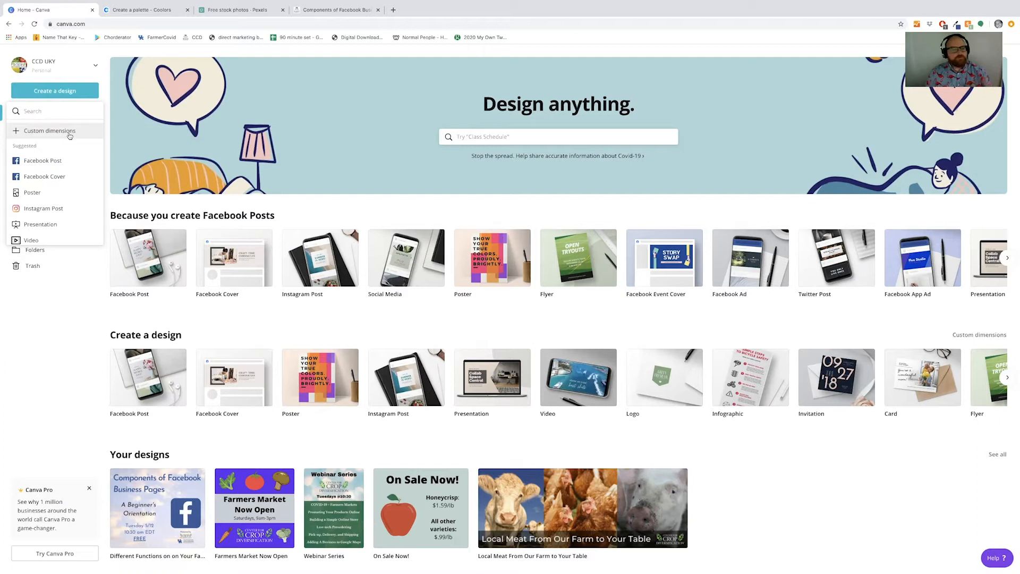
{"action": "left_click", "coordinate": [54, 164]}
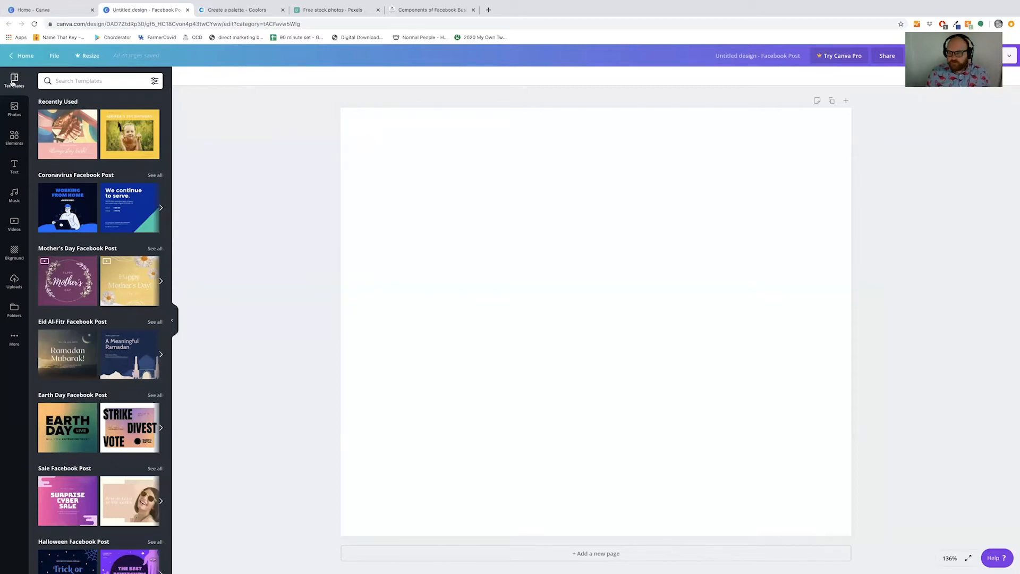
Step: Examine the Facebook Post templates by theme, including more of the Eid Al-Fitr designs
{"action": "scroll", "coordinate": [93, 150], "scroll_direction": "down", "scroll_amount": 1}
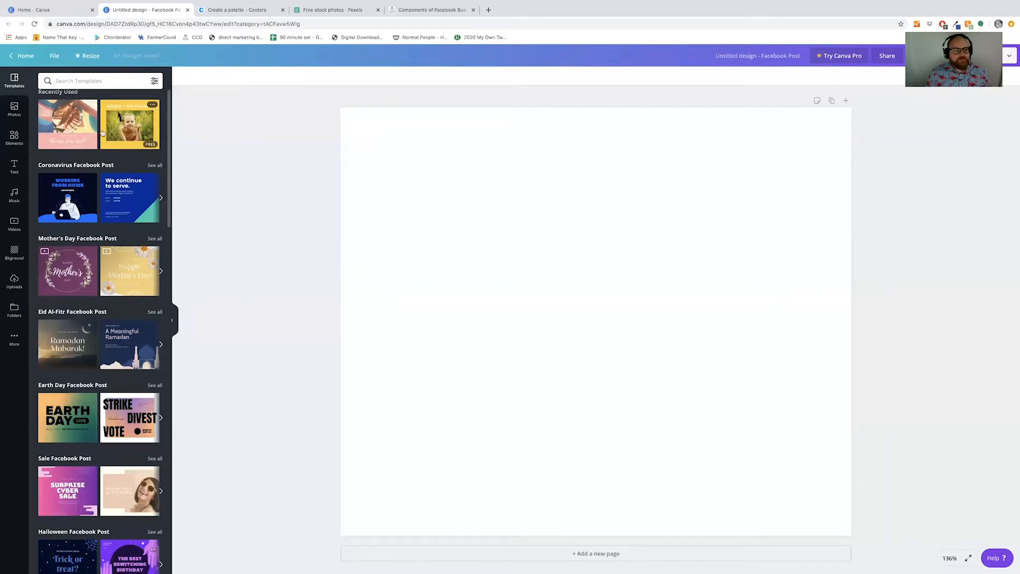
{"action": "scroll", "coordinate": [96, 196], "scroll_direction": "down", "scroll_amount": 1}
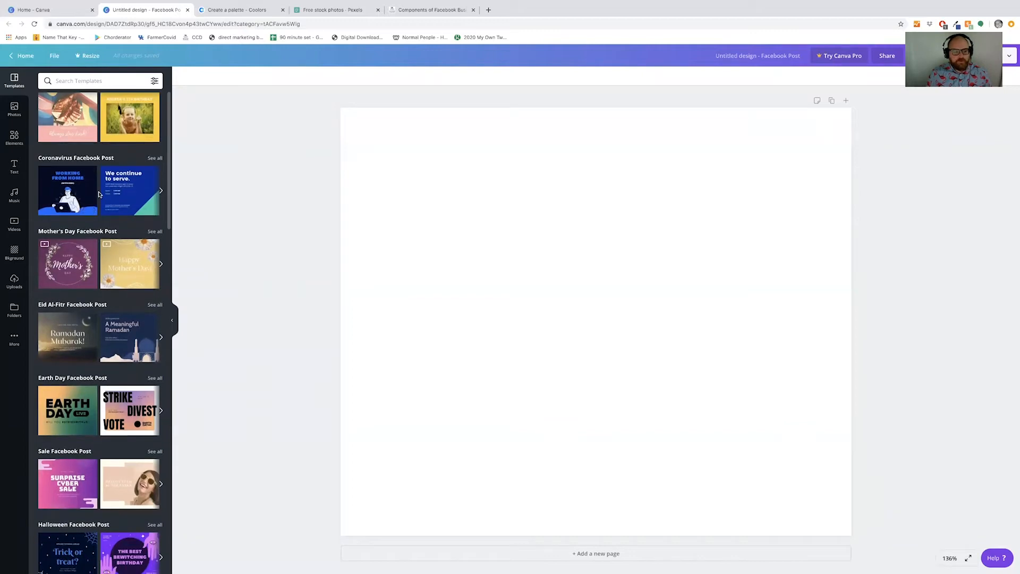
{"action": "scroll", "coordinate": [101, 197], "scroll_direction": "down", "scroll_amount": 3}
{"action": "scroll", "coordinate": [106, 200], "scroll_direction": "up", "scroll_amount": 5}
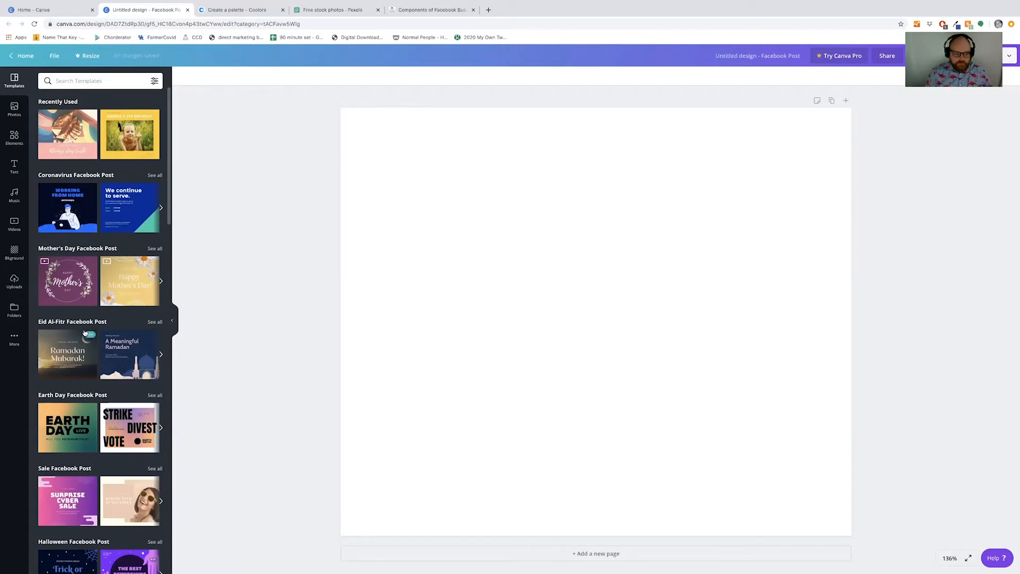
{"action": "scroll", "coordinate": [109, 347], "scroll_direction": "down", "scroll_amount": 1}
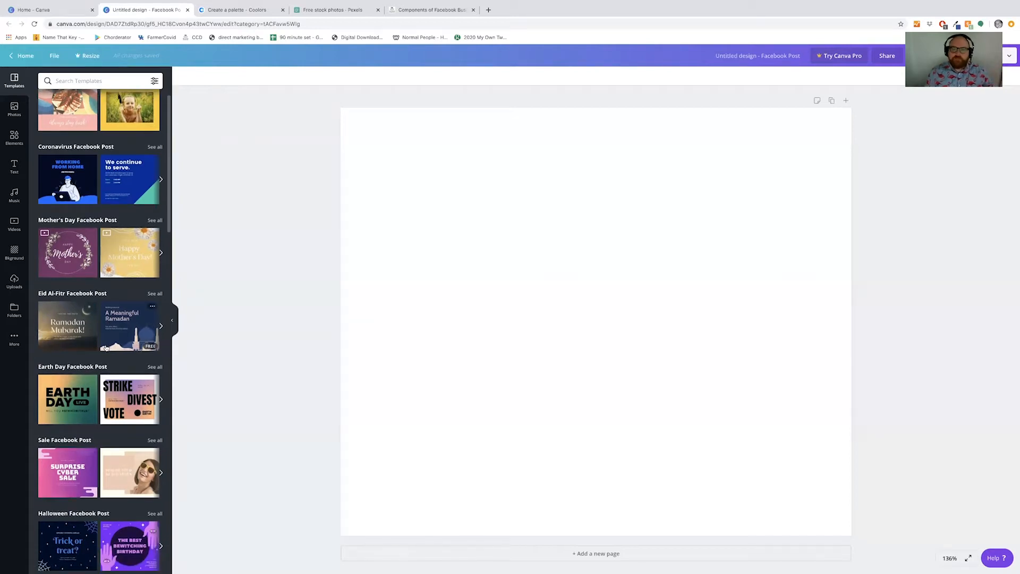
{"action": "scroll", "coordinate": [113, 329], "scroll_direction": "down", "scroll_amount": 2}
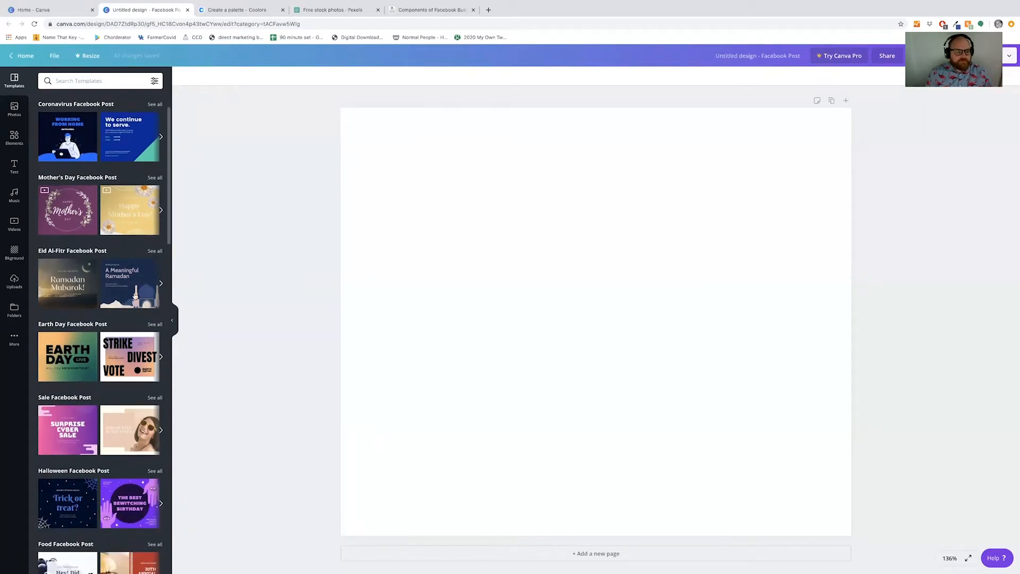
{"action": "left_click", "coordinate": [161, 284]}
{"action": "left_click", "coordinate": [162, 284]}
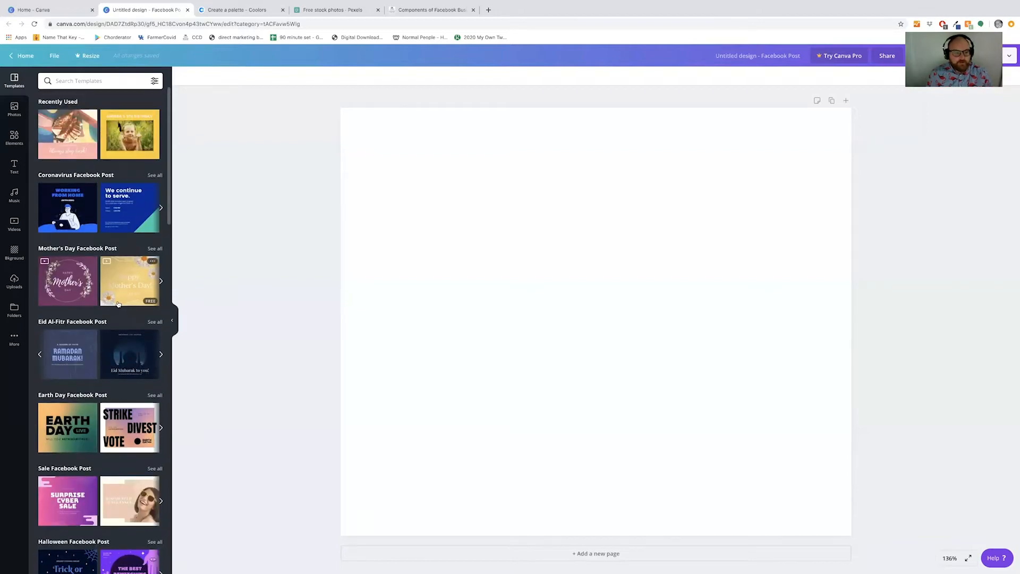
Step: Apply the recently used yellow birthday template and try pink, cream and dark gray as its background color
{"action": "left_click", "coordinate": [128, 132]}
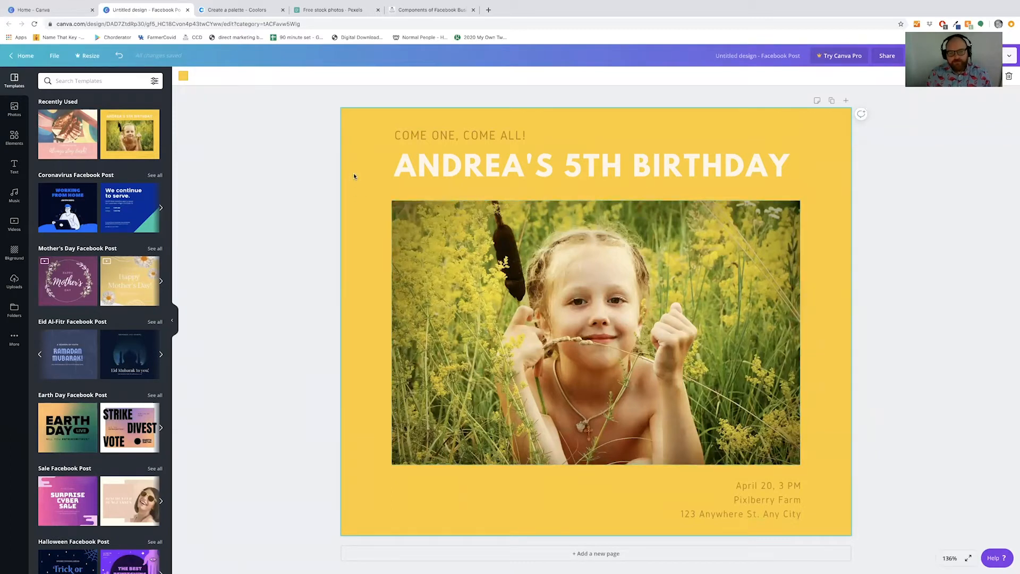
{"action": "left_click", "coordinate": [183, 76]}
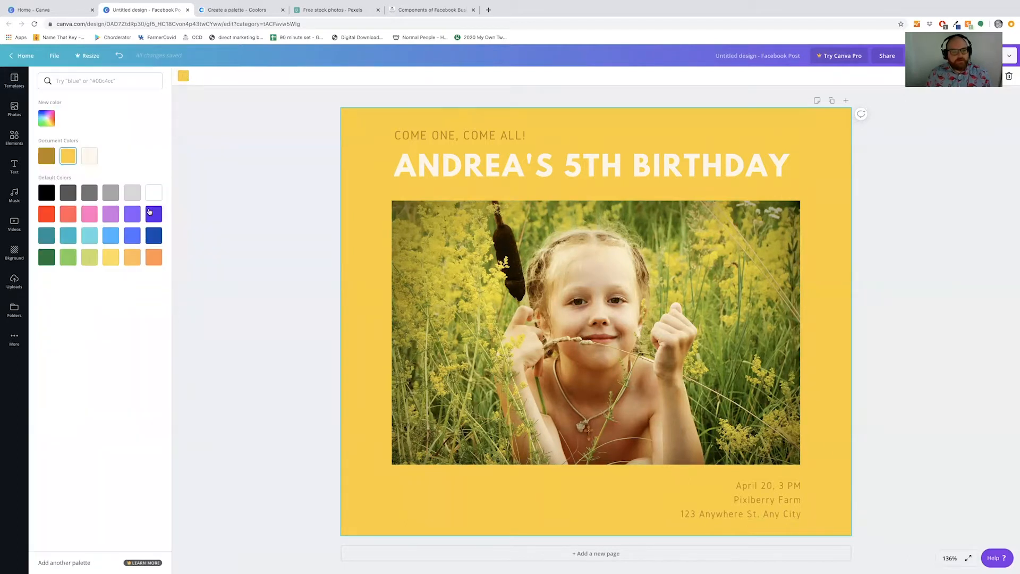
{"action": "left_click", "coordinate": [90, 214]}
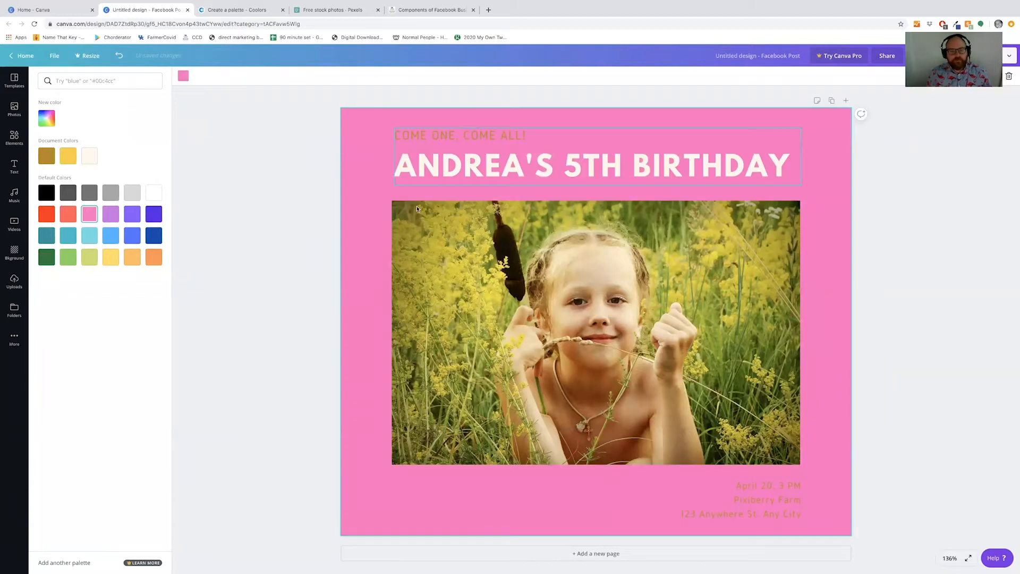
{"action": "left_click", "coordinate": [90, 156]}
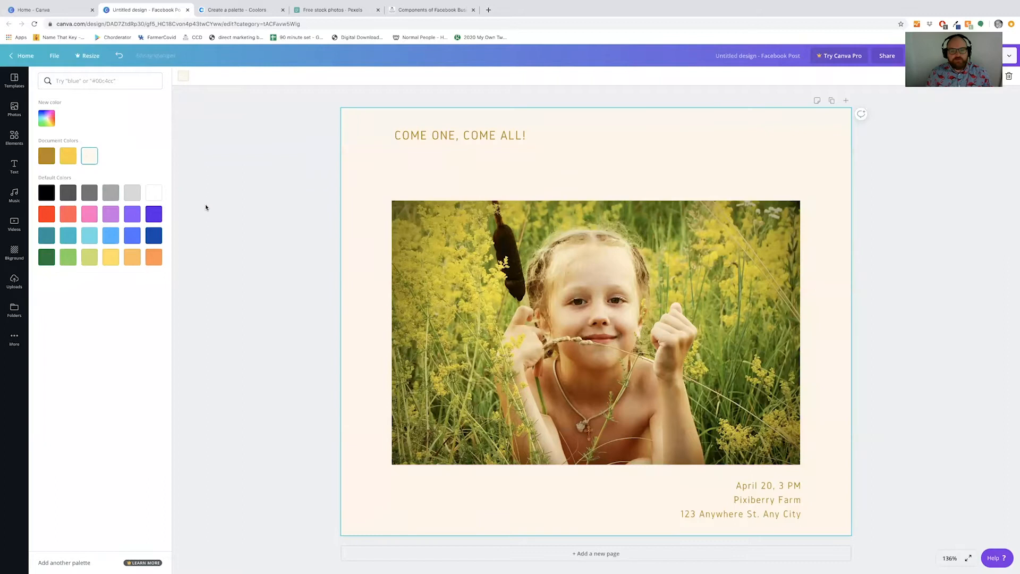
{"action": "left_click", "coordinate": [68, 193]}
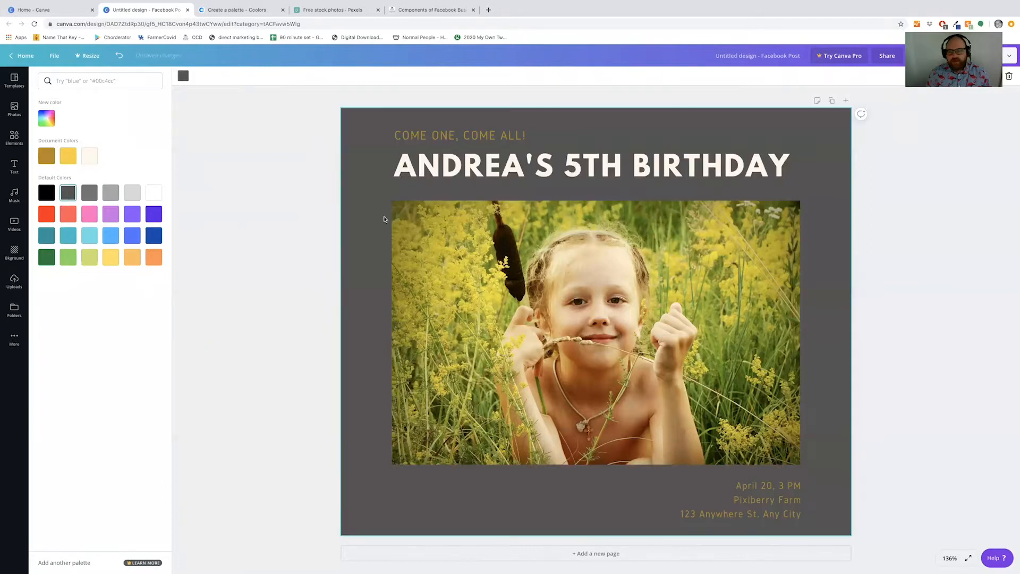
Step: Shift the birthday template's photo slightly and replace the headline text with "FADSF"
{"action": "mouse_move", "coordinate": [586, 296]}
{"action": "left_mouse_down"}
{"action": "mouse_move", "coordinate": [543, 287]}
{"action": "mouse_move", "coordinate": [591, 294]}
{"action": "left_mouse_up"}
{"action": "left_click", "coordinate": [584, 173]}
{"action": "left_click", "coordinate": [584, 173]}
{"action": "left_click", "coordinate": [584, 173]}
{"action": "type", "text": "FADSF"}
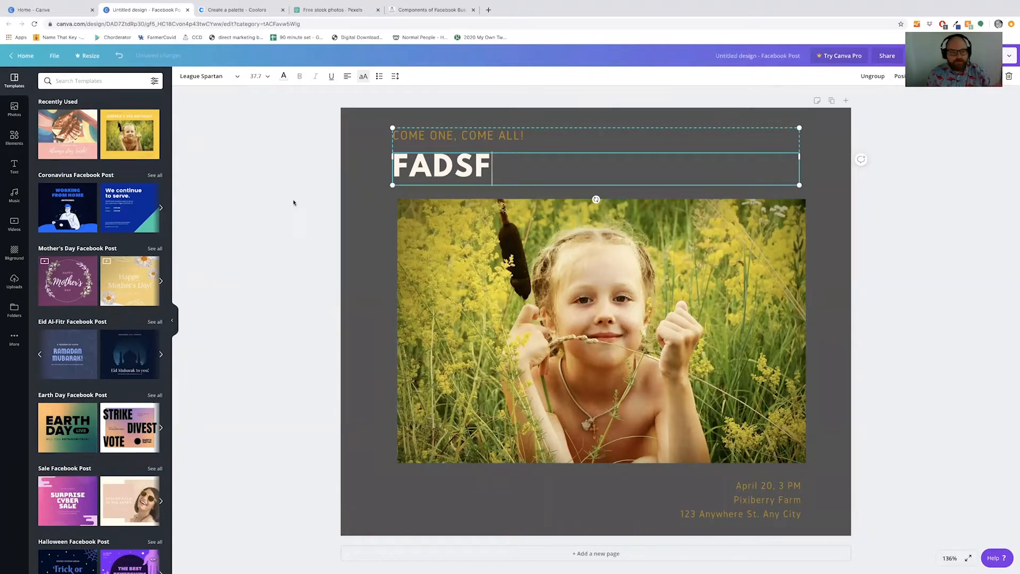
{"action": "left_click", "coordinate": [287, 191]}
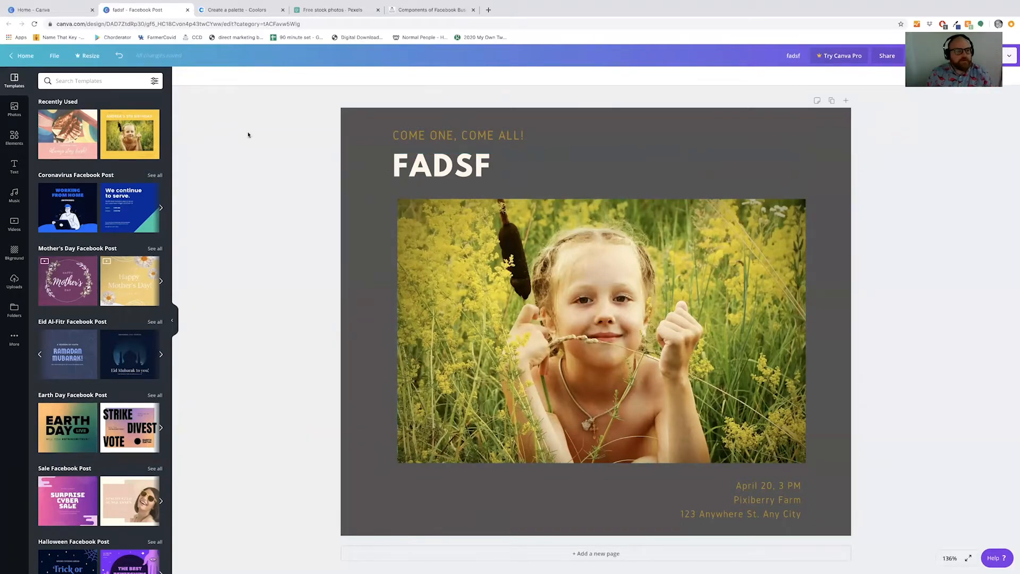
Step: Undo all the text, photo, color and template changes back to the blank page
{"action": "key", "text": "ctrl+z"}
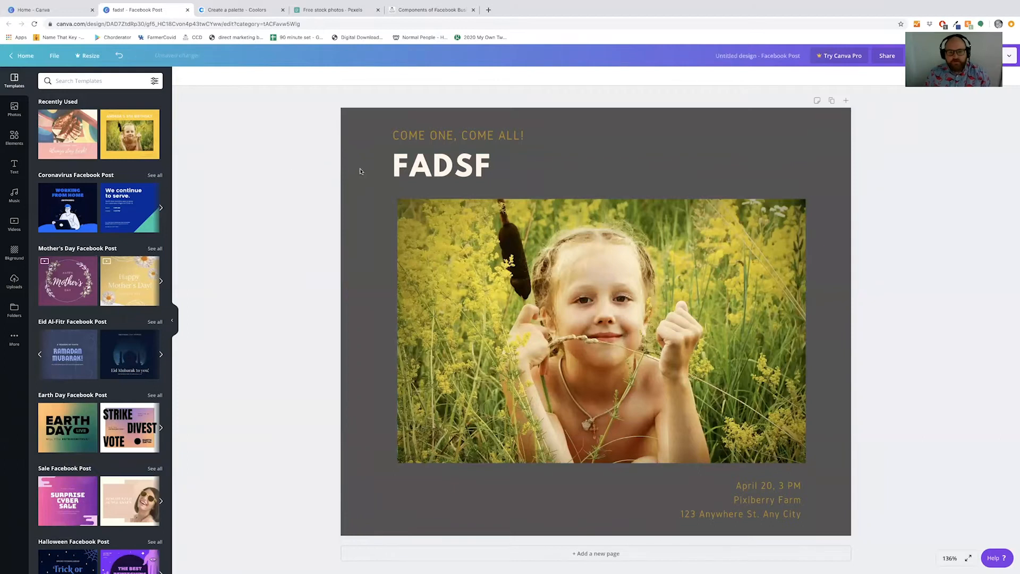
{"action": "key", "text": "ctrl+z"}
{"action": "key", "text": "ctrl+z"}
{"action": "key", "text": "ctrl+z"}
{"action": "key", "text": "ctrl+z"}
{"action": "key", "text": "ctrl+z"}
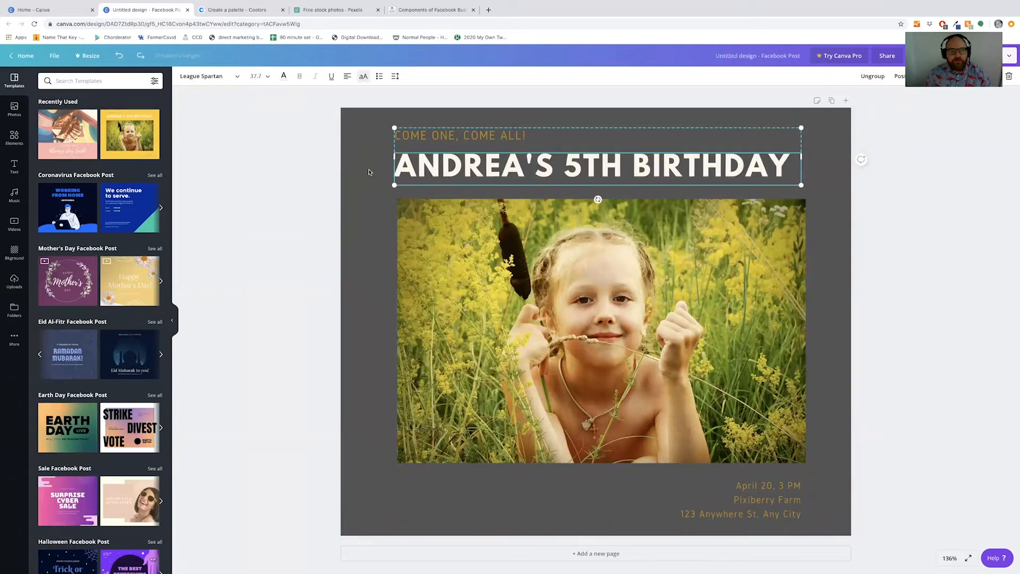
{"action": "key", "text": "ctrl+z"}
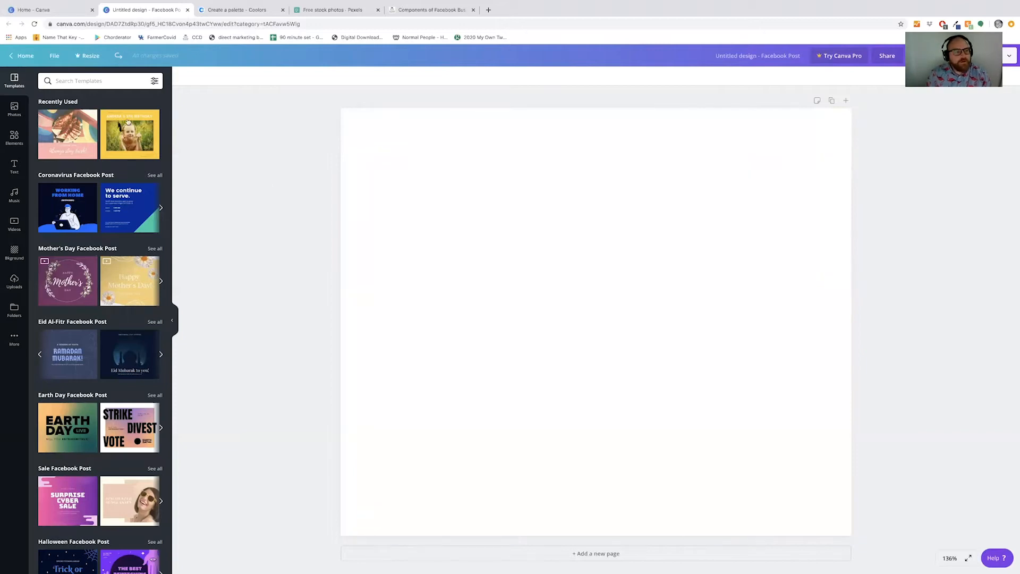
Step: Add the trending photo of yogurt with strawberries and blueberries and move it over the page's upper-left corner
{"action": "left_click", "coordinate": [15, 107]}
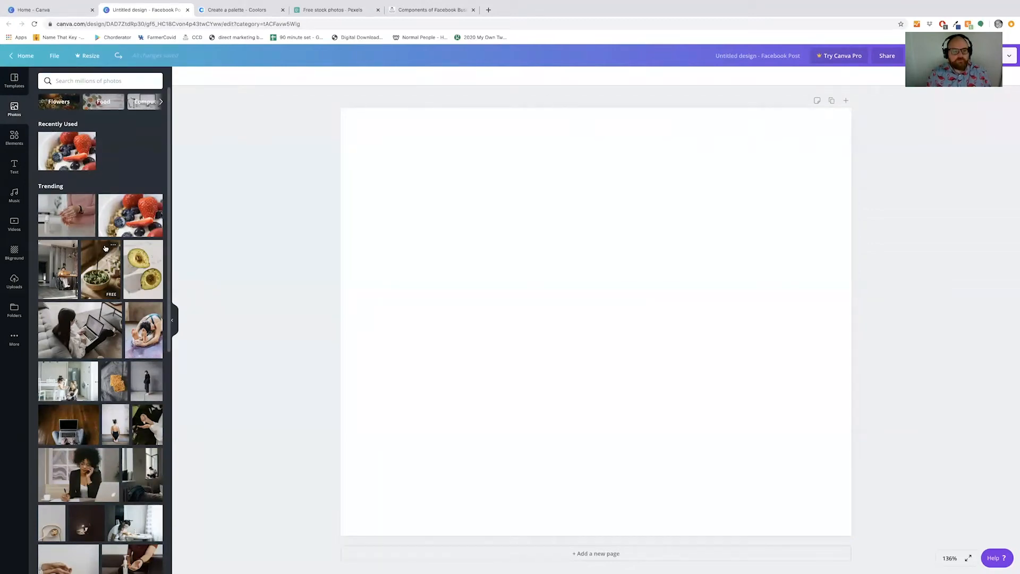
{"action": "left_click", "coordinate": [127, 211]}
{"action": "left_click_drag", "start_coordinate": [450, 221], "coordinate": [402, 134]}
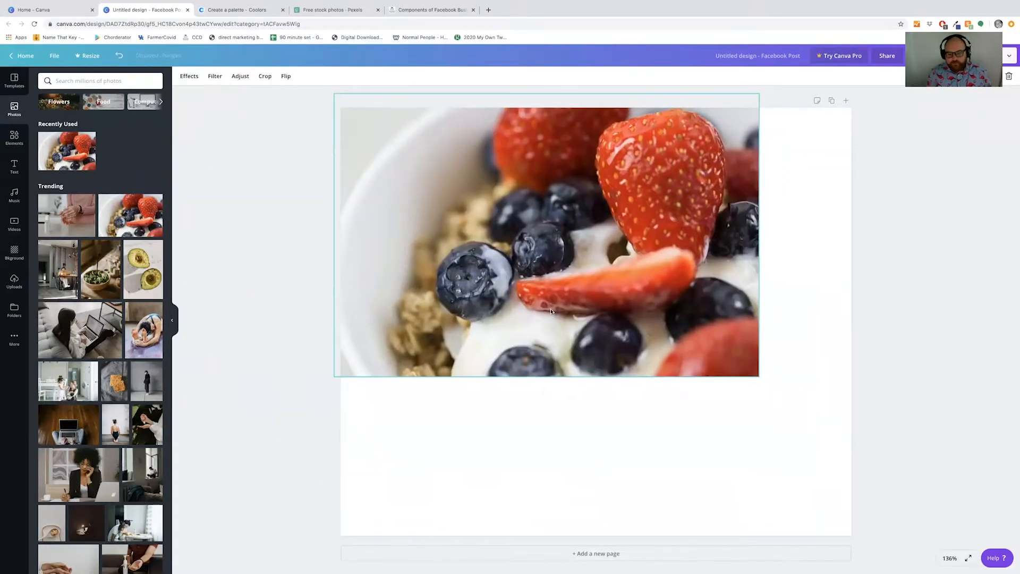
Step: Enlarge the berry photo and reposition it so it covers the whole page as a background
{"action": "left_click_drag", "start_coordinate": [759, 376], "coordinate": [912, 530]}
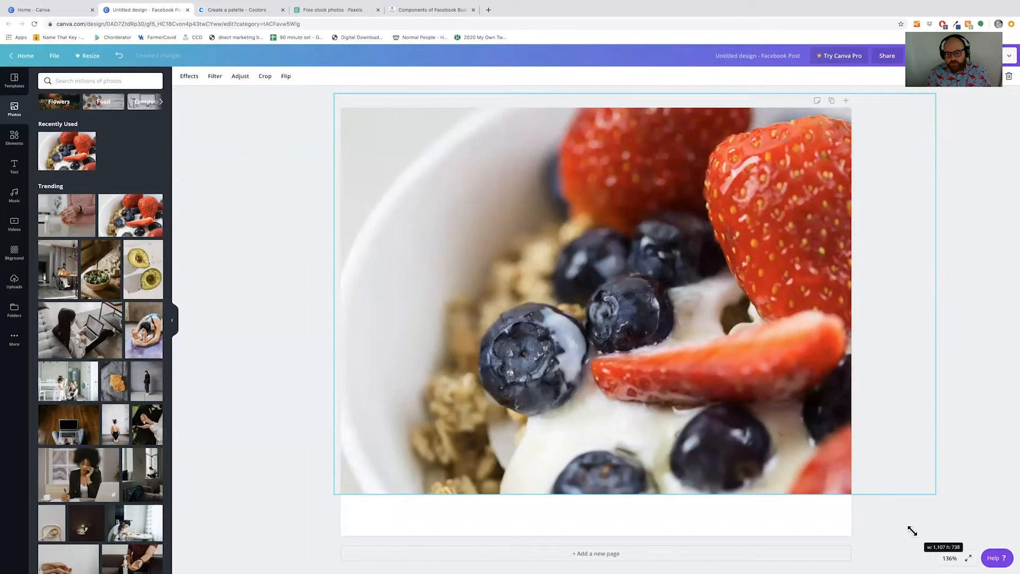
{"action": "left_click_drag", "start_coordinate": [726, 335], "coordinate": [691, 346]}
{"action": "left_click_drag", "start_coordinate": [902, 506], "coordinate": [947, 535]}
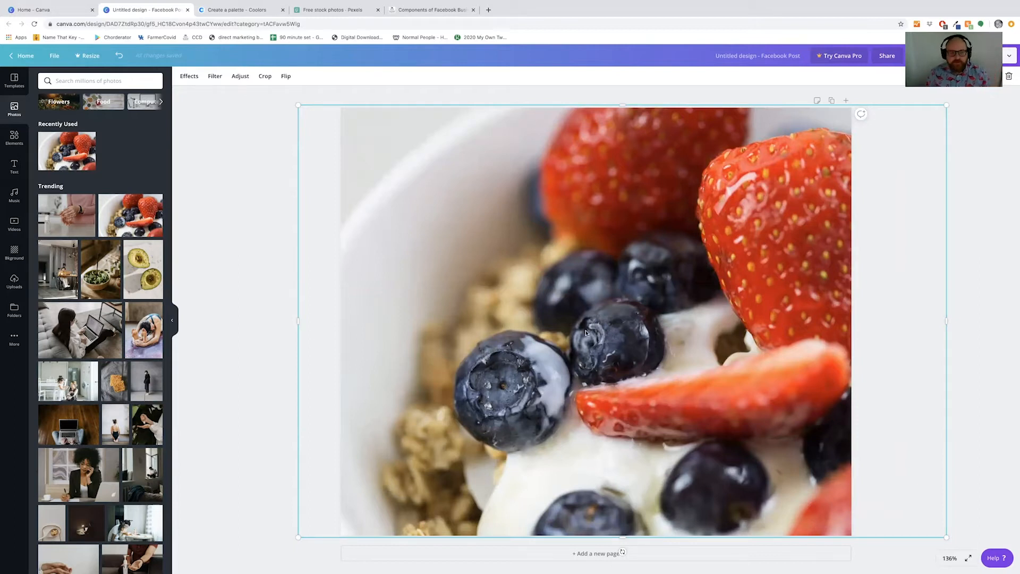
{"action": "mouse_move", "coordinate": [481, 219]}
{"action": "left_mouse_down"}
{"action": "mouse_move", "coordinate": [458, 197]}
{"action": "mouse_move", "coordinate": [469, 186]}
{"action": "mouse_move", "coordinate": [487, 215]}
{"action": "left_mouse_up"}
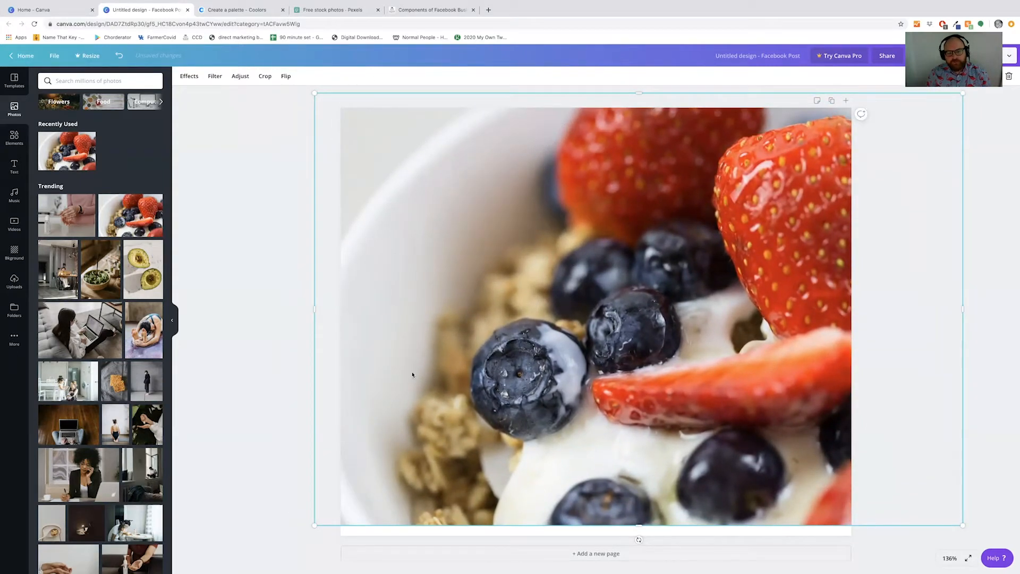
{"action": "left_click_drag", "start_coordinate": [723, 383], "coordinate": [711, 397]}
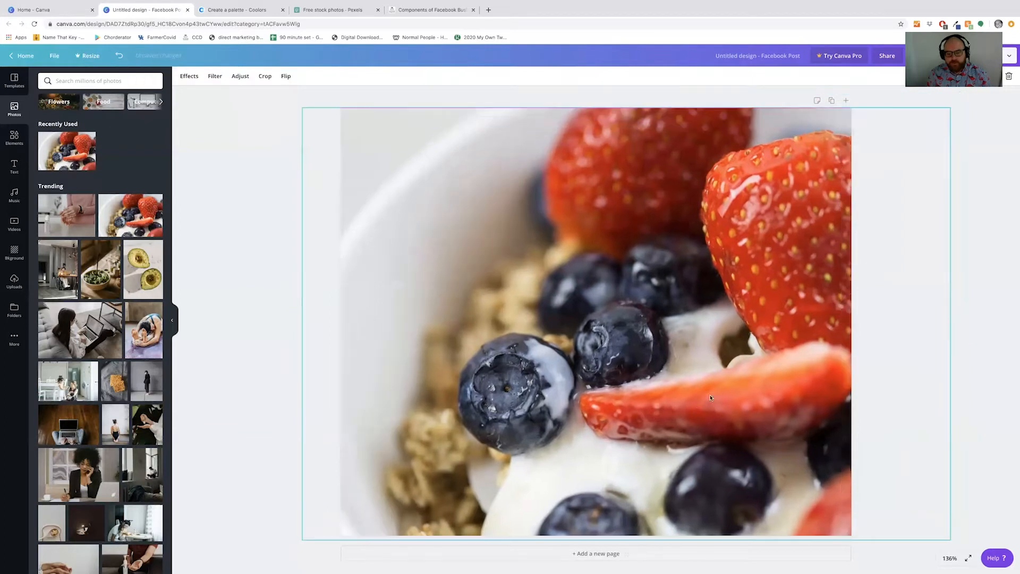
Step: Delete the berry photo from the page and browse the available graphic elements
{"action": "key", "text": "Delete"}
{"action": "left_click", "coordinate": [15, 140]}
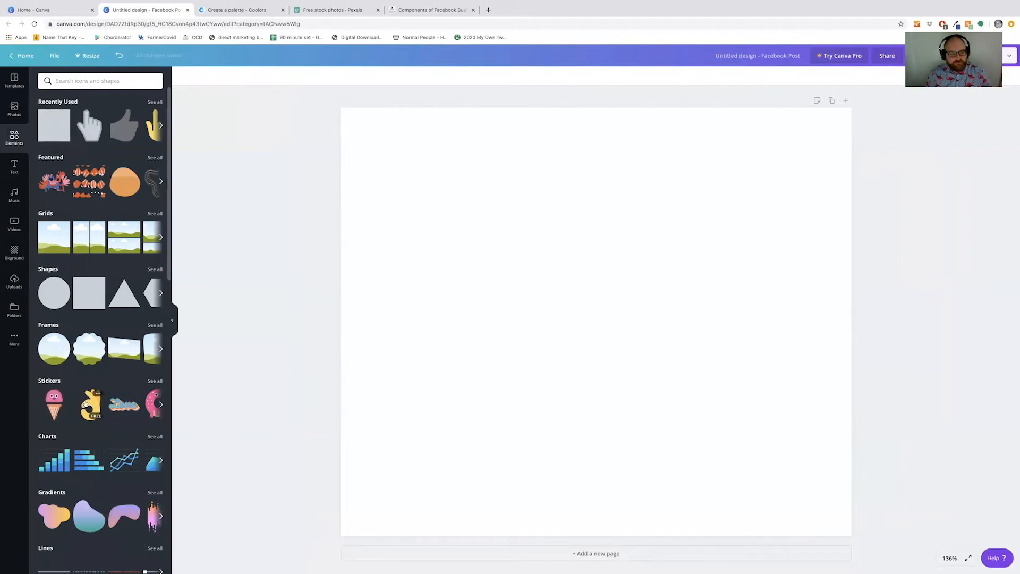
{"action": "scroll", "coordinate": [122, 404], "scroll_direction": "down", "scroll_amount": 3}
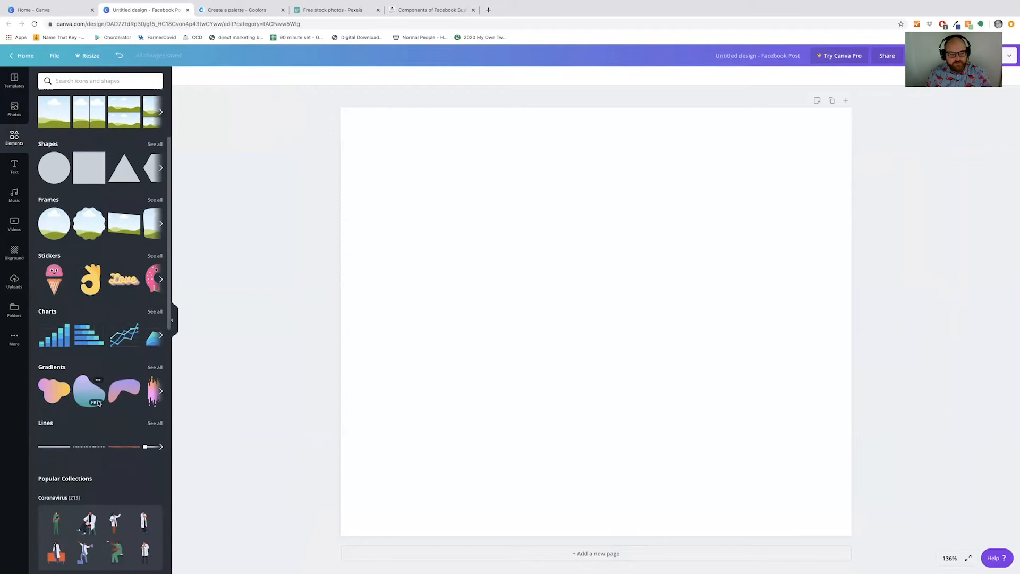
{"action": "scroll", "coordinate": [115, 409], "scroll_direction": "down", "scroll_amount": 1}
{"action": "scroll", "coordinate": [106, 382], "scroll_direction": "up", "scroll_amount": 4}
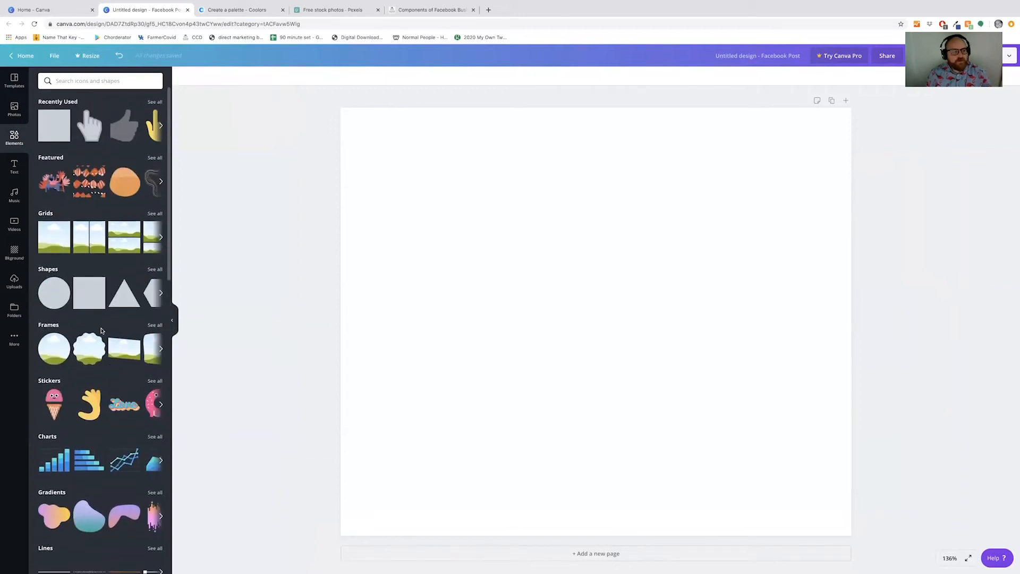
Step: Add a heading to the page and replace its placeholder text with "fasfasd"
{"action": "left_click", "coordinate": [16, 169]}
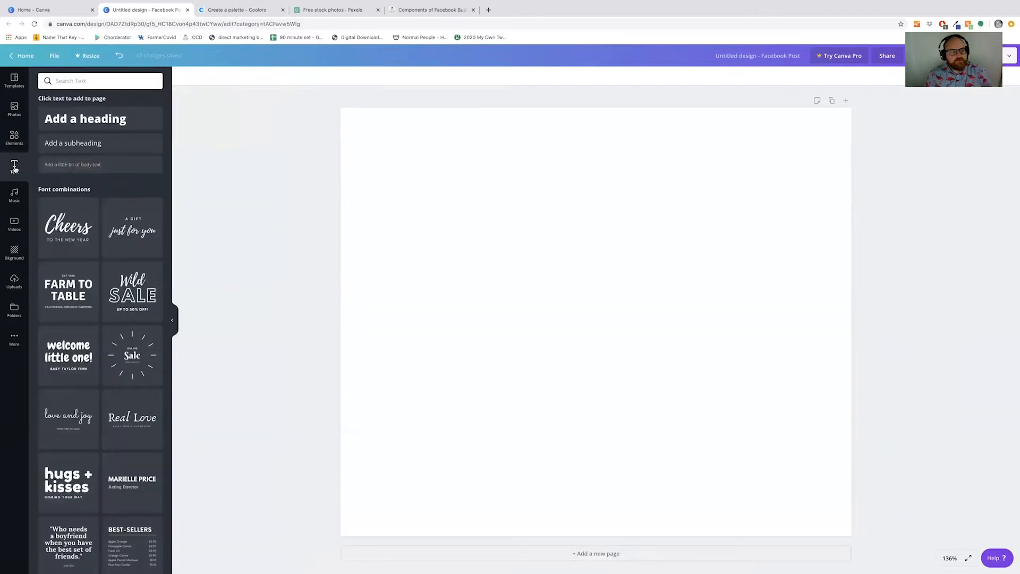
{"action": "left_click", "coordinate": [122, 127]}
{"action": "left_click_drag", "start_coordinate": [561, 297], "coordinate": [564, 293]}
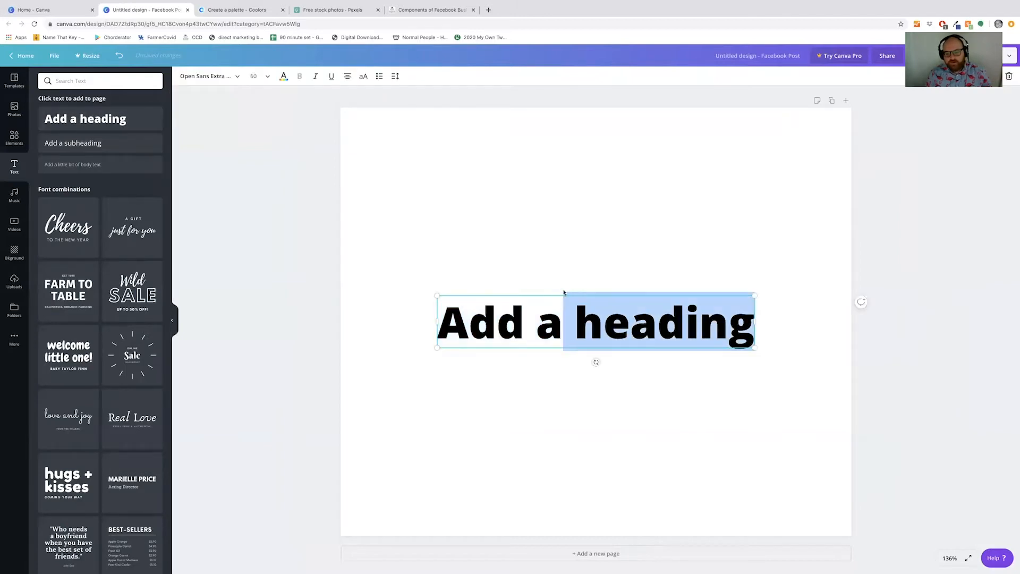
{"action": "triple_click", "coordinate": [564, 296]}
{"action": "type", "text": "fasfasd"}
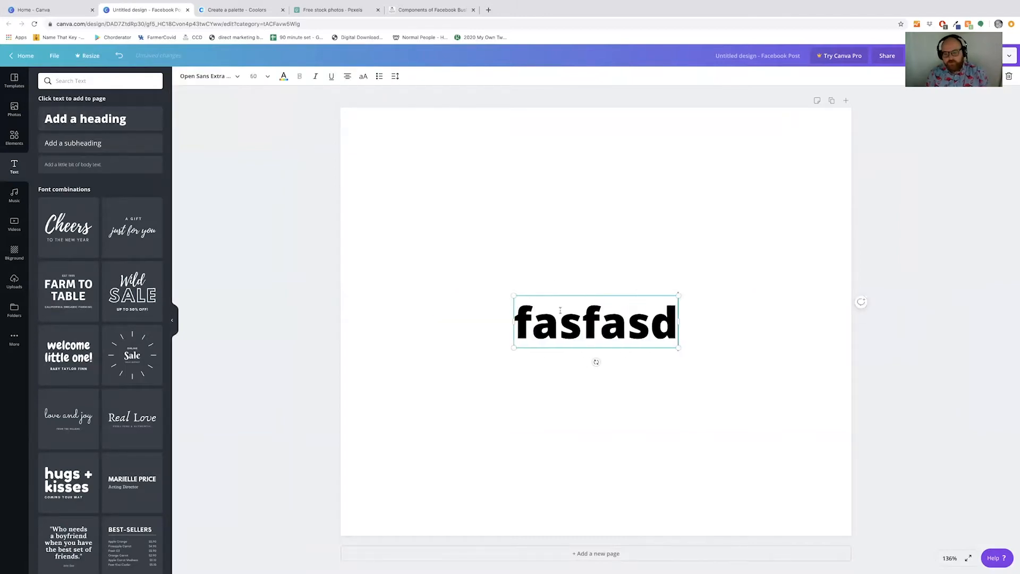
Step: Move the "fasfasd" heading up into the upper half of the page
{"action": "left_click", "coordinate": [596, 295]}
{"action": "left_click", "coordinate": [605, 297]}
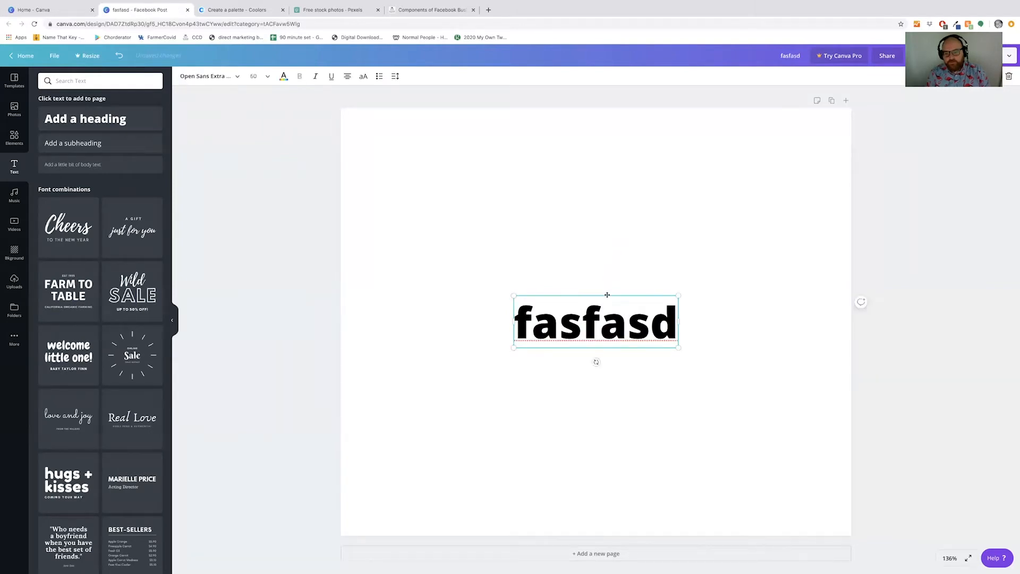
{"action": "left_click_drag", "start_coordinate": [610, 295], "coordinate": [625, 206]}
{"action": "left_click", "coordinate": [625, 206]}
{"action": "left_click", "coordinate": [618, 240]}
{"action": "left_click", "coordinate": [615, 259]}
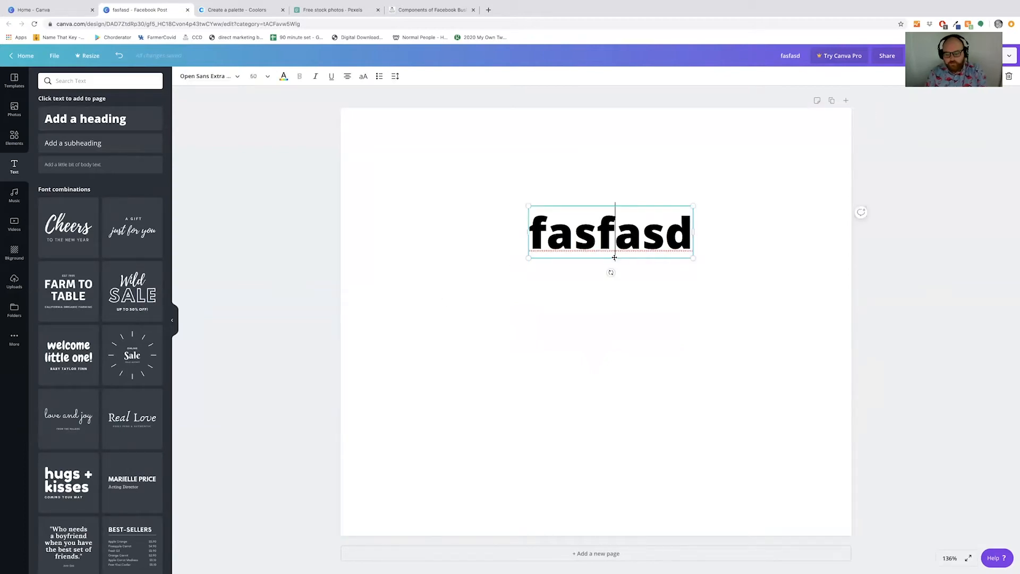
Step: Shorten the heading text to "faasd" and delete the heading from the page
{"action": "key", "text": "BackSpace"}
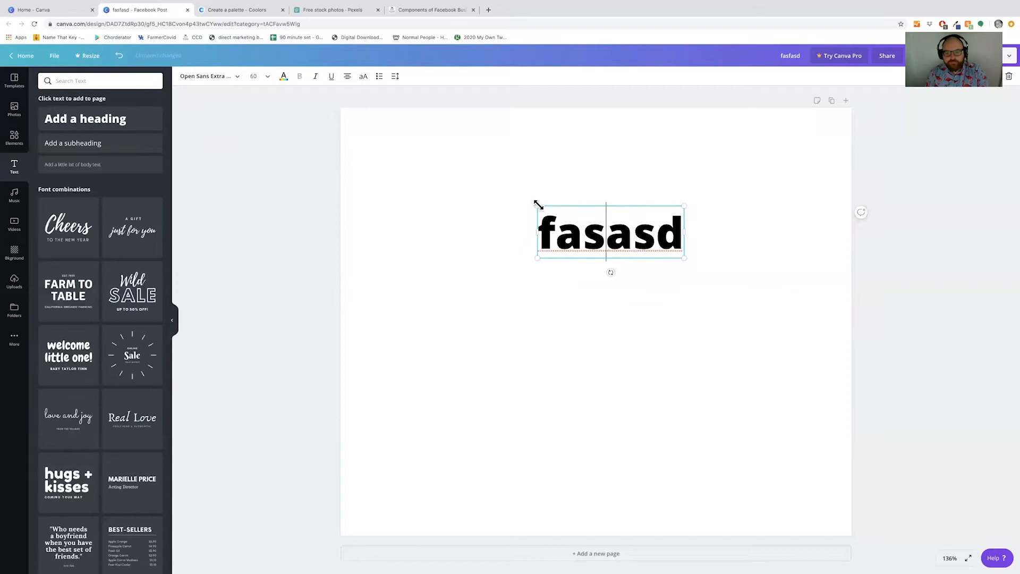
{"action": "key", "text": "BackSpace"}
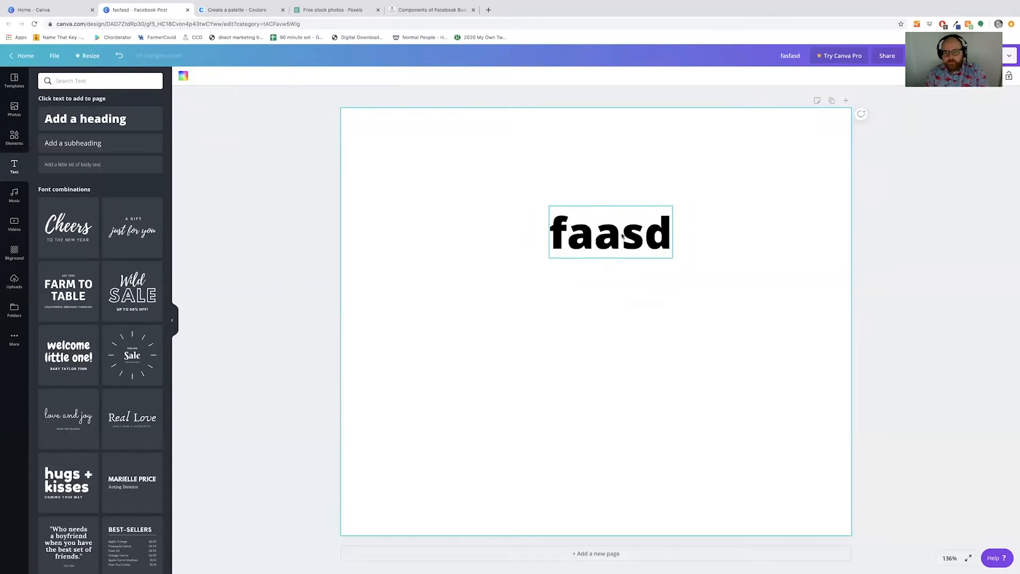
{"action": "key", "text": "BackSpace"}
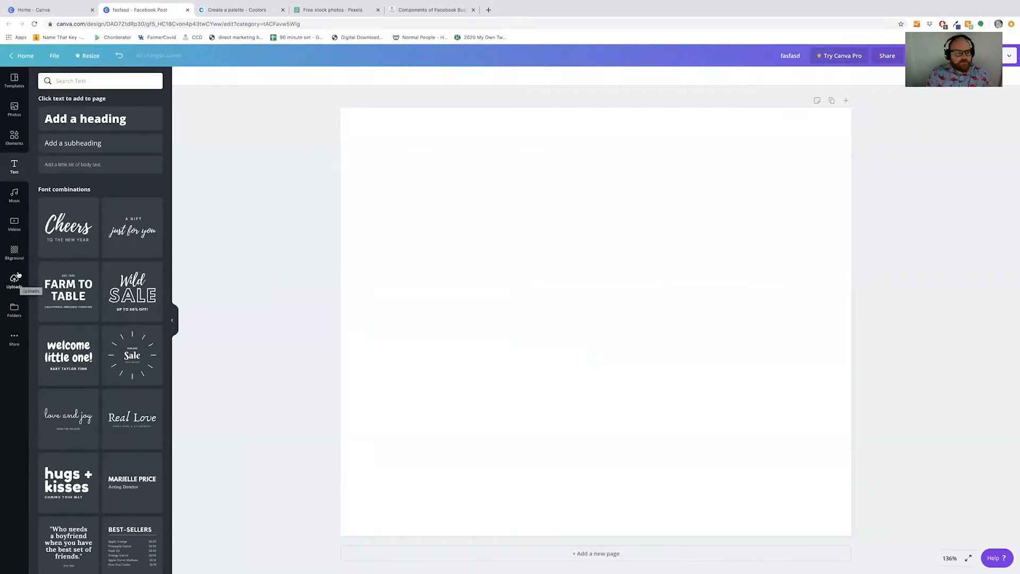
Step: Try several ready-made page backgrounds, including the blurred golden lights and the grey brick wall
{"action": "left_click", "coordinate": [13, 253]}
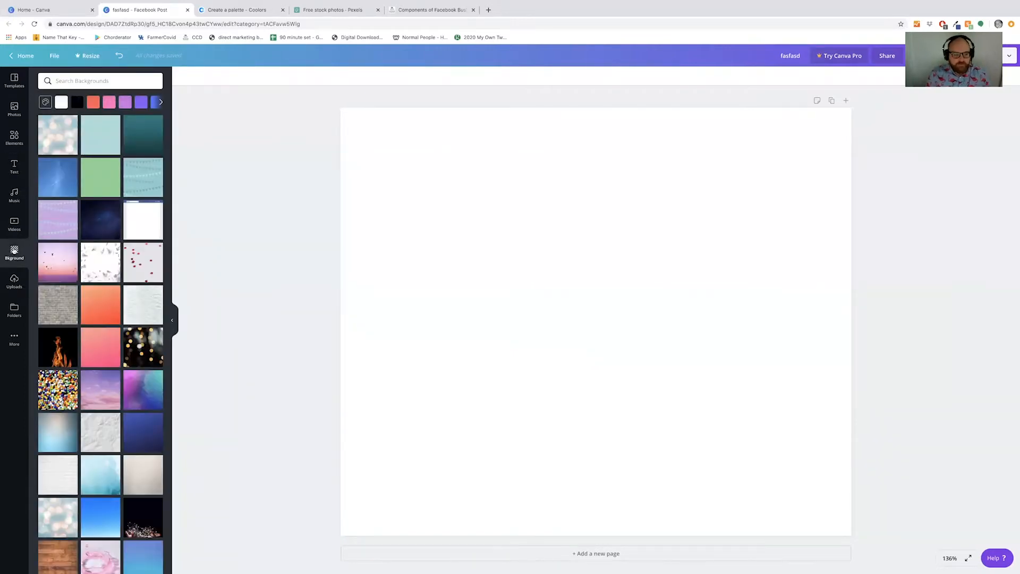
{"action": "left_click", "coordinate": [144, 228]}
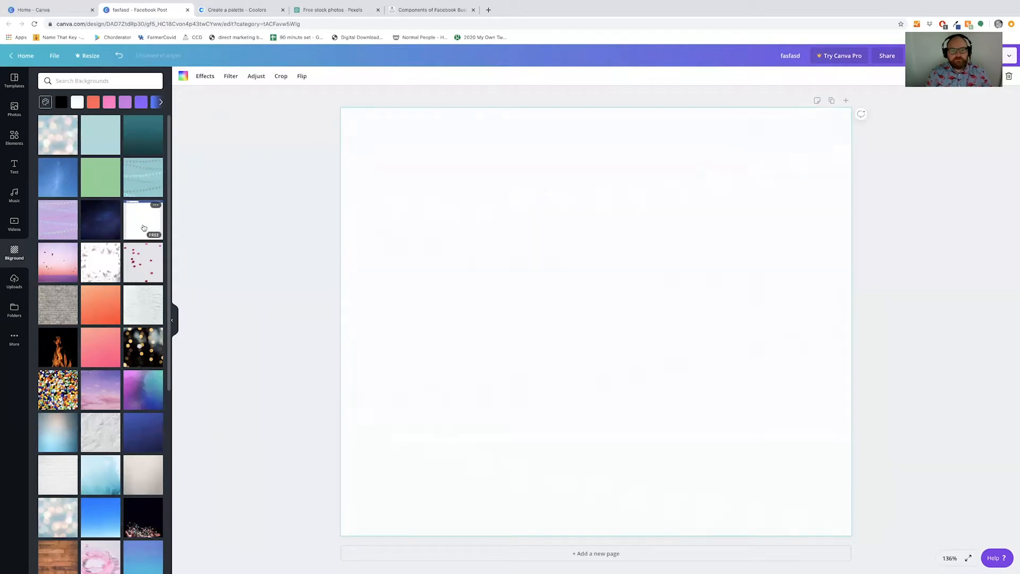
{"action": "left_click", "coordinate": [58, 138]}
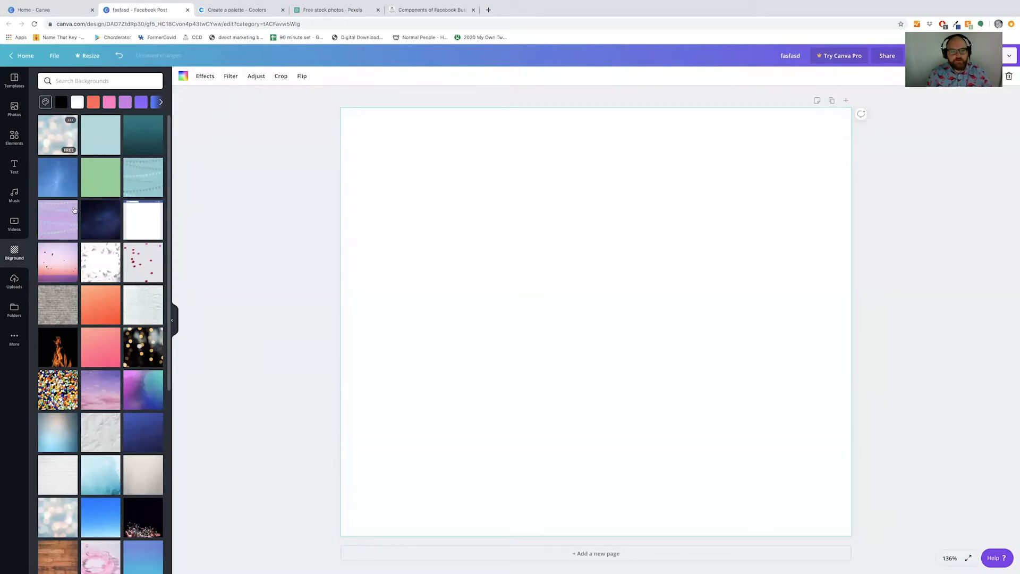
{"action": "left_click", "coordinate": [135, 261]}
{"action": "left_click", "coordinate": [144, 359]}
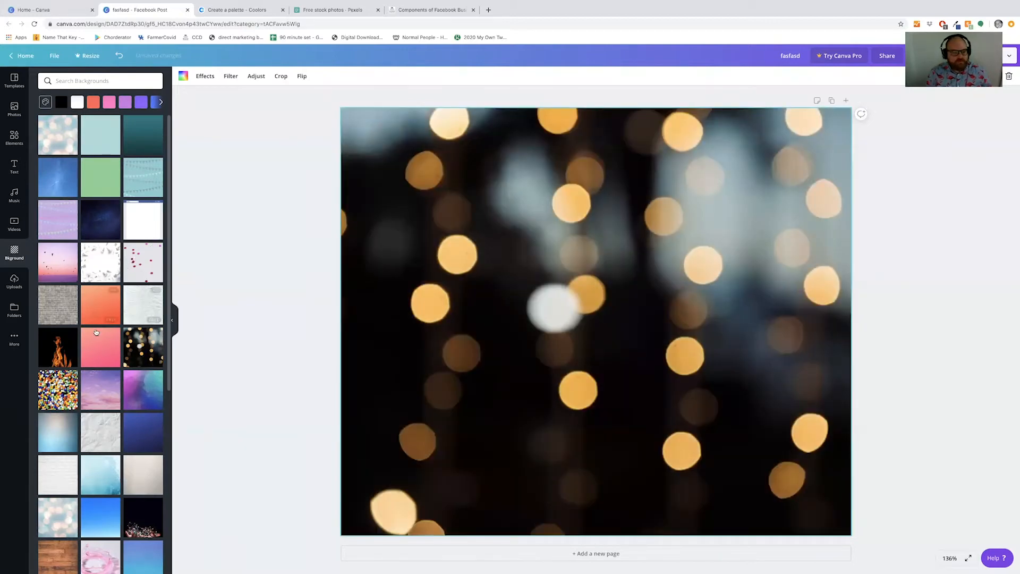
{"action": "left_click", "coordinate": [73, 305]}
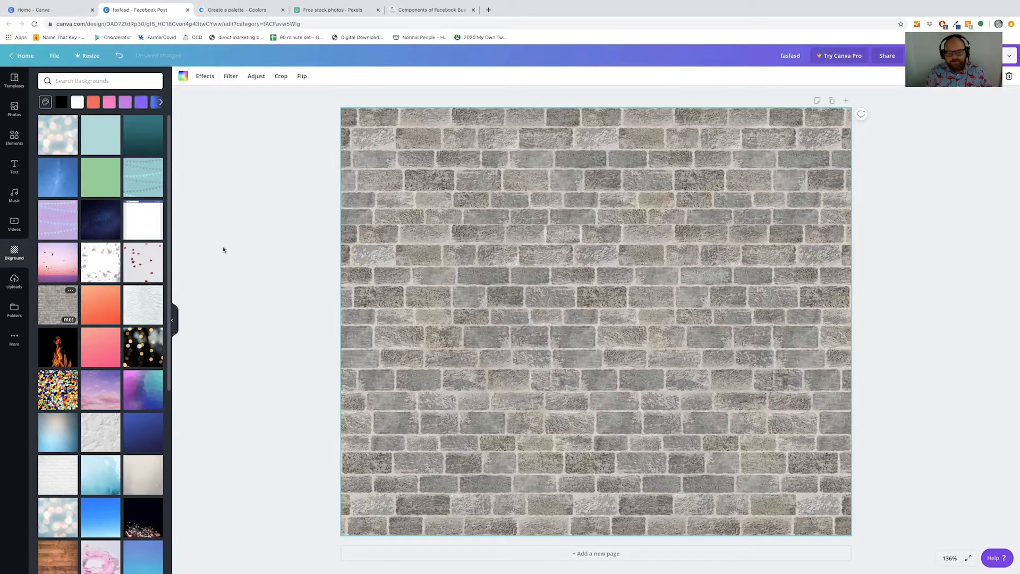
Step: Undo all the background changes back to the blank page and show the uploaded images
{"action": "key", "text": "ctrl+z"}
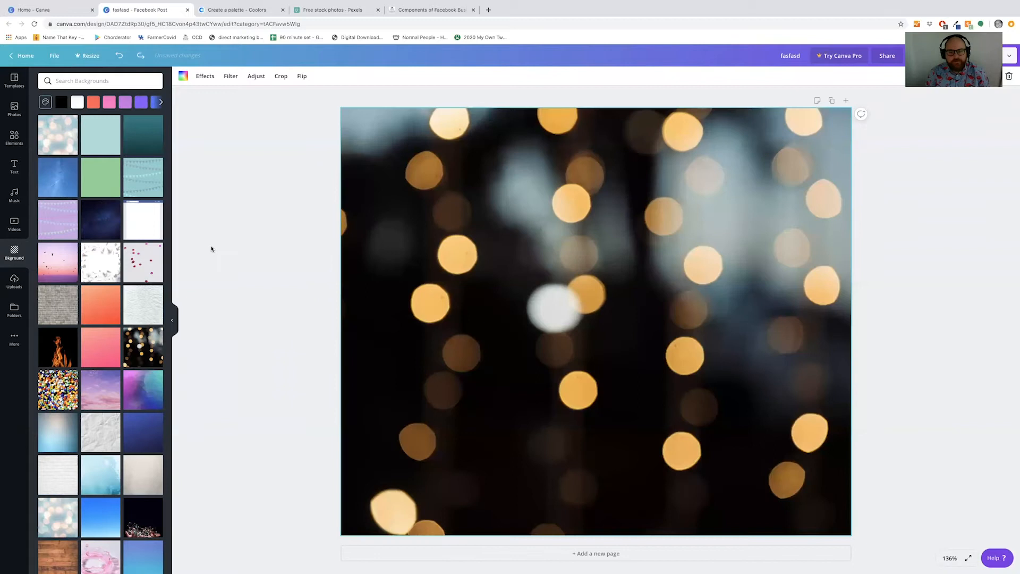
{"action": "key", "text": "ctrl+z"}
{"action": "key", "text": "ctrl+z"}
{"action": "key", "text": "ctrl+z"}
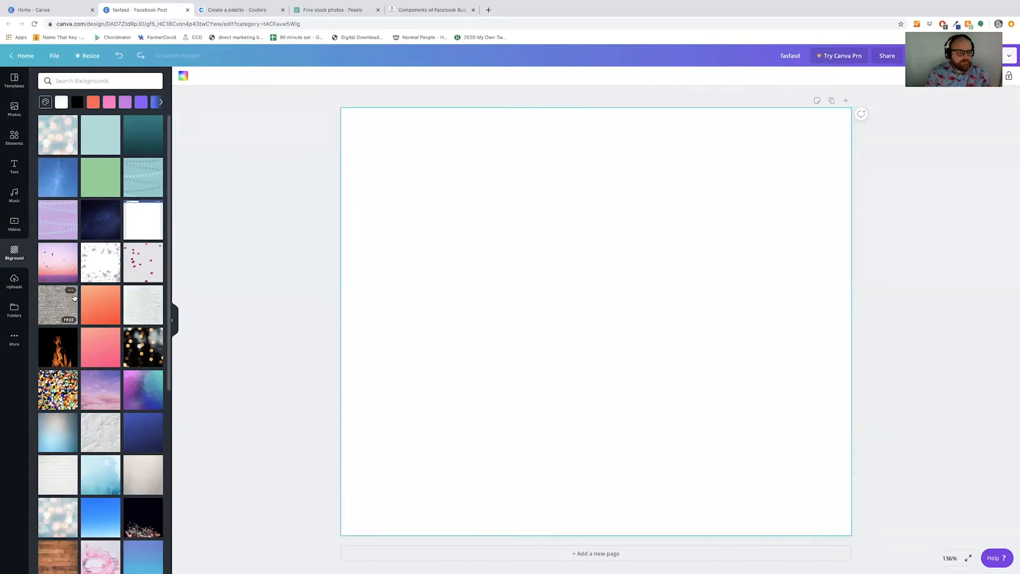
{"action": "left_click", "coordinate": [14, 281]}
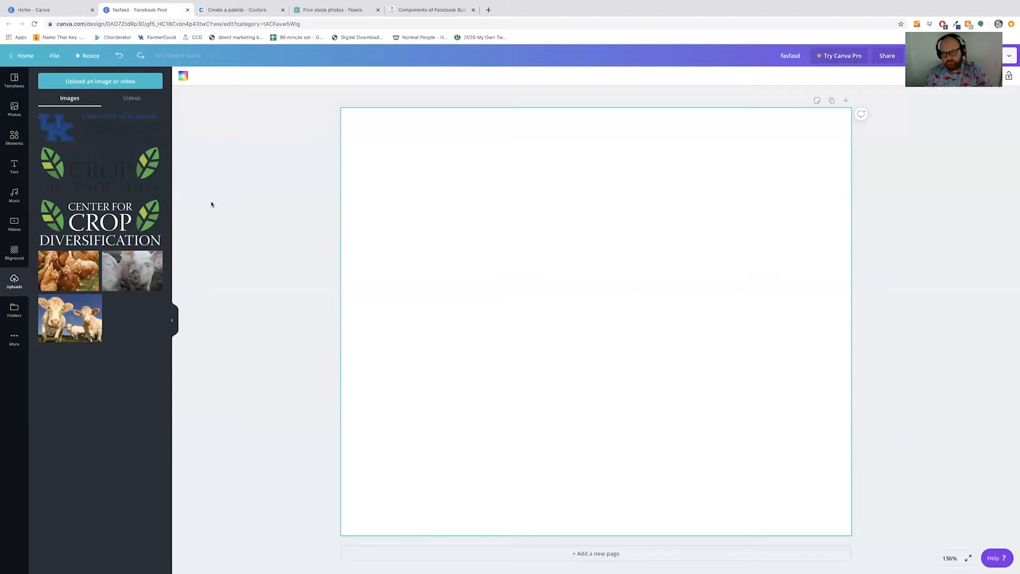
Step: Open the "On Sale Now!" design from the list of all designs and shift its apple graphic slightly upward
{"action": "left_click", "coordinate": [38, 11]}
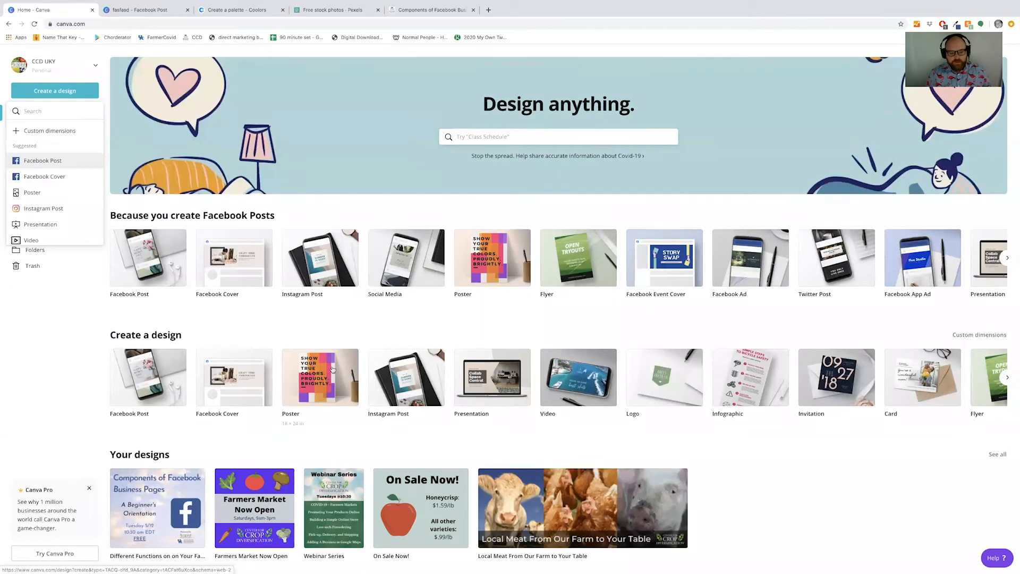
{"action": "scroll", "coordinate": [151, 220], "scroll_direction": "down", "scroll_amount": 1}
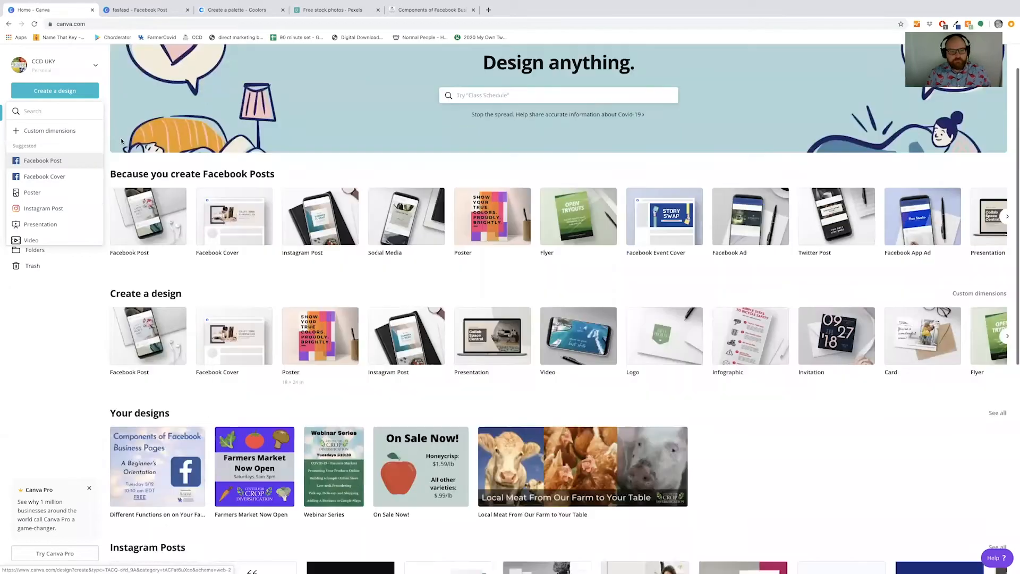
{"action": "left_click", "coordinate": [43, 342]}
{"action": "left_click", "coordinate": [36, 129]}
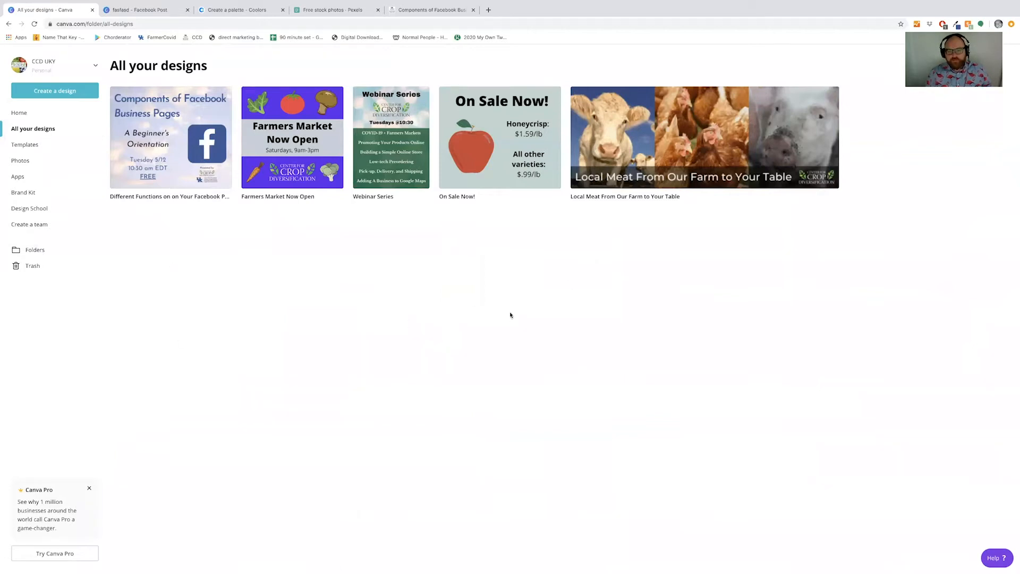
{"action": "left_click", "coordinate": [501, 180]}
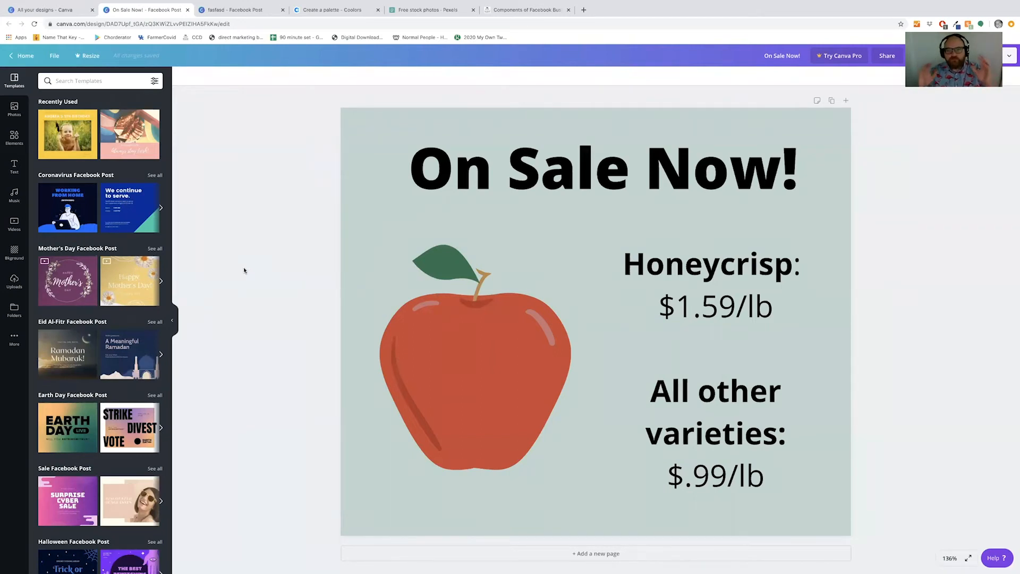
{"action": "mouse_move", "coordinate": [470, 2]}
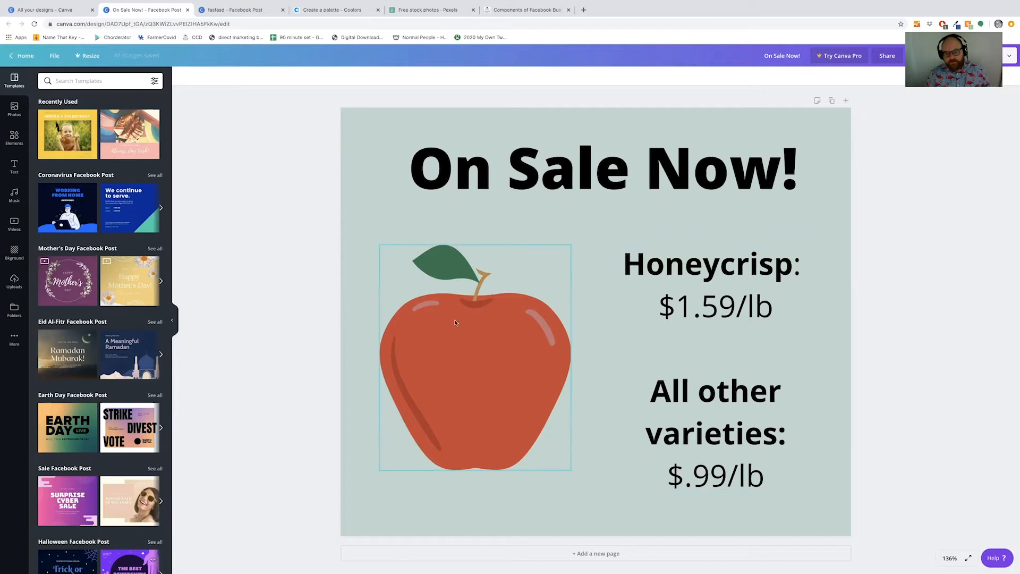
{"action": "left_click_drag", "start_coordinate": [493, 324], "coordinate": [493, 319]}
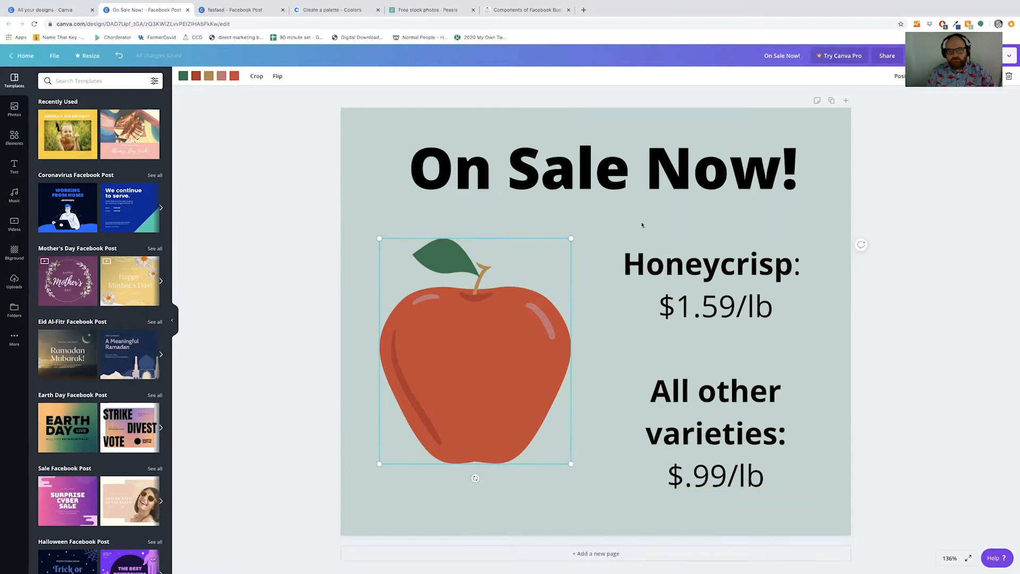
Step: Return to the blank "fasfasd" Facebook Post and apply the plain light blue background
{"action": "left_click", "coordinate": [240, 11]}
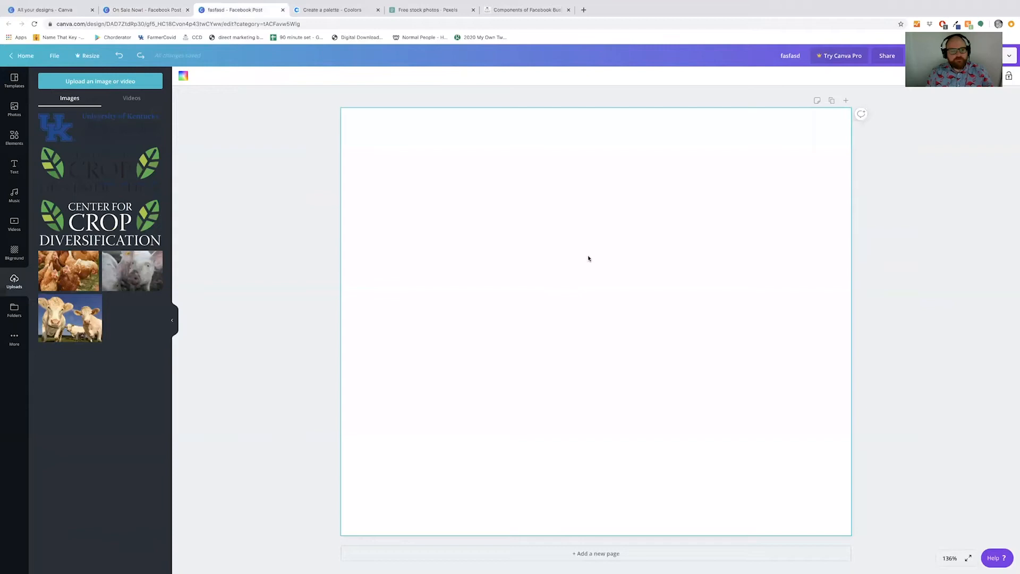
{"action": "left_click", "coordinate": [15, 253]}
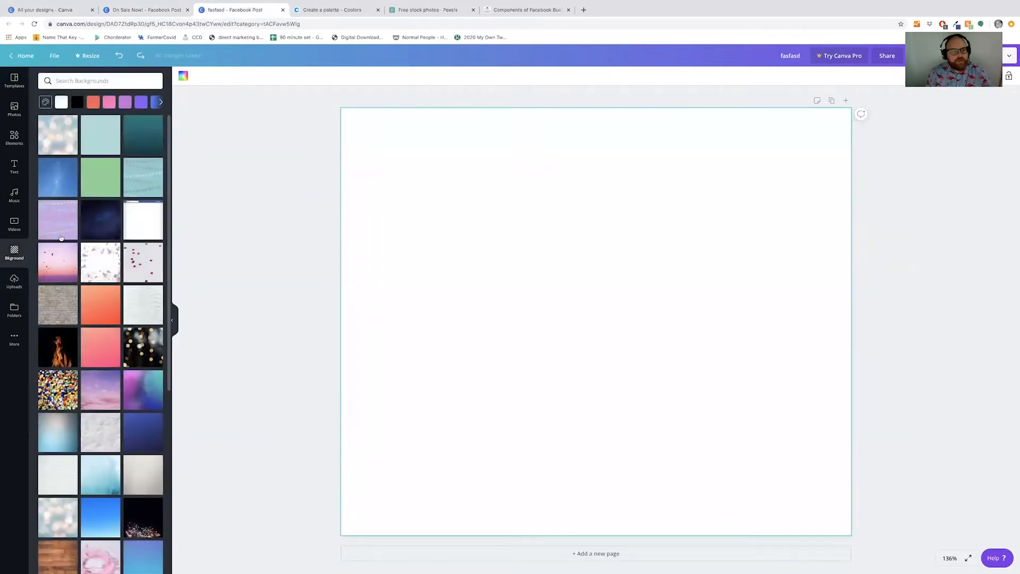
{"action": "left_click", "coordinate": [103, 132]}
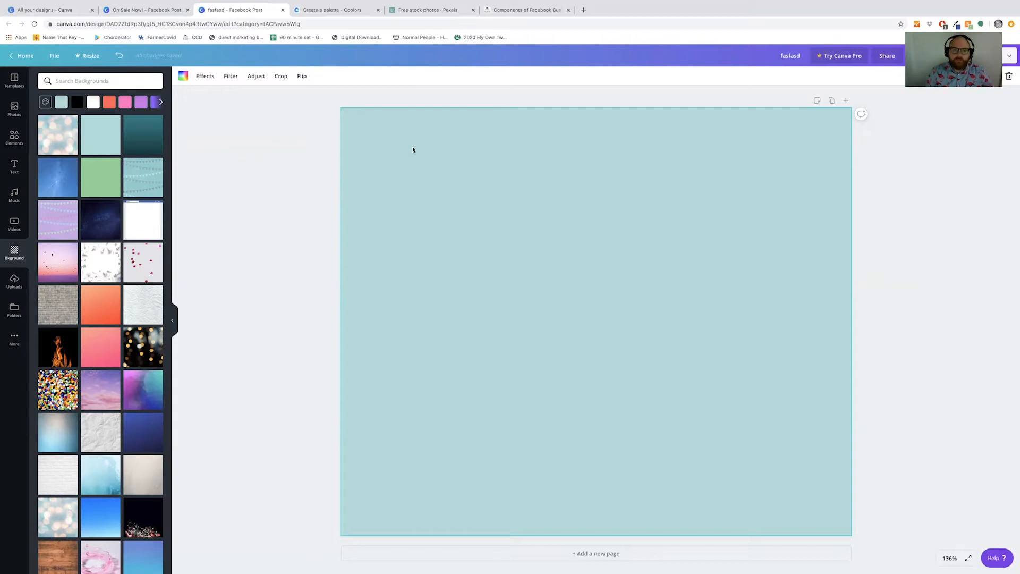
Step: Replace the page background with a custom pale green chosen by adjusting hue and shade
{"action": "left_click", "coordinate": [183, 76]}
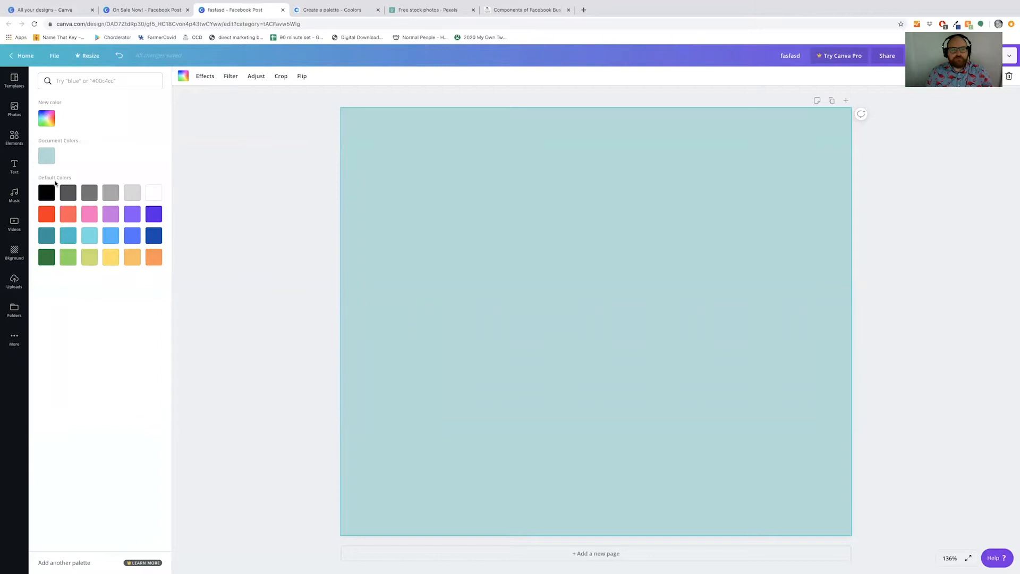
{"action": "left_click", "coordinate": [48, 120]}
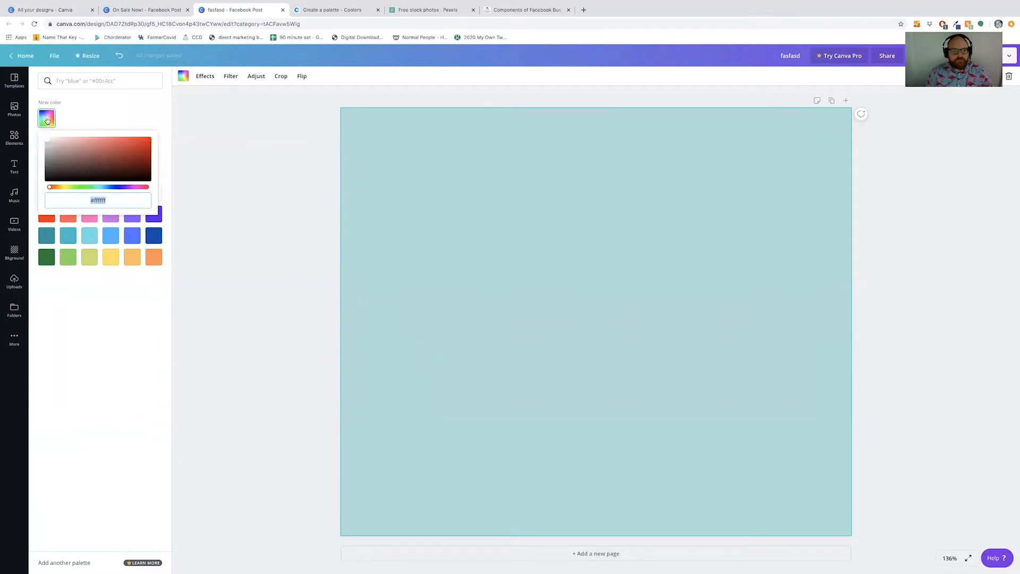
{"action": "left_click", "coordinate": [47, 140]}
{"action": "mouse_move", "coordinate": [46, 140]}
{"action": "left_mouse_down"}
{"action": "mouse_move", "coordinate": [61, 147]}
{"action": "mouse_move", "coordinate": [38, 136]}
{"action": "left_mouse_up"}
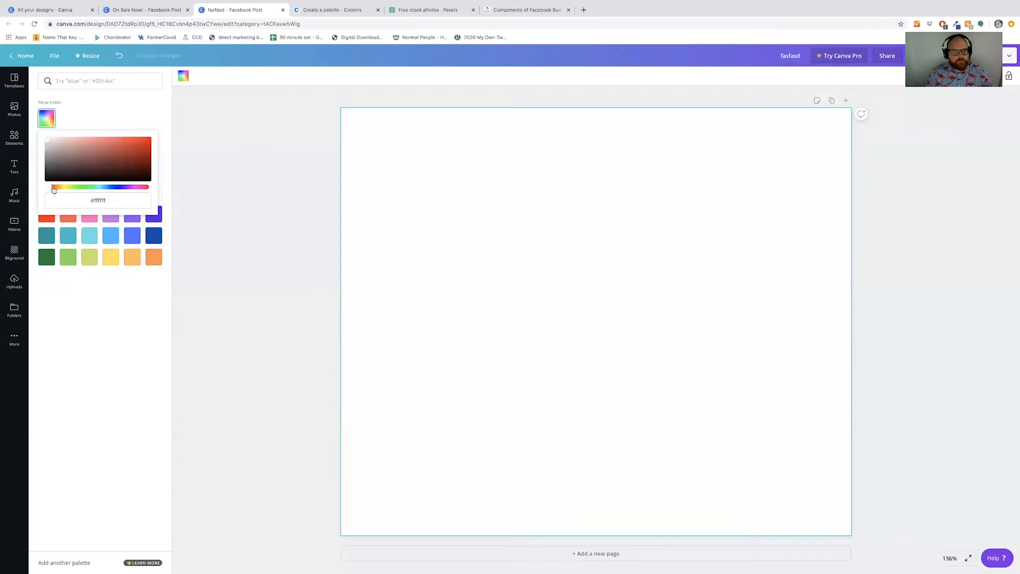
{"action": "left_click", "coordinate": [91, 188]}
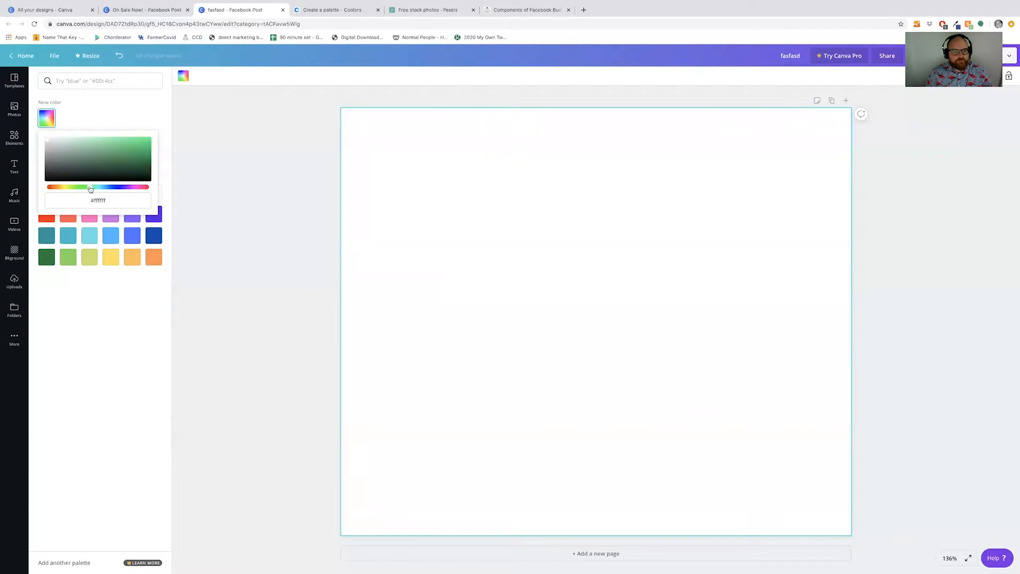
{"action": "left_click_drag", "start_coordinate": [90, 189], "coordinate": [86, 190]}
{"action": "left_click", "coordinate": [59, 145]}
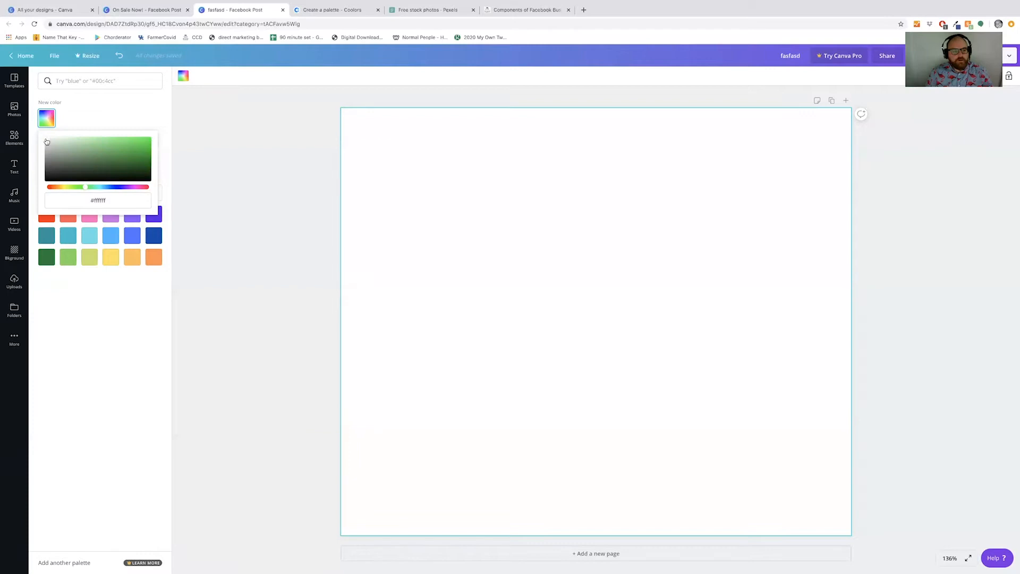
{"action": "mouse_move", "coordinate": [60, 145]}
{"action": "left_mouse_down"}
{"action": "mouse_move", "coordinate": [75, 144]}
{"action": "mouse_move", "coordinate": [64, 140]}
{"action": "left_mouse_up"}
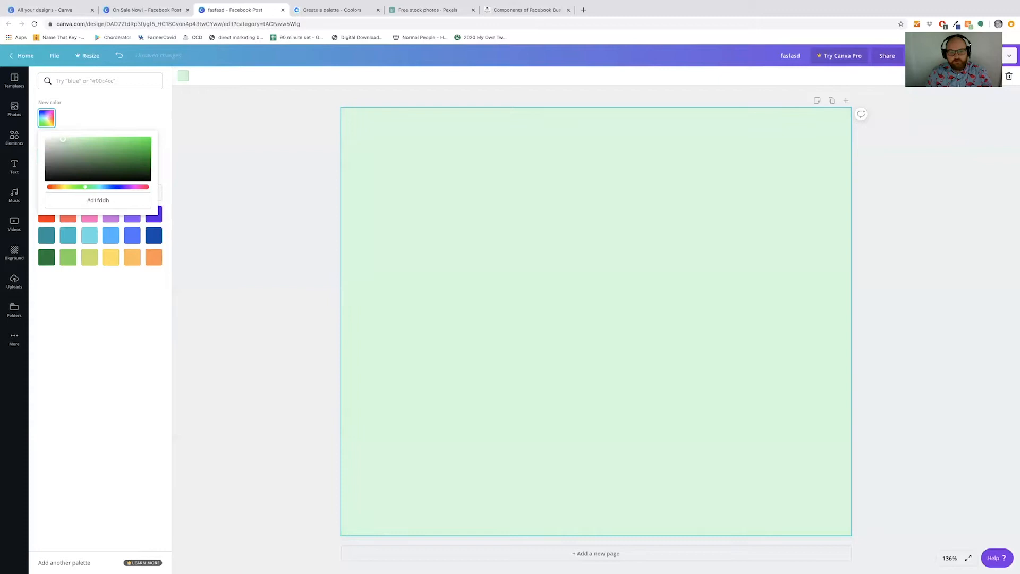
{"action": "left_click", "coordinate": [197, 141]}
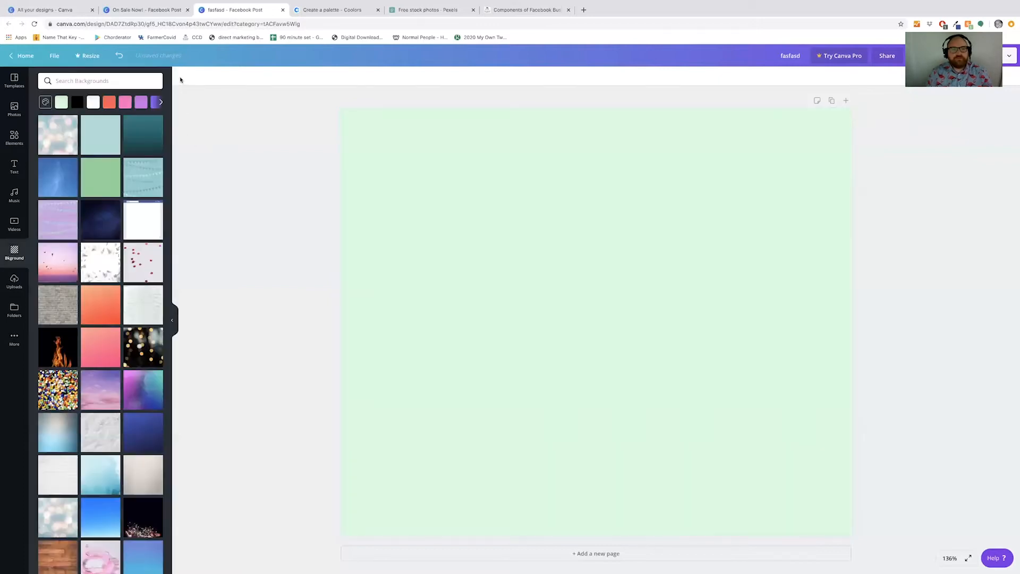
Step: Change the page background to the light turquoise from the default colors
{"action": "left_click", "coordinate": [470, 179]}
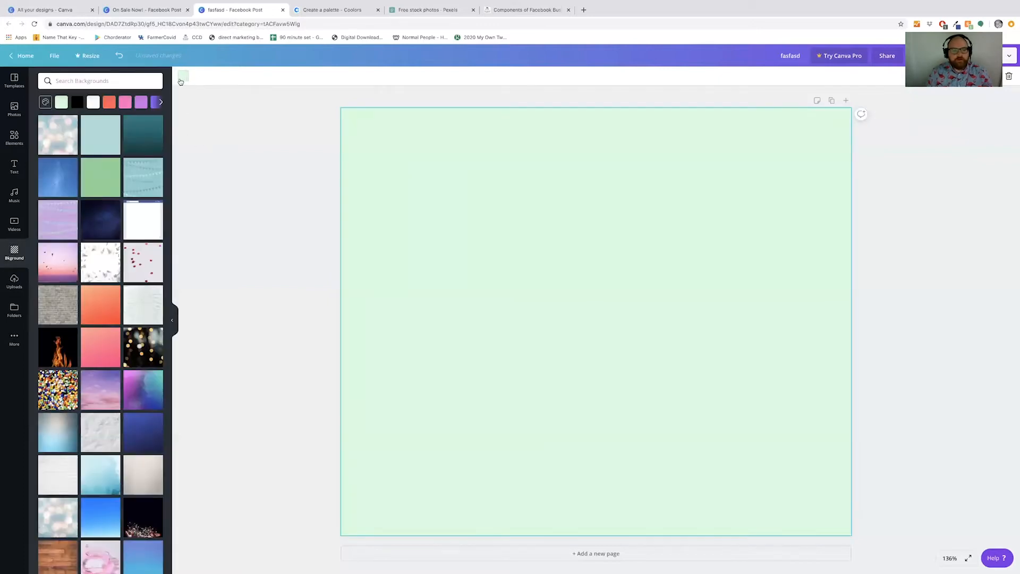
{"action": "left_click", "coordinate": [183, 76]}
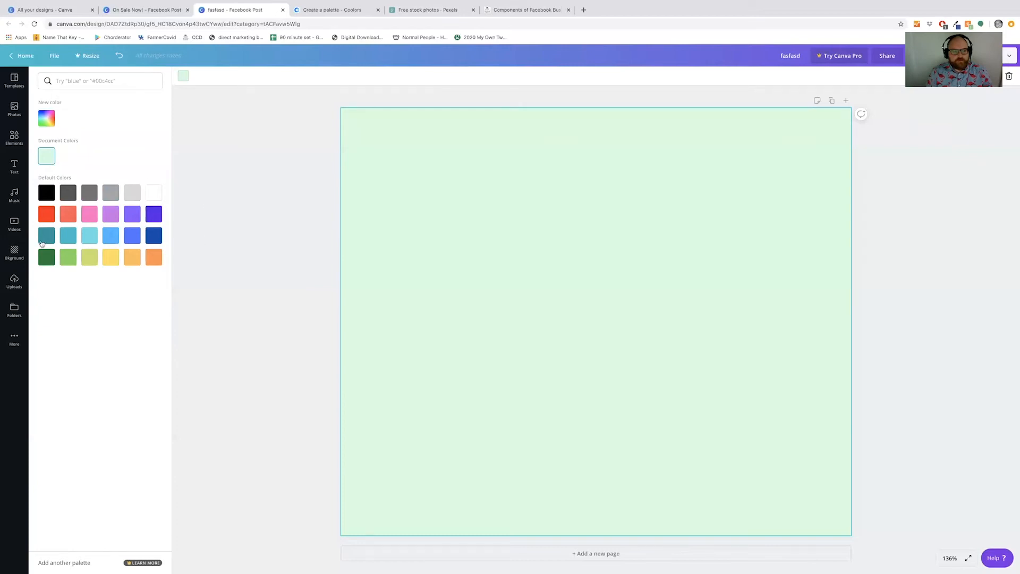
{"action": "left_click", "coordinate": [92, 239]}
{"action": "left_click", "coordinate": [274, 271]}
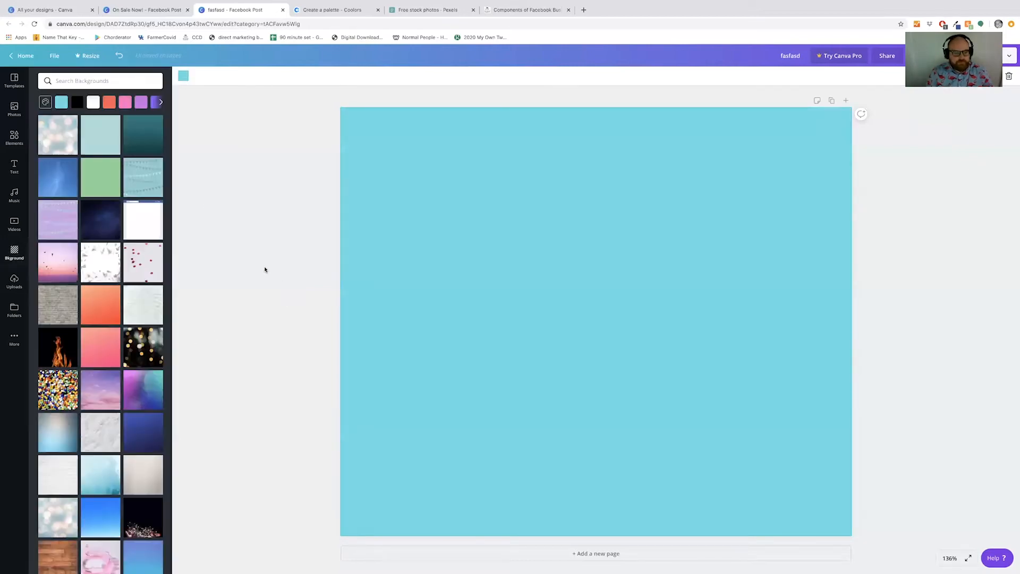
{"action": "scroll", "coordinate": [243, 240], "scroll_direction": "up", "scroll_amount": 2}
{"action": "scroll", "coordinate": [166, 228], "scroll_direction": "down", "scroll_amount": 2}
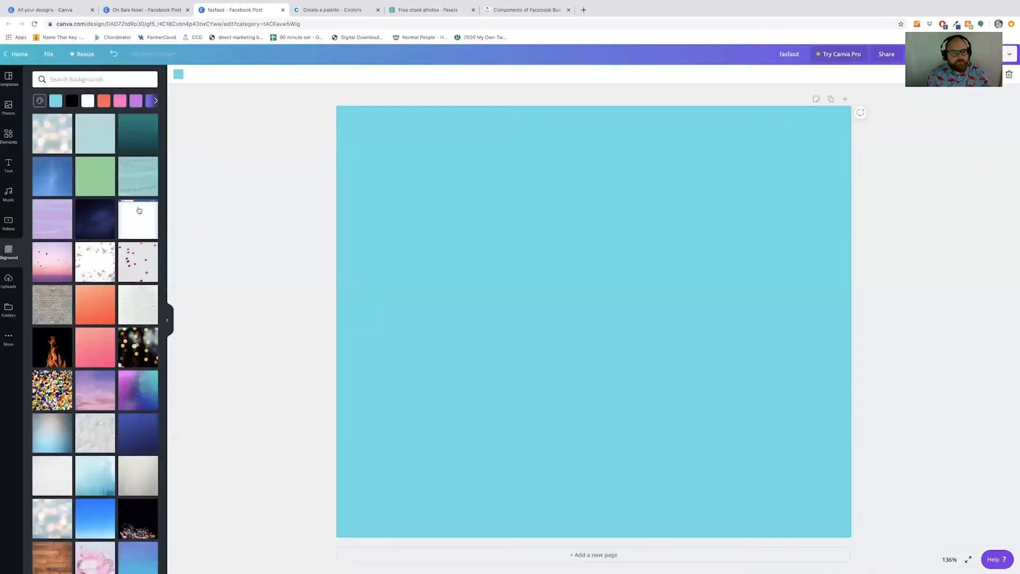
{"action": "scroll", "coordinate": [61, 146], "scroll_direction": "up", "scroll_amount": 2}
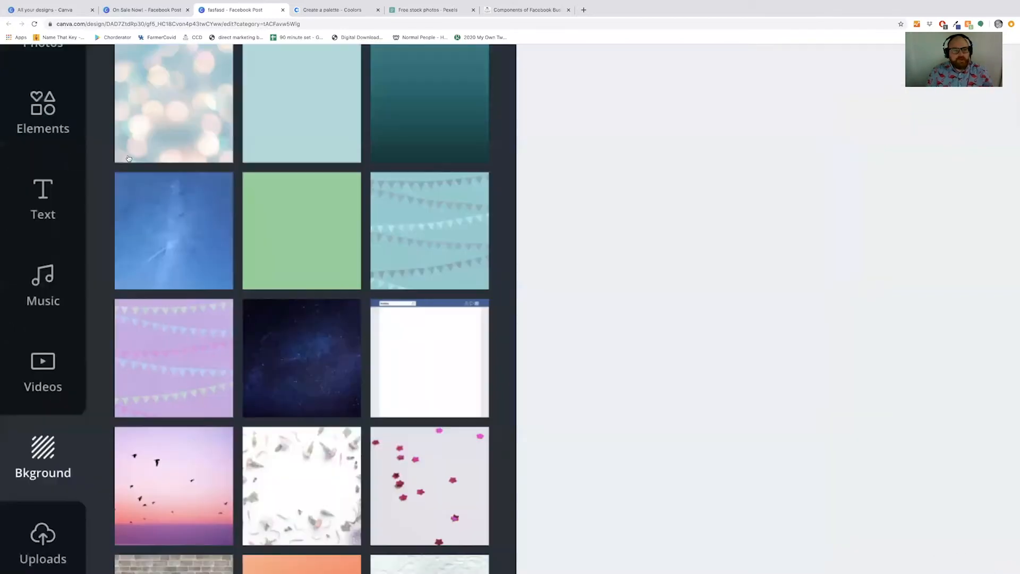
{"action": "scroll", "coordinate": [127, 158], "scroll_direction": "down", "scroll_amount": 2}
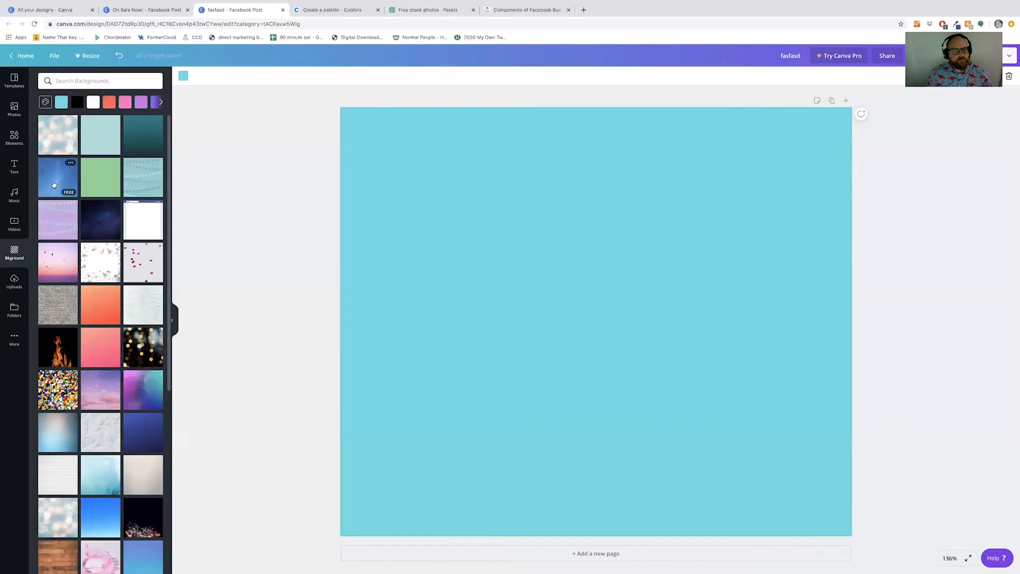
Step: Search the elements for "apple" and add the halved apple illustration to the page
{"action": "left_click", "coordinate": [15, 137]}
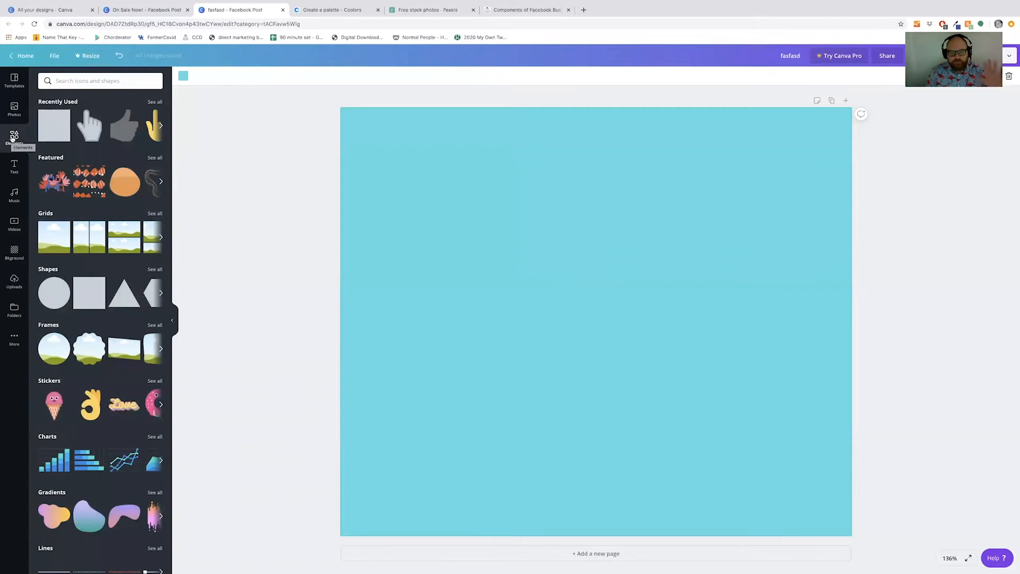
{"action": "left_click", "coordinate": [93, 82]}
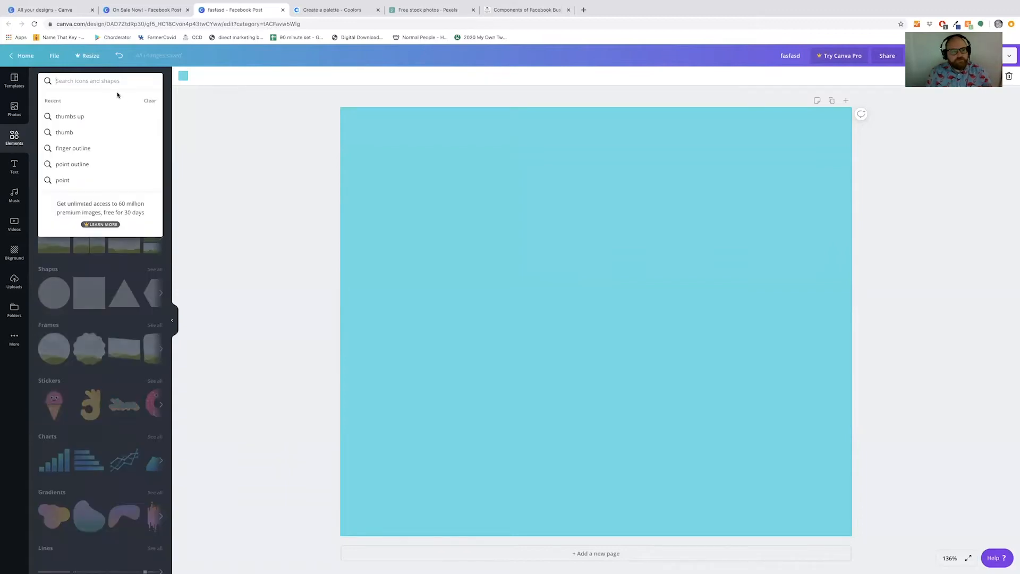
{"action": "type", "text": "apple"}
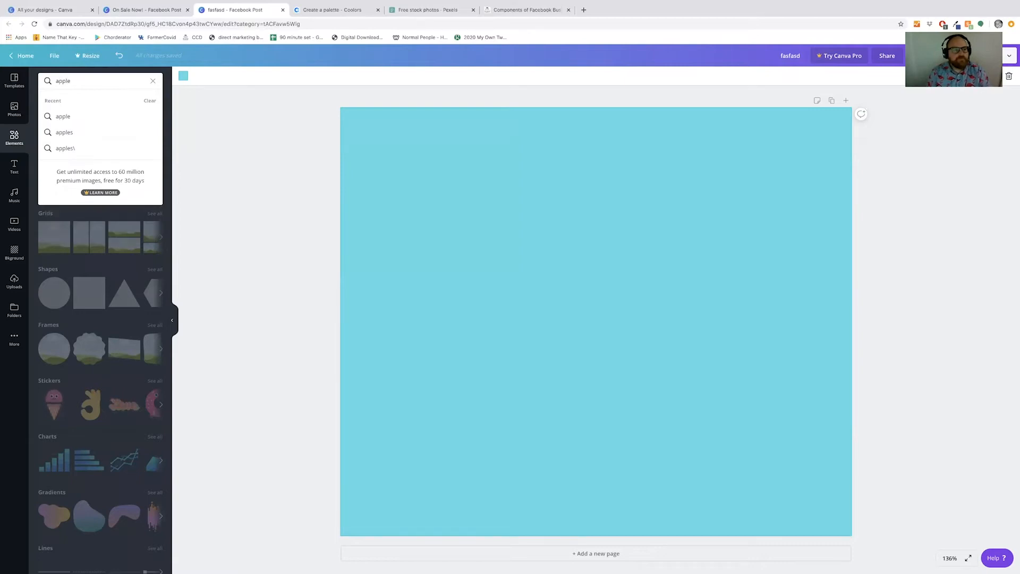
{"action": "key", "text": "Return"}
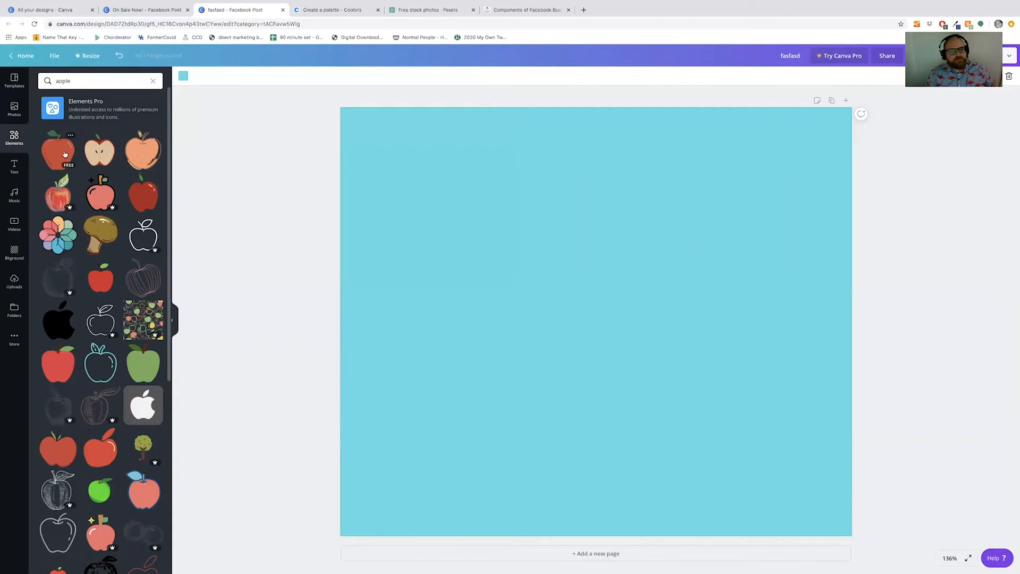
{"action": "left_click", "coordinate": [103, 154]}
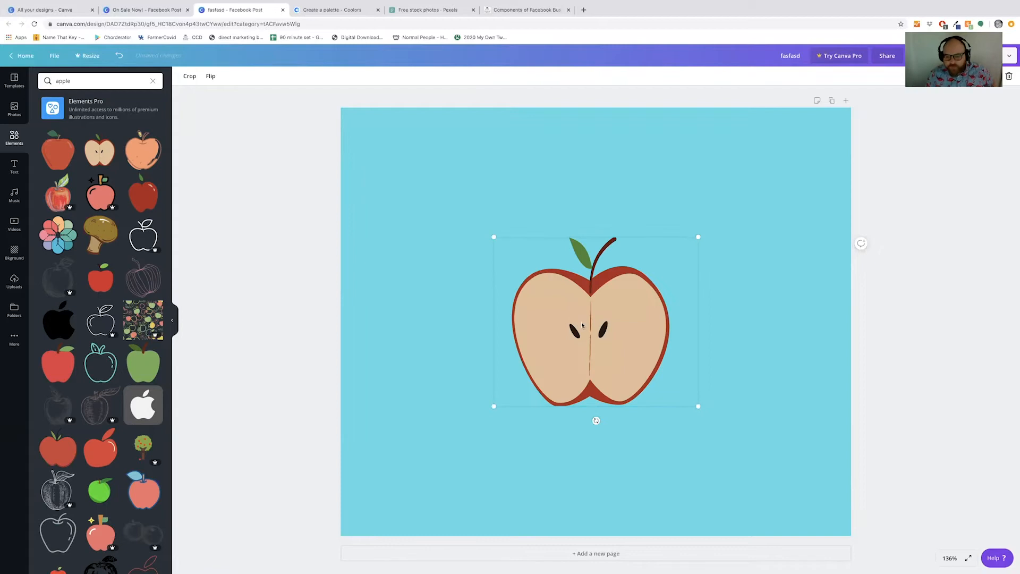
Step: Enlarge the halved apple slightly and place it in the lower-left part of the page
{"action": "left_click_drag", "start_coordinate": [633, 342], "coordinate": [508, 373]}
{"action": "left_click_drag", "start_coordinate": [571, 264], "coordinate": [614, 230]}
{"action": "left_click_drag", "start_coordinate": [545, 340], "coordinate": [544, 301]}
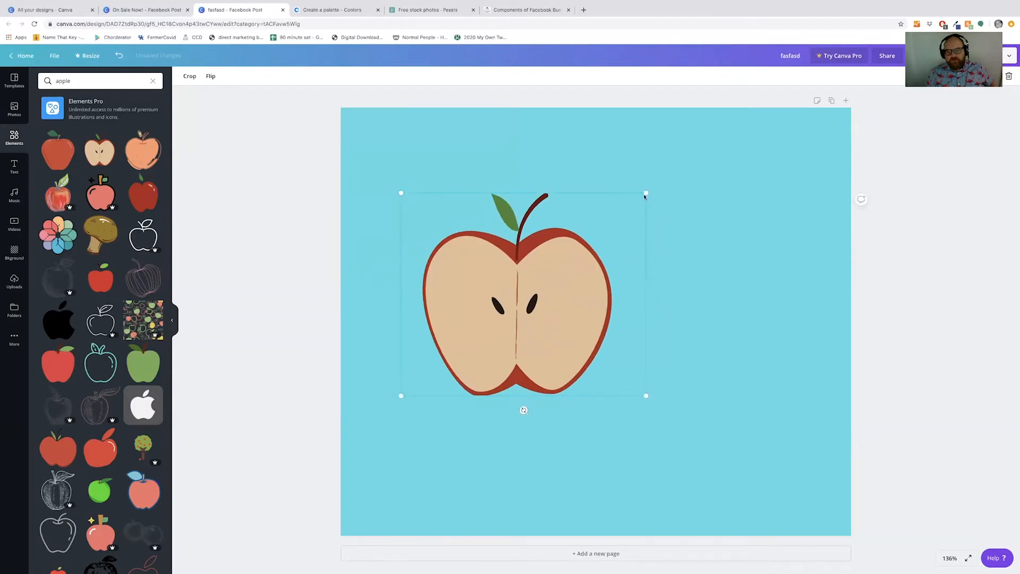
{"action": "left_click_drag", "start_coordinate": [646, 193], "coordinate": [629, 209]}
{"action": "mouse_move", "coordinate": [524, 317]}
{"action": "left_mouse_down"}
{"action": "mouse_move", "coordinate": [494, 352]}
{"action": "mouse_move", "coordinate": [486, 345]}
{"action": "mouse_move", "coordinate": [528, 300]}
{"action": "mouse_move", "coordinate": [540, 313]}
{"action": "left_mouse_up"}
{"action": "left_click_drag", "start_coordinate": [540, 313], "coordinate": [480, 334]}
{"action": "mouse_move", "coordinate": [595, 249]}
{"action": "left_mouse_down"}
{"action": "mouse_move", "coordinate": [549, 278]}
{"action": "mouse_move", "coordinate": [585, 234]}
{"action": "mouse_move", "coordinate": [590, 243]}
{"action": "left_mouse_up"}
{"action": "left_click_drag", "start_coordinate": [478, 337], "coordinate": [470, 358]}
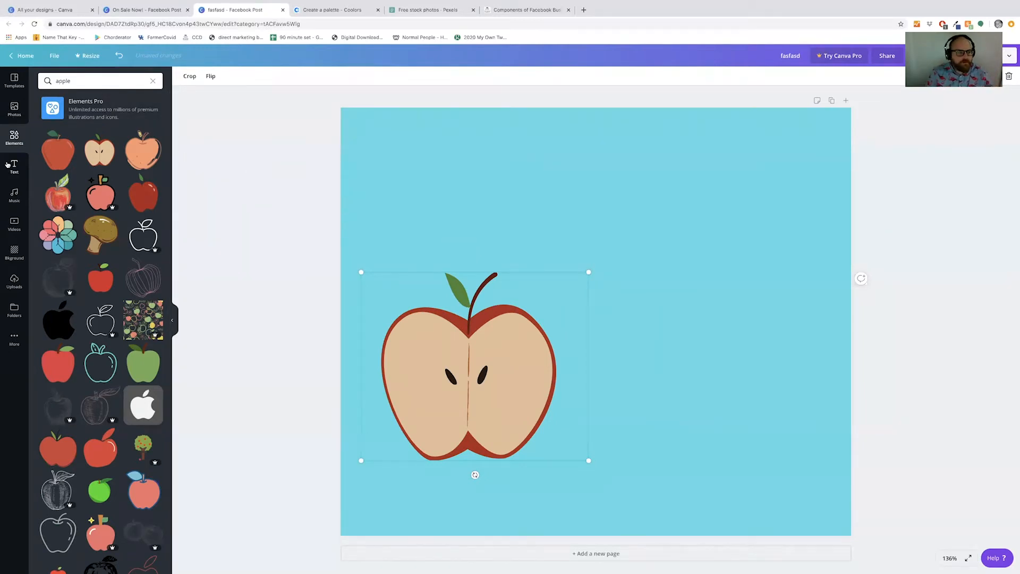
Step: Add a heading near the page's upper edge with the text "On Sale Now!"
{"action": "left_click", "coordinate": [14, 166]}
{"action": "left_click", "coordinate": [85, 119]}
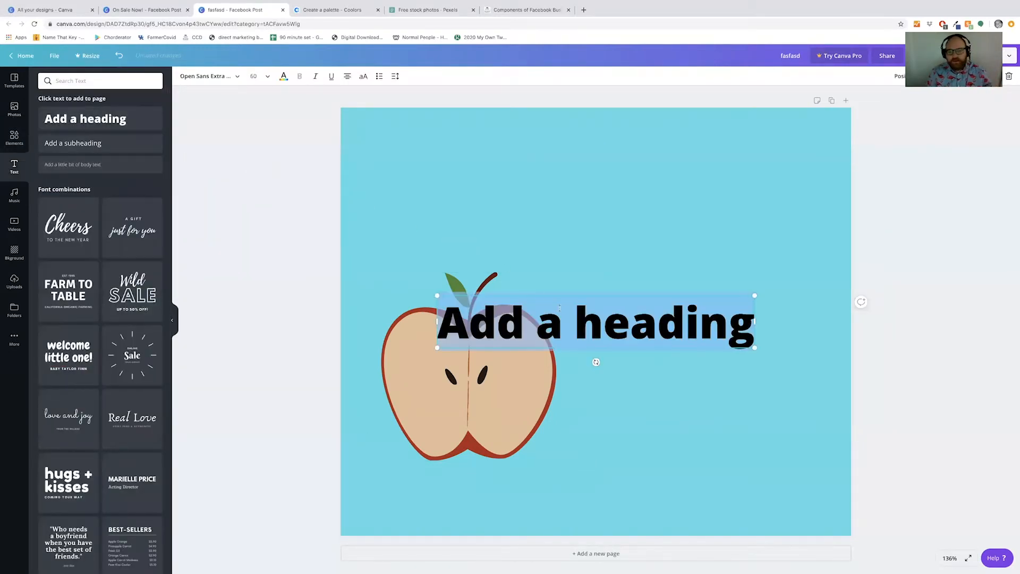
{"action": "left_click_drag", "start_coordinate": [583, 271], "coordinate": [573, 134]}
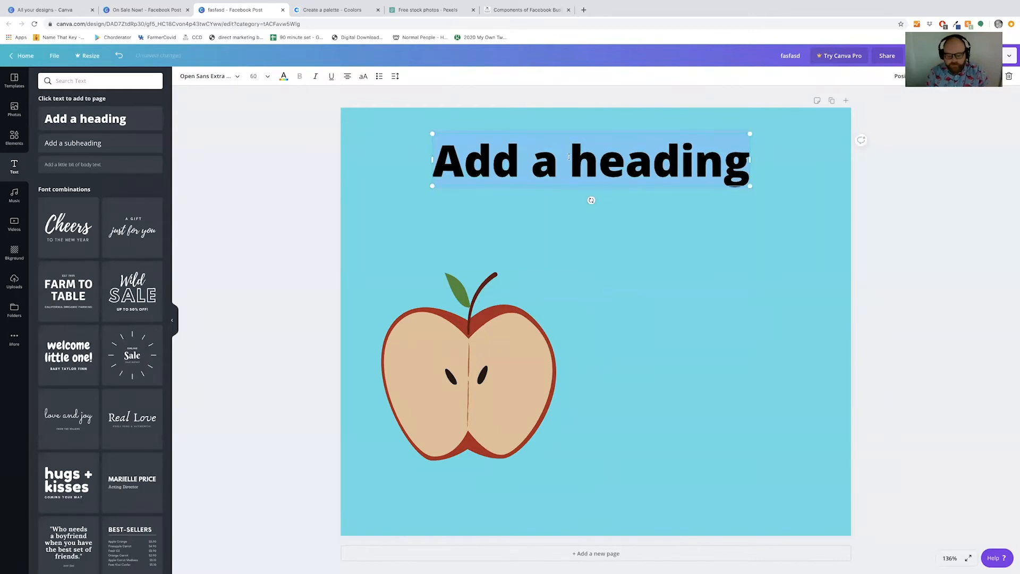
{"action": "type", "text": "on Sale Now"}
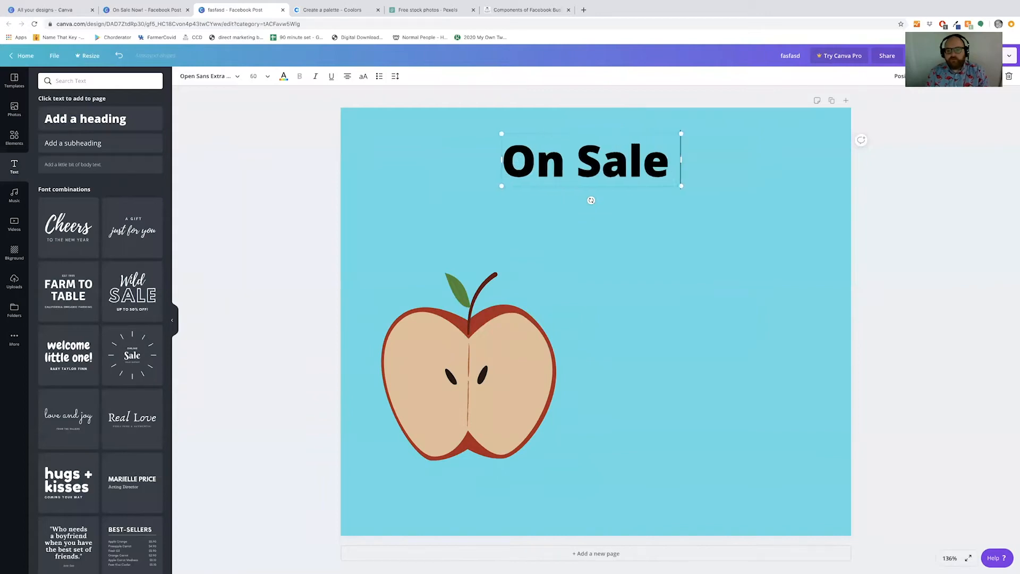
{"action": "type", "text": "!"}
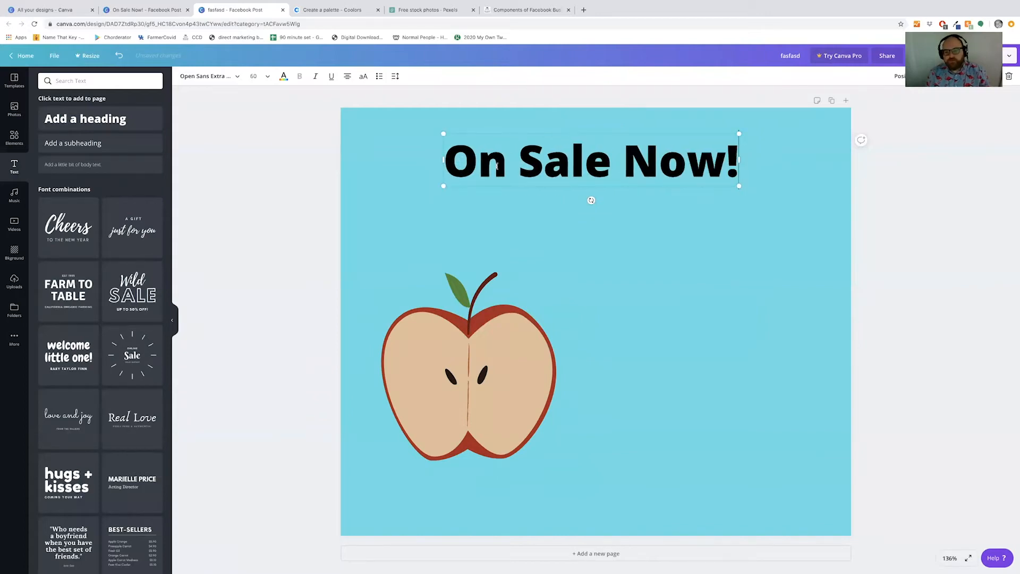
Step: Try italic and underline formatting on the whole heading, switching each off again
{"action": "key", "text": "ctrl+a"}
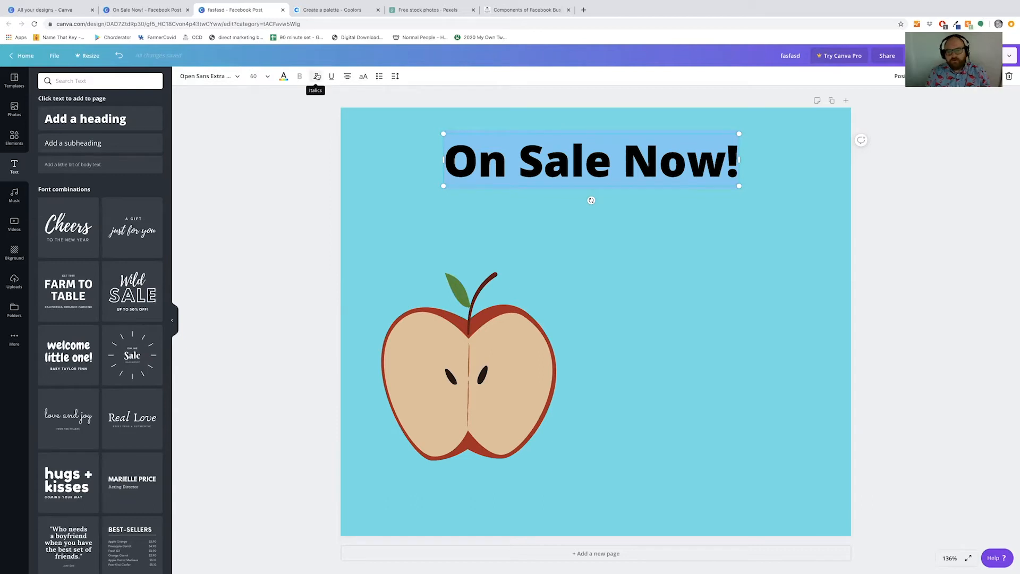
{"action": "left_click", "coordinate": [317, 77]}
{"action": "left_click", "coordinate": [317, 76]}
{"action": "left_click", "coordinate": [332, 77]}
{"action": "left_click", "coordinate": [331, 76]}
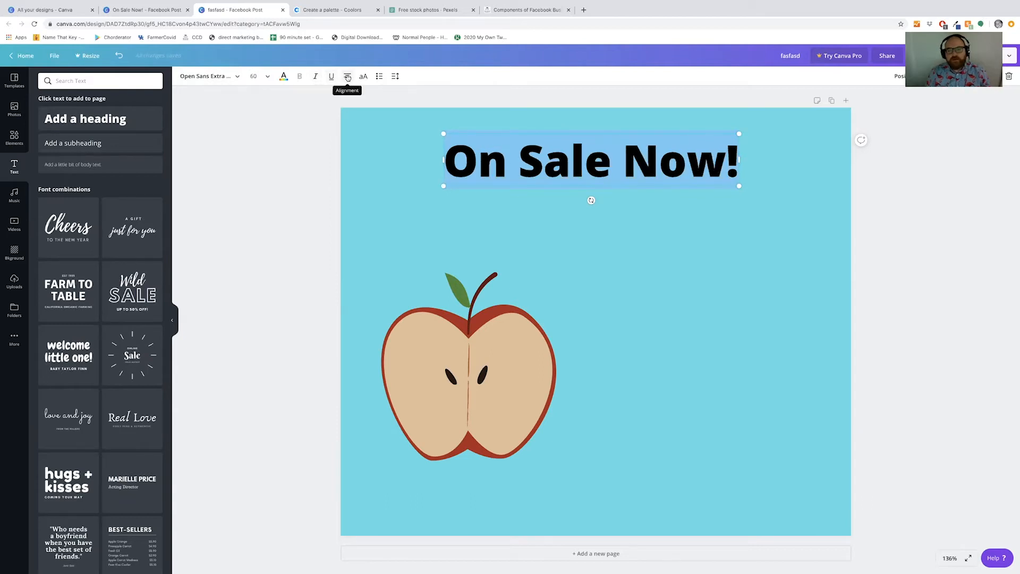
Step: Stretch the heading's text box across the full page width and cycle through the alignments, ending on centered
{"action": "left_click", "coordinate": [348, 77]}
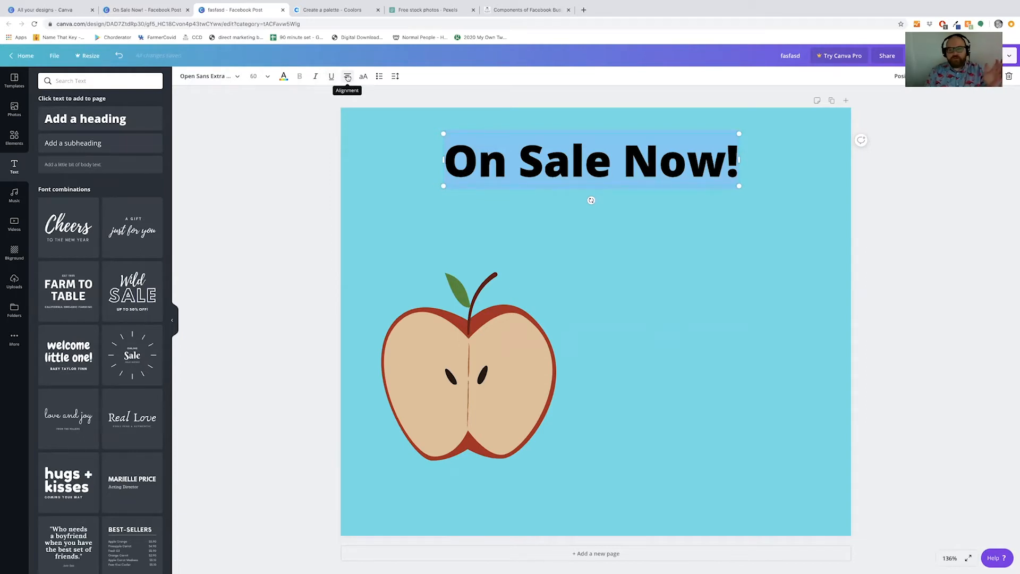
{"action": "left_click_drag", "start_coordinate": [433, 160], "coordinate": [342, 165]}
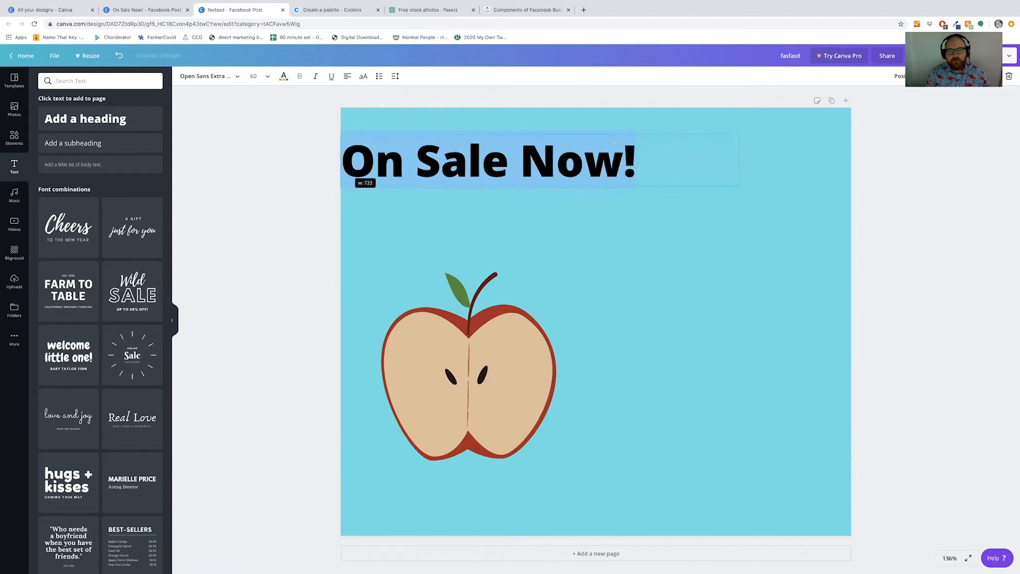
{"action": "left_click_drag", "start_coordinate": [741, 166], "coordinate": [849, 156]}
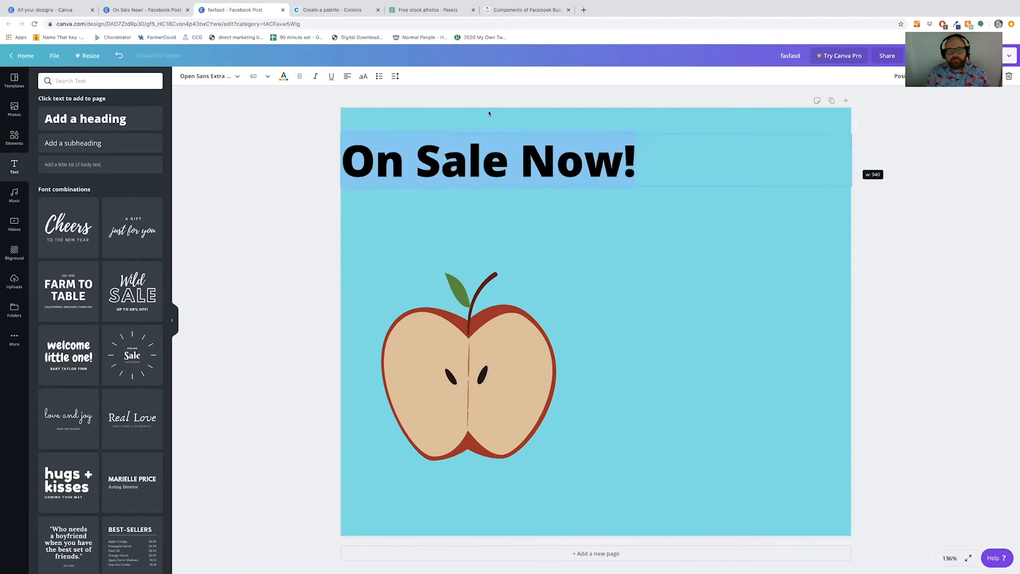
{"action": "left_click", "coordinate": [347, 77]}
{"action": "left_click", "coordinate": [347, 78]}
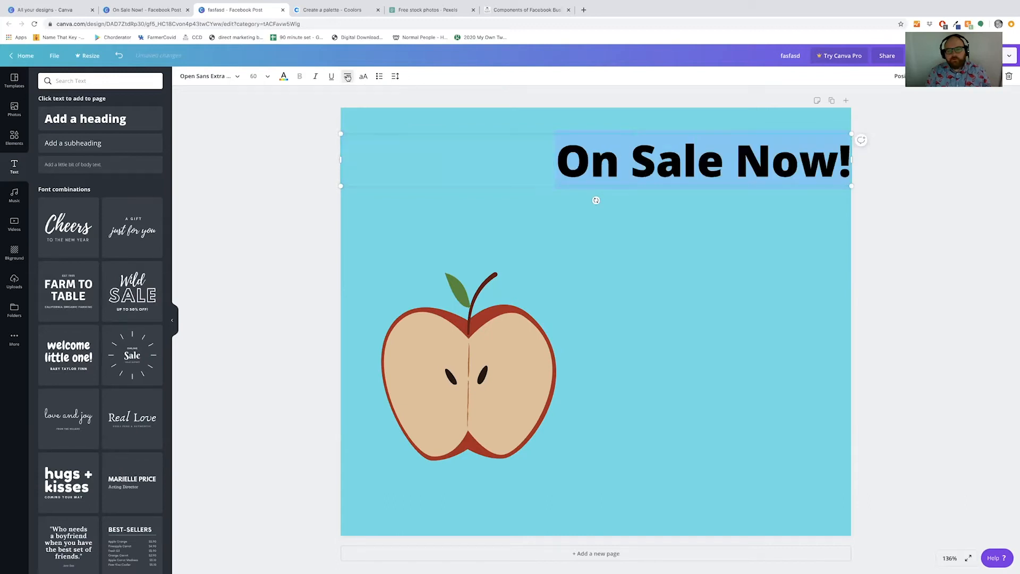
{"action": "left_click", "coordinate": [347, 77]}
{"action": "left_click", "coordinate": [347, 77]}
{"action": "left_click", "coordinate": [347, 77]}
{"action": "left_click", "coordinate": [347, 78]}
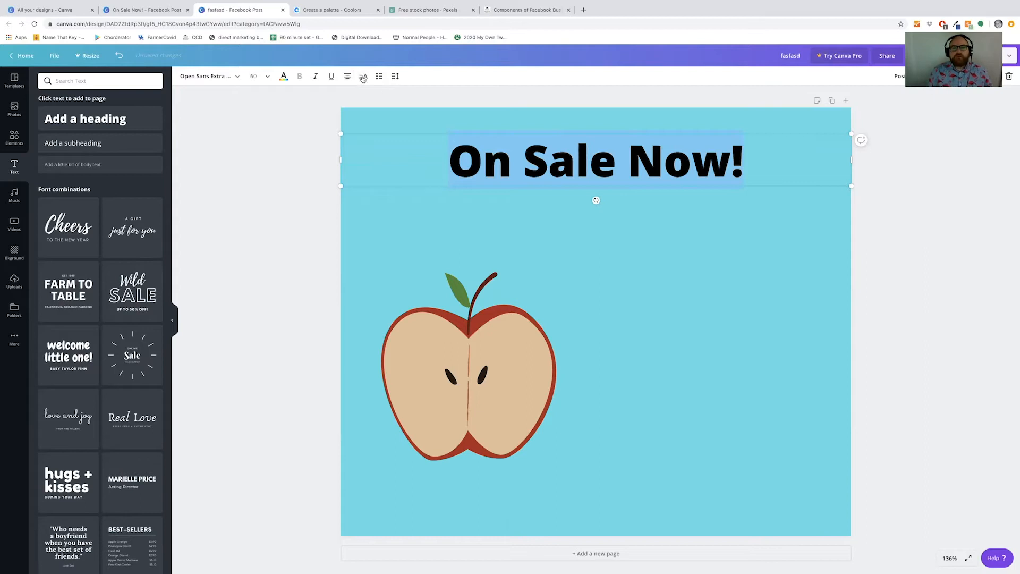
Step: Switch the heading to all uppercase letters
{"action": "left_click", "coordinate": [363, 77]}
{"action": "left_click", "coordinate": [364, 77]}
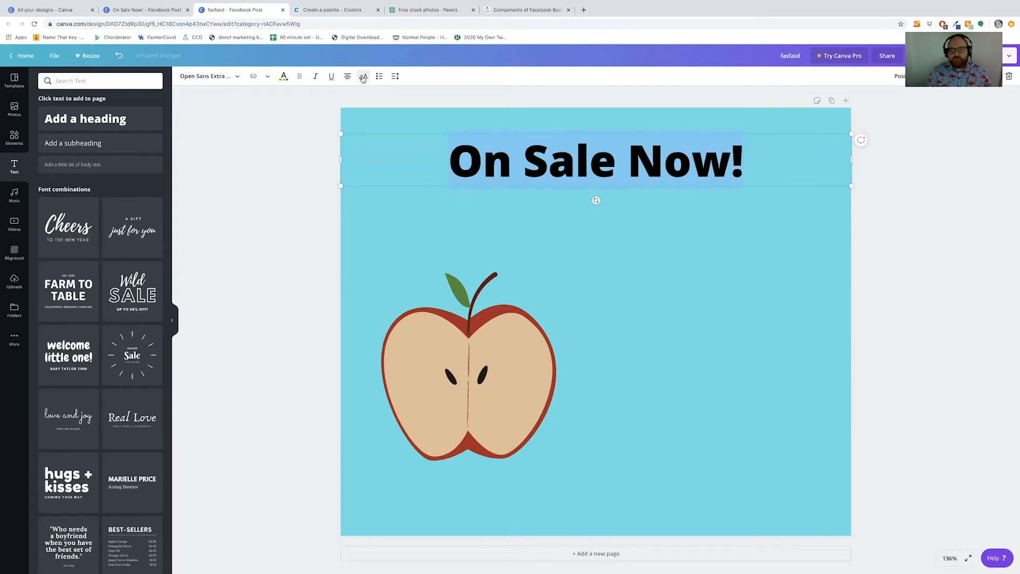
{"action": "left_click", "coordinate": [363, 77]}
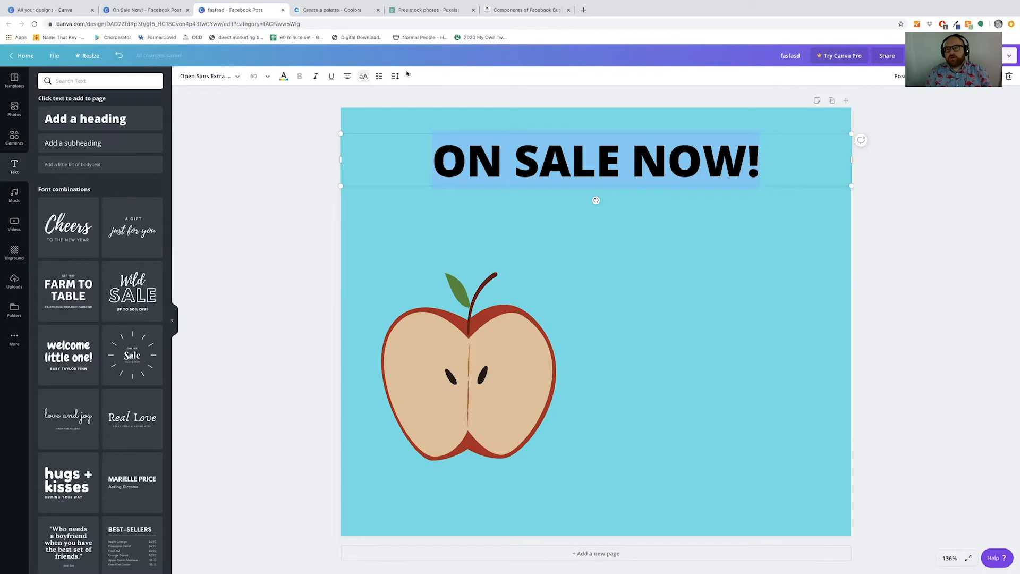
Step: Try font sizes 48 and 144 on the heading
{"action": "left_click", "coordinate": [265, 78]}
{"action": "scroll", "coordinate": [252, 239], "scroll_direction": "down", "scroll_amount": 1}
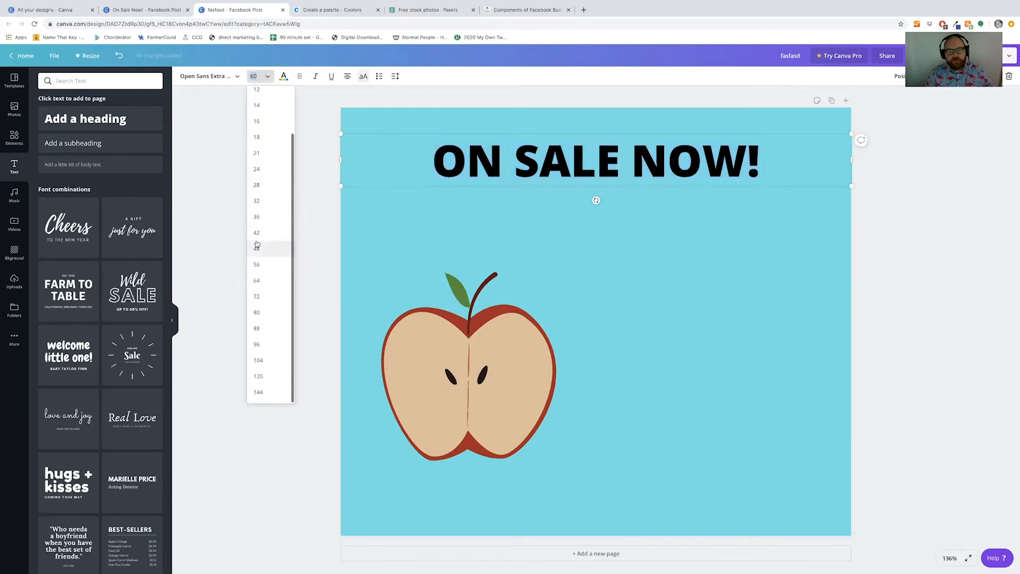
{"action": "left_click", "coordinate": [257, 244]}
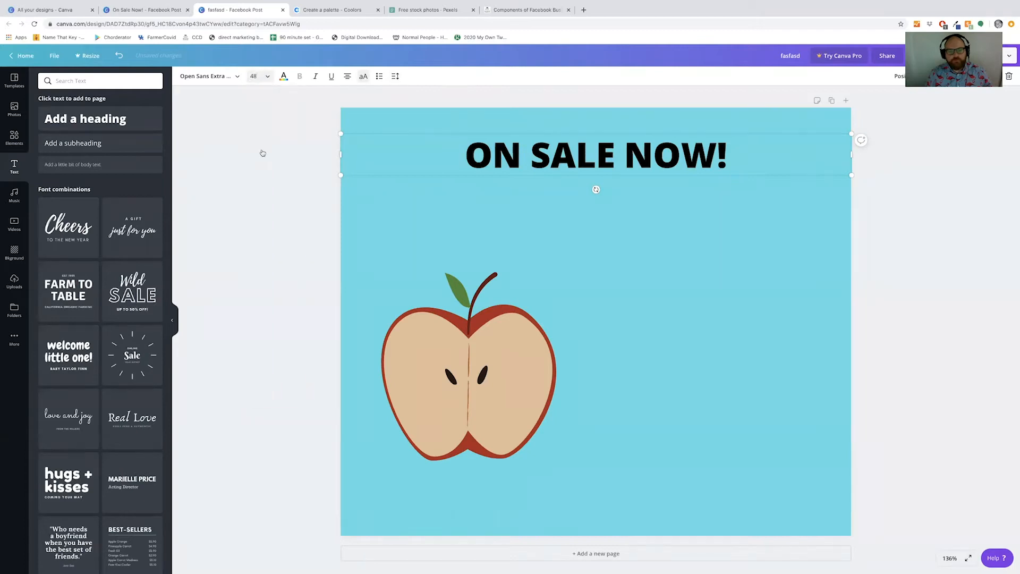
{"action": "left_click", "coordinate": [266, 76]}
{"action": "left_click", "coordinate": [258, 392]}
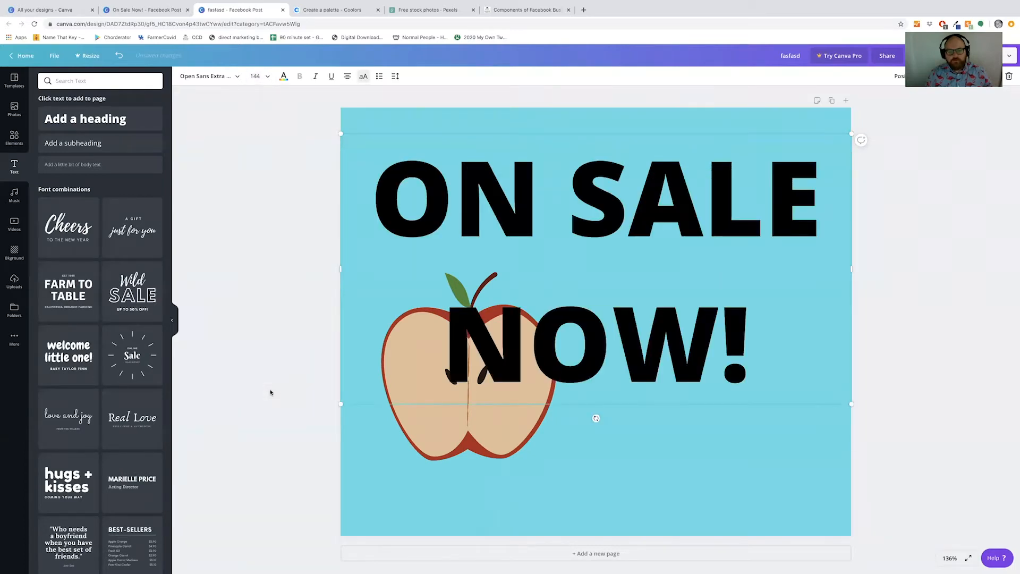
Step: Set the heading's font size to 64
{"action": "left_click", "coordinate": [267, 76]}
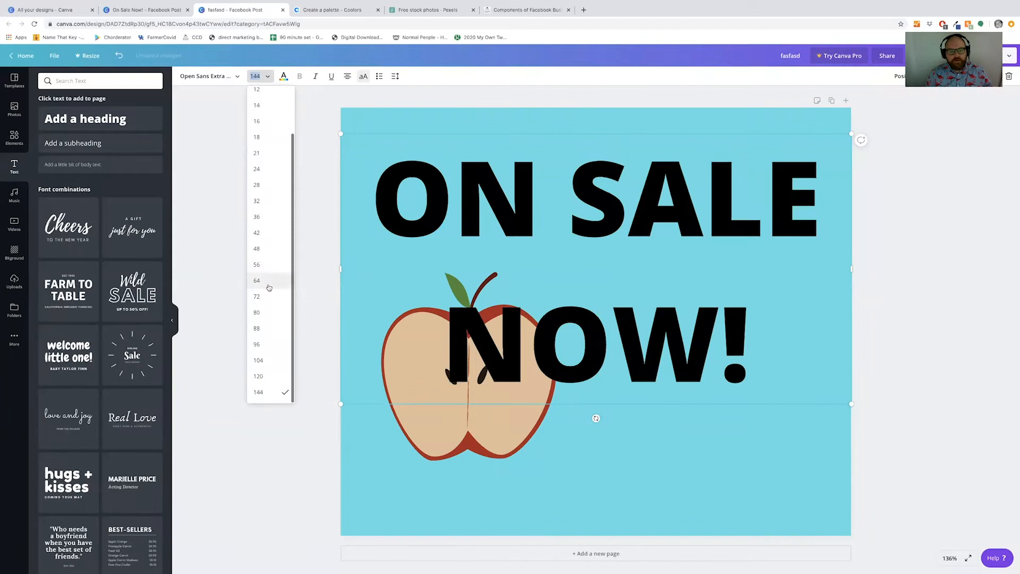
{"action": "left_click", "coordinate": [270, 283]}
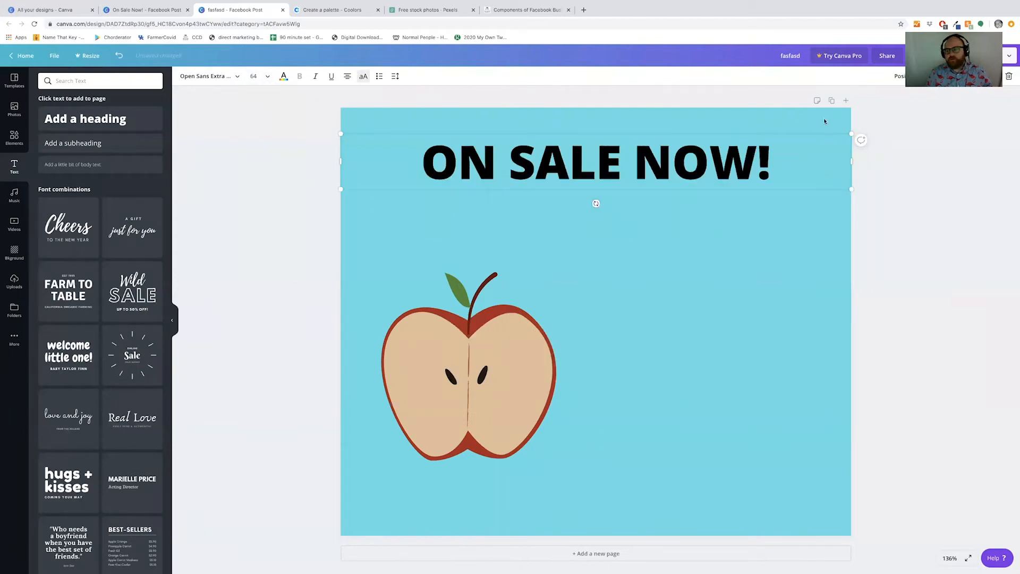
{"action": "left_click_drag", "start_coordinate": [851, 133], "coordinate": [850, 102]}
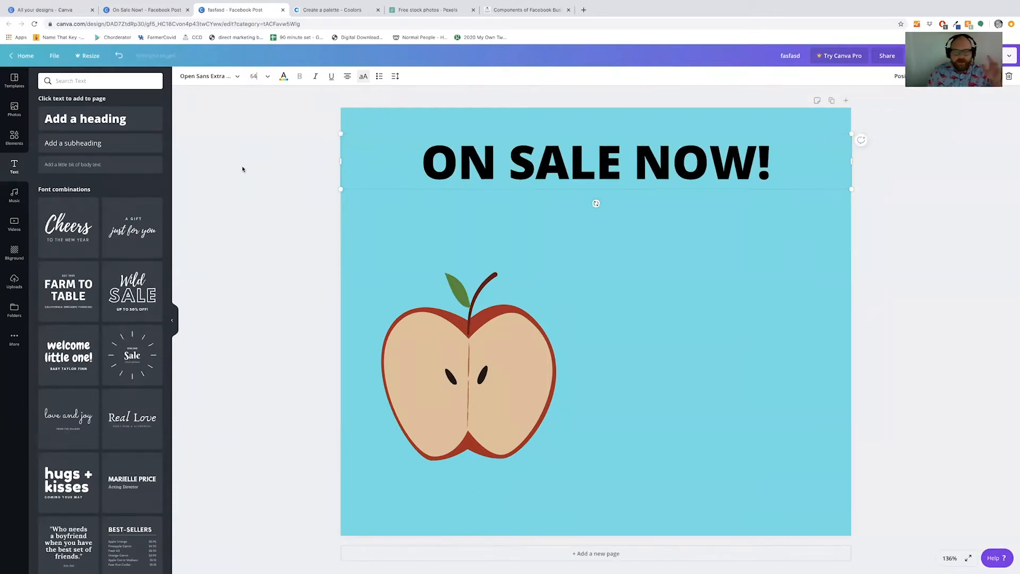
Step: Add a subheading below the heading on the page's right side and narrow its text box to end at the page edge
{"action": "left_click", "coordinate": [91, 147]}
{"action": "left_click_drag", "start_coordinate": [577, 219], "coordinate": [676, 273]}
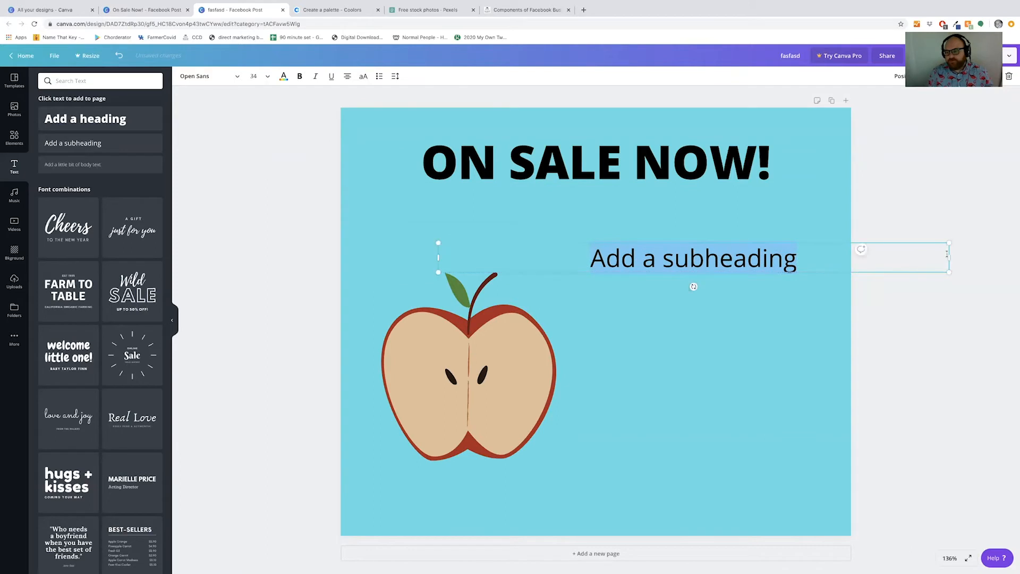
{"action": "left_click_drag", "start_coordinate": [947, 255], "coordinate": [851, 257]}
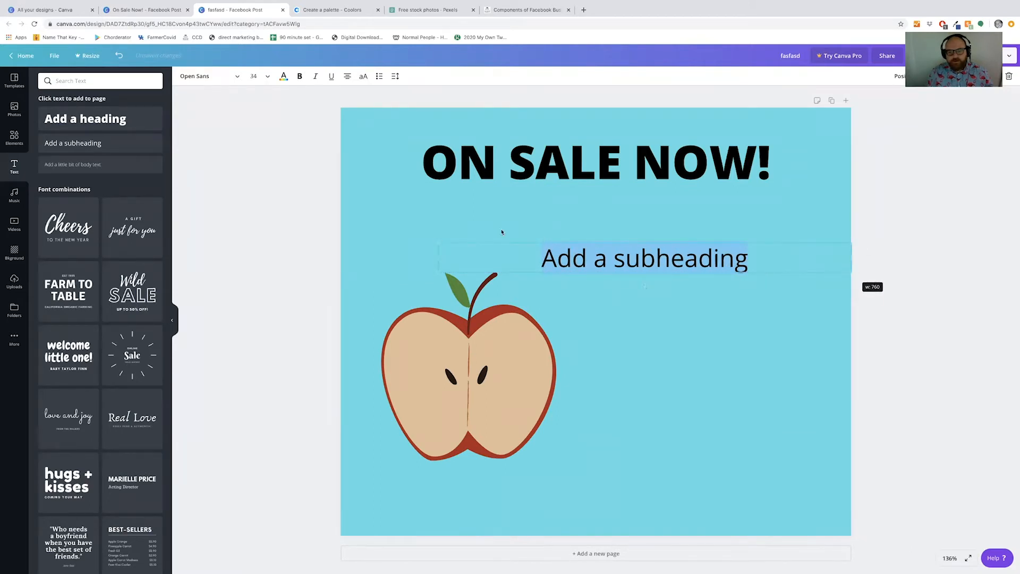
{"action": "left_click_drag", "start_coordinate": [439, 258], "coordinate": [629, 240]}
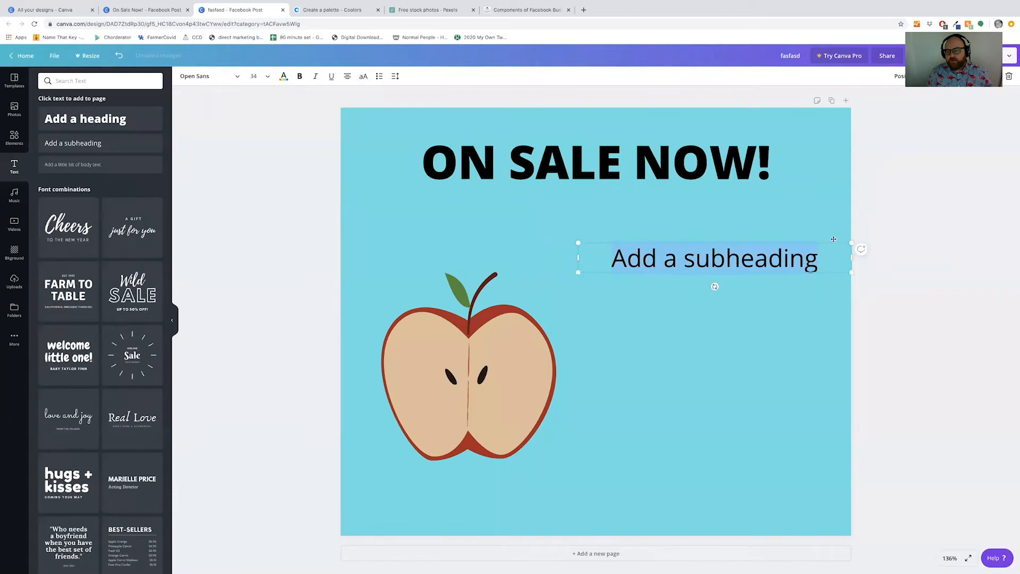
Step: Shift the subheading slightly away from the page edge and copy the full apple price text from the finished "On Sale Now!" design
{"action": "left_click_drag", "start_coordinate": [829, 243], "coordinate": [820, 242]}
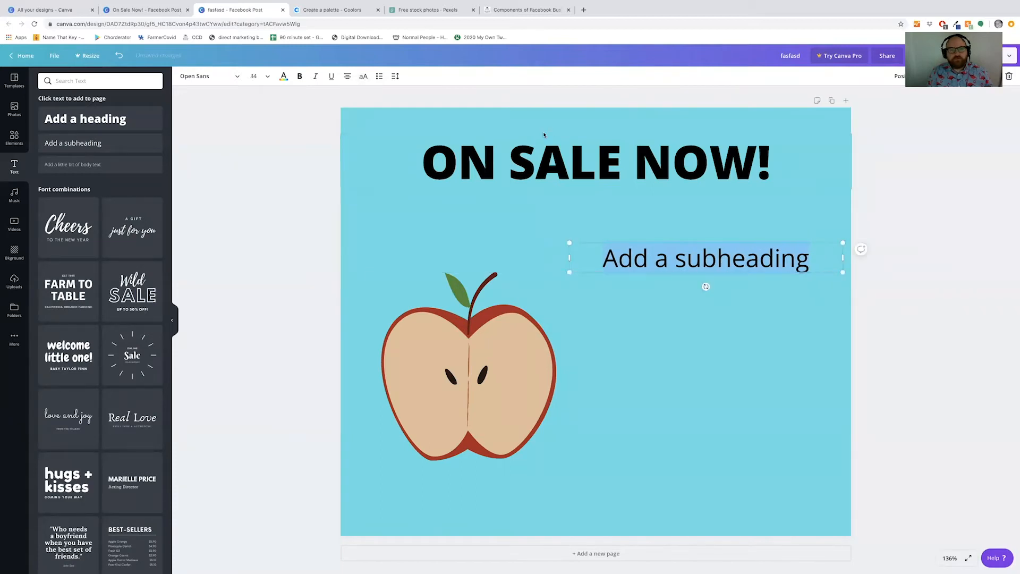
{"action": "left_click", "coordinate": [146, 9]}
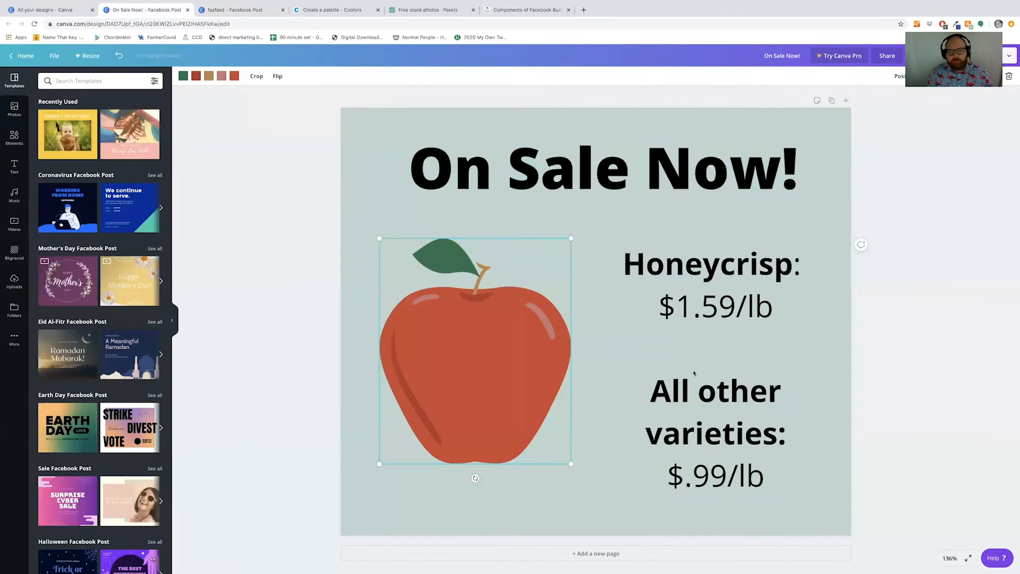
{"action": "left_click", "coordinate": [624, 264]}
{"action": "left_click_drag", "start_coordinate": [624, 264], "coordinate": [780, 476]}
{"action": "key", "text": "ctrl+c"}
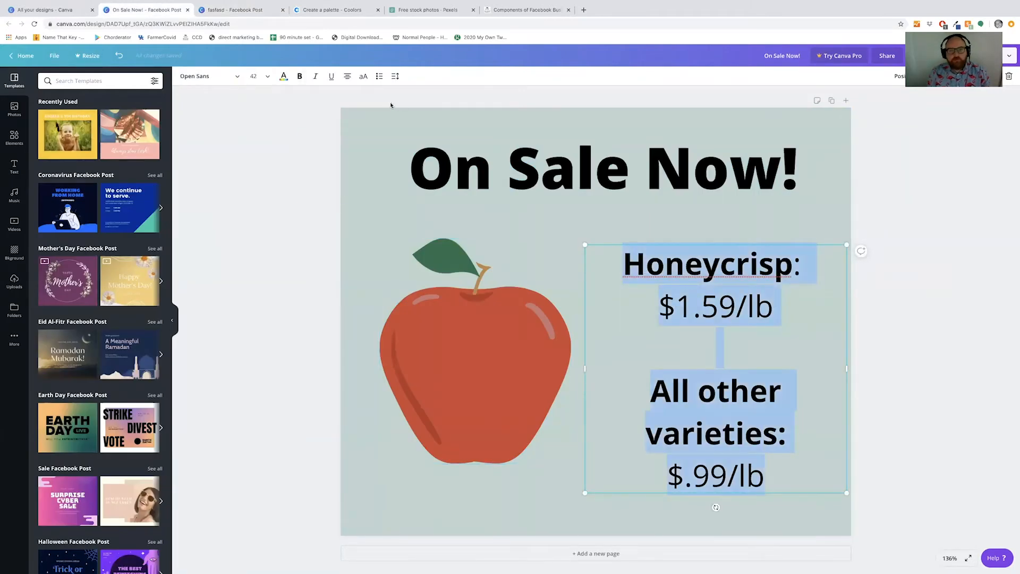
{"action": "left_click", "coordinate": [226, 9]}
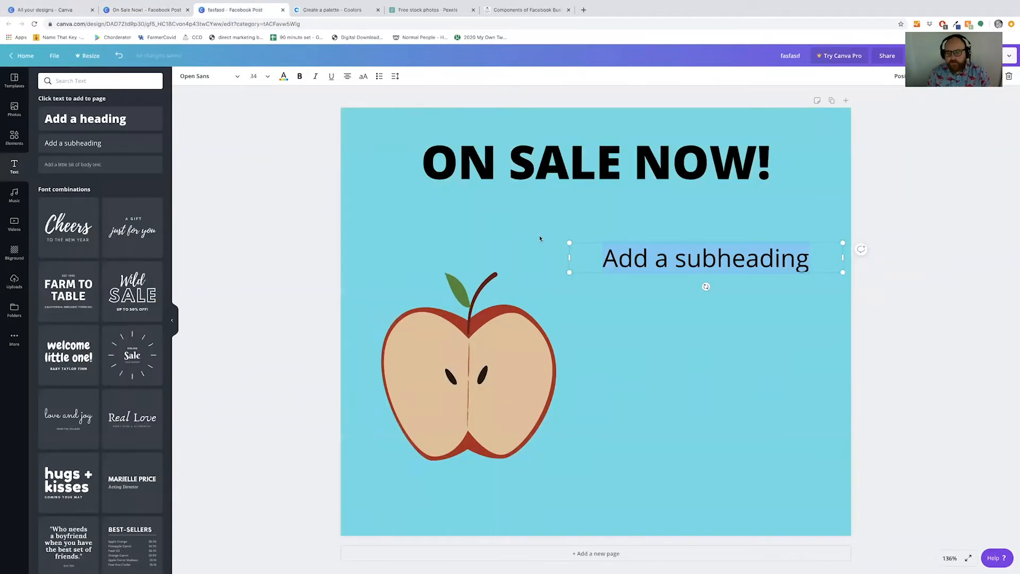
{"action": "left_click", "coordinate": [637, 260]}
{"action": "left_click", "coordinate": [147, 9]}
{"action": "right_click", "coordinate": [721, 295]}
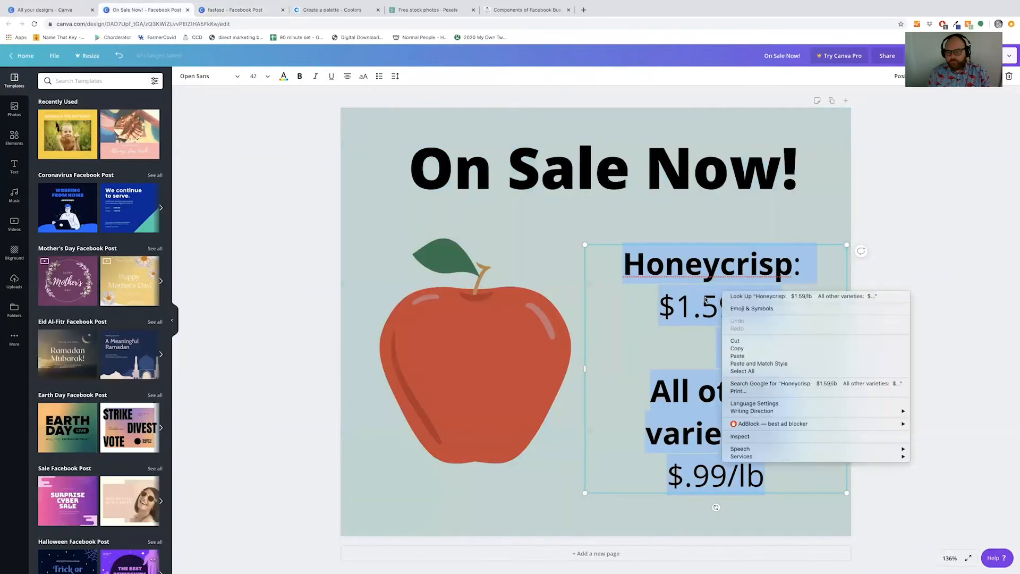
{"action": "left_click", "coordinate": [735, 351]}
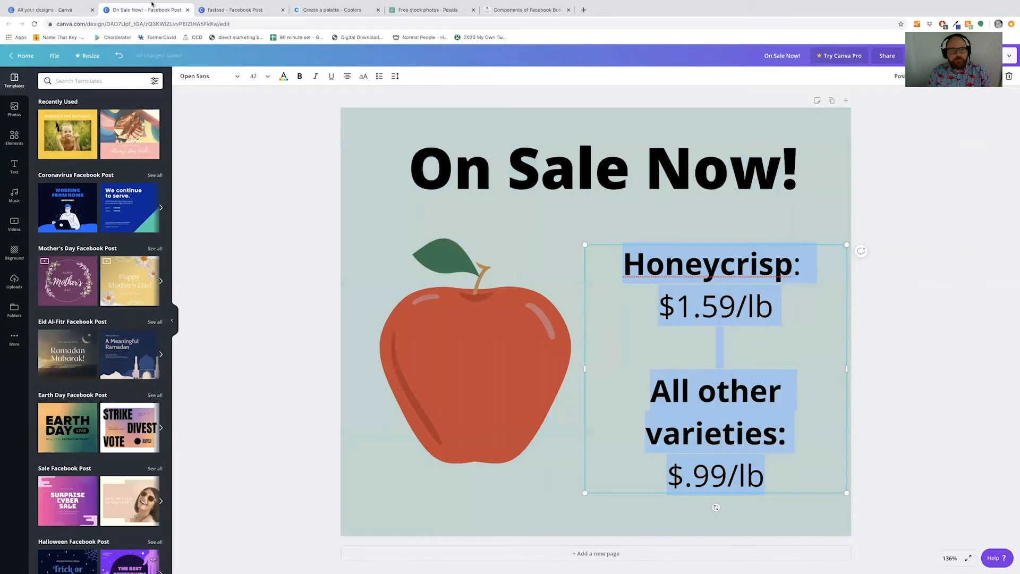
Step: Replace the placeholder subheading in the fasfasd post with the copied price text and move its box slightly down
{"action": "left_click", "coordinate": [233, 9]}
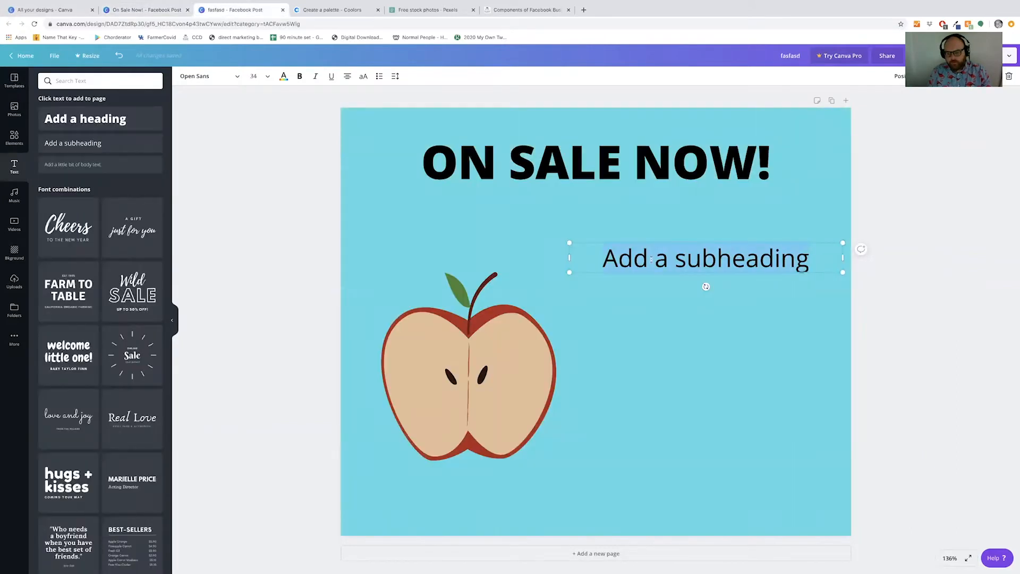
{"action": "key", "text": "ctrl+v"}
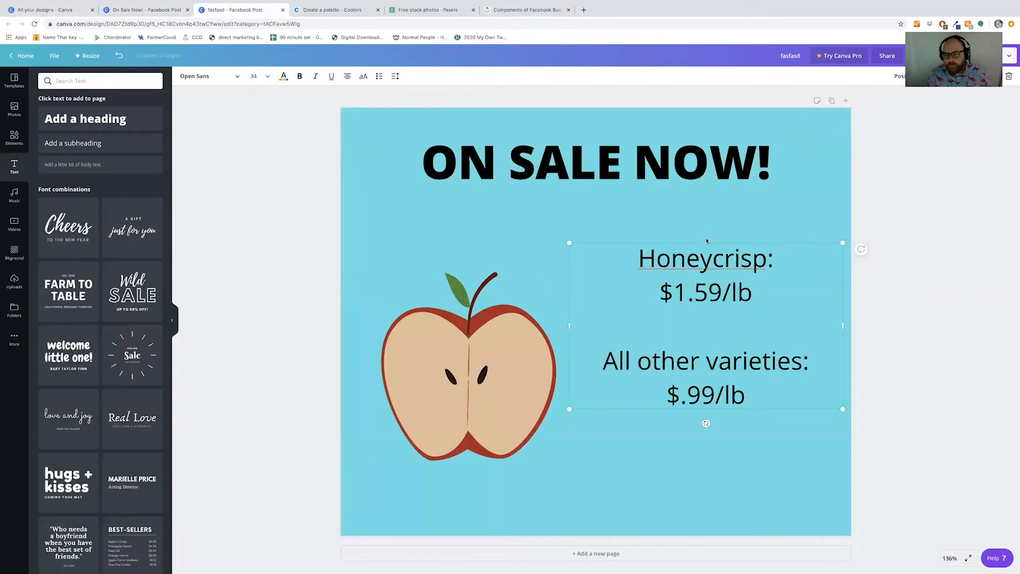
{"action": "left_click", "coordinate": [709, 255]}
{"action": "left_click_drag", "start_coordinate": [713, 240], "coordinate": [715, 253]}
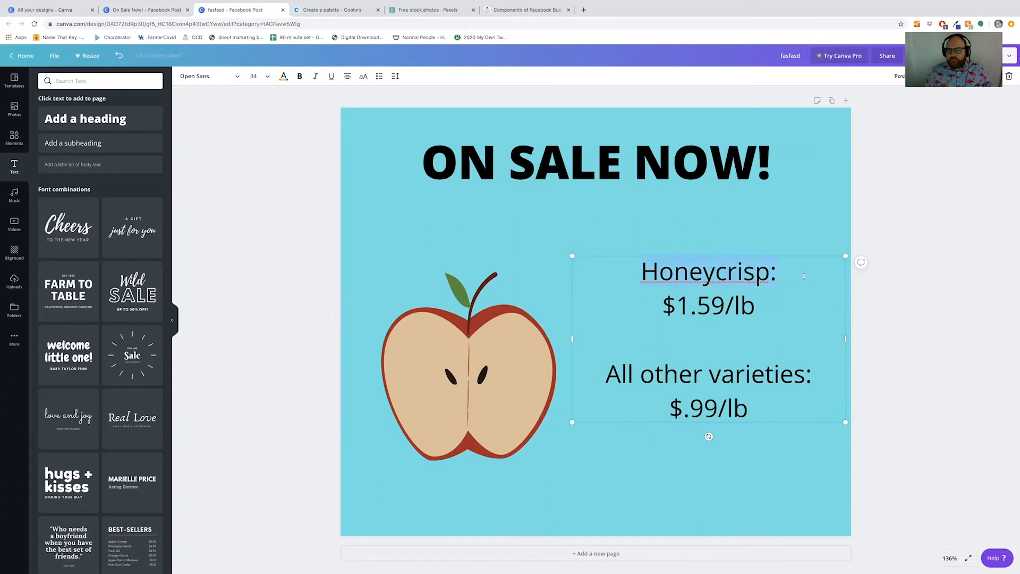
Step: Make the "Honeycrisp:" and "All other varieties:" lines bold and underlined
{"action": "left_click", "coordinate": [300, 76]}
{"action": "left_click", "coordinate": [672, 383]}
{"action": "left_click_drag", "start_coordinate": [606, 375], "coordinate": [846, 379]}
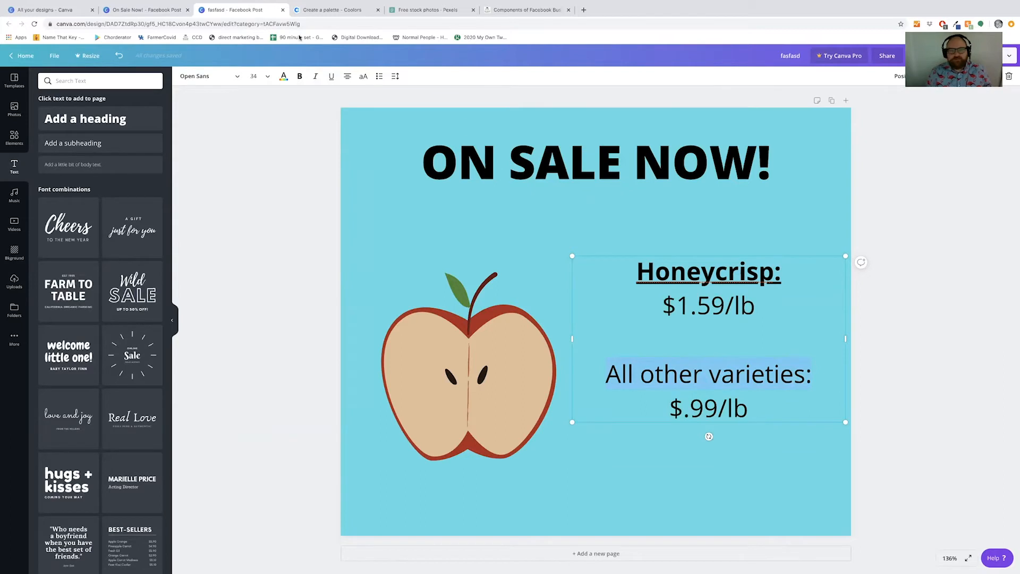
{"action": "left_click", "coordinate": [331, 76]}
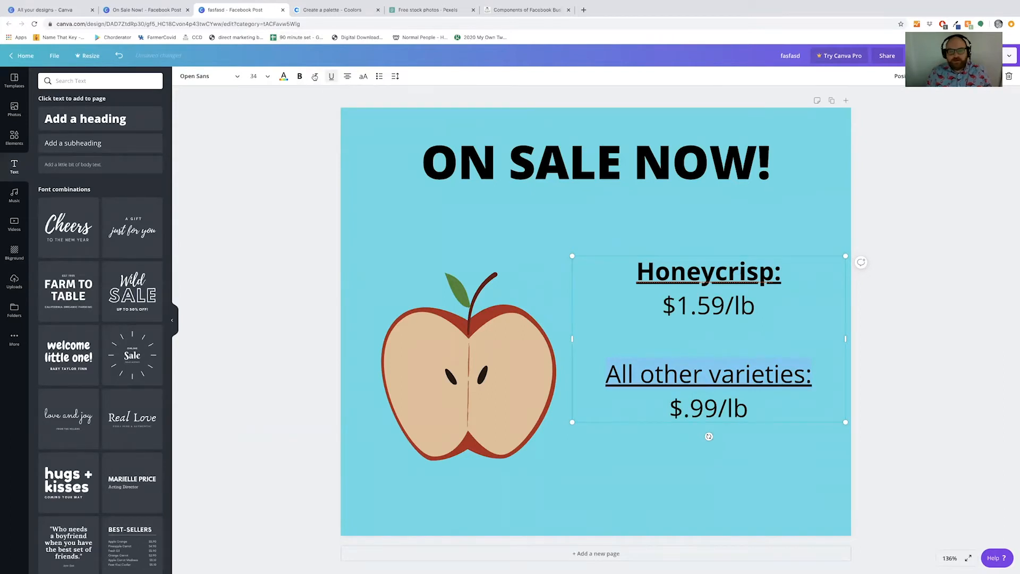
{"action": "left_click", "coordinate": [301, 76]}
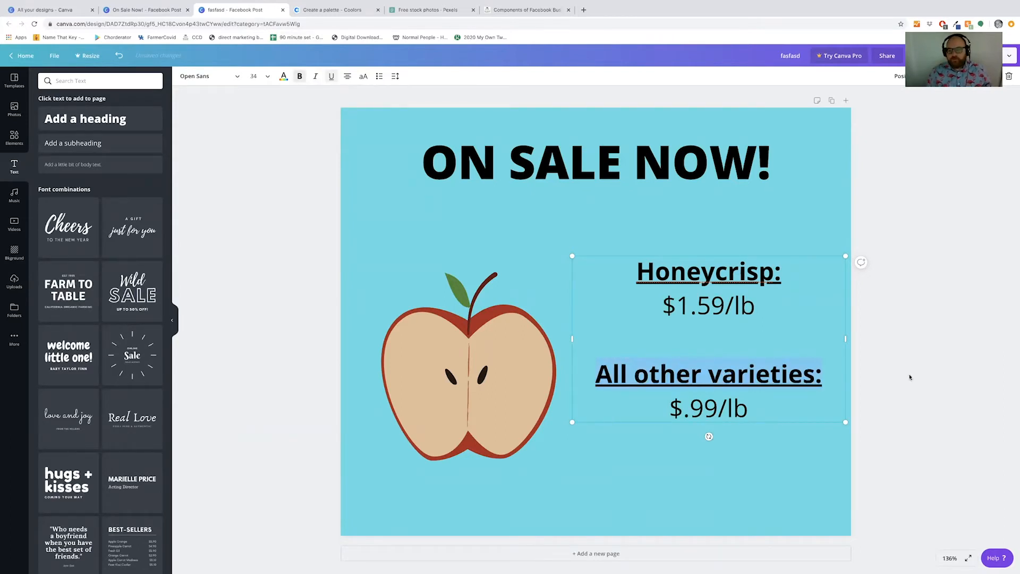
{"action": "left_click", "coordinate": [930, 367]}
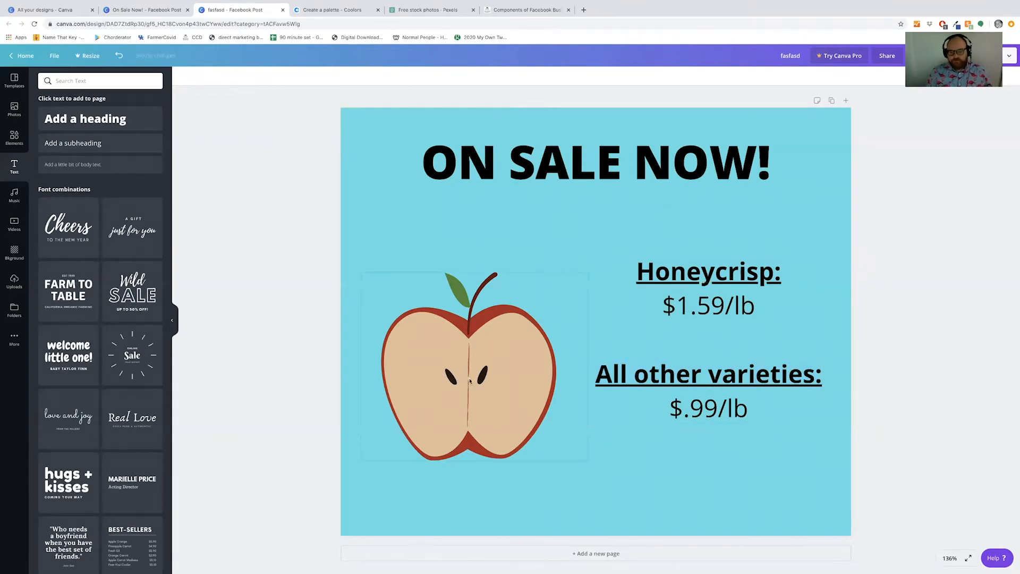
Step: Move the apple slightly up and try flipping it horizontally and vertically, reversing each flip
{"action": "left_click_drag", "start_coordinate": [473, 373], "coordinate": [463, 346]}
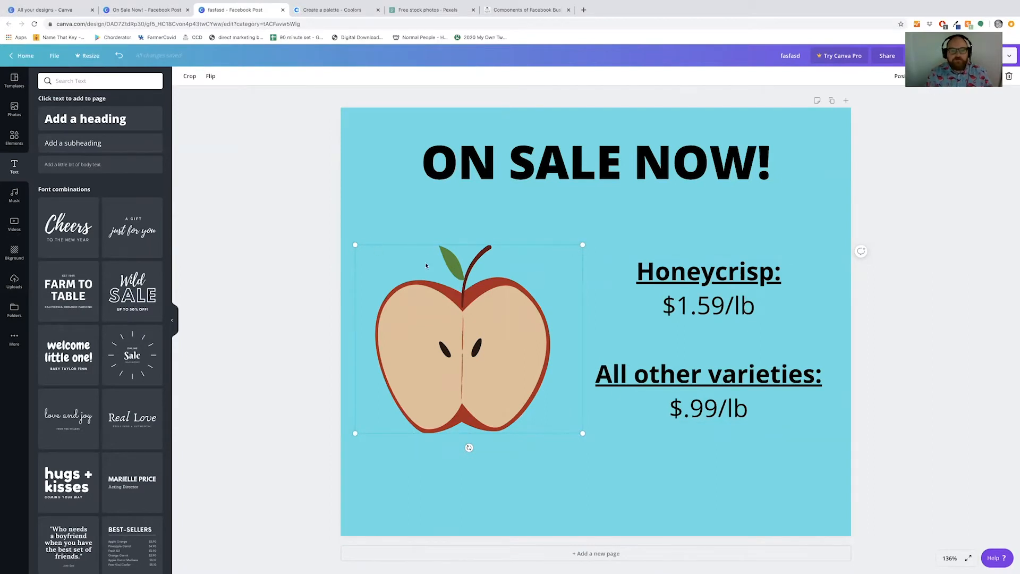
{"action": "left_click", "coordinate": [211, 76]}
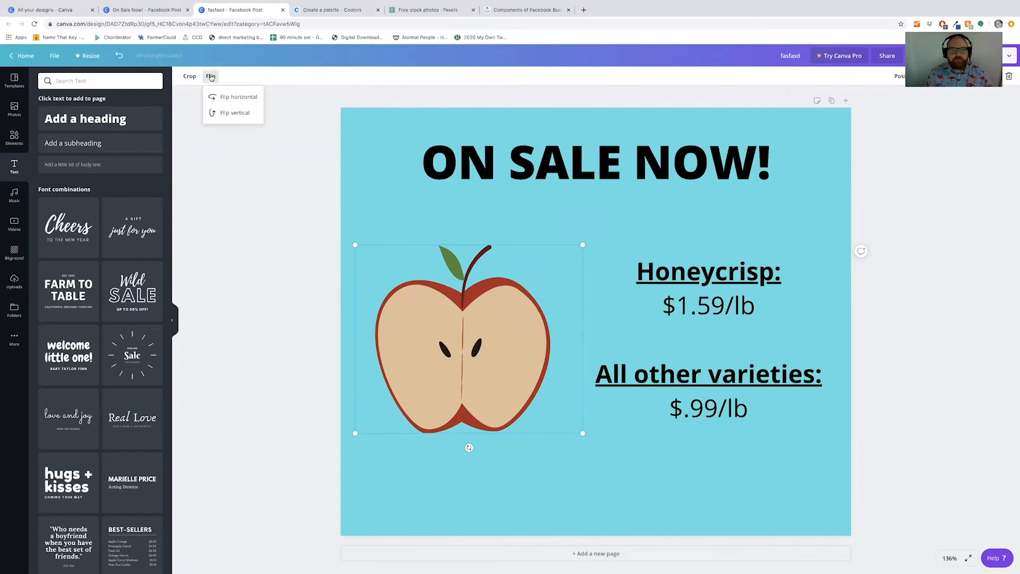
{"action": "left_click", "coordinate": [228, 96]}
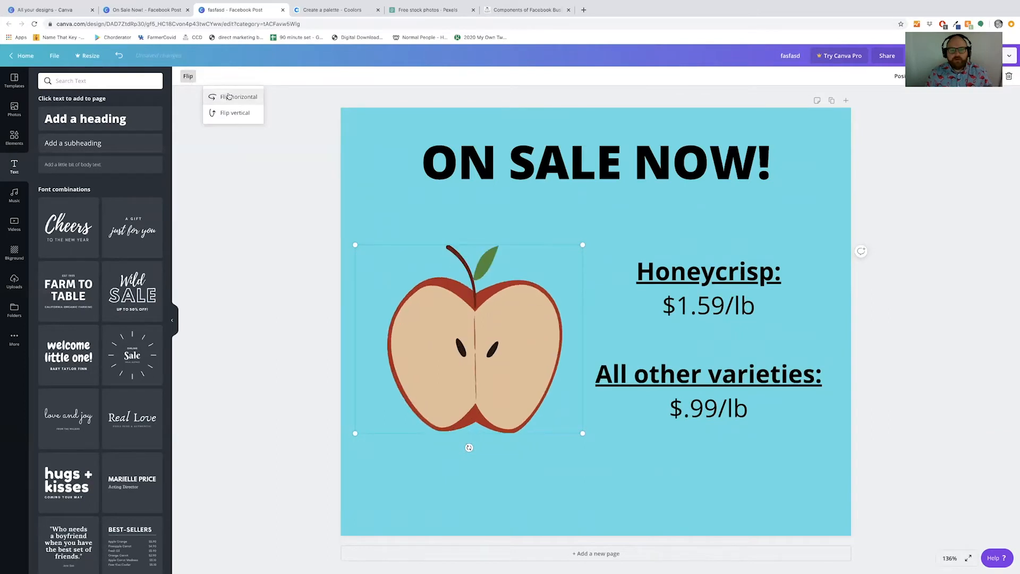
{"action": "left_click", "coordinate": [228, 96]}
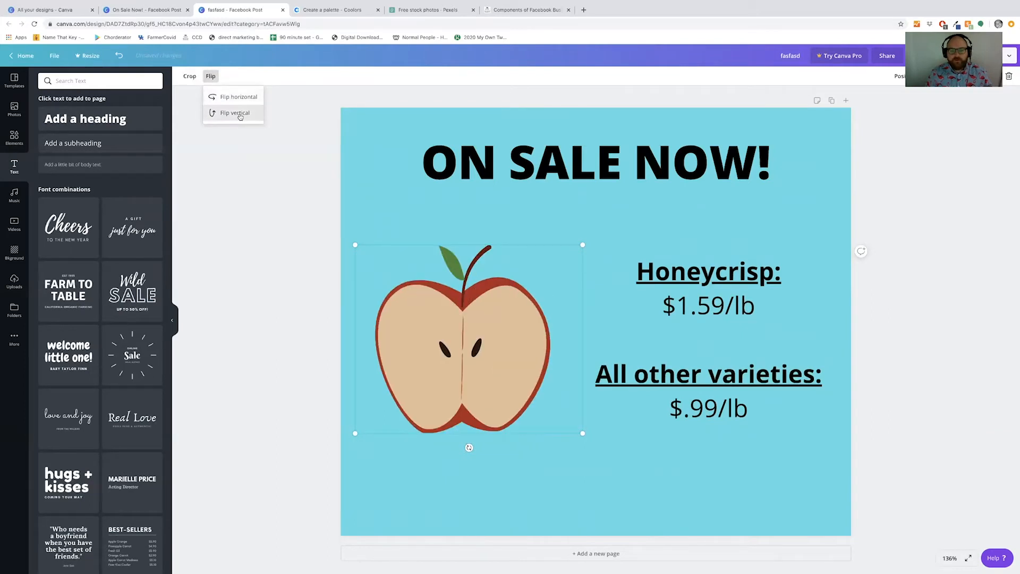
{"action": "left_click", "coordinate": [239, 114]}
{"action": "left_click", "coordinate": [239, 114]}
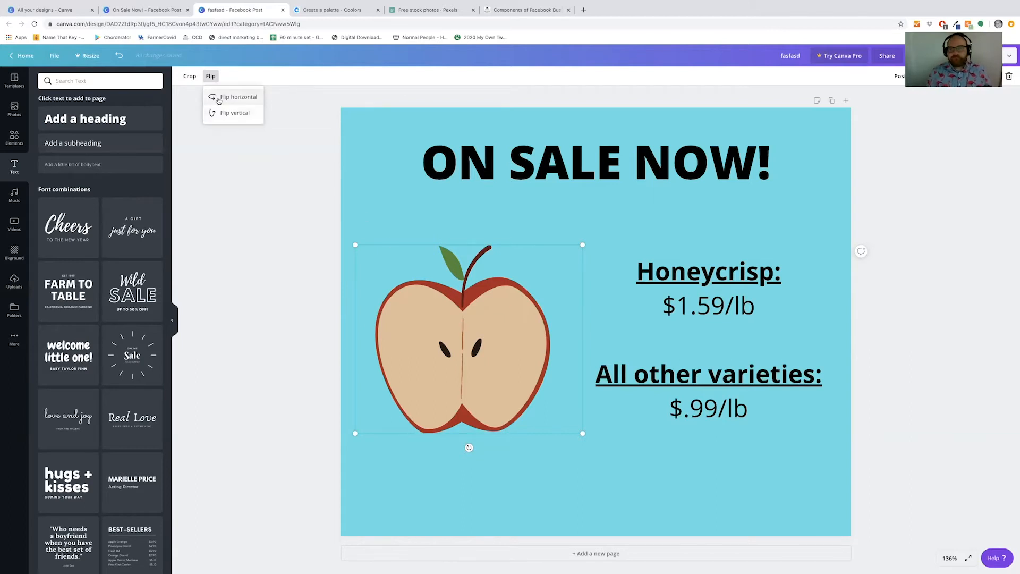
Step: Crop the apple illustration to its left half and reposition the cropped piece slightly higher on the page
{"action": "left_click", "coordinate": [191, 77]}
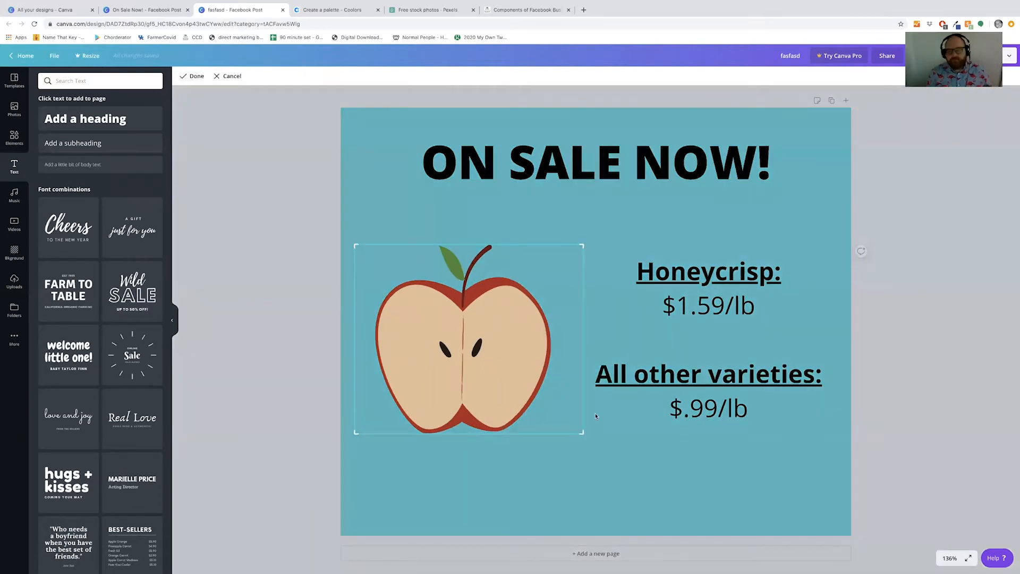
{"action": "left_click_drag", "start_coordinate": [582, 433], "coordinate": [583, 433]}
{"action": "left_click", "coordinate": [231, 78]}
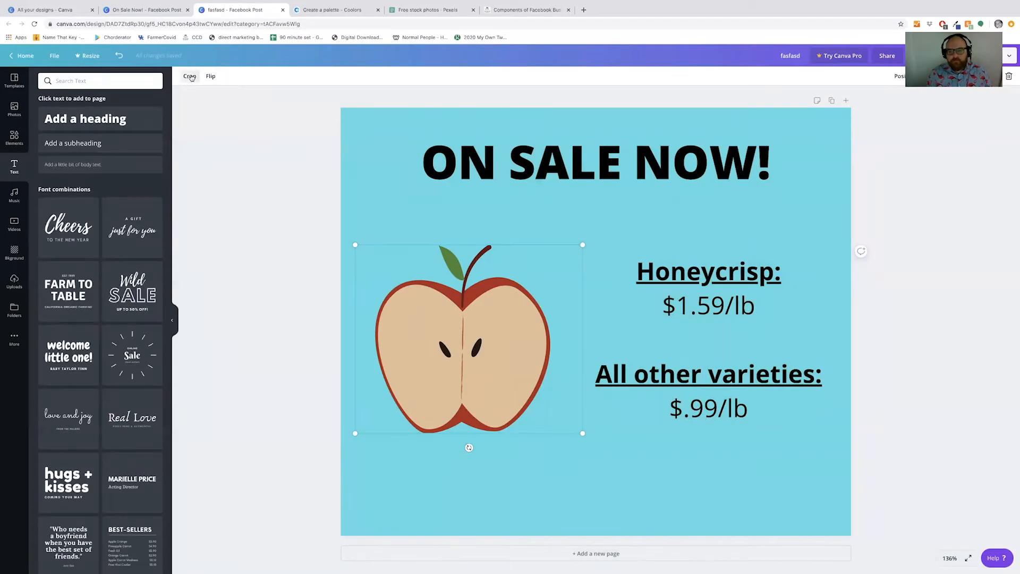
{"action": "left_click", "coordinate": [189, 76]}
{"action": "left_click_drag", "start_coordinate": [576, 430], "coordinate": [463, 435]}
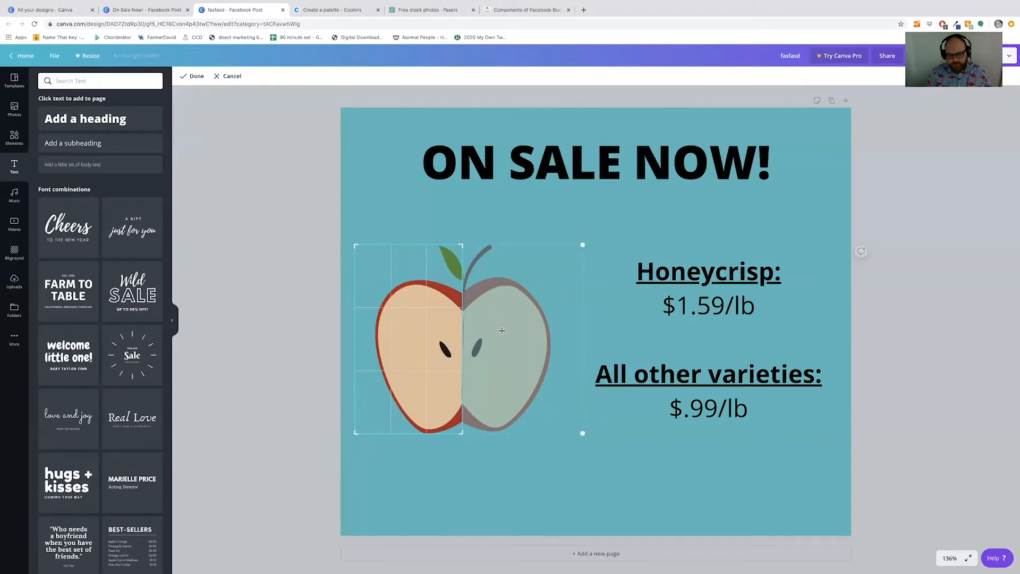
{"action": "left_click", "coordinate": [191, 76]}
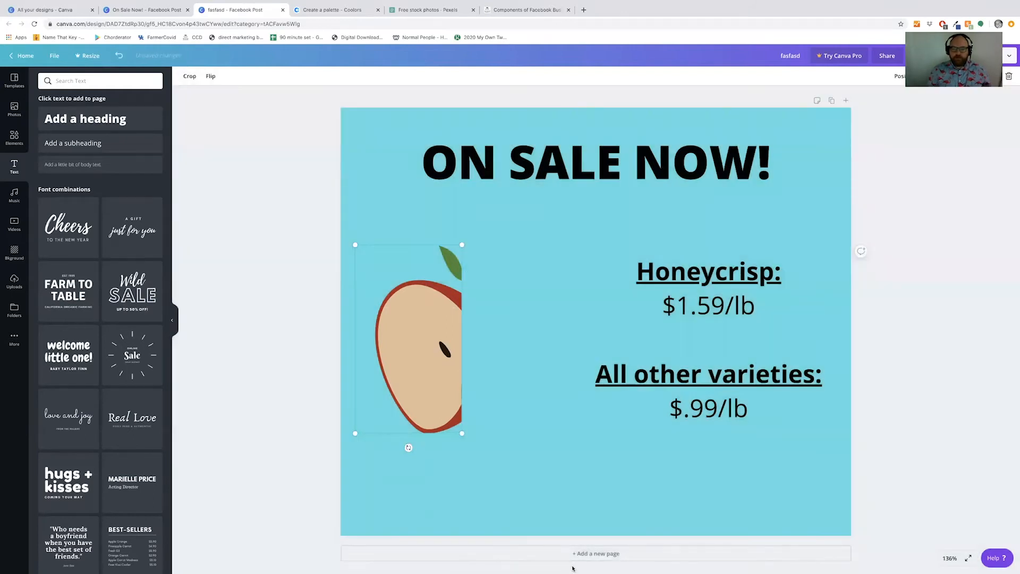
{"action": "mouse_move", "coordinate": [414, 365]}
{"action": "left_mouse_down"}
{"action": "mouse_move", "coordinate": [530, 310]}
{"action": "mouse_move", "coordinate": [464, 416]}
{"action": "mouse_move", "coordinate": [418, 344]}
{"action": "mouse_move", "coordinate": [400, 357]}
{"action": "left_mouse_up"}
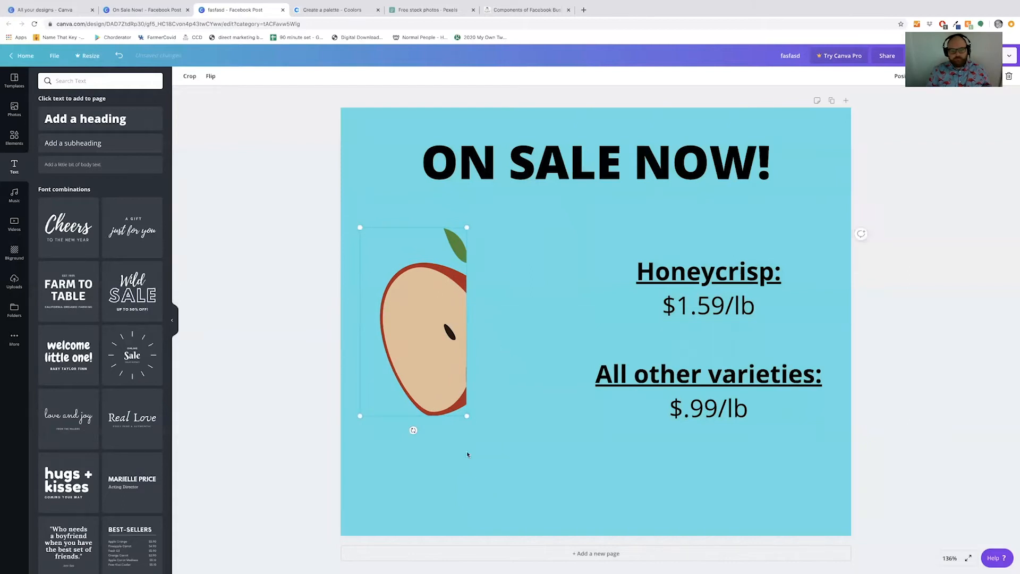
{"action": "left_click_drag", "start_coordinate": [413, 430], "coordinate": [423, 465]}
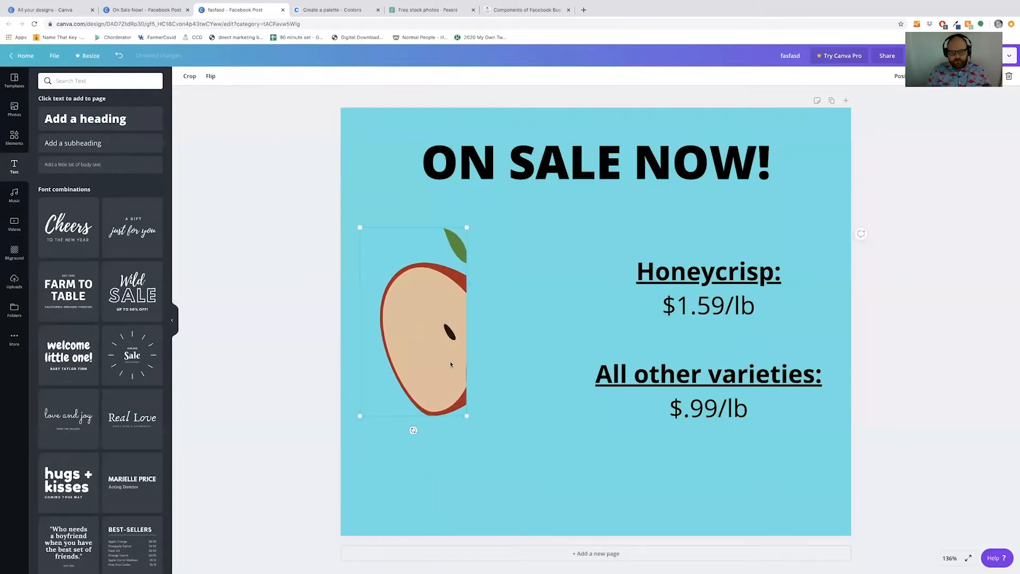
Step: Extend the crop to restore the whole apple and move it down so its top aligns with the price text box
{"action": "left_click", "coordinate": [188, 78]}
{"action": "left_click_drag", "start_coordinate": [469, 421], "coordinate": [585, 417]}
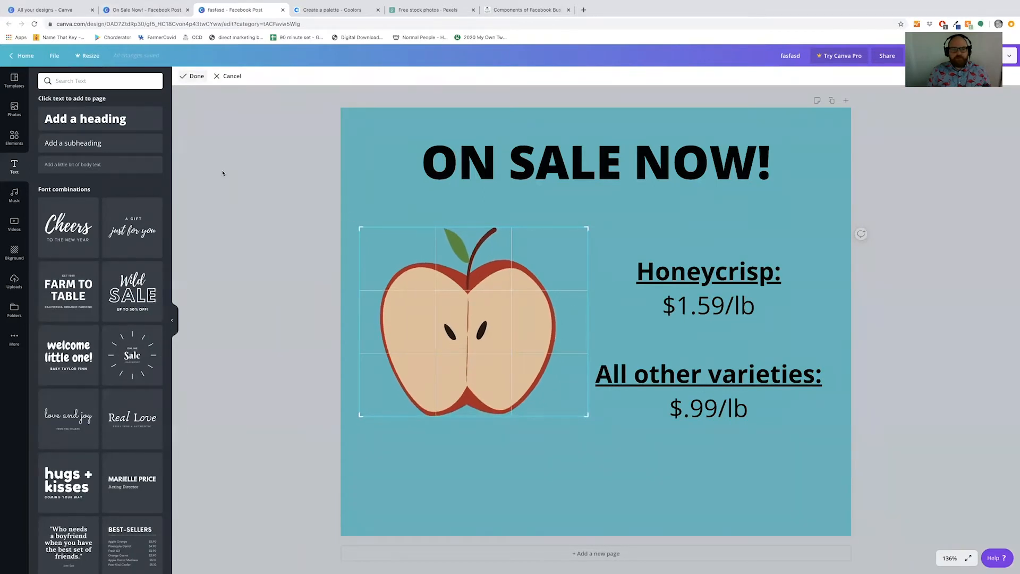
{"action": "left_click", "coordinate": [196, 76]}
{"action": "left_click_drag", "start_coordinate": [468, 372], "coordinate": [470, 400]}
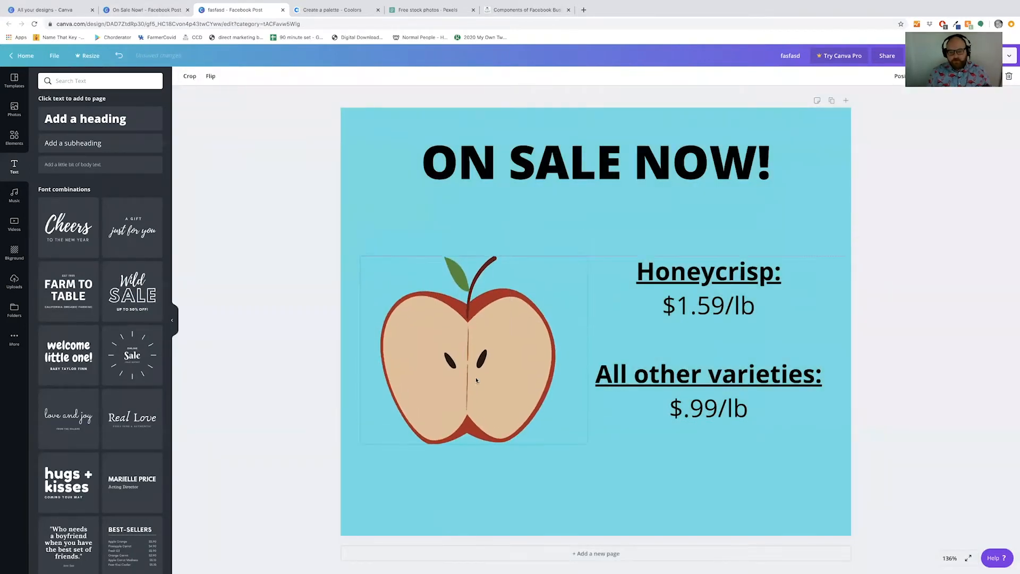
{"action": "left_click", "coordinate": [275, 408]}
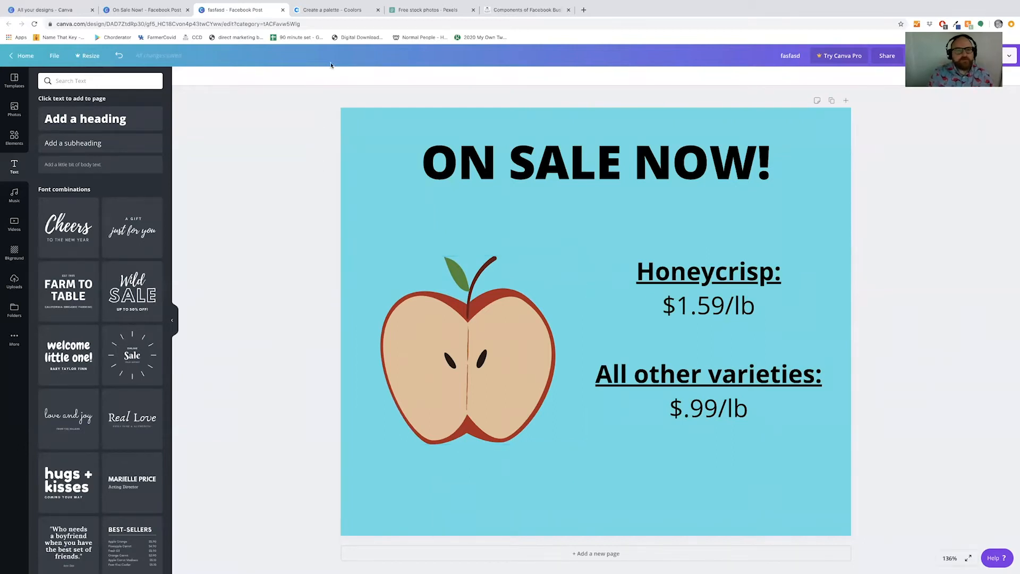
Step: Compare the new post with the finished "On Sale Now!" design, and open the "Farmers Market Now Open" design from All your designs
{"action": "left_click", "coordinate": [154, 11]}
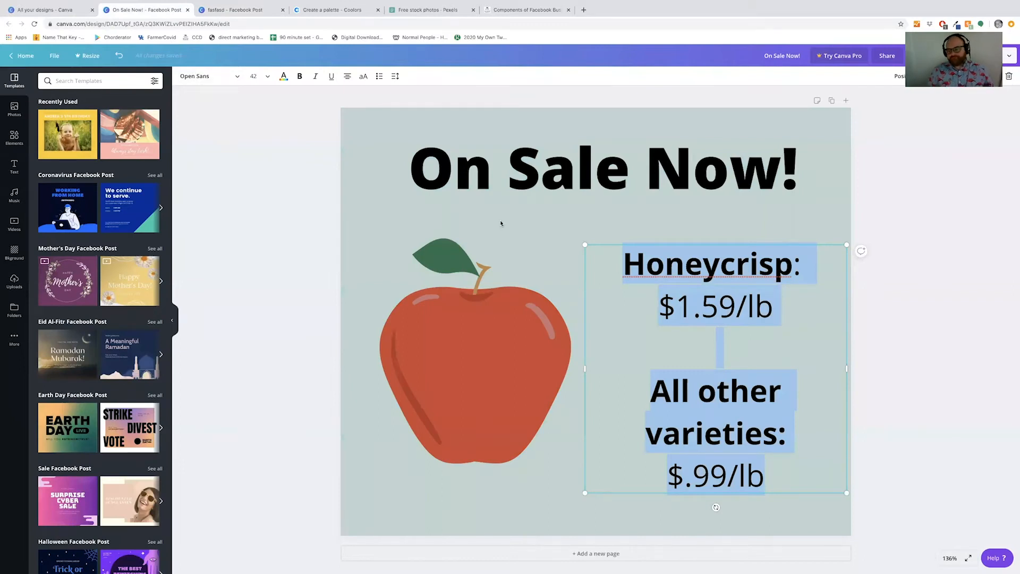
{"action": "left_click", "coordinate": [238, 11]}
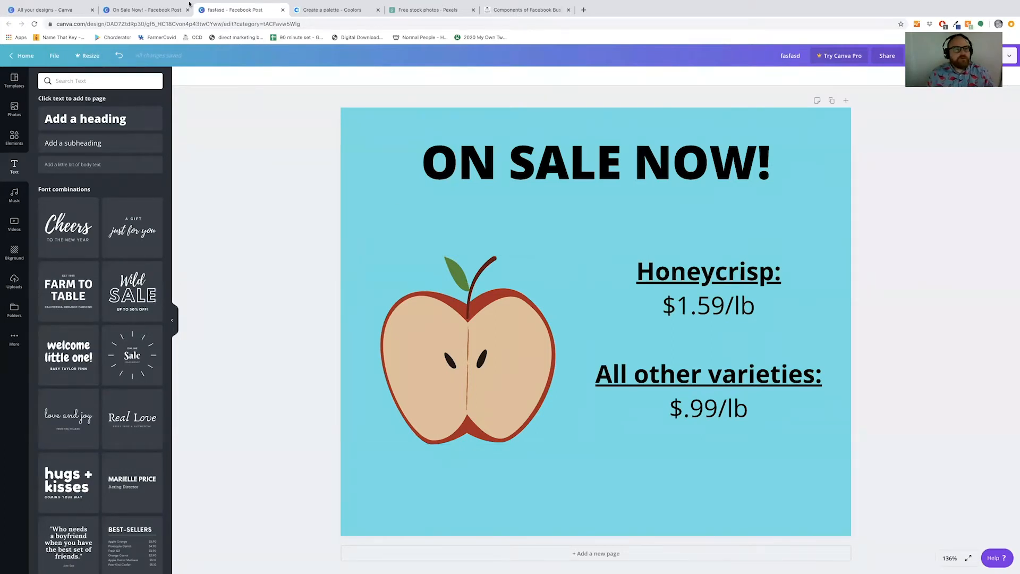
{"action": "left_click", "coordinate": [154, 9]}
{"action": "left_click", "coordinate": [64, 10]}
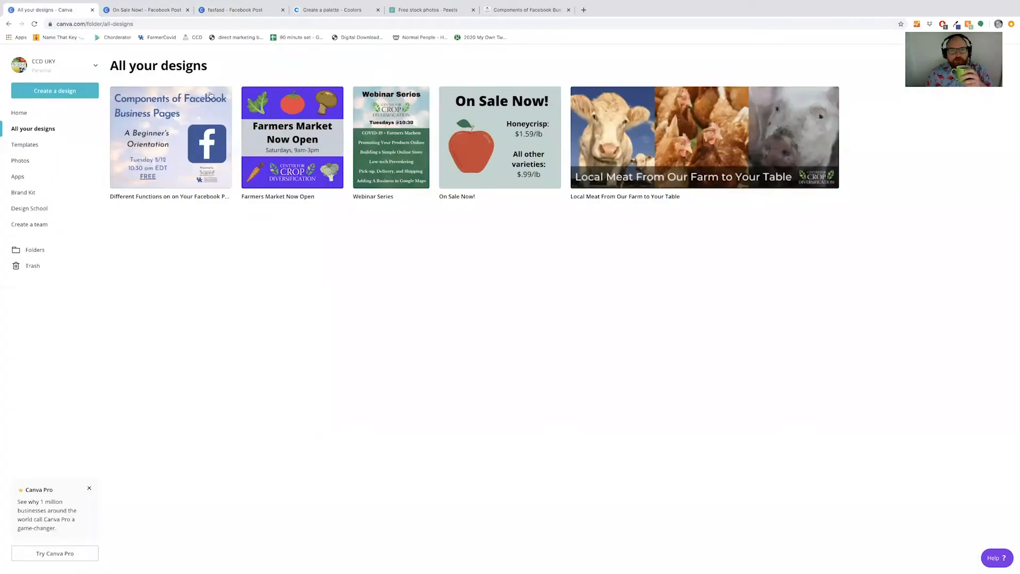
{"action": "left_click", "coordinate": [296, 146]}
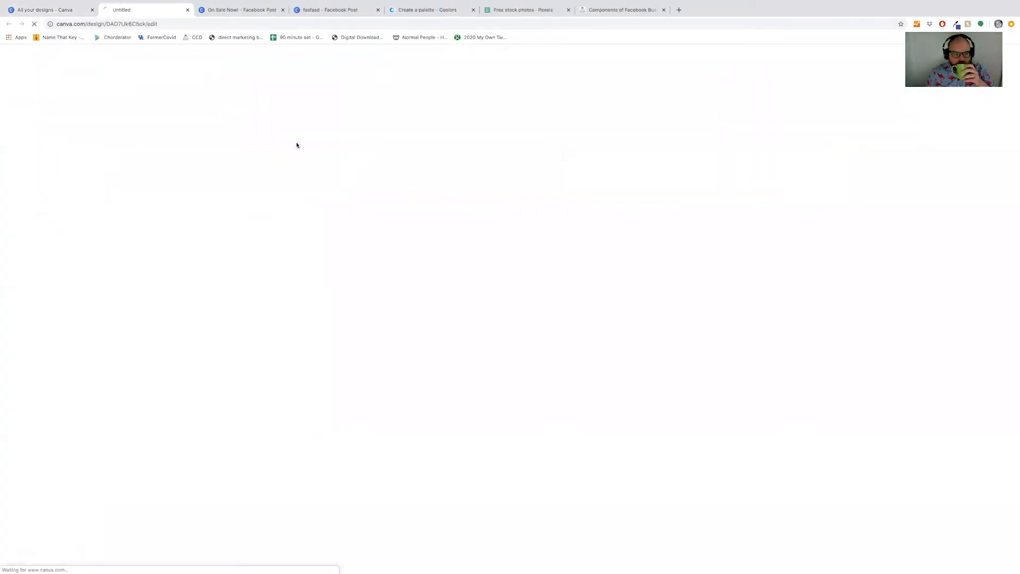
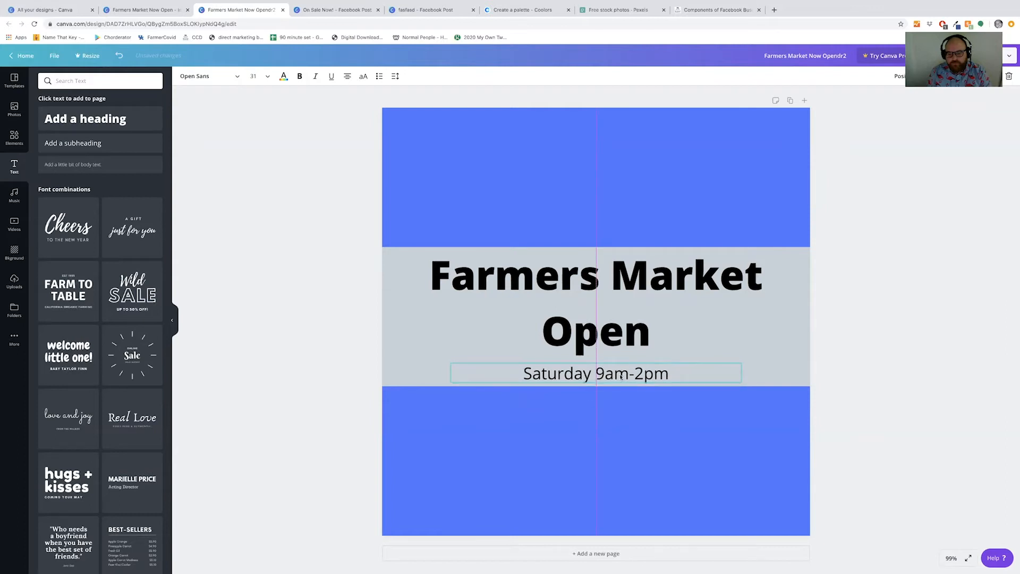
Step: Nudge the "Saturday 9am-2pm" subheading in small increments, ending slightly to the right and lower on the gray band
{"action": "left_click", "coordinate": [923, 411]}
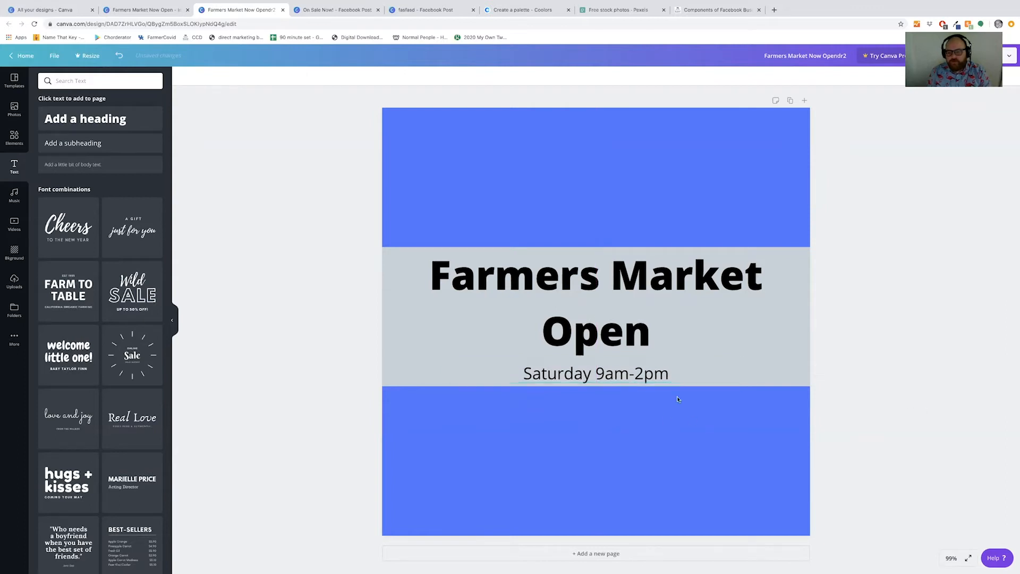
{"action": "left_click", "coordinate": [623, 371]}
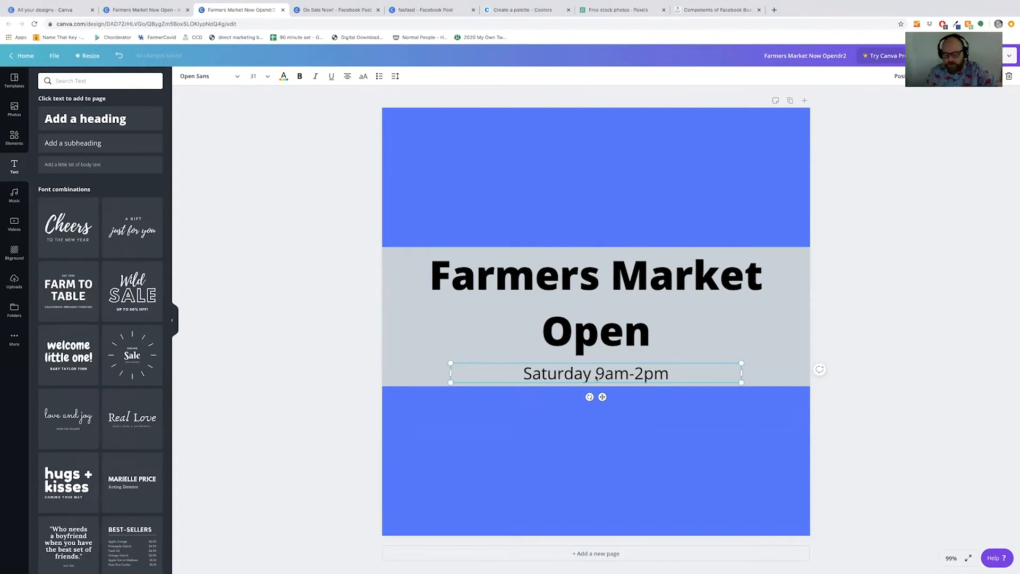
{"action": "key", "text": "Left"}
{"action": "key", "text": "Left"}
{"action": "key", "text": "Right"}
{"action": "key", "text": "Right"}
{"action": "key", "text": "Right"}
{"action": "key", "text": "Right"}
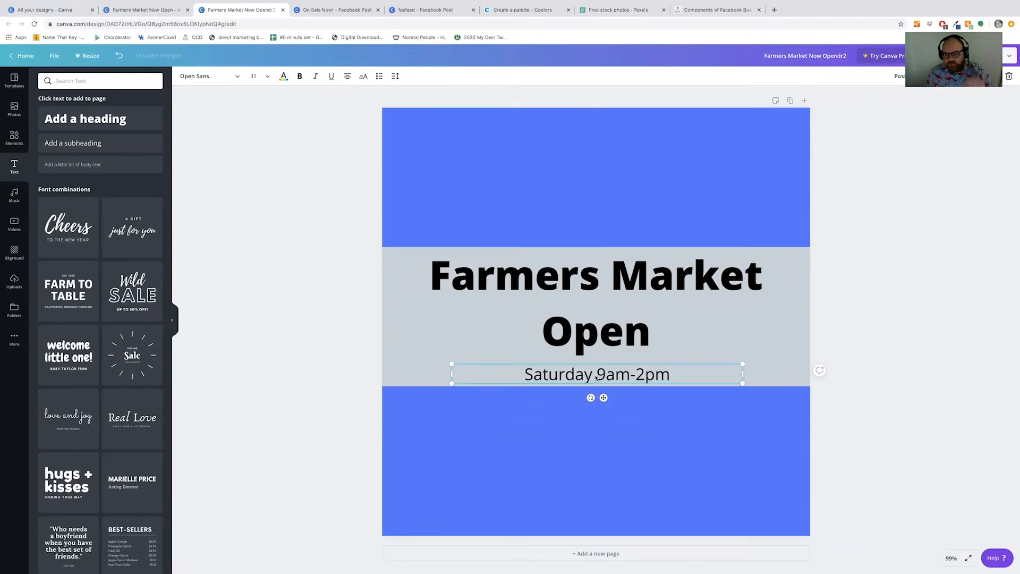
Step: Move the "Saturday 9am-2pm" subheading slightly up so it sits centered beneath "Open" on the gray band
{"action": "key", "text": "Down"}
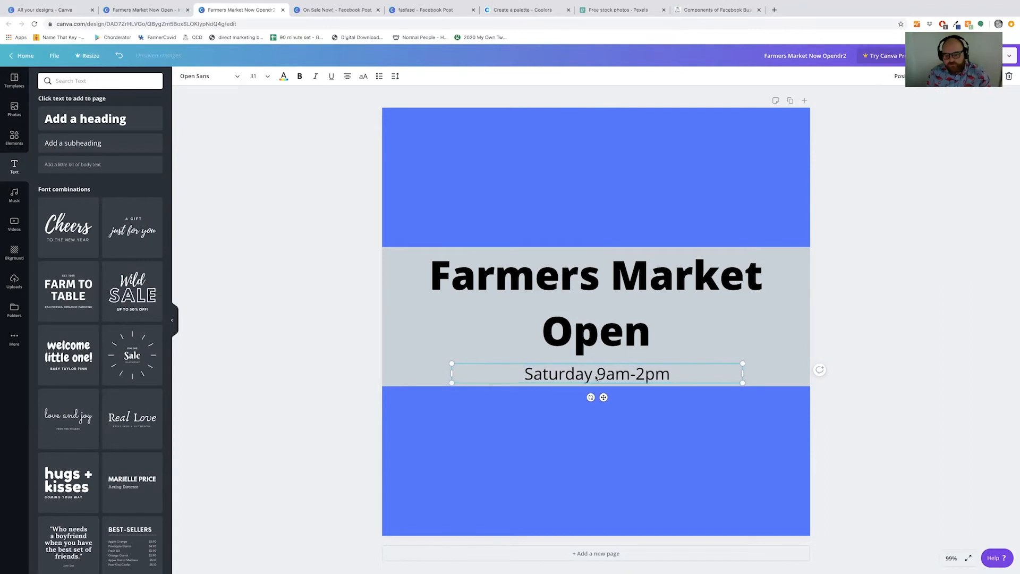
{"action": "left_click_drag", "start_coordinate": [623, 377], "coordinate": [635, 371]}
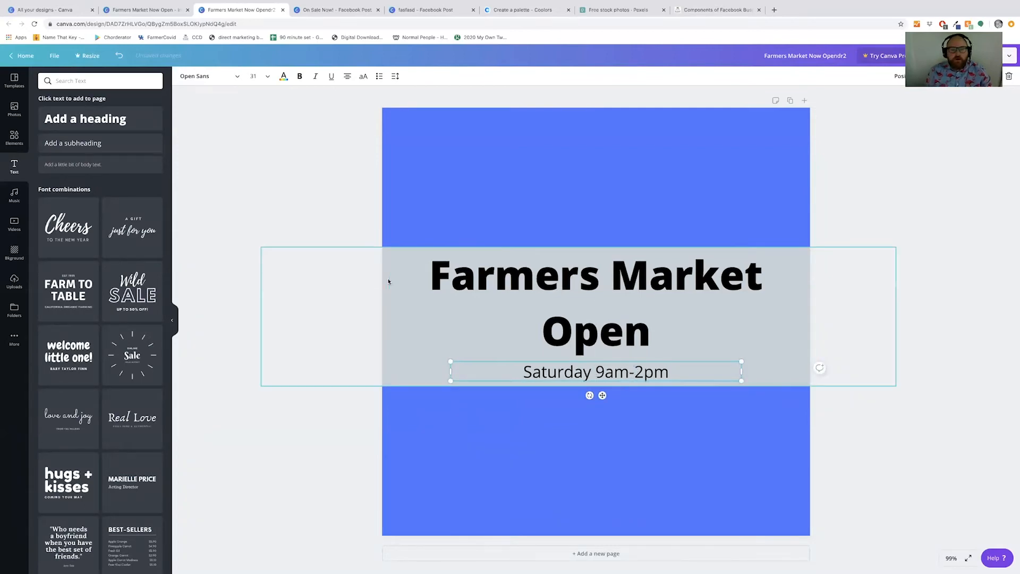
Step: Check the finished "Farmers Market Now Open" design, then search the elements of the new design for "vegetables"
{"action": "left_click", "coordinate": [15, 138]}
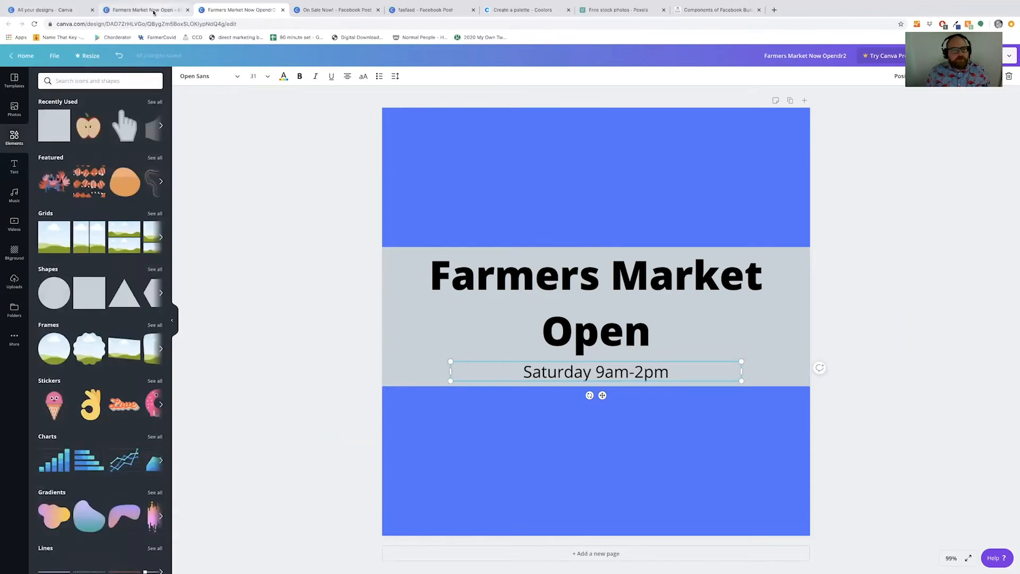
{"action": "left_click", "coordinate": [154, 10]}
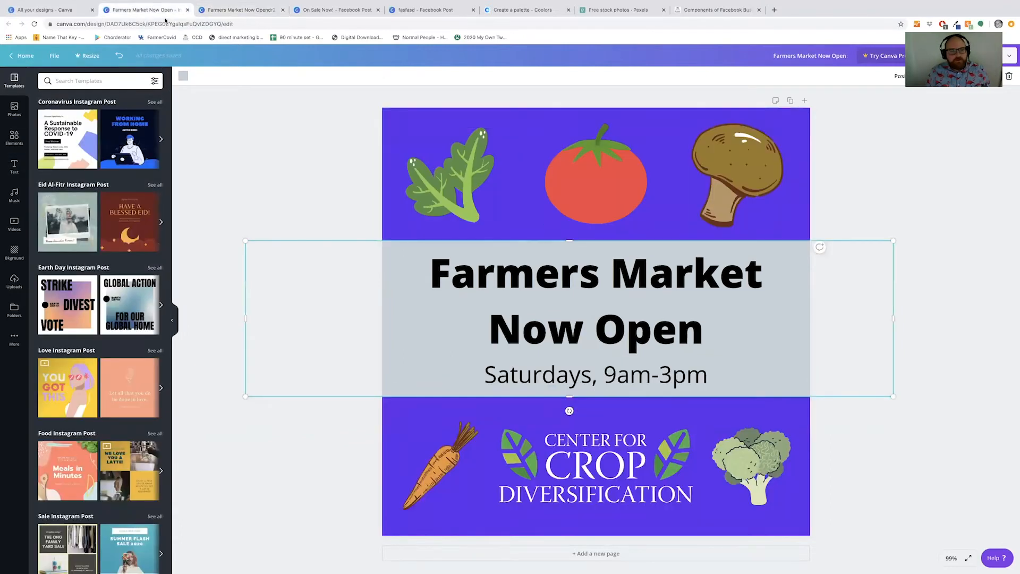
{"action": "left_click", "coordinate": [216, 9]}
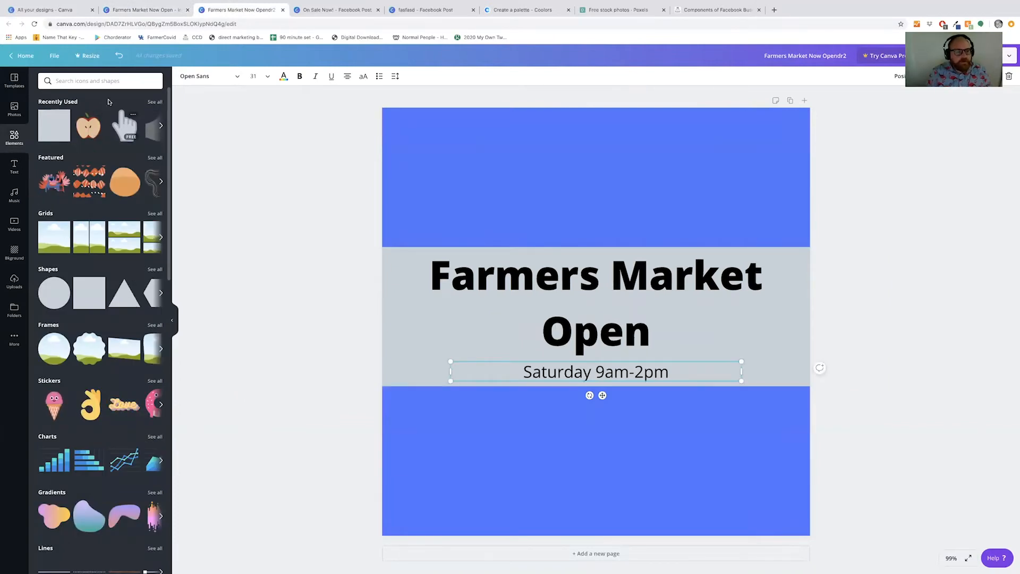
{"action": "left_click", "coordinate": [97, 82]}
{"action": "type", "text": "vegetables"}
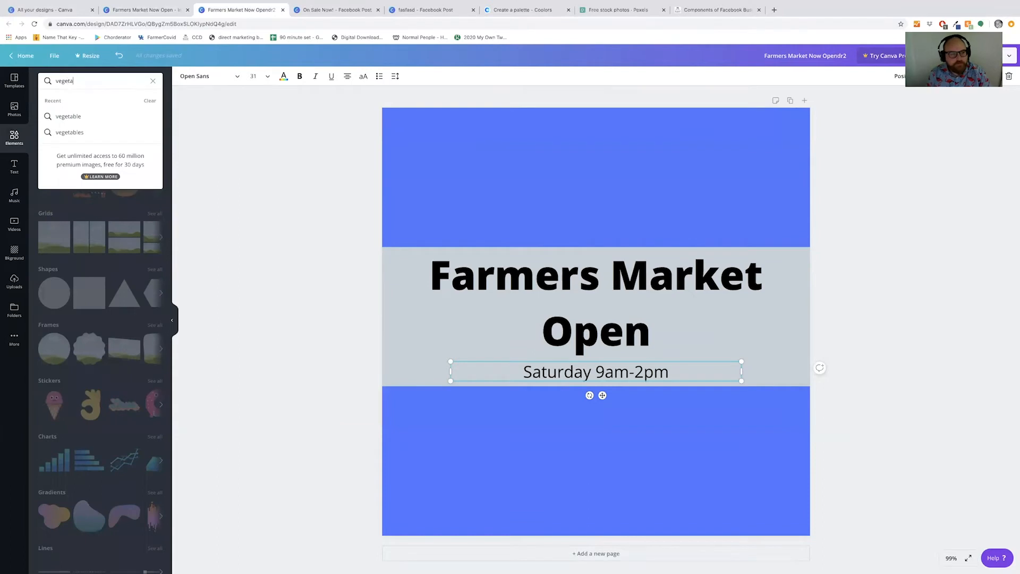
{"action": "key", "text": "Return"}
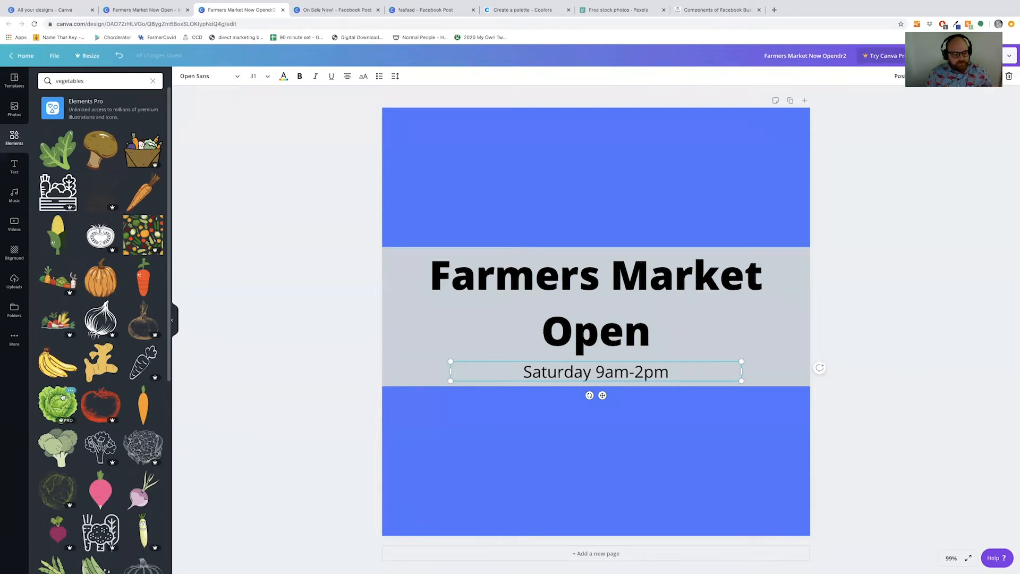
Step: Add the carrot, mushroom and leafy greens illustrations, moving the mushroom to the page's upper left and the greens to its lower right
{"action": "left_click", "coordinate": [143, 193]}
{"action": "left_click", "coordinate": [99, 148]}
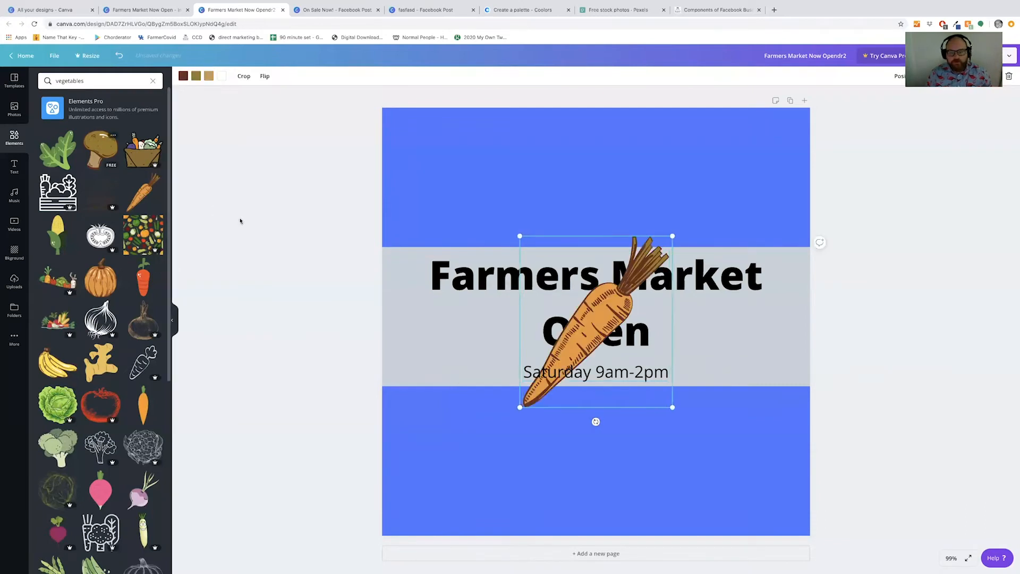
{"action": "left_click_drag", "start_coordinate": [590, 297], "coordinate": [495, 220]}
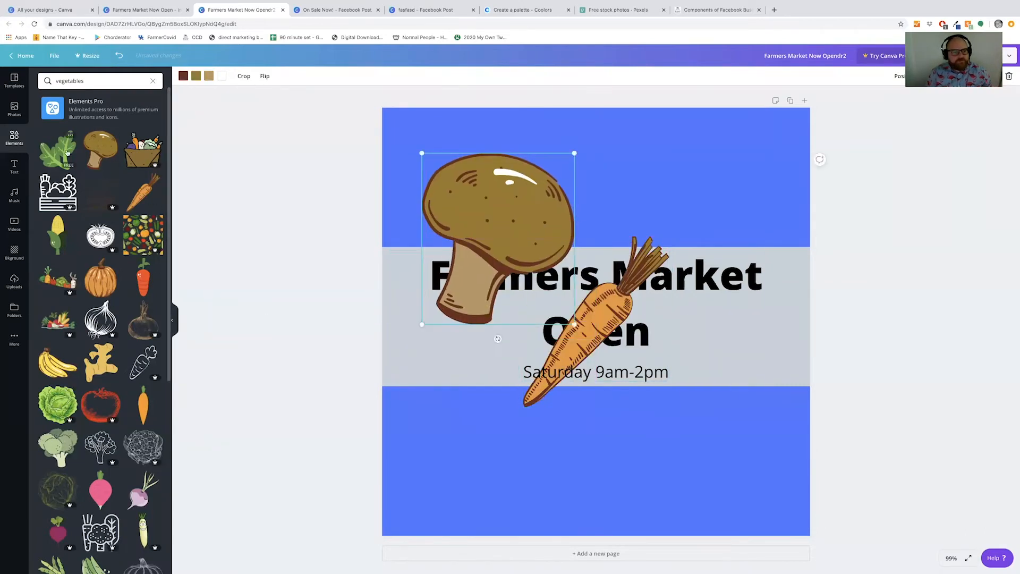
{"action": "left_click", "coordinate": [57, 150]}
{"action": "mouse_move", "coordinate": [614, 373]}
{"action": "left_mouse_down"}
{"action": "mouse_move", "coordinate": [715, 437]}
{"action": "mouse_move", "coordinate": [628, 371]}
{"action": "left_mouse_up"}
{"action": "left_click_drag", "start_coordinate": [617, 311], "coordinate": [706, 403]}
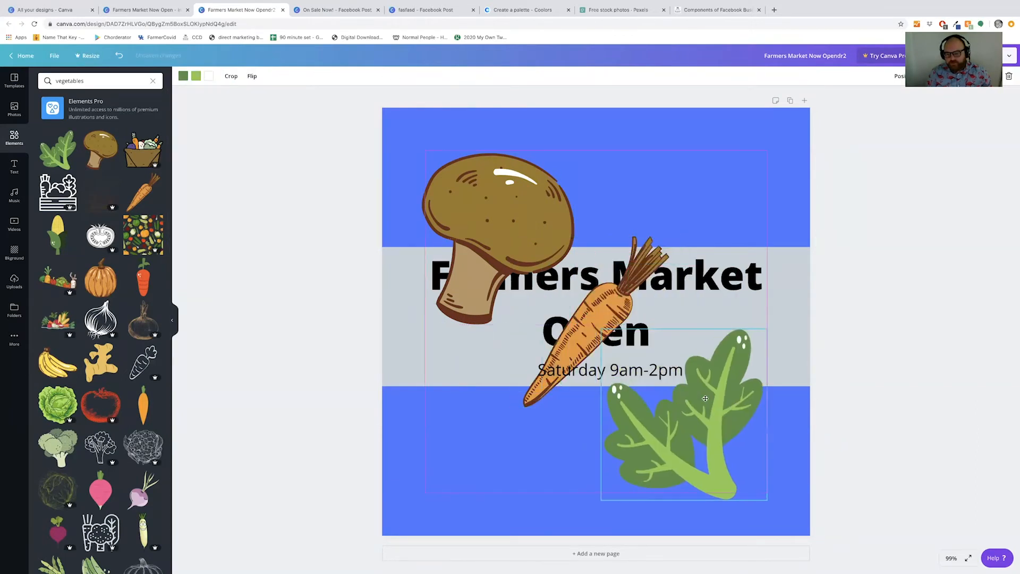
Step: Shrink the leafy greens and the carrot, placing the greens at the upper blue band's right end and the carrot mid-way in the lower band
{"action": "left_click_drag", "start_coordinate": [771, 328], "coordinate": [706, 388]}
{"action": "left_click_drag", "start_coordinate": [669, 421], "coordinate": [737, 150]}
{"action": "left_click", "coordinate": [619, 289]}
{"action": "left_click_drag", "start_coordinate": [670, 234], "coordinate": [629, 283]}
{"action": "left_click_drag", "start_coordinate": [579, 341], "coordinate": [596, 456]}
Step: Shrink the mushroom to fit inside the left end of the upper blue band and deselect it
{"action": "left_click", "coordinate": [516, 246]}
{"action": "left_click_drag", "start_coordinate": [574, 153], "coordinate": [476, 151]}
{"action": "left_click", "coordinate": [870, 204]}
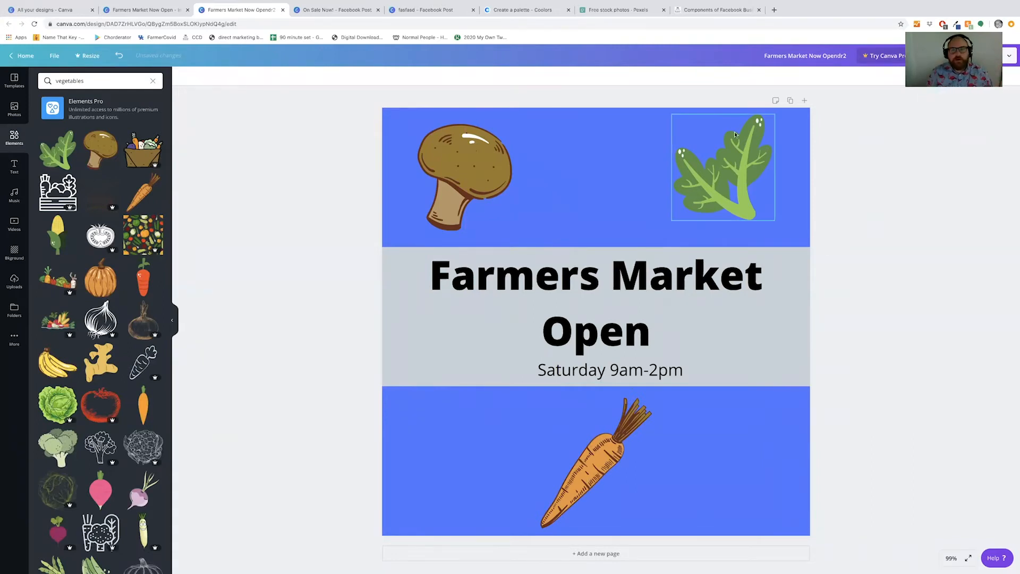
Step: Compare the new graphic with the vegetables and logo layout in the finished "Farmers Market Now Open" design
{"action": "mouse_move", "coordinate": [562, 2]}
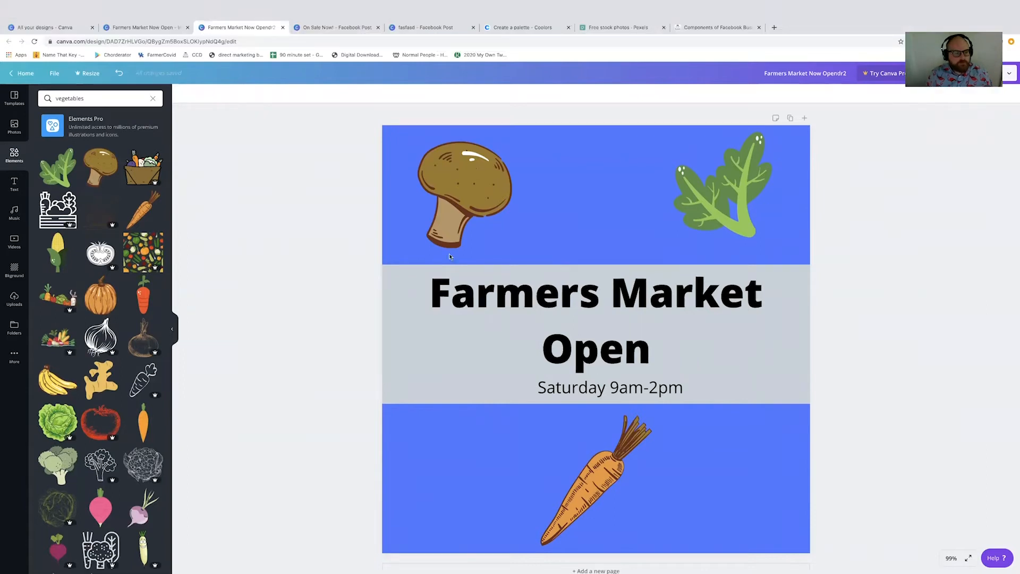
{"action": "left_click", "coordinate": [157, 15]}
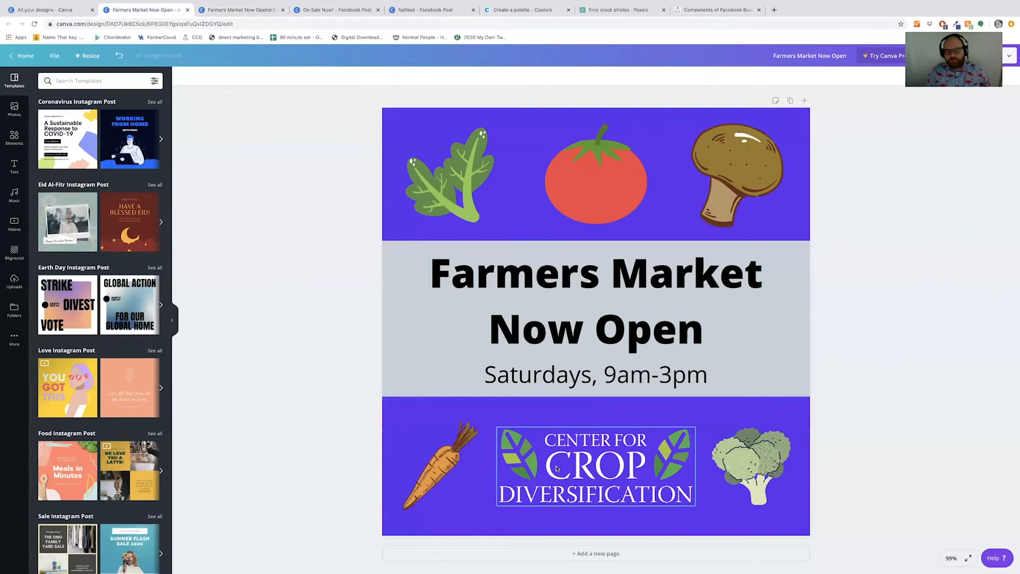
{"action": "left_click", "coordinate": [249, 10]}
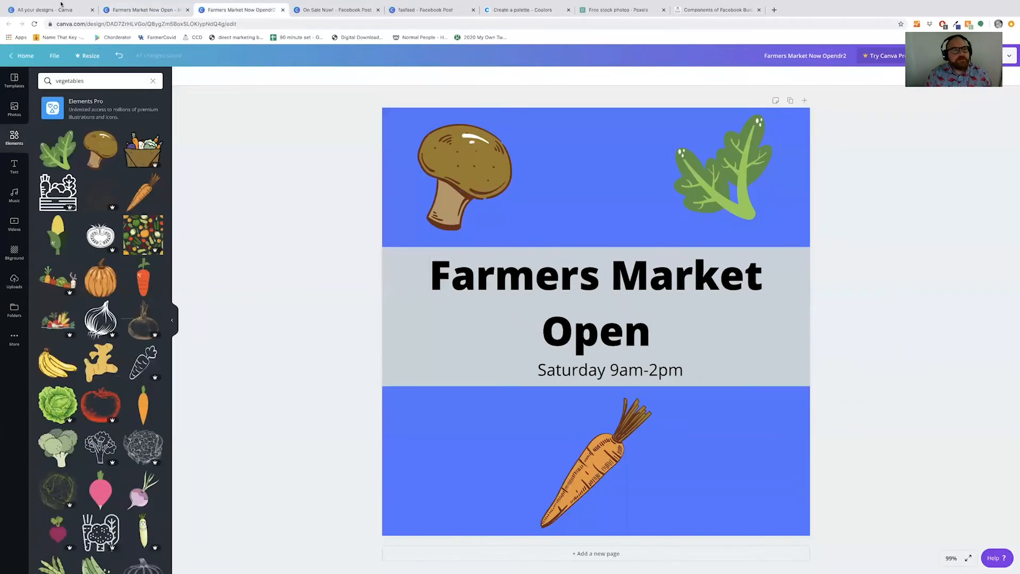
Step: Take the browser out of full screen, move its window aside on the desktop, and close the FB Page Basics Webinar folder window
{"action": "mouse_move", "coordinate": [58, 4]}
{"action": "left_click", "coordinate": [24, 13]}
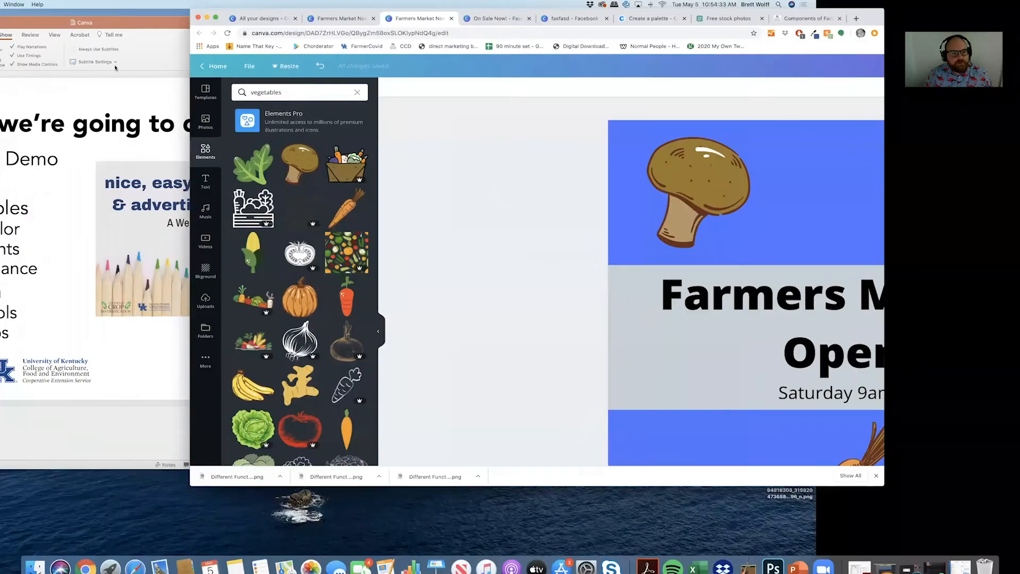
{"action": "left_click_drag", "start_coordinate": [678, 20], "coordinate": [507, 24]}
{"action": "left_click", "coordinate": [768, 39]}
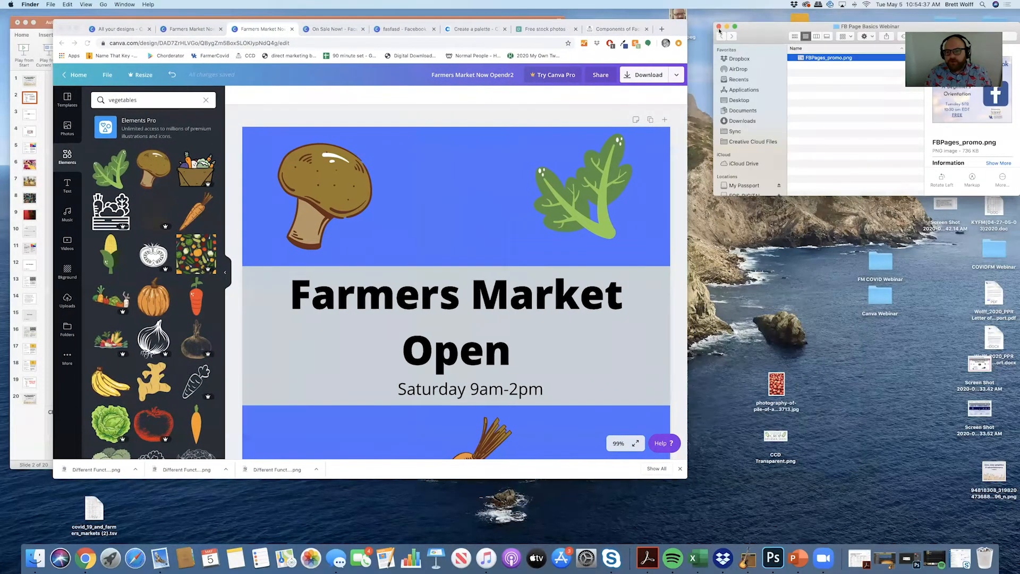
{"action": "left_click", "coordinate": [719, 26]}
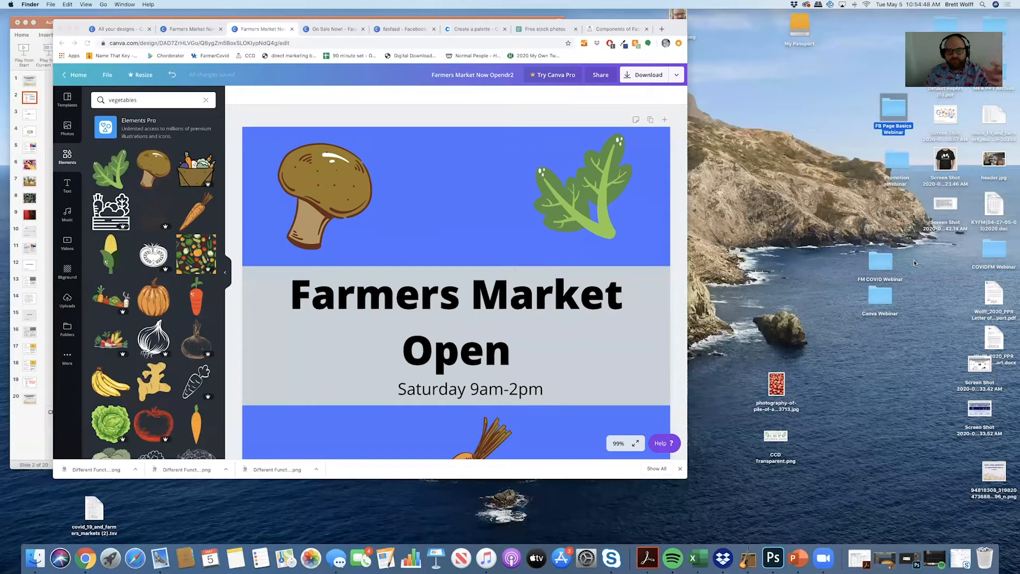
{"action": "scroll", "coordinate": [463, 276], "scroll_direction": "down", "scroll_amount": 2}
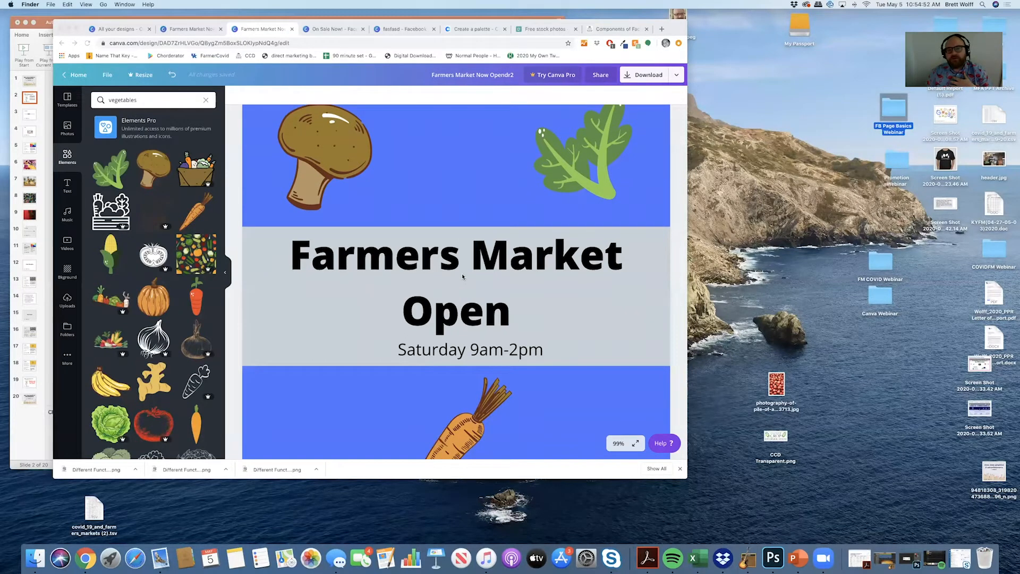
Step: Switch to Finder and open the Example Pictures folder inside the Canva Webinar folder on the desktop
{"action": "left_click", "coordinate": [881, 293]}
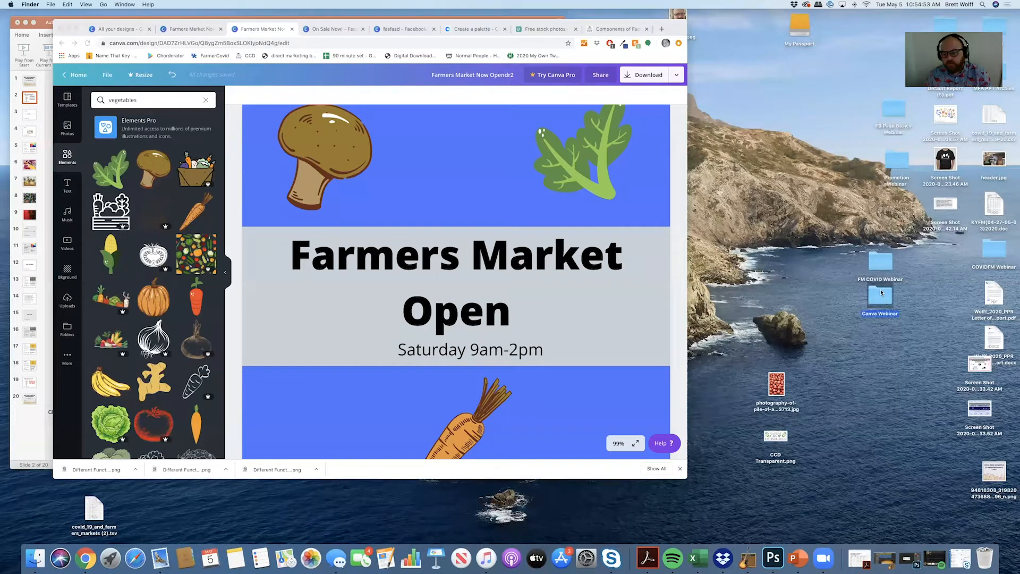
{"action": "key", "text": "super+o"}
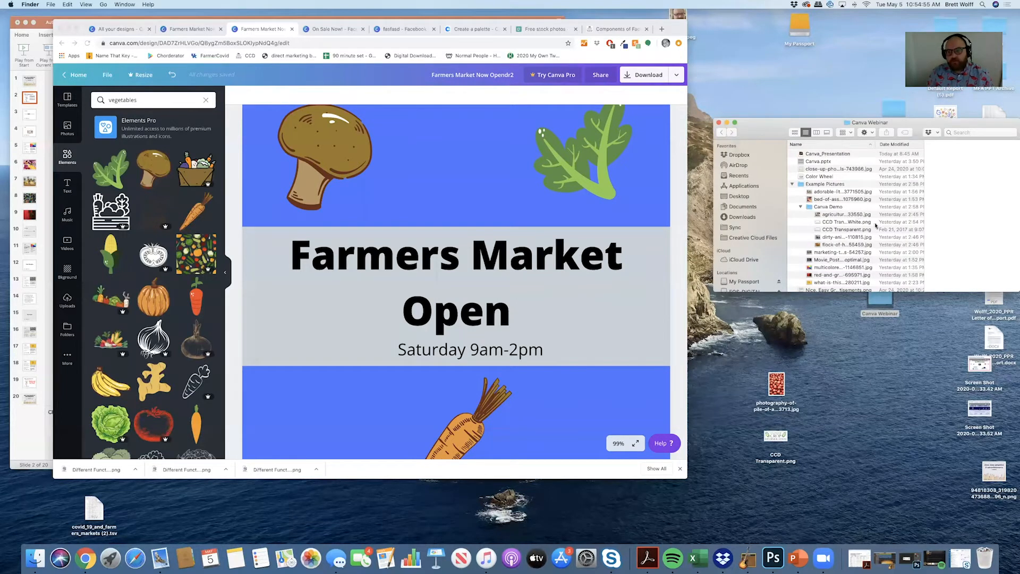
{"action": "left_click", "coordinate": [719, 123]}
{"action": "double_click", "coordinate": [886, 295]}
{"action": "double_click", "coordinate": [804, 185]}
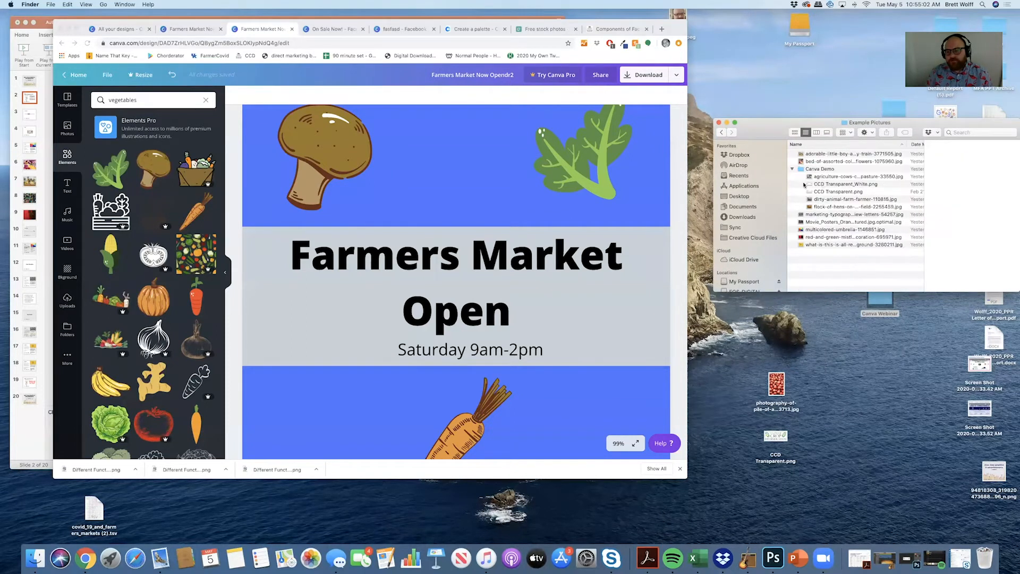
Step: Preview the example pictures, comparing the logo files CCD Transparent_White.png and CCD Transparent.png
{"action": "left_click", "coordinate": [836, 162]}
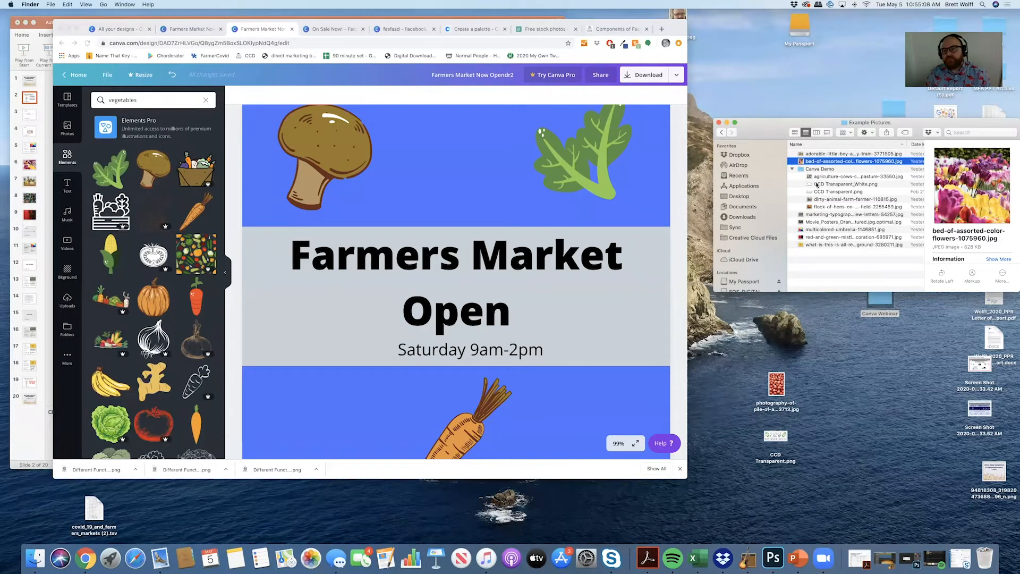
{"action": "left_click", "coordinate": [832, 177]}
{"action": "left_click", "coordinate": [833, 184]}
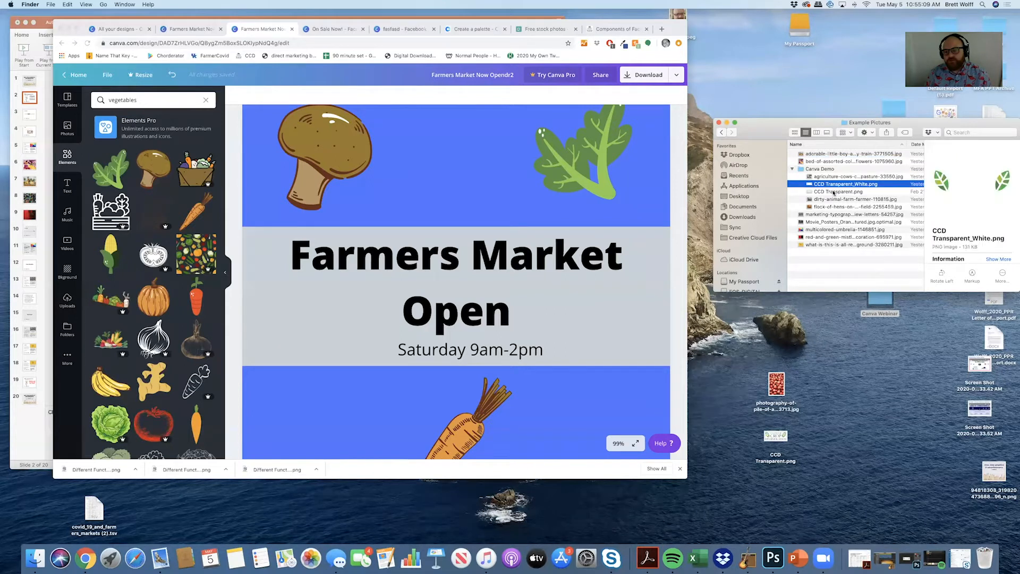
{"action": "left_click", "coordinate": [834, 191]}
{"action": "left_click", "coordinate": [832, 186]}
{"action": "left_click", "coordinate": [833, 193]}
{"action": "left_click", "coordinate": [834, 207]}
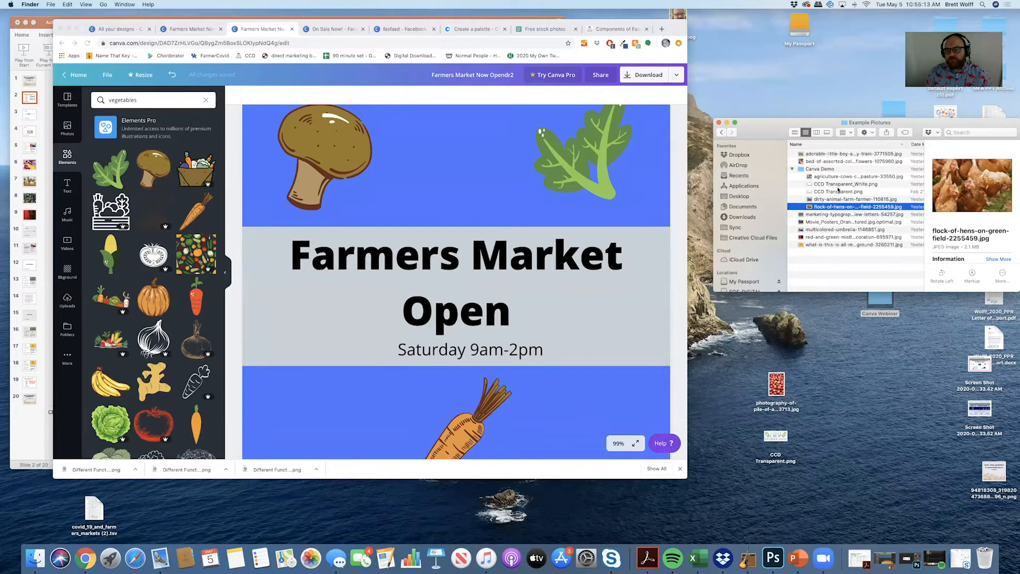
{"action": "left_click", "coordinate": [839, 191]}
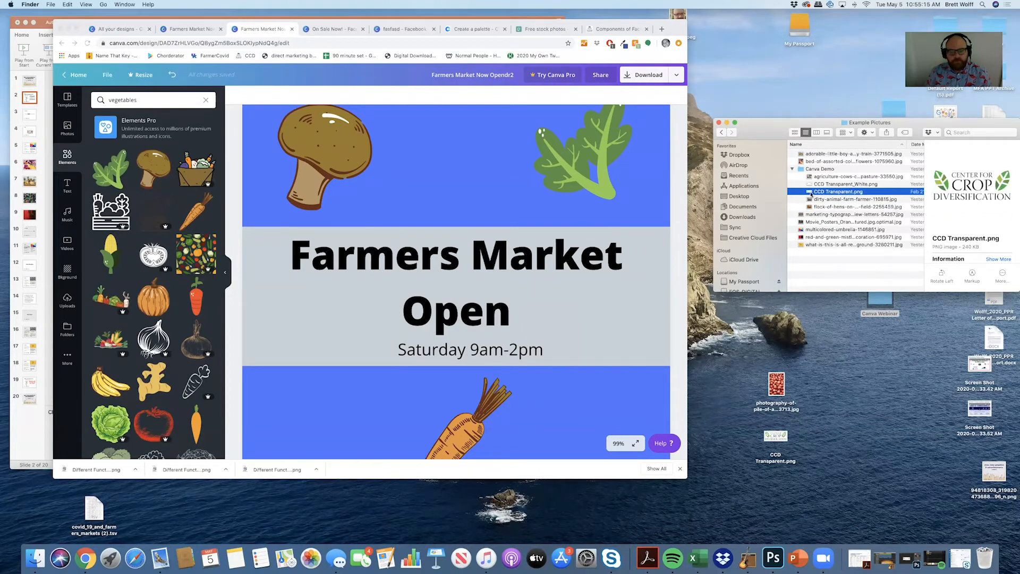
Step: Return to the Canva design and move the carrot to the left end of the lower blue band
{"action": "scroll", "coordinate": [481, 308], "scroll_direction": "down", "scroll_amount": 2}
{"action": "left_click_drag", "start_coordinate": [455, 394], "coordinate": [338, 398]}
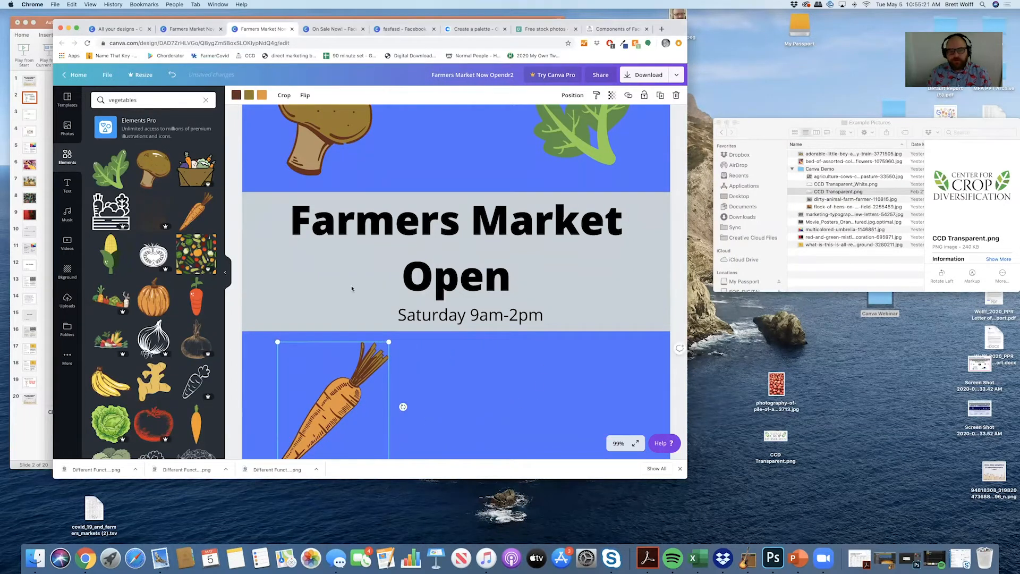
Step: Trash CCD Transparent_White.png and CCD Transparent.png from the uploaded images
{"action": "left_click", "coordinate": [81, 301]}
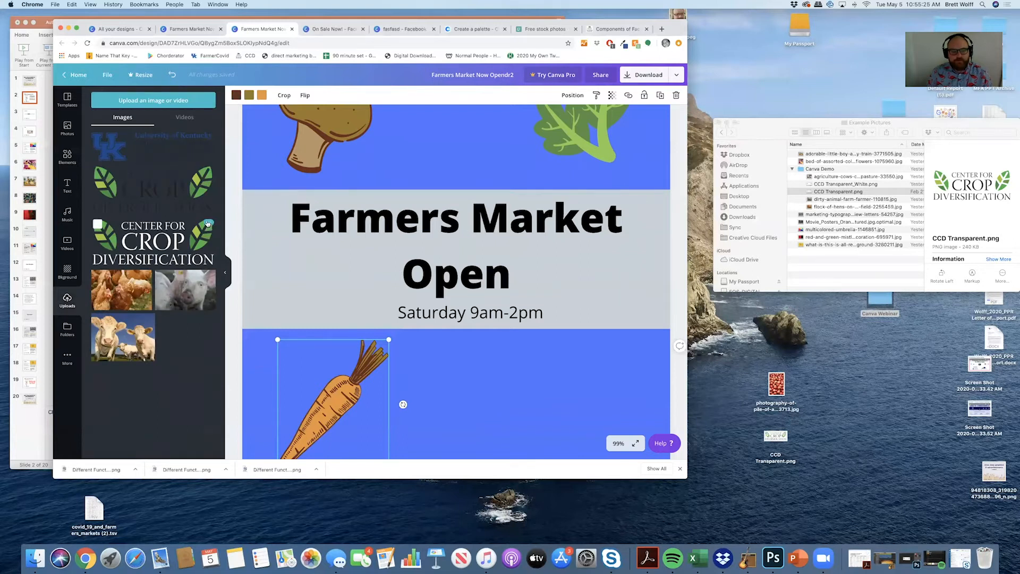
{"action": "left_click", "coordinate": [208, 224]}
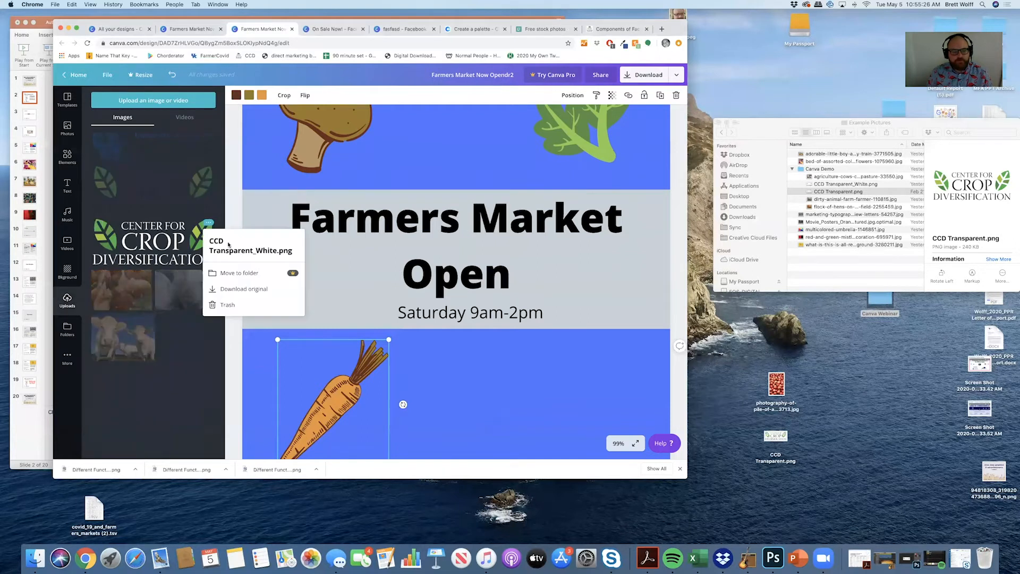
{"action": "left_click", "coordinate": [239, 305]}
{"action": "left_click", "coordinate": [208, 171]}
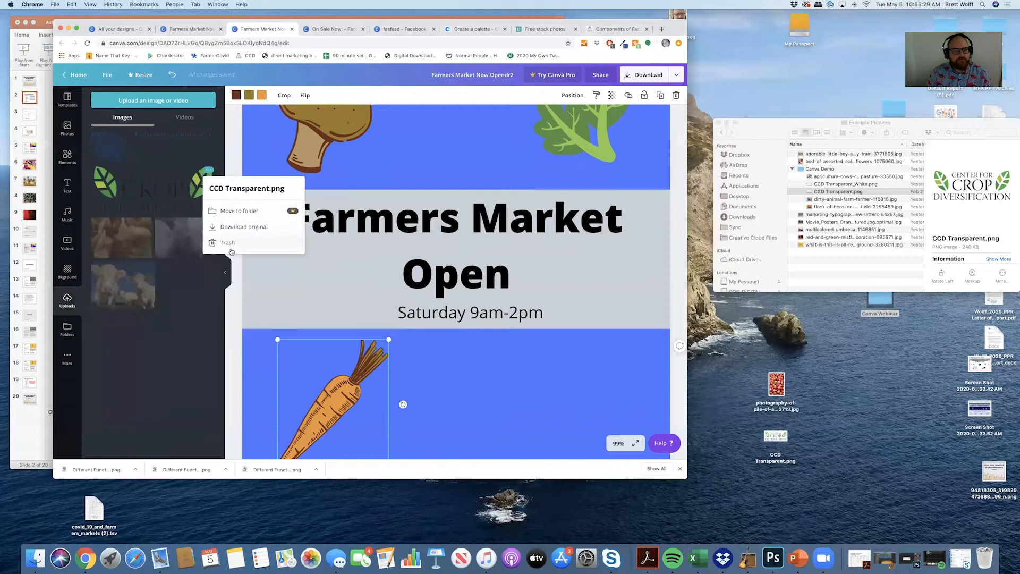
{"action": "left_click", "coordinate": [246, 243]}
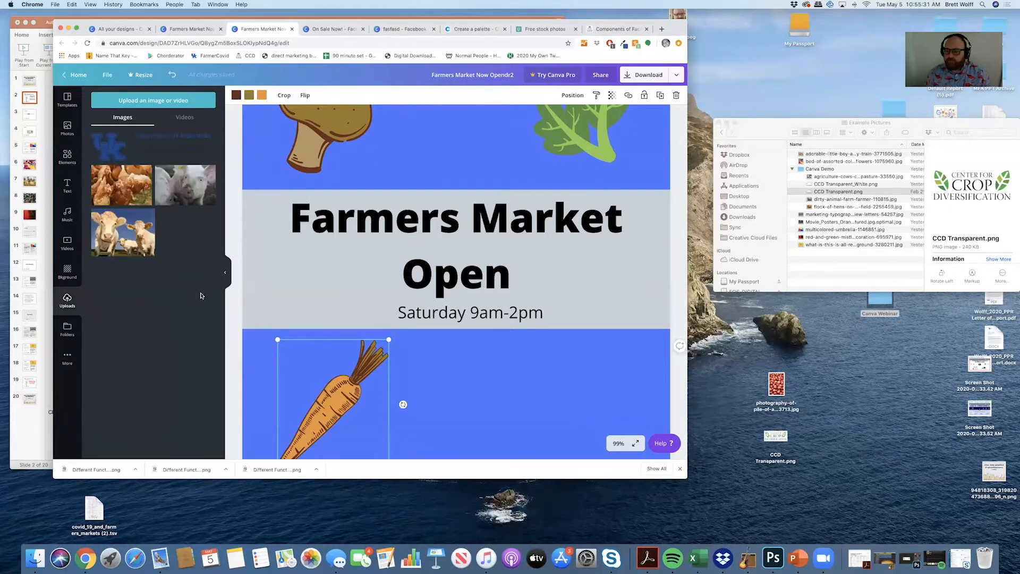
Step: Upload CCD Transparent.png and CCD Transparent_White.png from the Example Pictures folder to the Canva image uploads
{"action": "left_click", "coordinate": [861, 186]}
{"action": "left_click", "coordinate": [854, 184]}
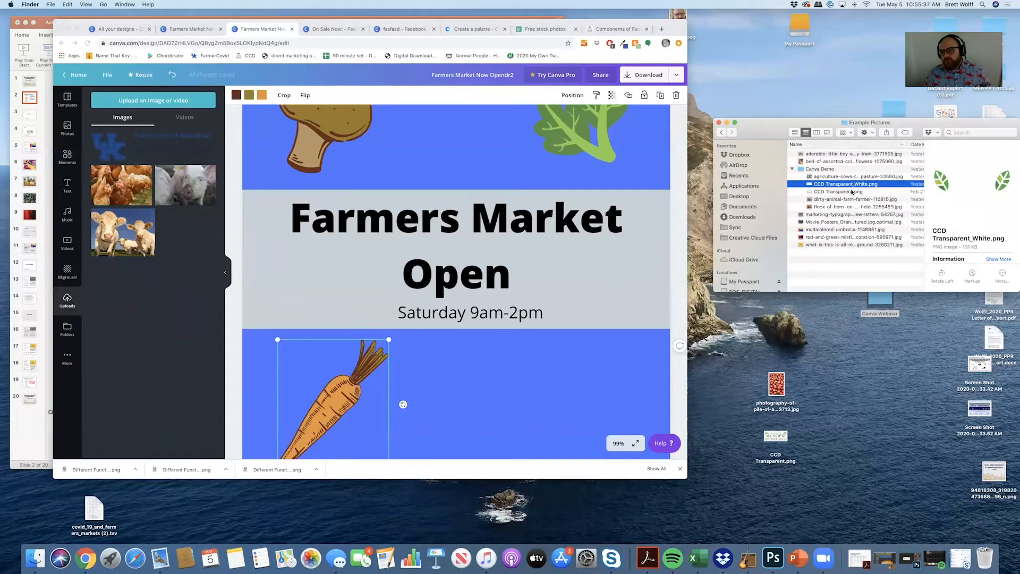
{"action": "left_click", "coordinate": [852, 192]}
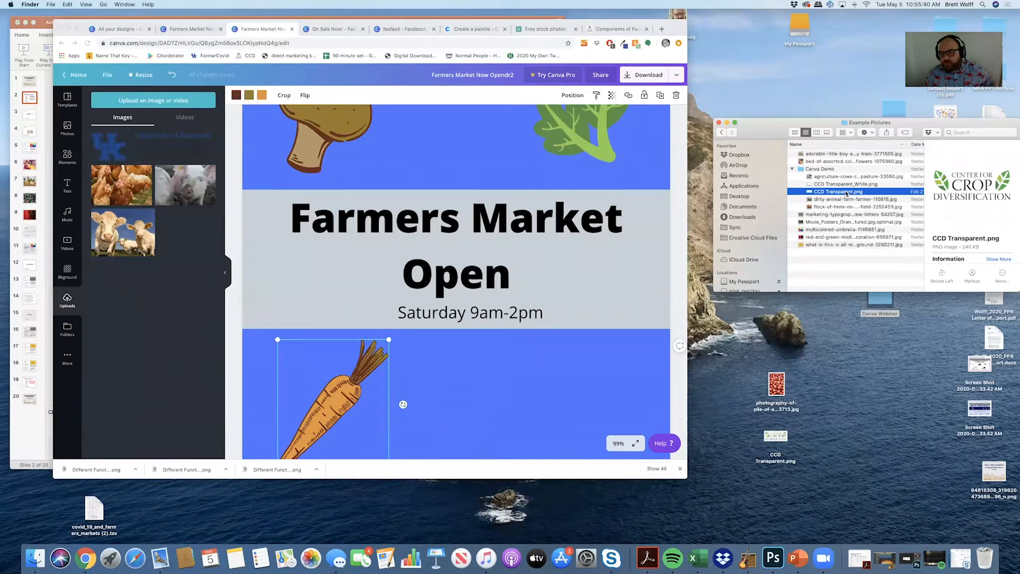
{"action": "left_click_drag", "start_coordinate": [849, 193], "coordinate": [145, 298]}
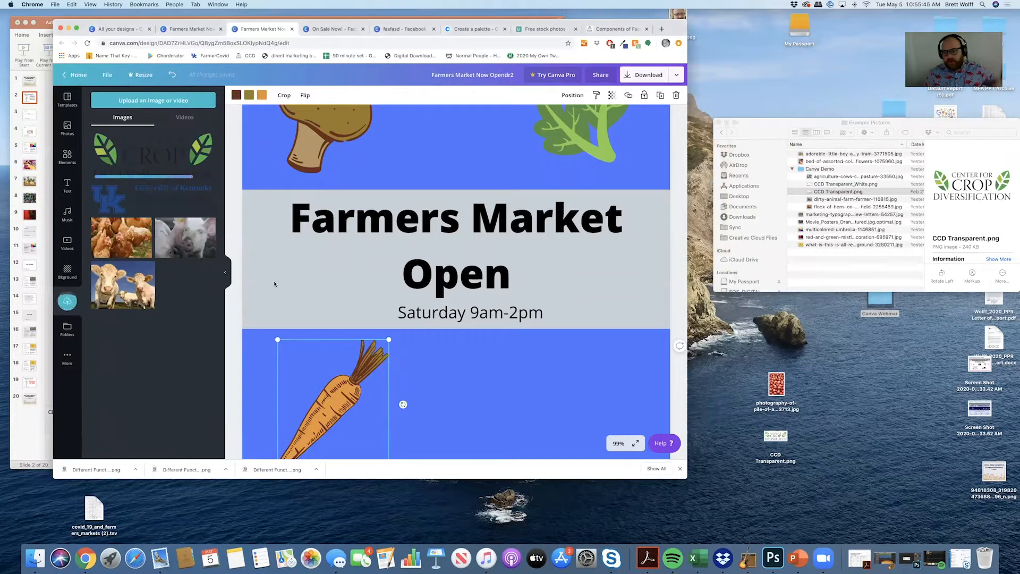
{"action": "left_click_drag", "start_coordinate": [837, 186], "coordinate": [167, 298]}
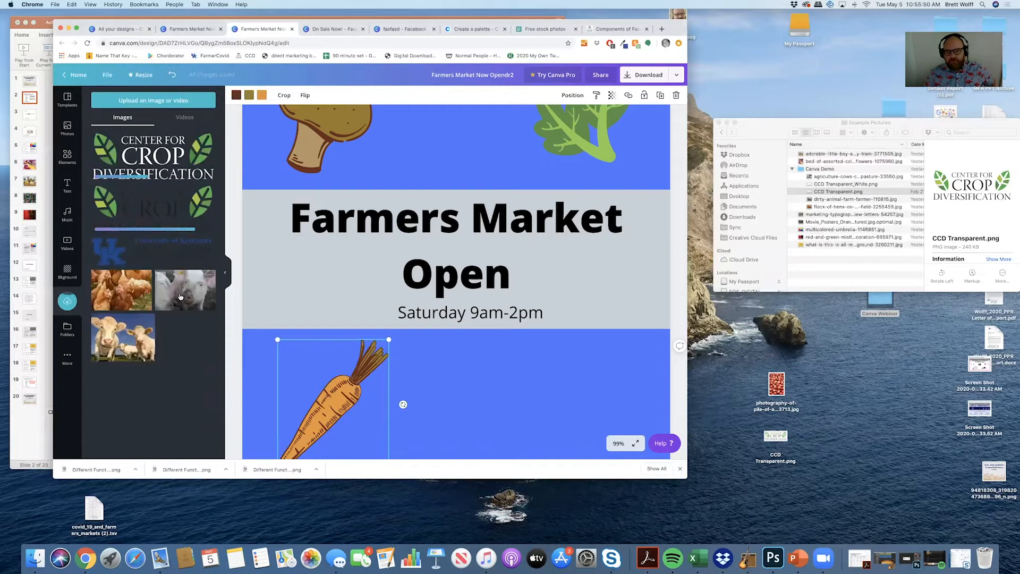
{"action": "left_click", "coordinate": [821, 184]}
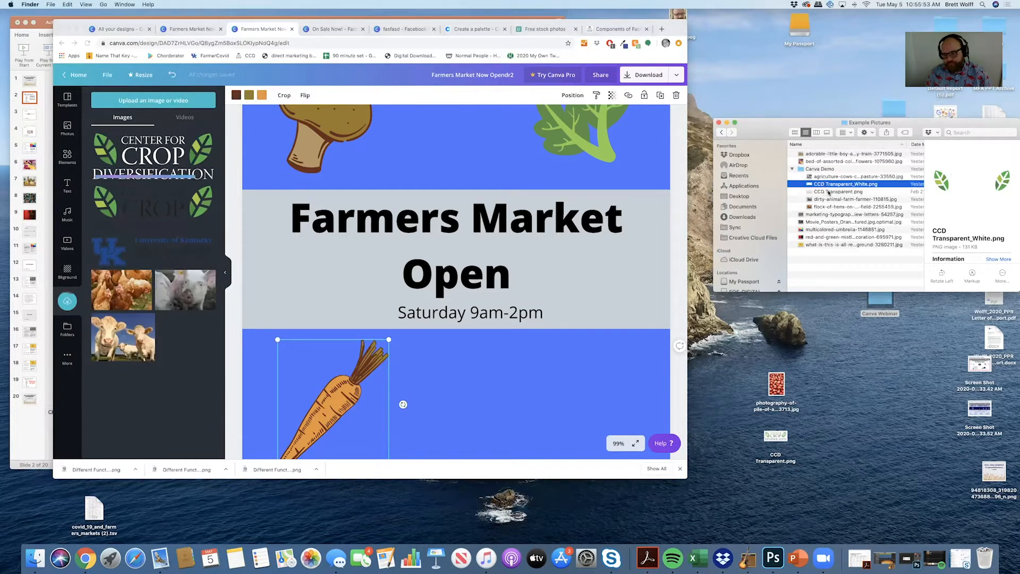
{"action": "left_click", "coordinate": [829, 191], "text": "super"}
{"action": "left_click", "coordinate": [829, 198], "text": "super"}
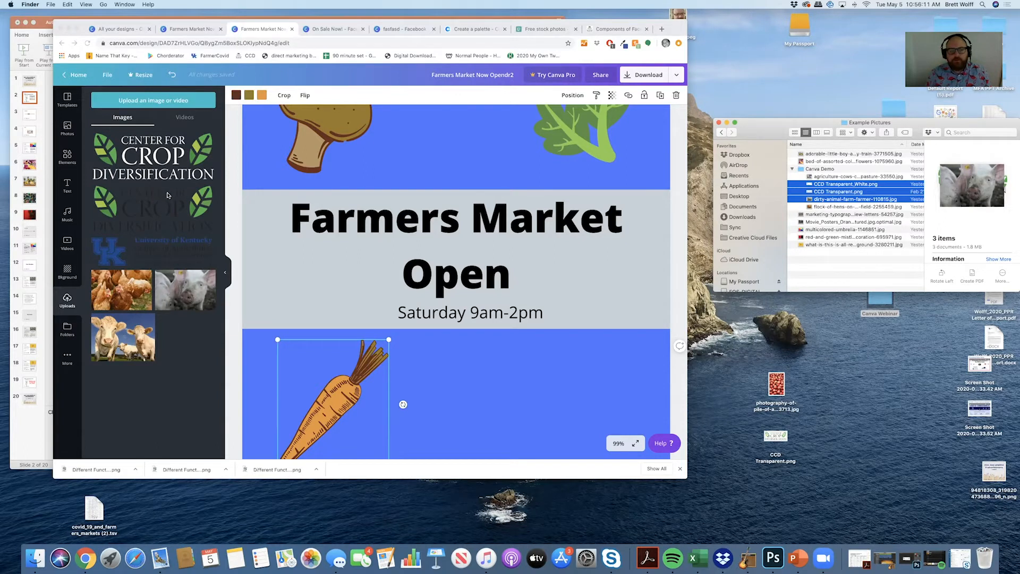
{"action": "left_click", "coordinate": [151, 153]}
{"action": "left_click_drag", "start_coordinate": [185, 168], "coordinate": [420, 261]}
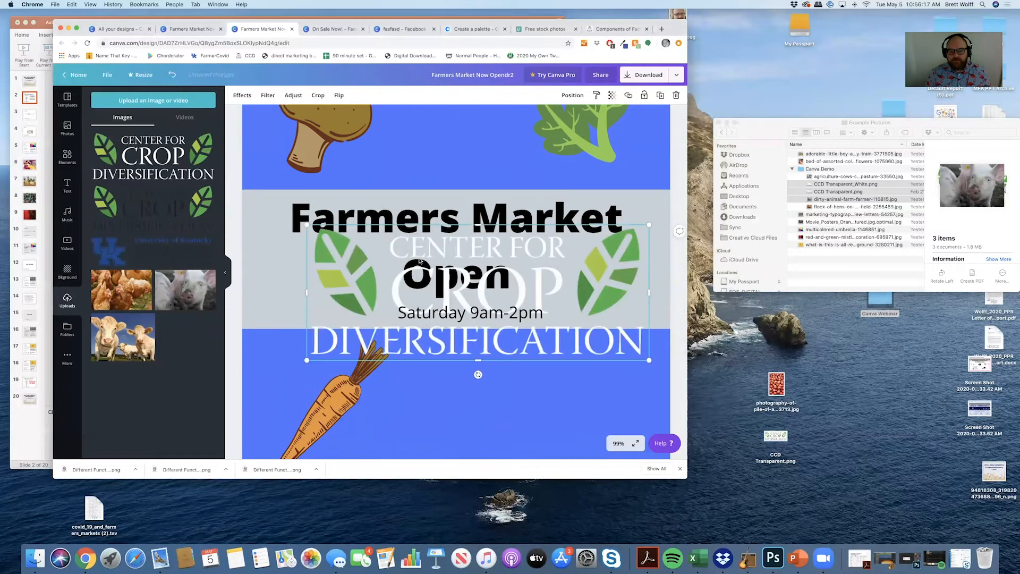
{"action": "key", "text": "BackSpace"}
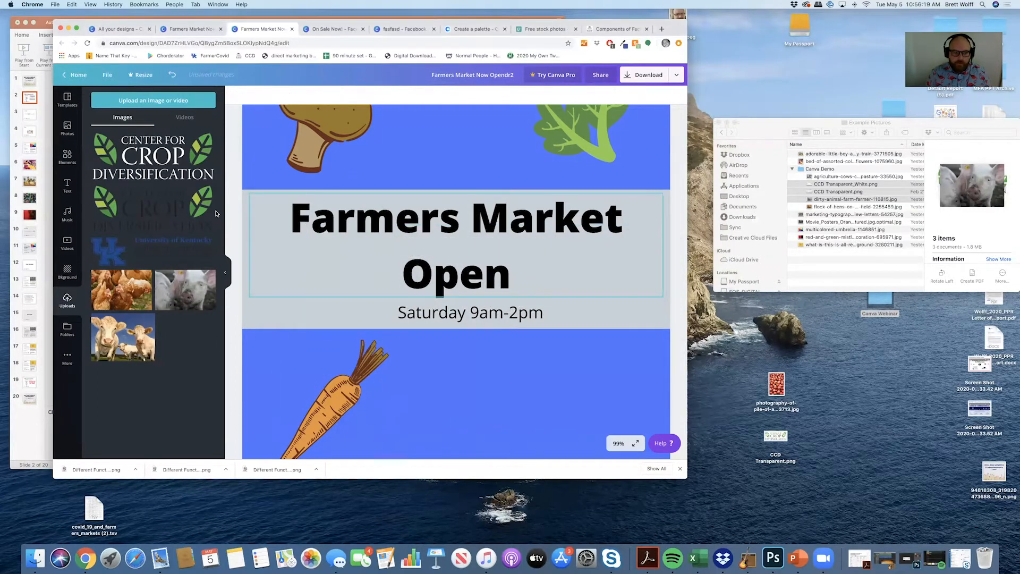
Step: Add the white Center for Crop Diversification logo to the lower blue band, opposite the carrot, and scale it to fit there
{"action": "left_click", "coordinate": [171, 168]}
{"action": "left_click_drag", "start_coordinate": [489, 275], "coordinate": [557, 388]}
{"action": "left_click_drag", "start_coordinate": [651, 328], "coordinate": [600, 392]}
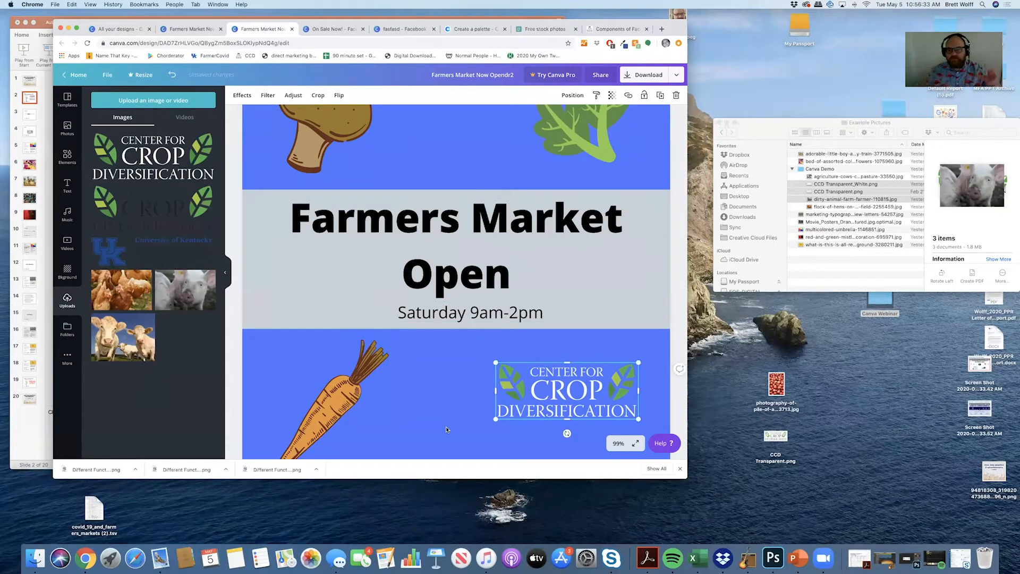
{"action": "mouse_move", "coordinate": [554, 401]}
{"action": "left_mouse_down"}
{"action": "mouse_move", "coordinate": [489, 270]}
{"action": "mouse_move", "coordinate": [570, 403]}
{"action": "left_mouse_up"}
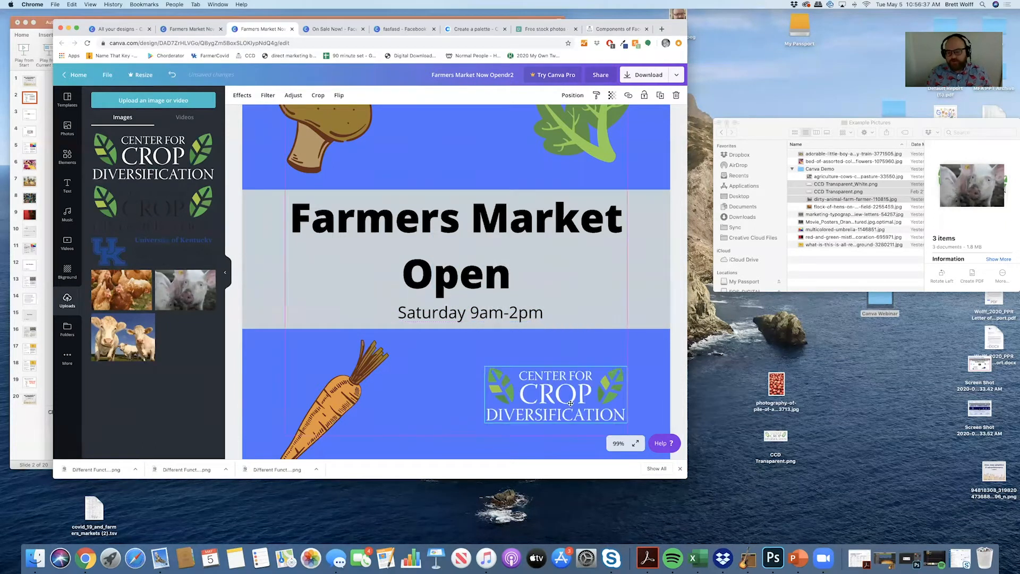
{"action": "mouse_move", "coordinate": [626, 366]}
{"action": "left_mouse_down"}
{"action": "mouse_move", "coordinate": [654, 346]}
{"action": "mouse_move", "coordinate": [617, 376]}
{"action": "left_mouse_up"}
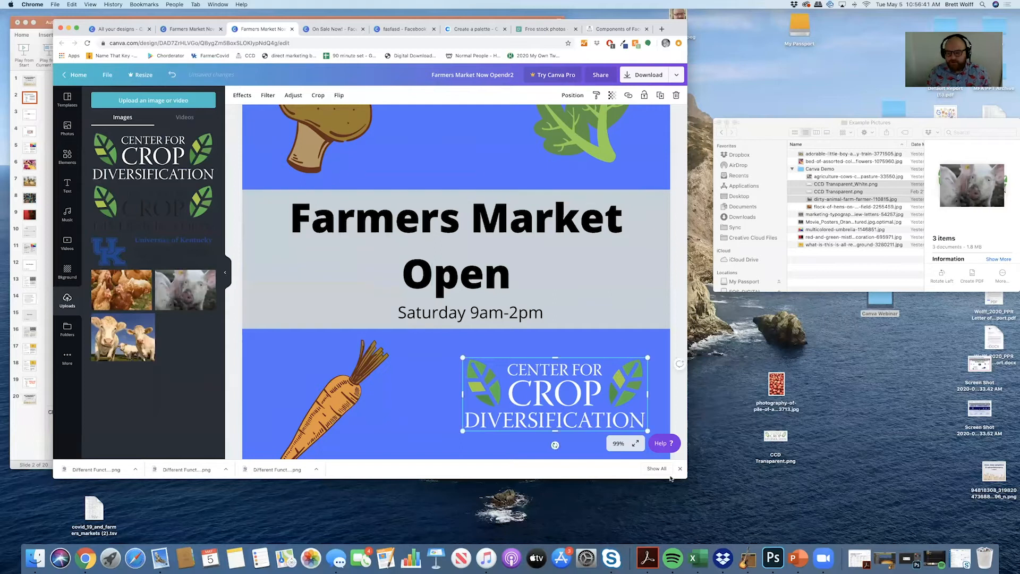
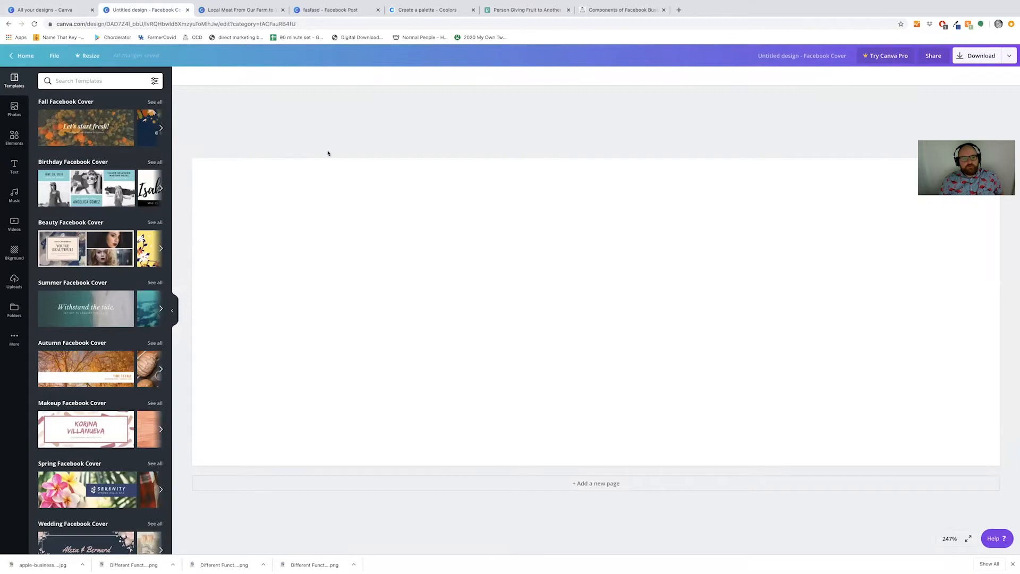
Step: View the finished "Local Meat From Our Farm to Your Table" cover, and return to the blank Facebook Cover design's uploaded images
{"action": "left_click", "coordinate": [241, 9]}
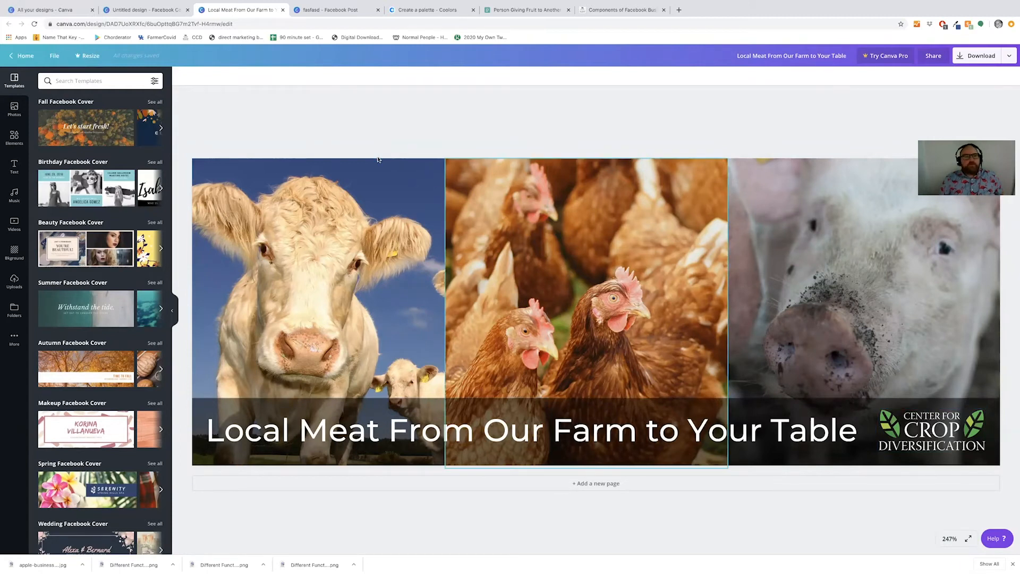
{"action": "left_click", "coordinate": [133, 9]}
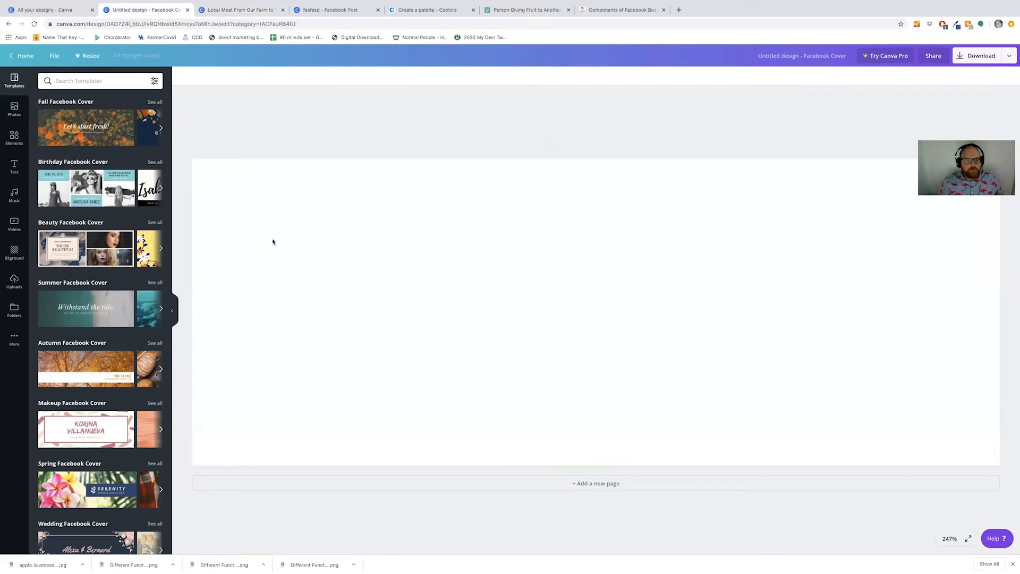
{"action": "left_click", "coordinate": [14, 282]}
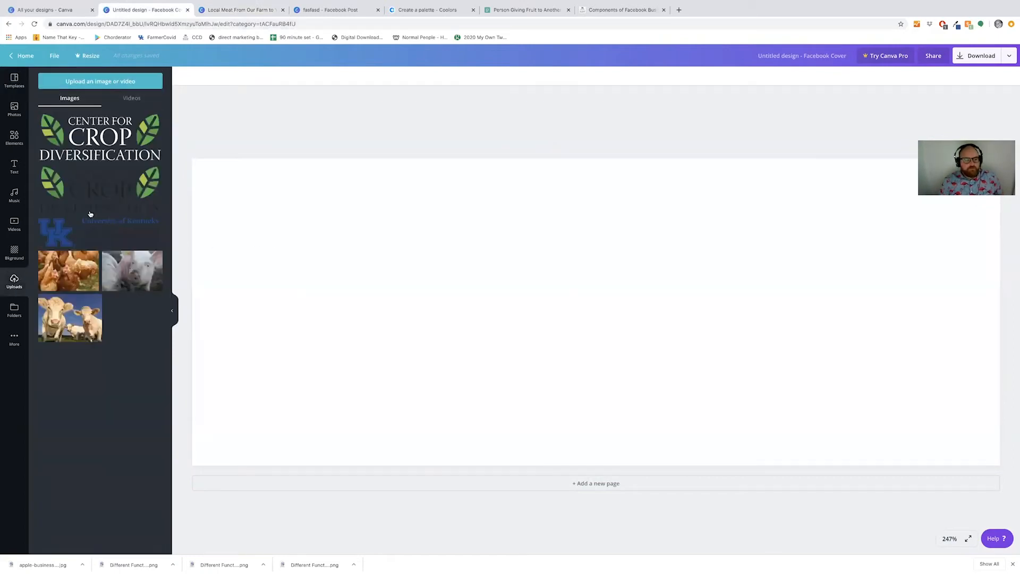
Step: Take the browser out of full screen and trash the hens, pig and cow photos from the uploaded images
{"action": "mouse_move", "coordinate": [91, 3]}
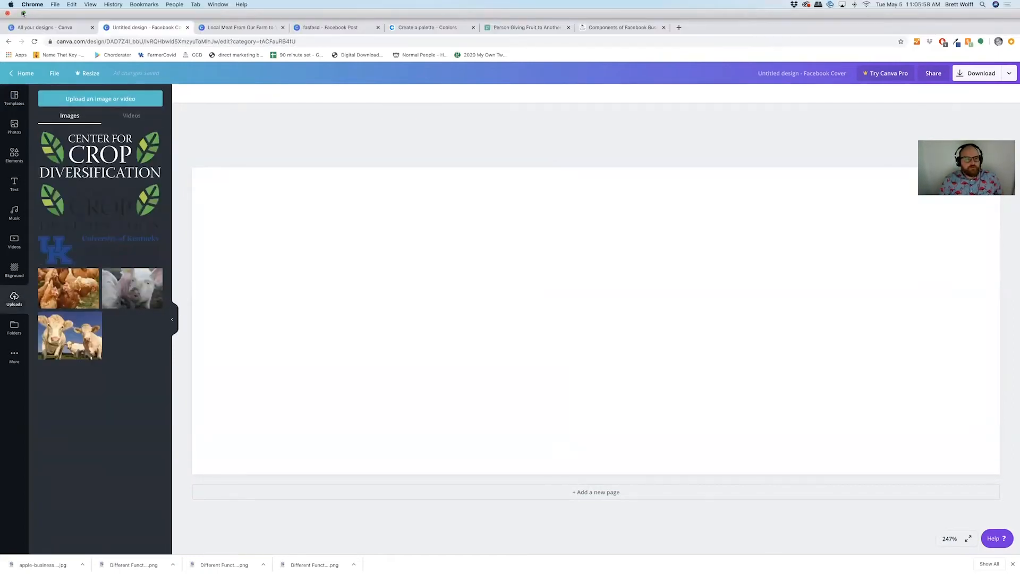
{"action": "left_click", "coordinate": [23, 13]}
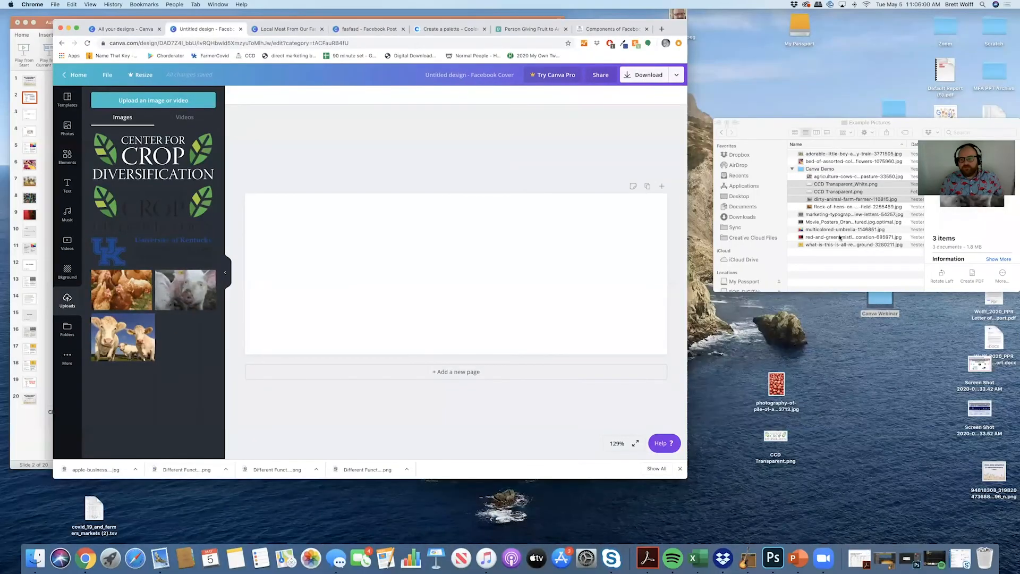
{"action": "left_click", "coordinate": [143, 275]}
{"action": "left_click", "coordinate": [160, 356]}
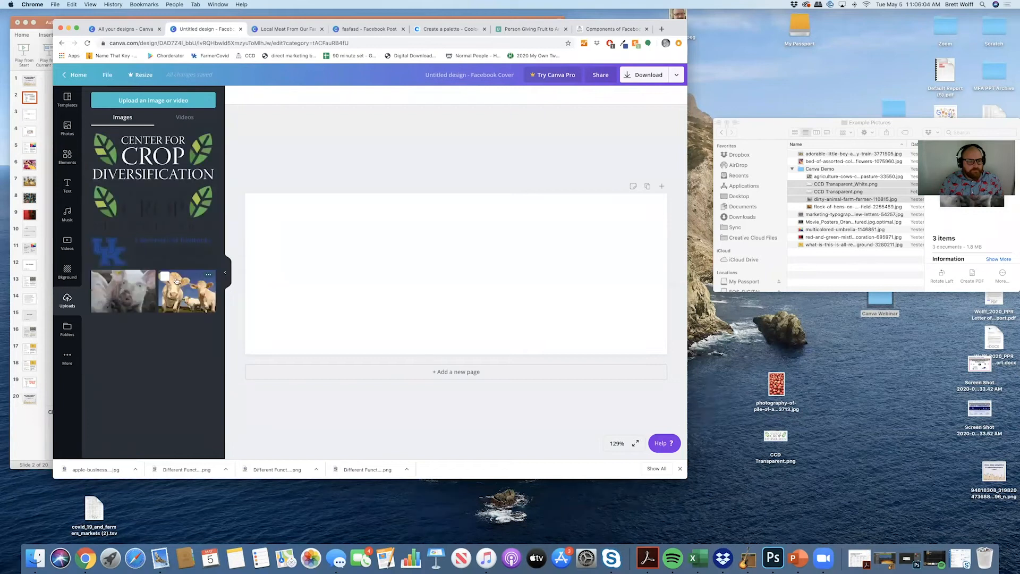
{"action": "left_click", "coordinate": [208, 275]}
{"action": "left_click", "coordinate": [176, 357]}
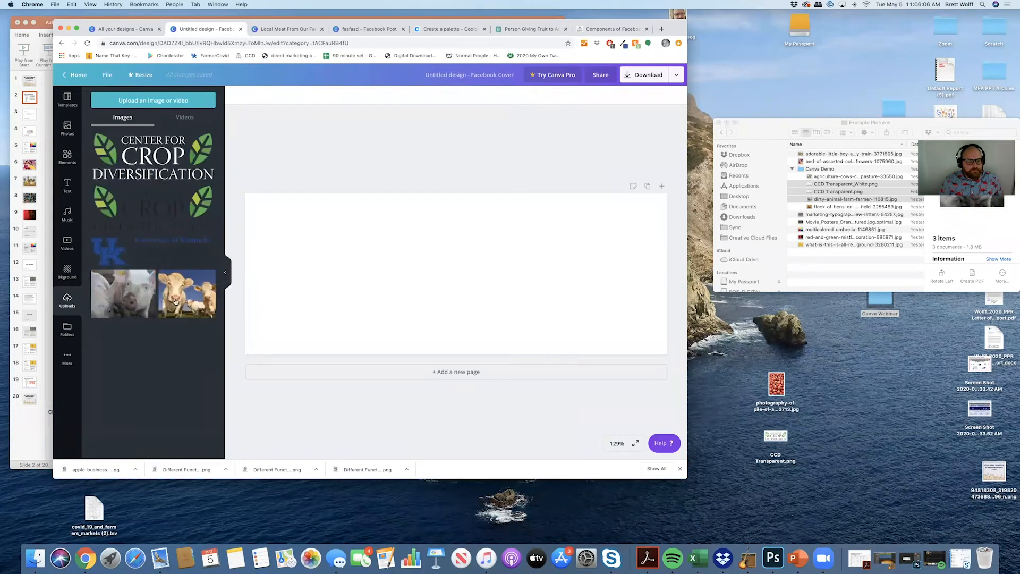
{"action": "left_click", "coordinate": [148, 275]}
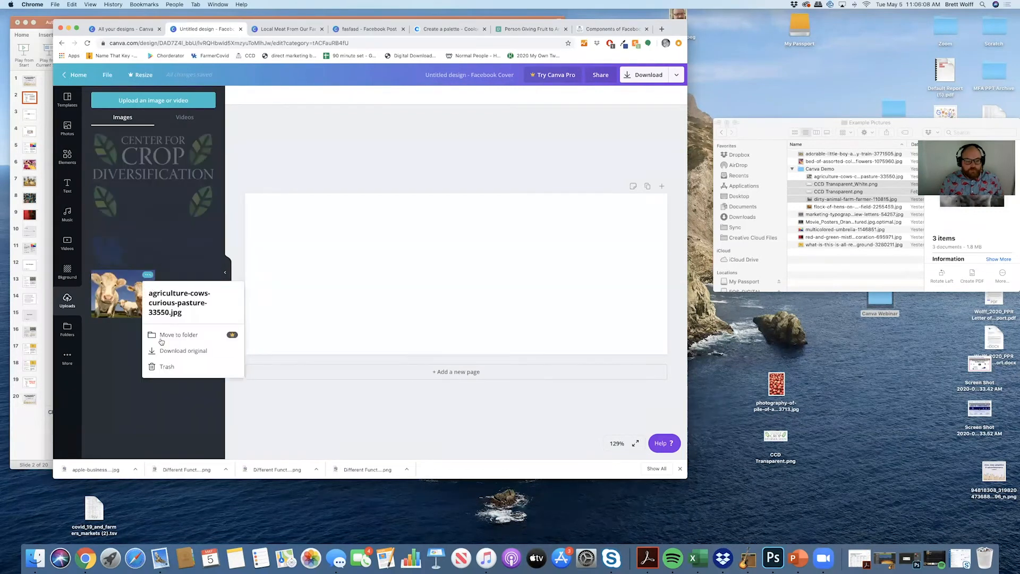
{"action": "left_click", "coordinate": [172, 368]}
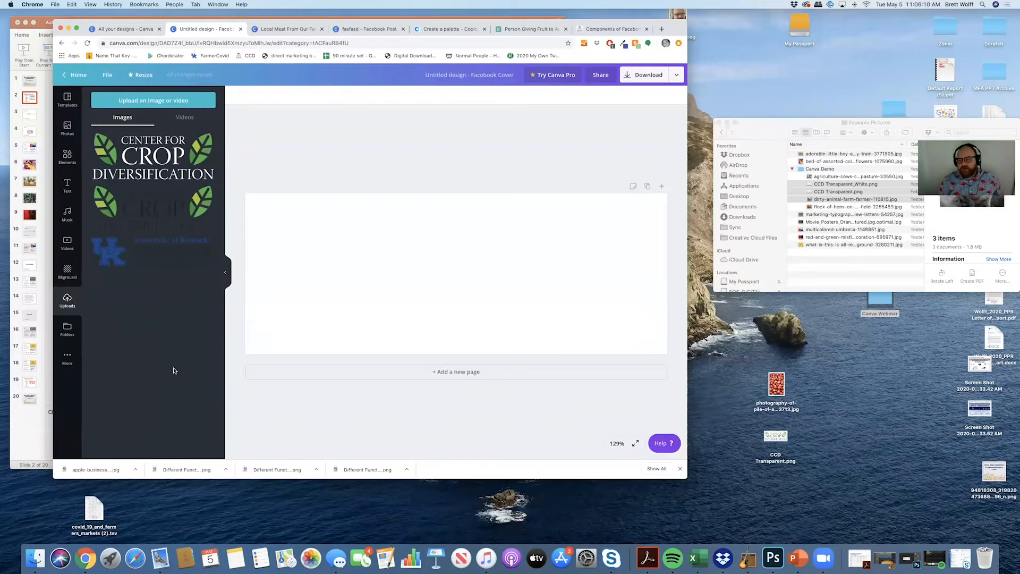
Step: Upload agriculture-cows-curious-pasture-33550.jpg, dirty-animal-farm-farmer-110815.jpg and flock-of-hens-on-green-field-2255459.jpg from the Canva Demo folder to the Canva uploads
{"action": "left_click", "coordinate": [777, 126]}
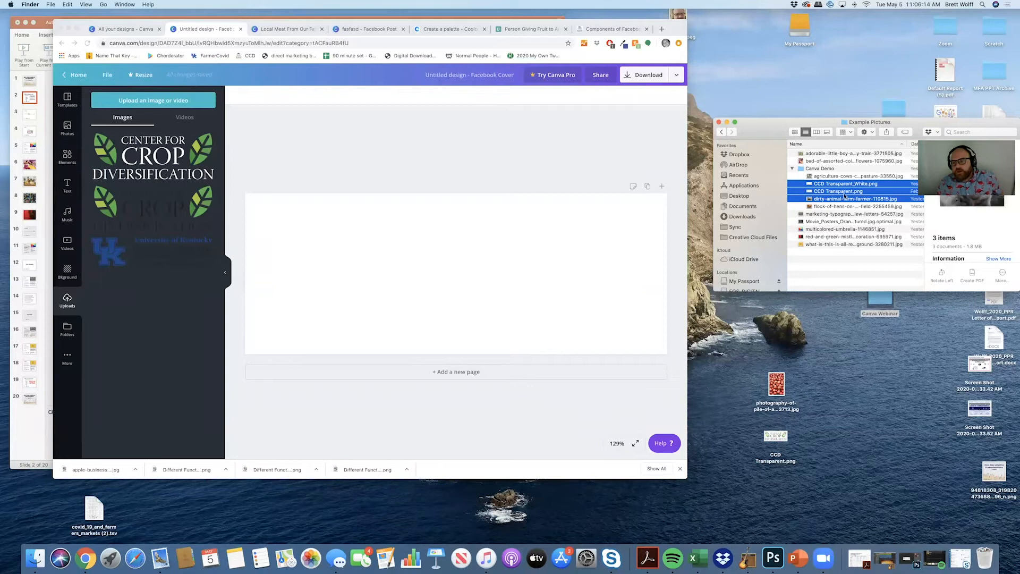
{"action": "left_click", "coordinate": [838, 177]}
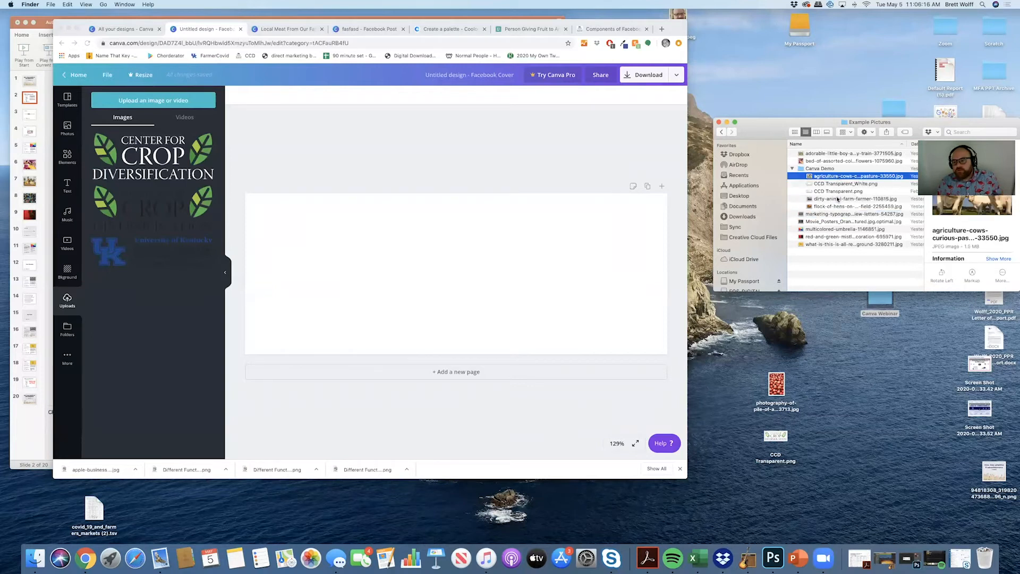
{"action": "left_click", "coordinate": [838, 199]}
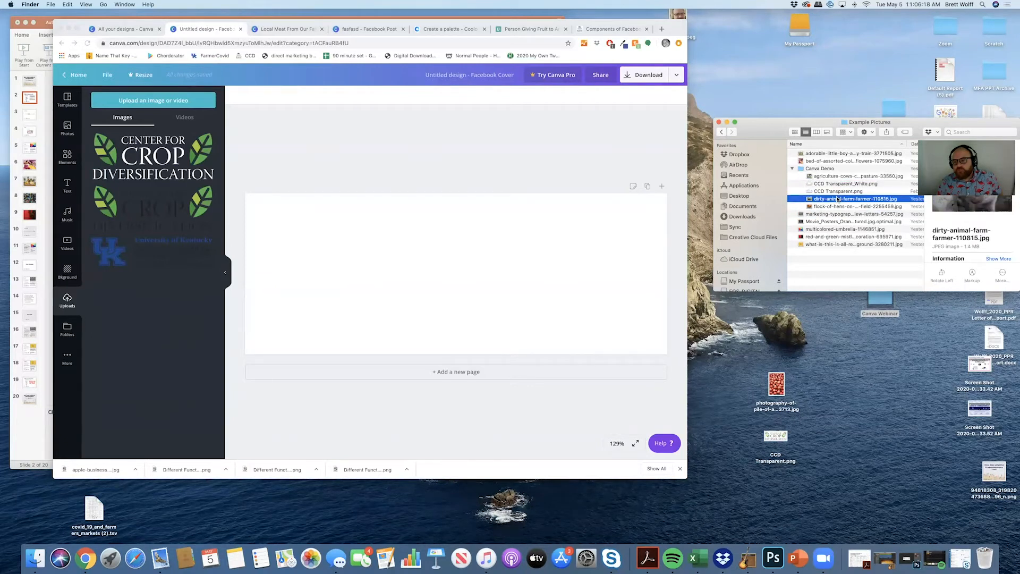
{"action": "left_click", "coordinate": [837, 205]}
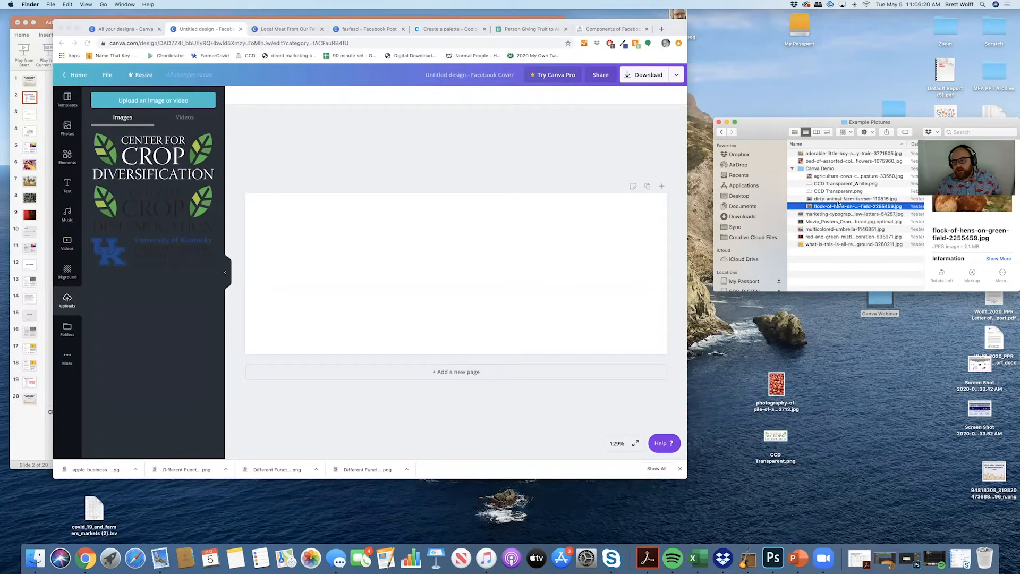
{"action": "left_click", "coordinate": [837, 199], "text": "shift"}
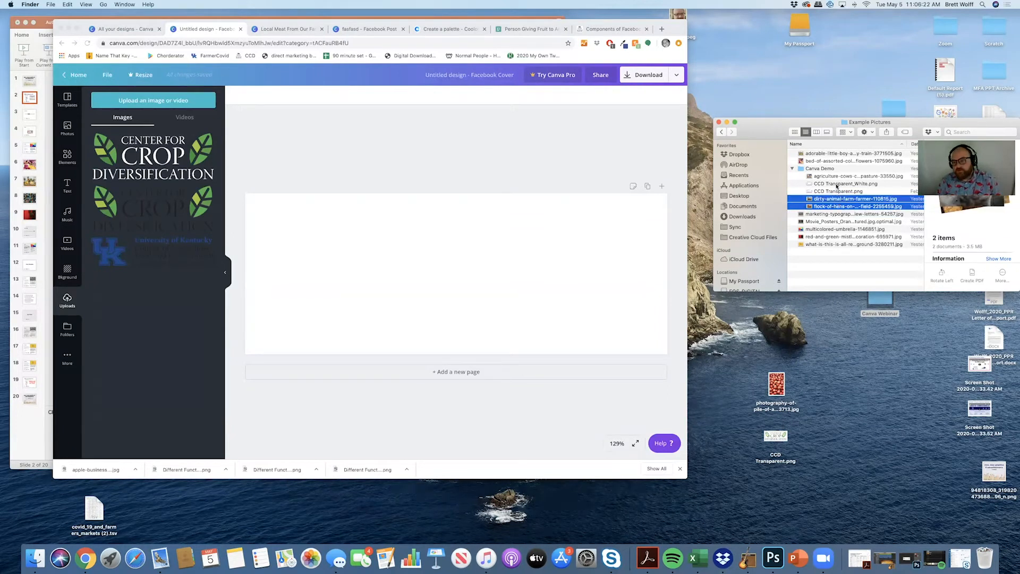
{"action": "left_click", "coordinate": [836, 177], "text": "super"}
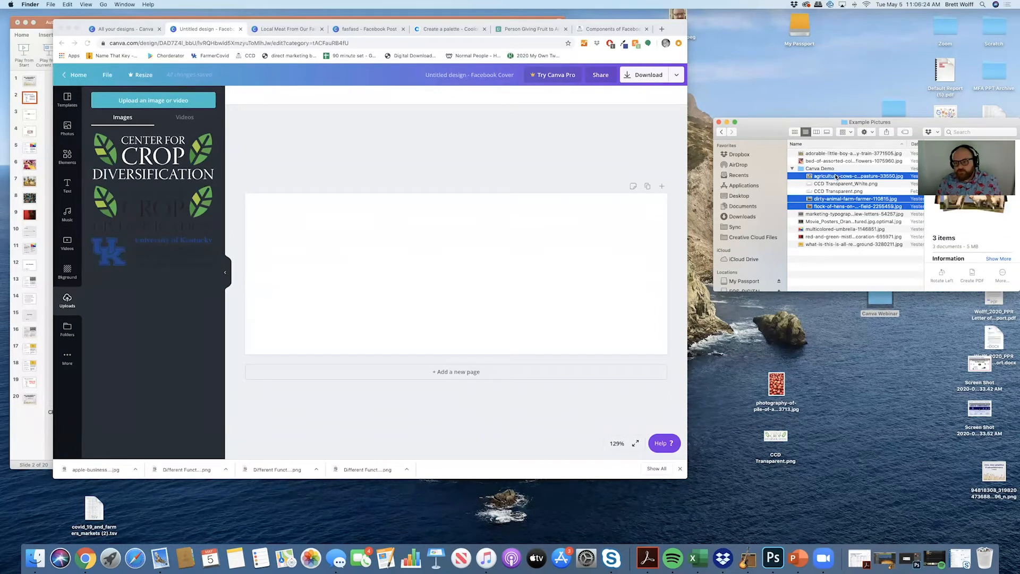
{"action": "left_click_drag", "start_coordinate": [808, 176], "coordinate": [126, 295]}
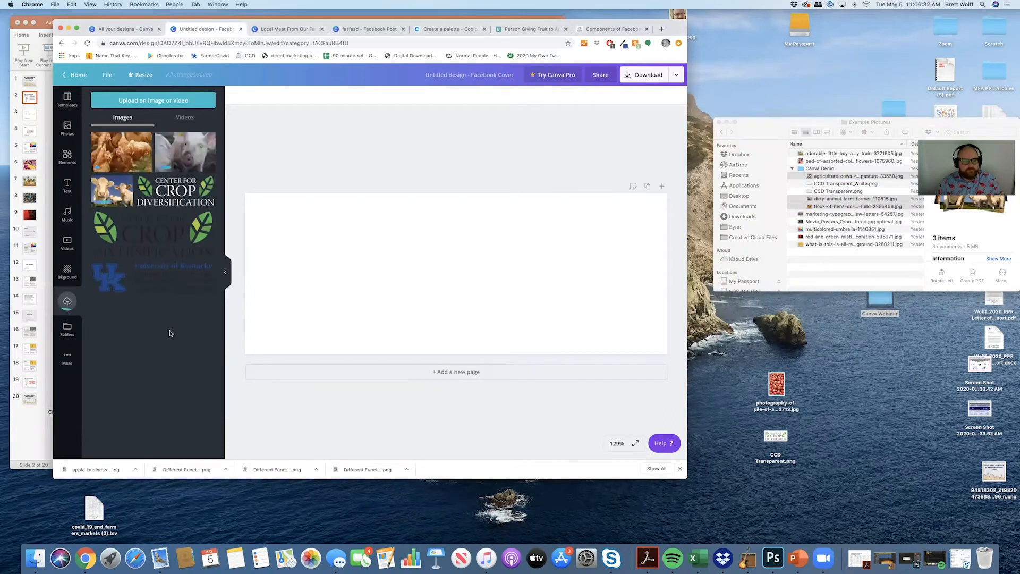
{"action": "left_click", "coordinate": [151, 102]}
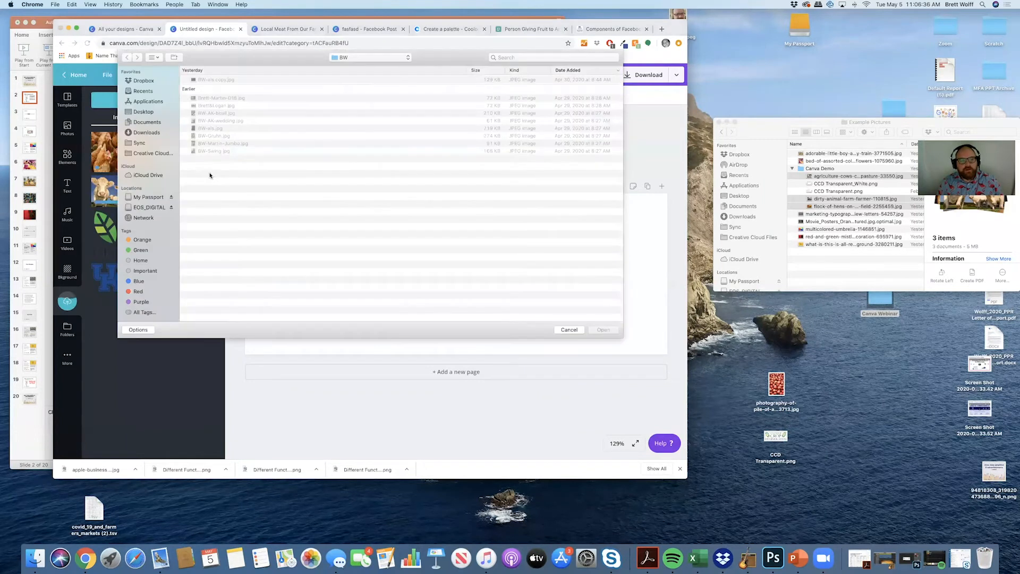
{"action": "left_click", "coordinate": [142, 112]}
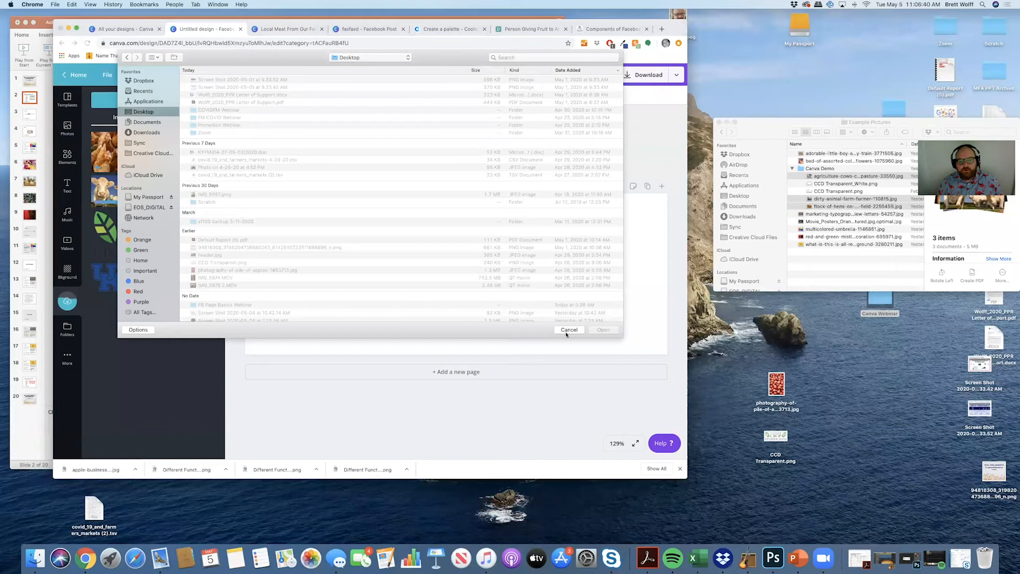
{"action": "left_click", "coordinate": [568, 330]}
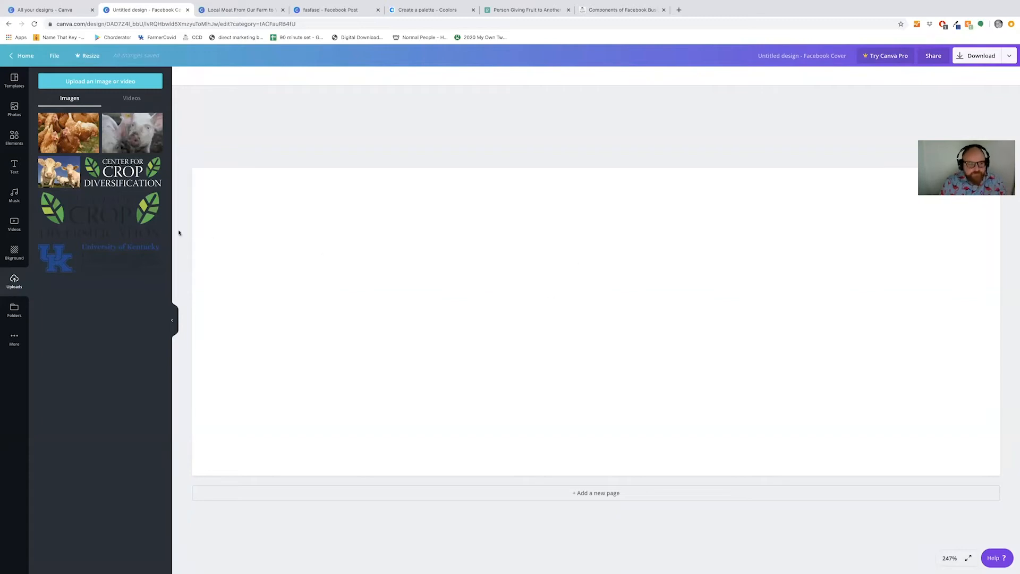
Step: Add the cow photo to the middle of the Facebook cover and enlarge it to fill the cover's full height
{"action": "left_click", "coordinate": [57, 177]}
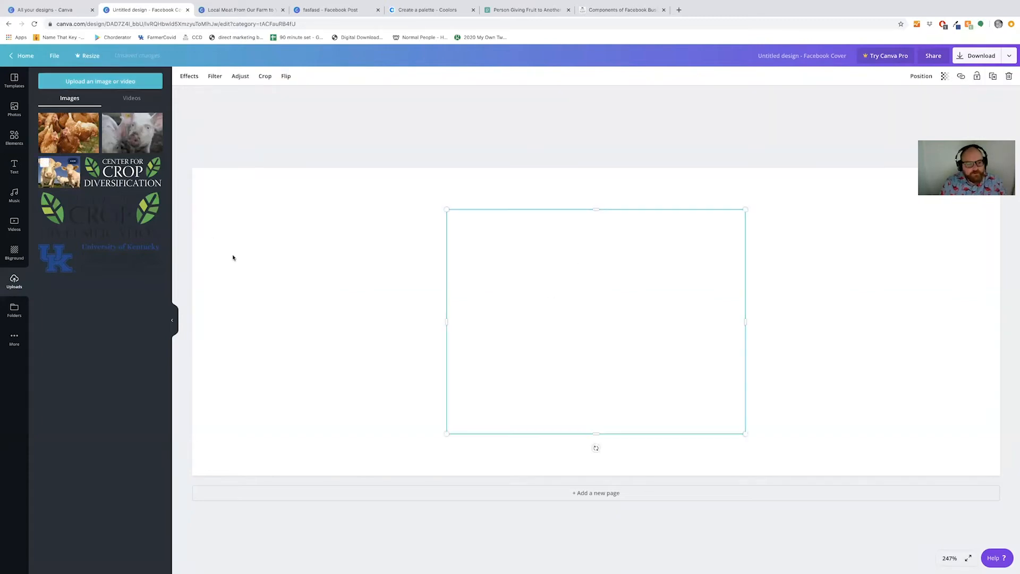
{"action": "left_click_drag", "start_coordinate": [707, 340], "coordinate": [697, 282]}
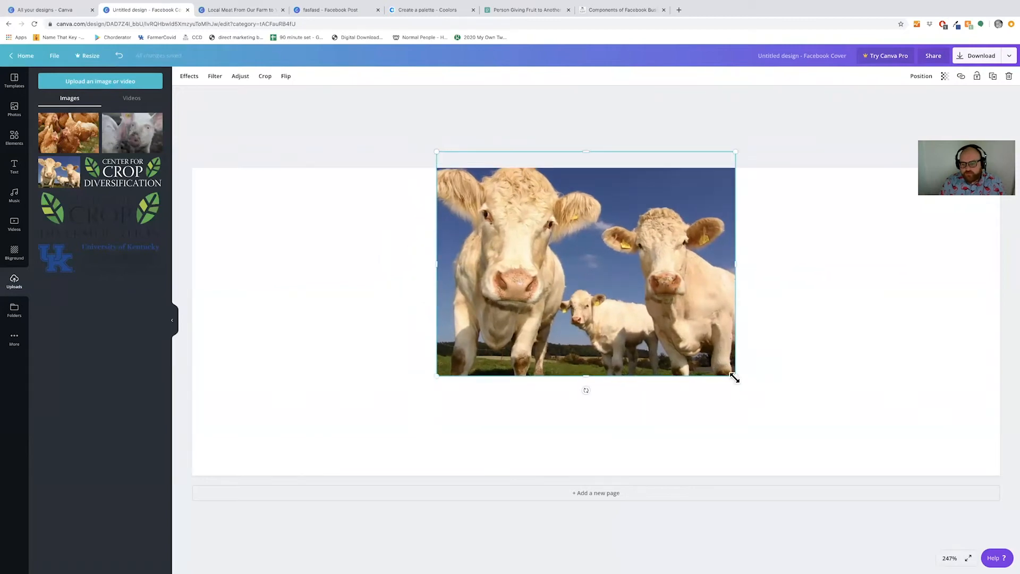
{"action": "left_click_drag", "start_coordinate": [734, 377], "coordinate": [885, 483]}
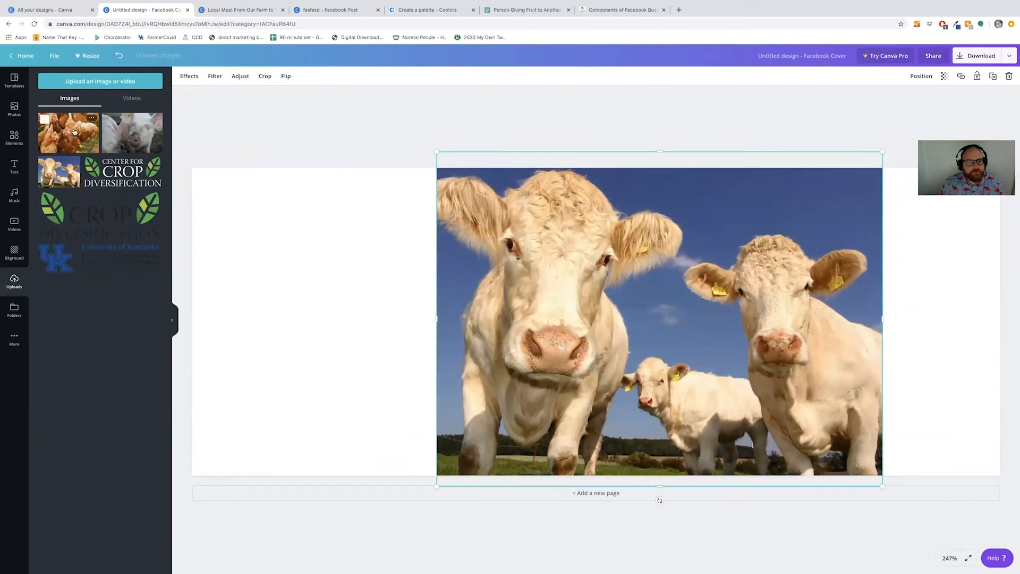
Step: Add the hens photo over the cover's left side and the pig photo over its right side, each enlarged to full height
{"action": "left_click", "coordinate": [74, 132]}
{"action": "left_click_drag", "start_coordinate": [627, 337], "coordinate": [386, 286]}
{"action": "left_click_drag", "start_coordinate": [523, 379], "coordinate": [477, 336]}
{"action": "left_click_drag", "start_coordinate": [148, 135], "coordinate": [853, 255]}
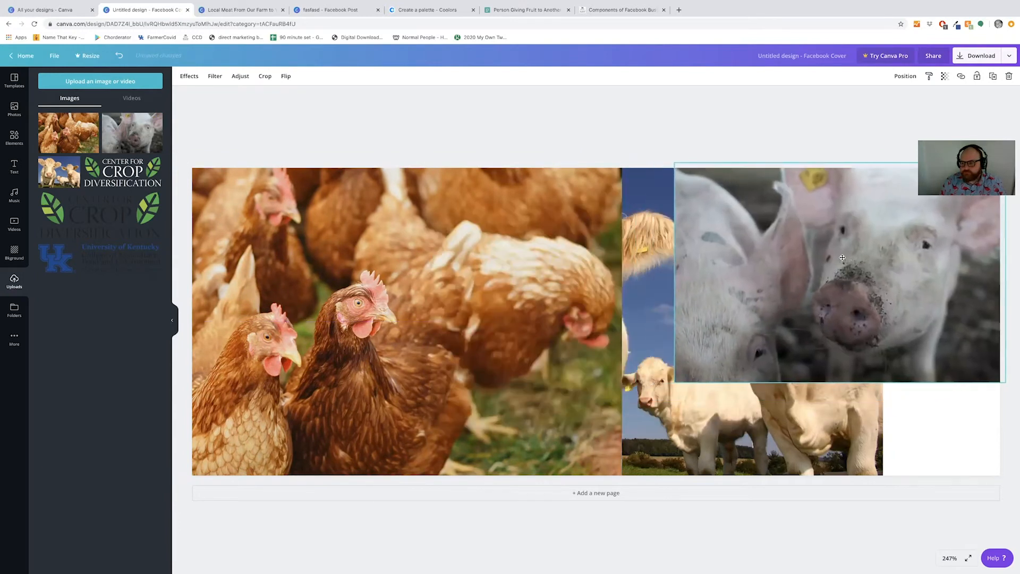
{"action": "left_click_drag", "start_coordinate": [669, 384], "coordinate": [706, 381]}
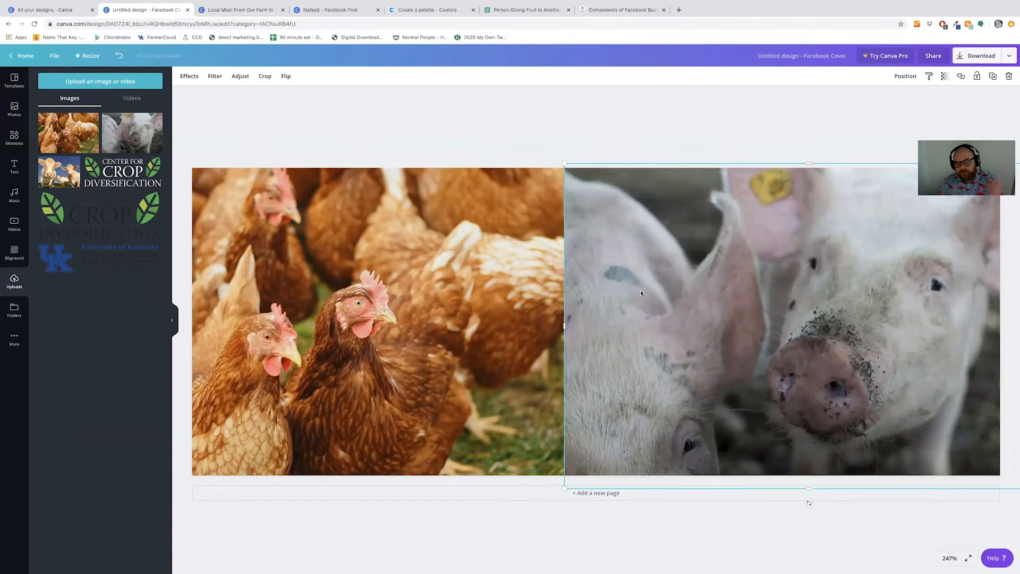
Step: Crop off the left part of the pig photo so it starts just left of the front pig's face
{"action": "left_click", "coordinate": [265, 76]}
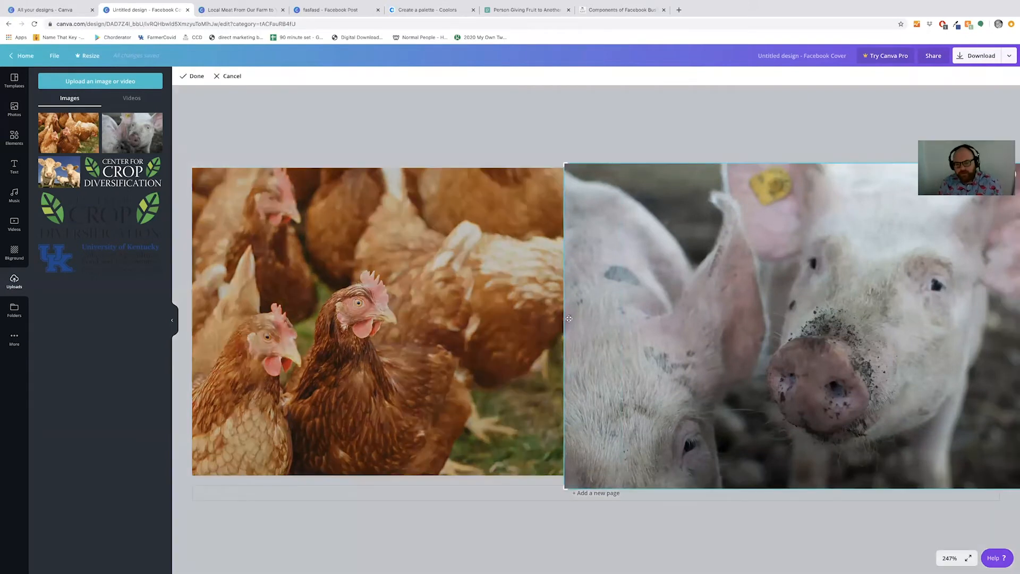
{"action": "left_click_drag", "start_coordinate": [564, 484], "coordinate": [685, 511]}
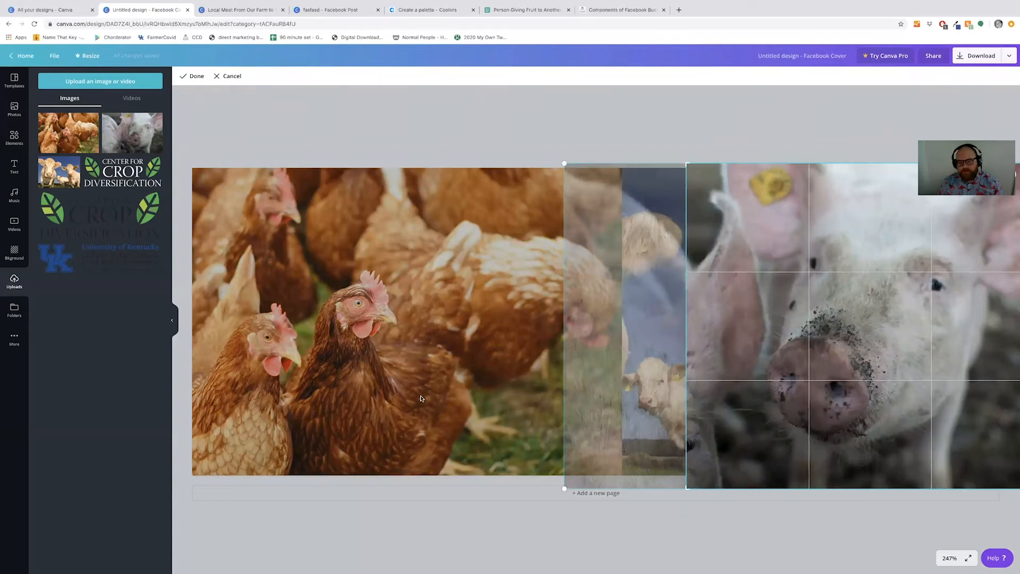
{"action": "key", "text": "Return"}
{"action": "left_click", "coordinate": [265, 76]}
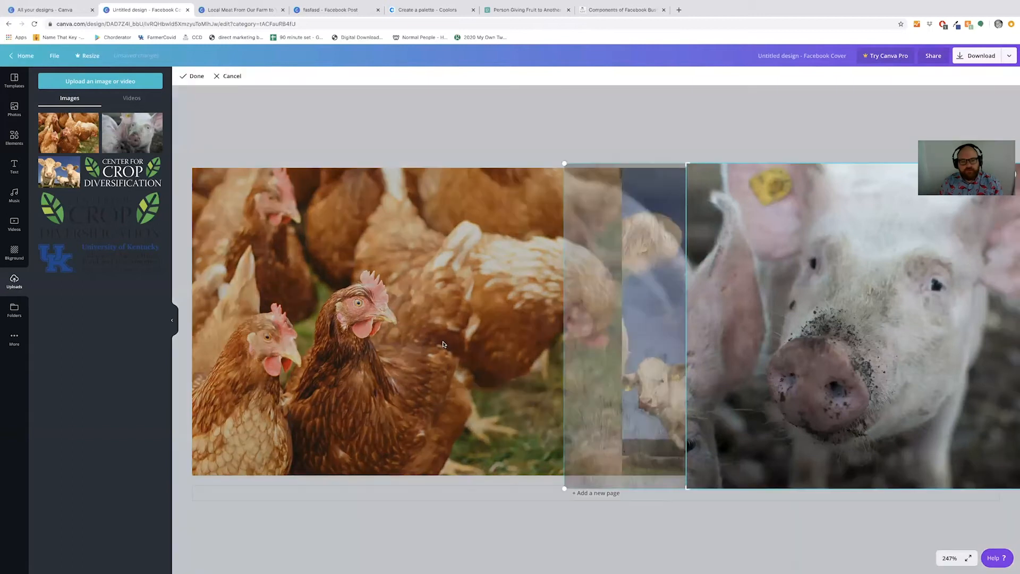
Step: Crop off the right part of the hens photo just past the two front hens, uncovering the cow photo, and keep the hens selected
{"action": "left_click", "coordinate": [438, 330]}
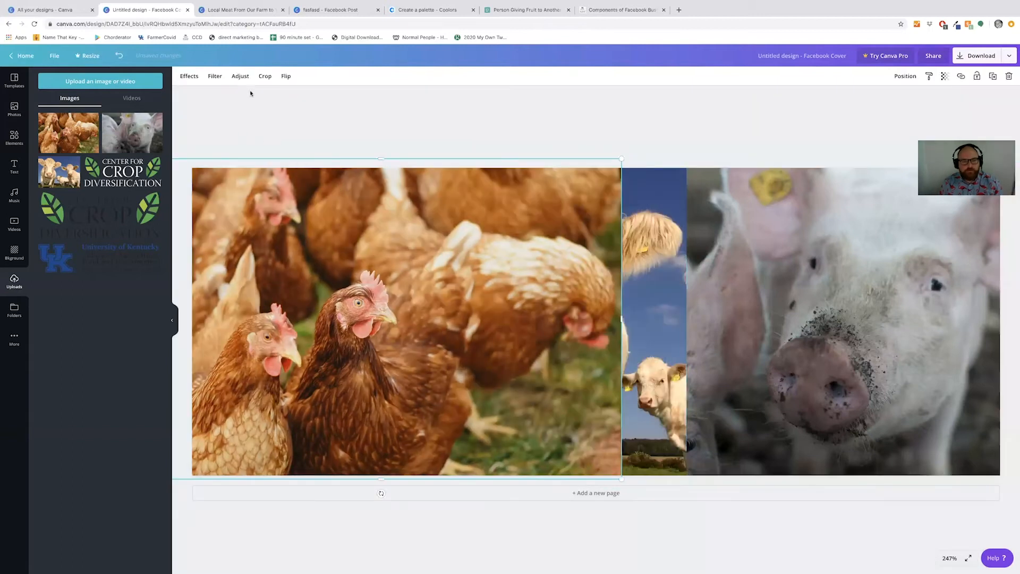
{"action": "left_click", "coordinate": [265, 76]}
{"action": "left_click_drag", "start_coordinate": [621, 479], "coordinate": [426, 490]}
{"action": "left_click", "coordinate": [503, 523]}
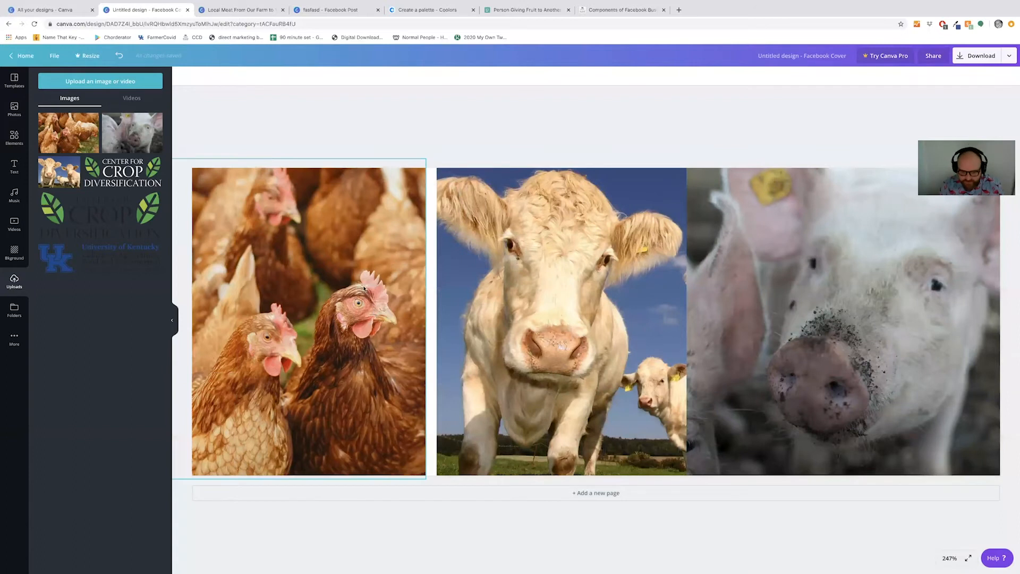
{"action": "left_click", "coordinate": [373, 259]}
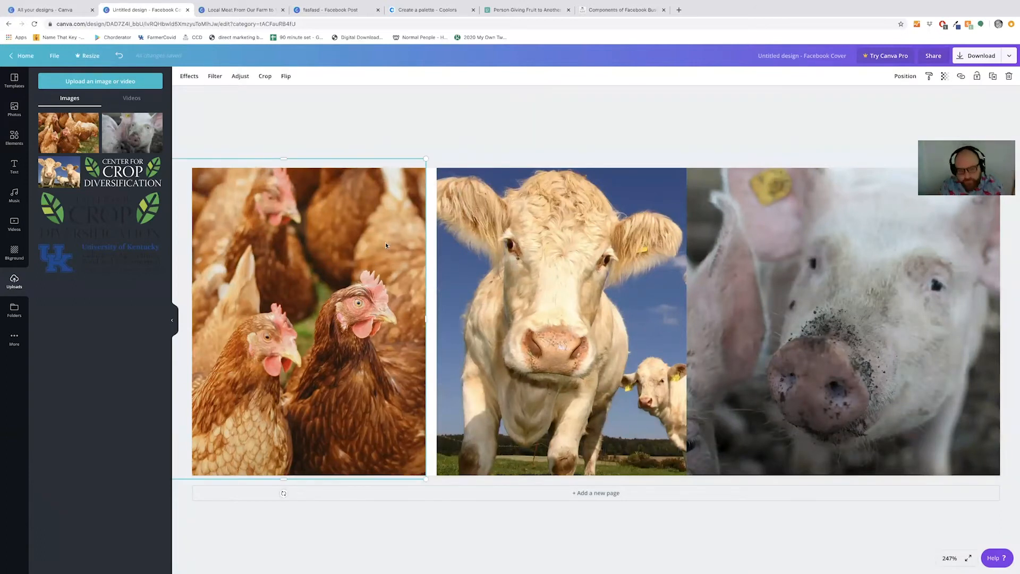
Step: Undo the last crop of the chicken photo on the cover and deselect it
{"action": "left_click_drag", "start_coordinate": [425, 319], "coordinate": [458, 319]}
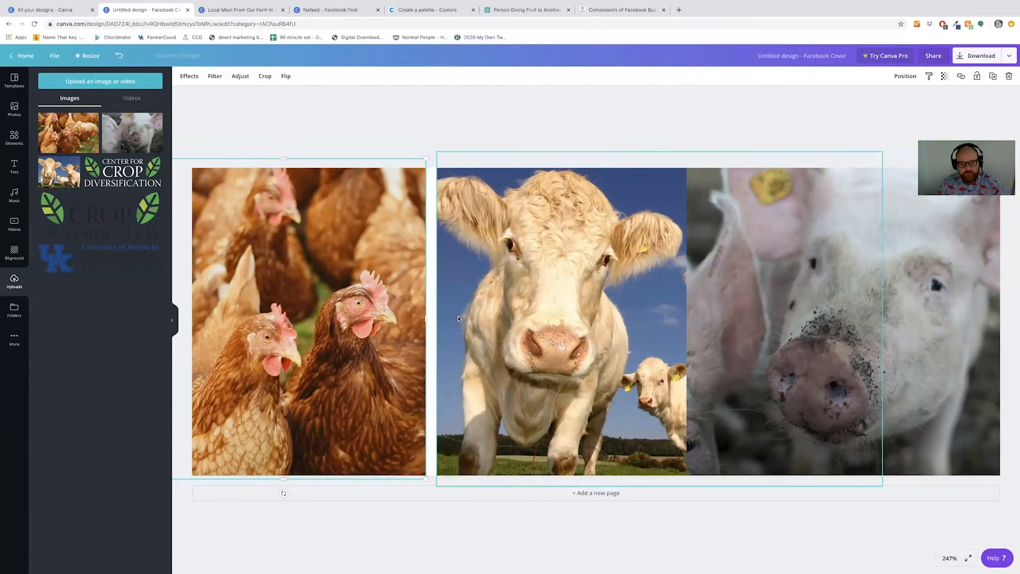
{"action": "key", "text": "ctrl+z"}
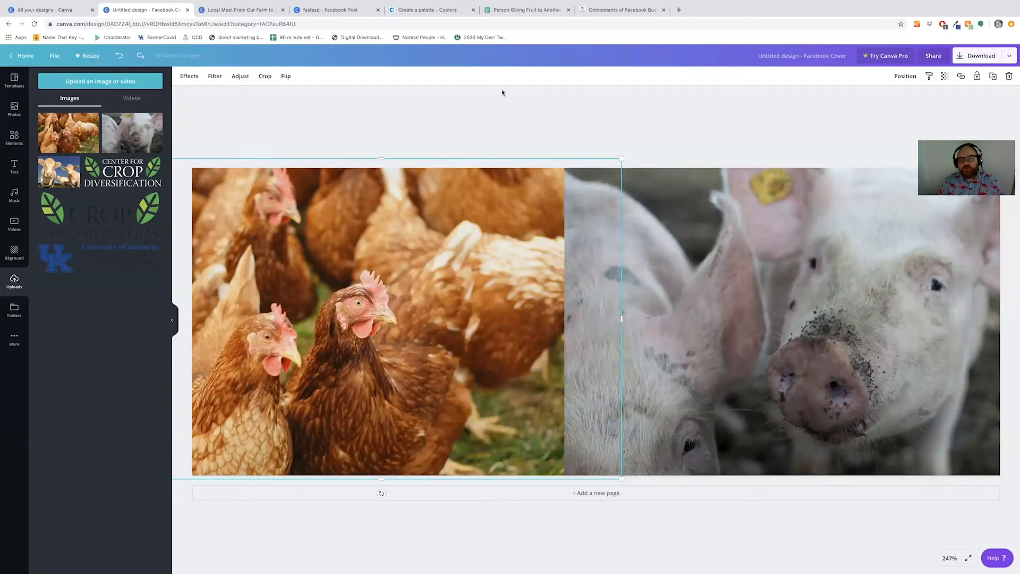
{"action": "left_click", "coordinate": [507, 103]}
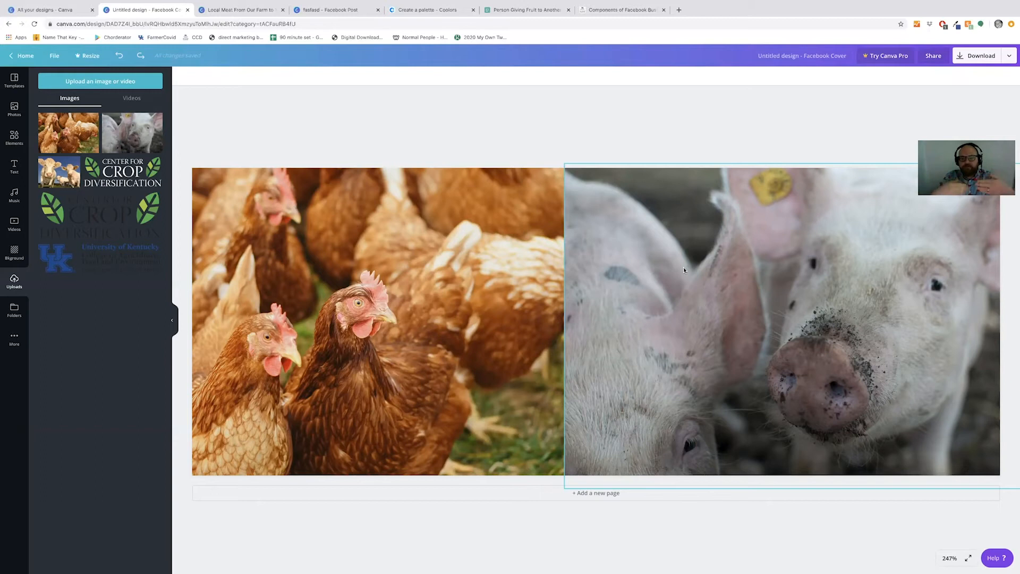
Step: Snap the pig photo to the cover's right edge and send it backward two layers, behind the chicken and cow photos
{"action": "left_click_drag", "start_coordinate": [739, 335], "coordinate": [646, 296]}
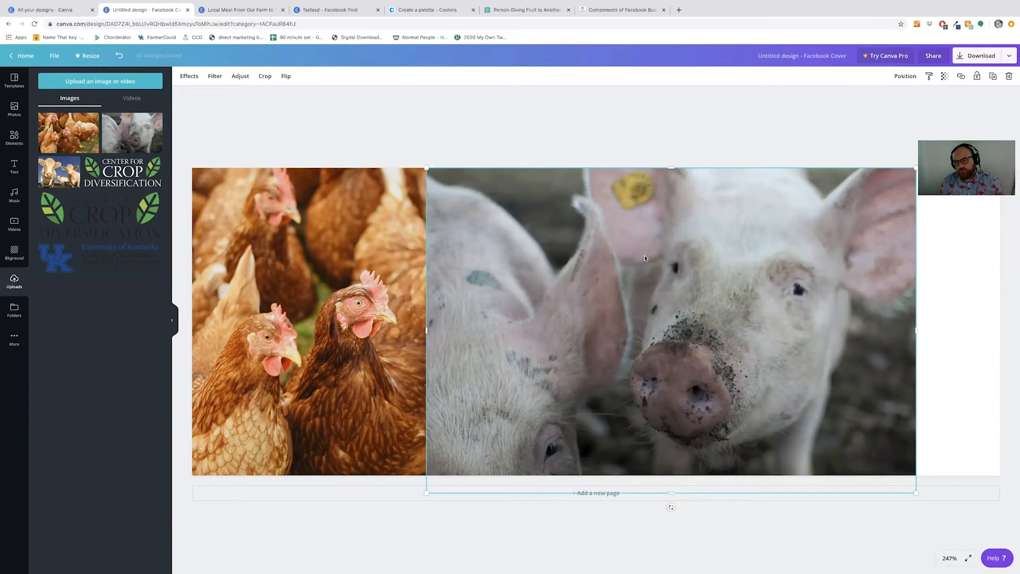
{"action": "left_click_drag", "start_coordinate": [658, 262], "coordinate": [742, 256]}
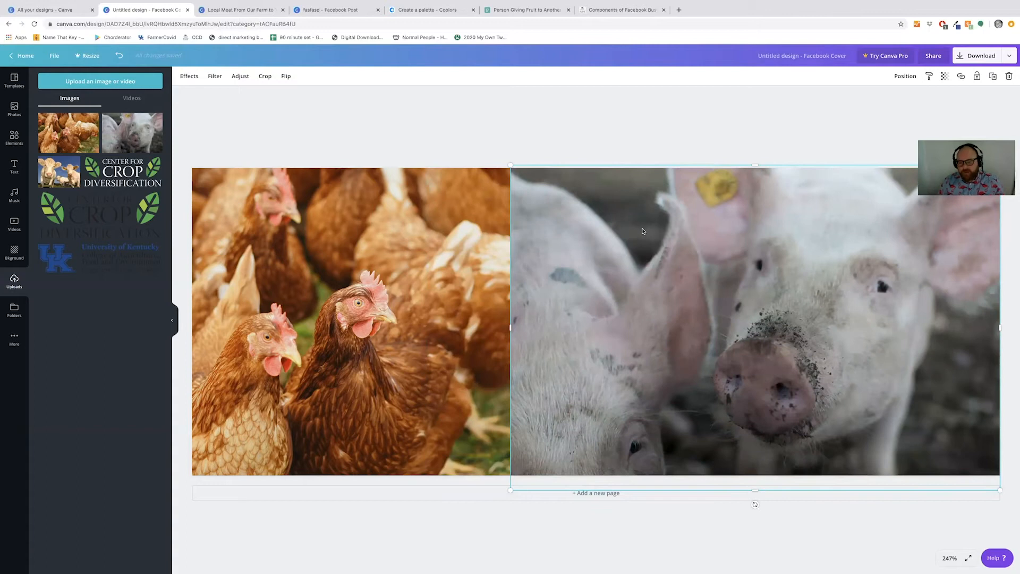
{"action": "left_click", "coordinate": [901, 77]}
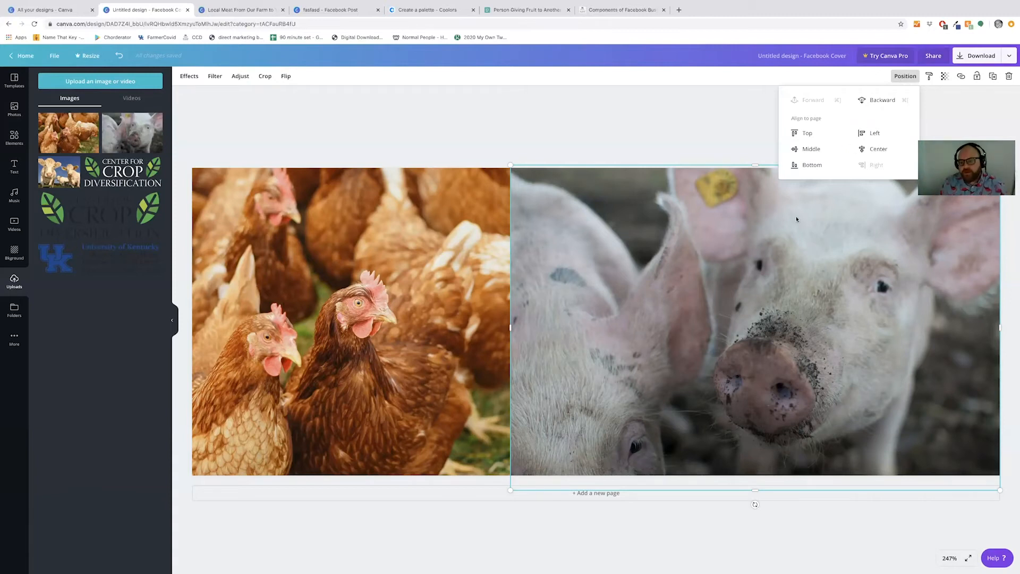
{"action": "left_click", "coordinate": [877, 102]}
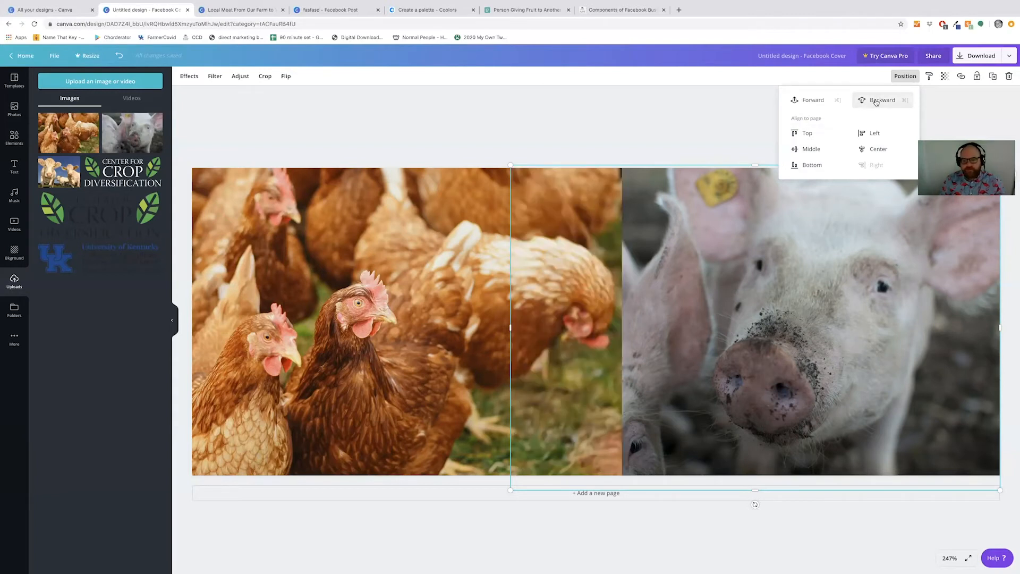
{"action": "left_click", "coordinate": [876, 102]}
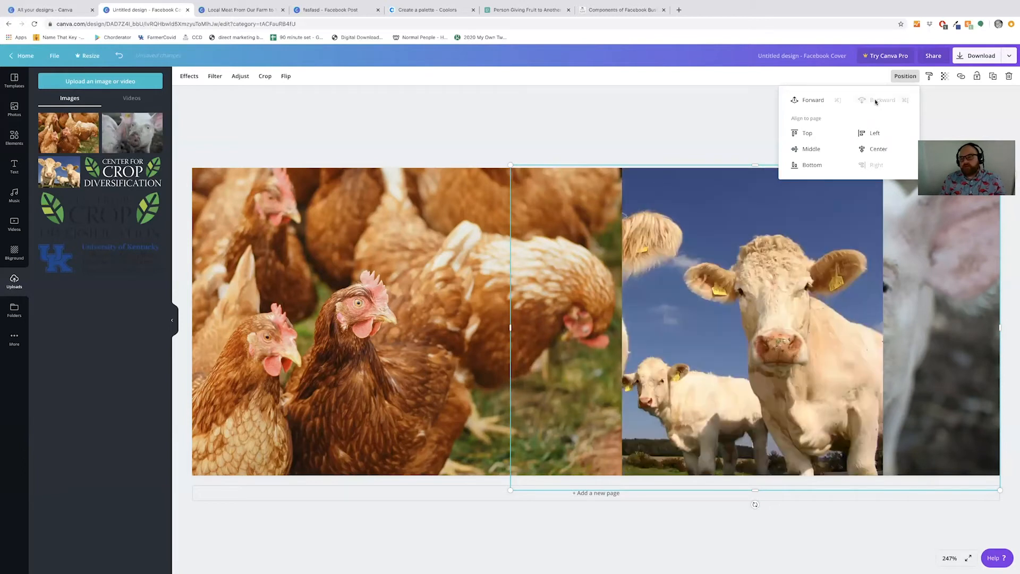
Step: Bring the cow photo to the front, above the chicken and pig photos
{"action": "left_click", "coordinate": [741, 254]}
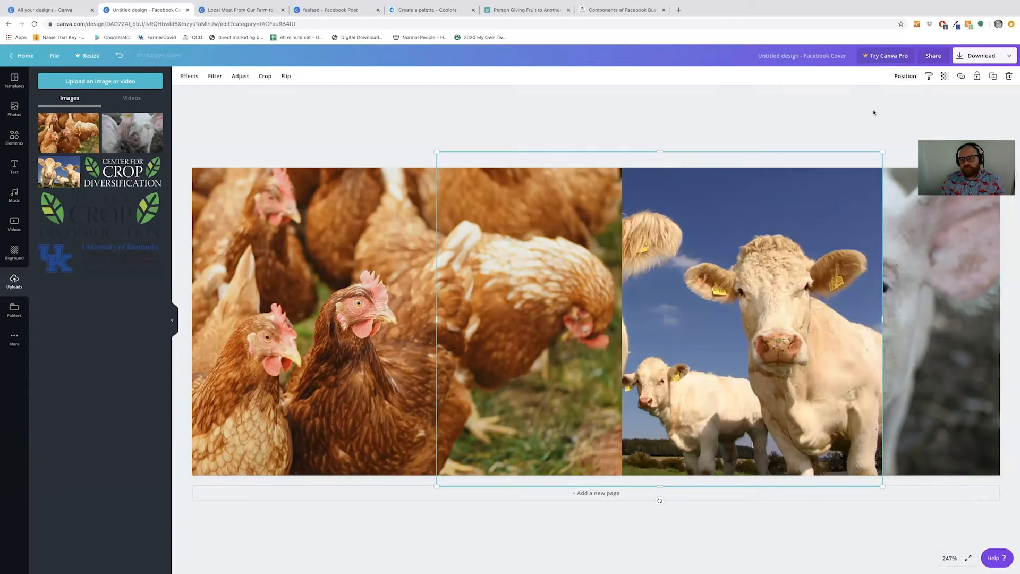
{"action": "left_click", "coordinate": [906, 77]}
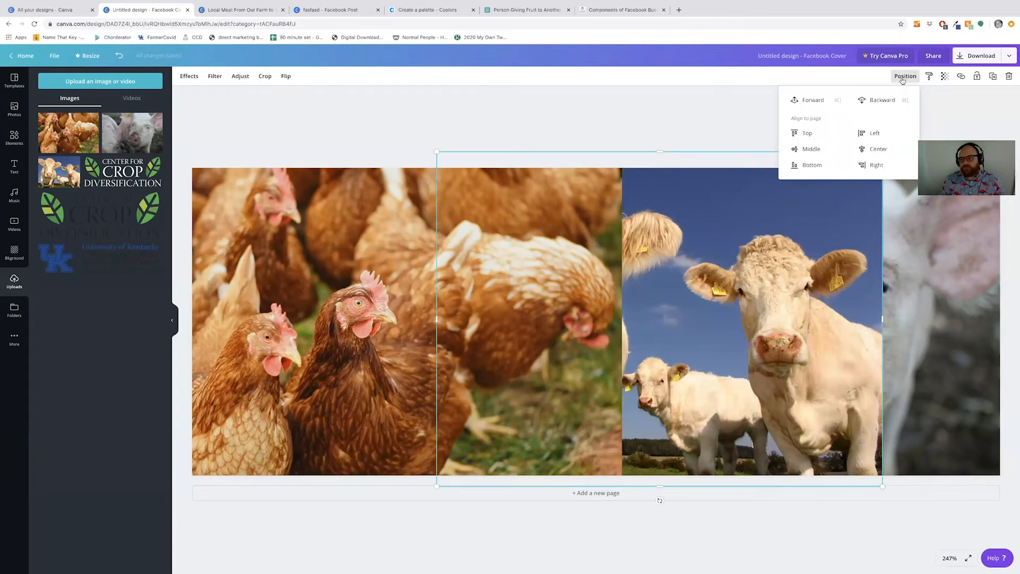
{"action": "left_click", "coordinate": [811, 101]}
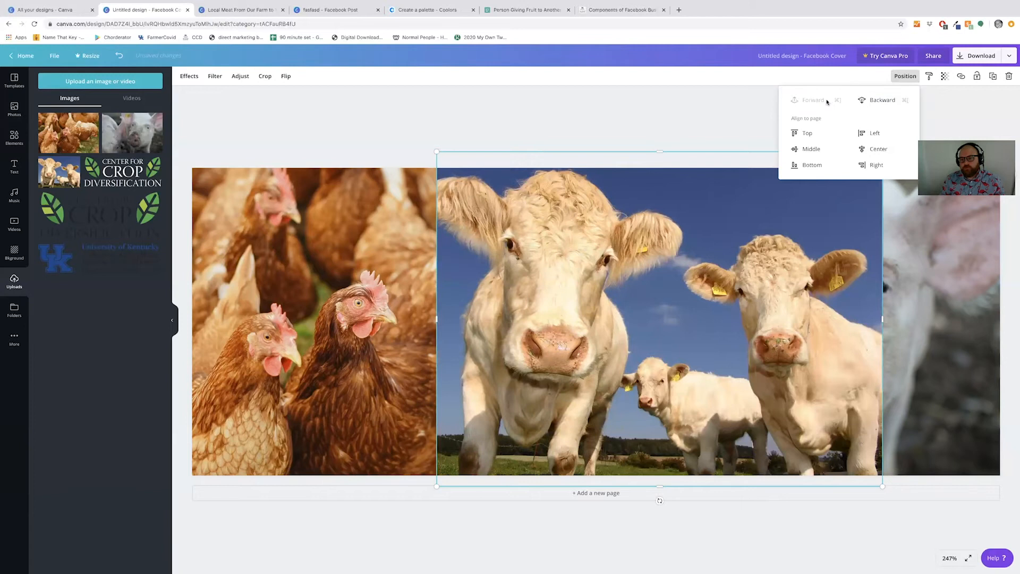
{"action": "left_click", "coordinate": [876, 101]}
{"action": "left_click", "coordinate": [876, 101]}
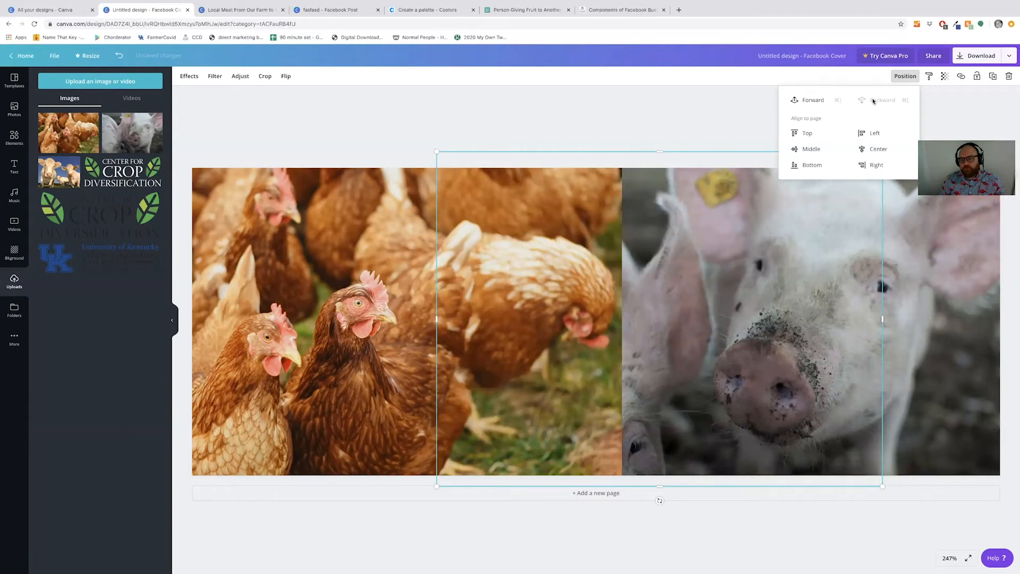
{"action": "left_click", "coordinate": [819, 102]}
{"action": "left_click", "coordinate": [819, 102]}
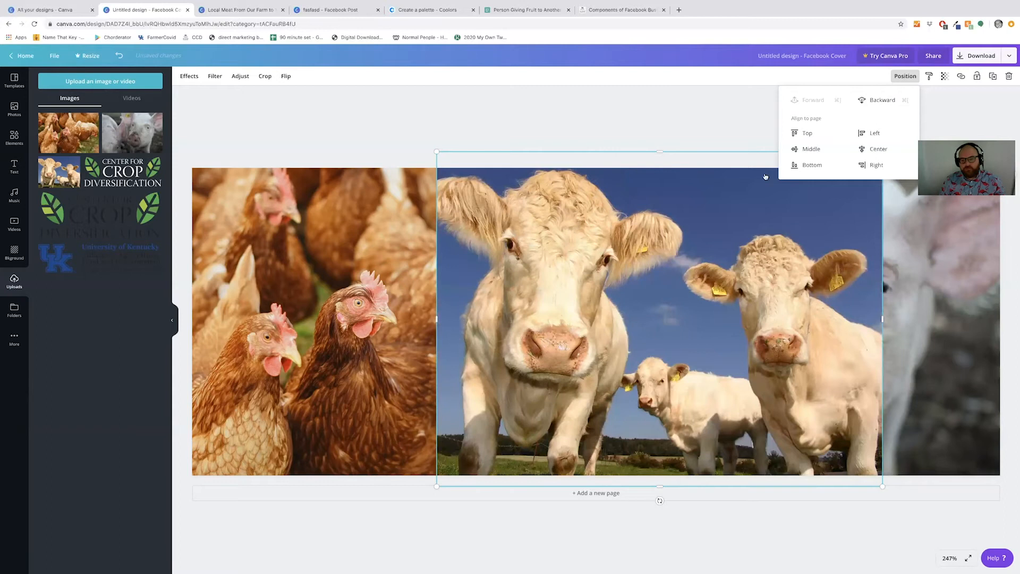
Step: Nudge the chicken photo slightly and shift the cow photo slightly to the right
{"action": "mouse_move", "coordinate": [744, 316]}
{"action": "left_mouse_down"}
{"action": "mouse_move", "coordinate": [790, 319]}
{"action": "mouse_move", "coordinate": [741, 319]}
{"action": "left_mouse_up"}
{"action": "left_click_drag", "start_coordinate": [359, 343], "coordinate": [358, 337]}
{"action": "left_click_drag", "start_coordinate": [481, 336], "coordinate": [500, 334]}
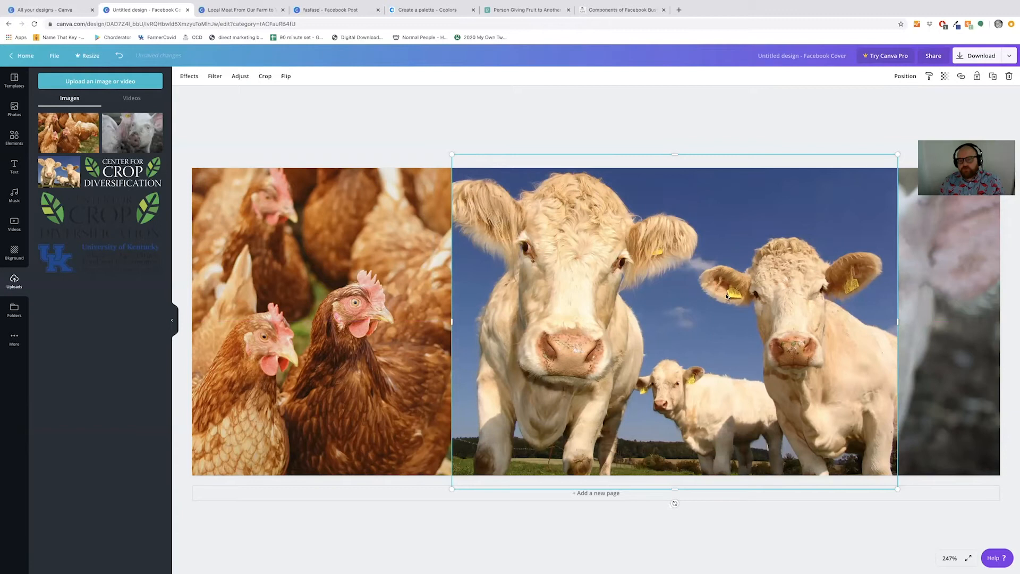
Step: Crop away the cow photo's right part, keeping the large front cow and the calf beside it
{"action": "left_click", "coordinate": [265, 76]}
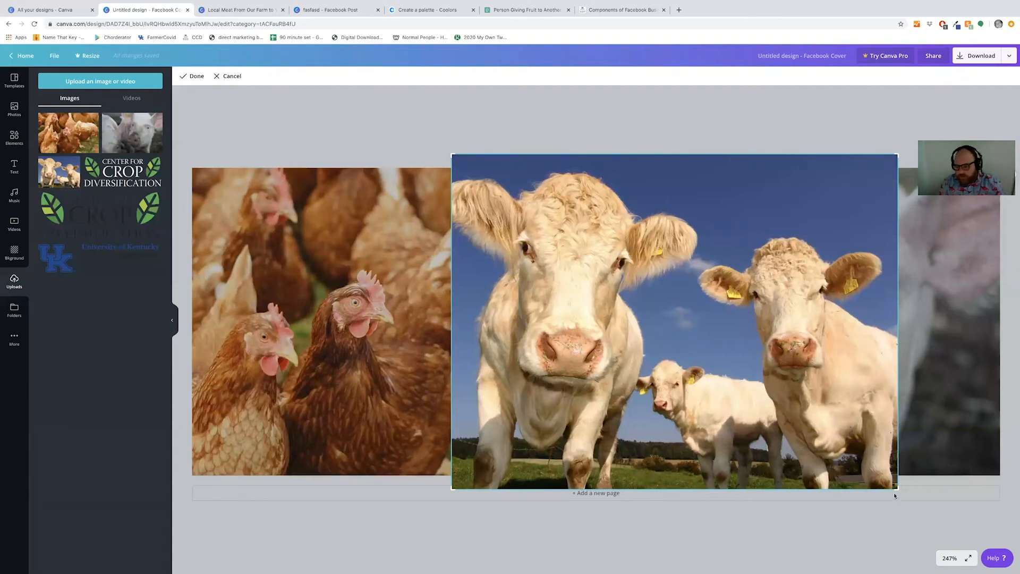
{"action": "left_click_drag", "start_coordinate": [897, 488], "coordinate": [711, 507]}
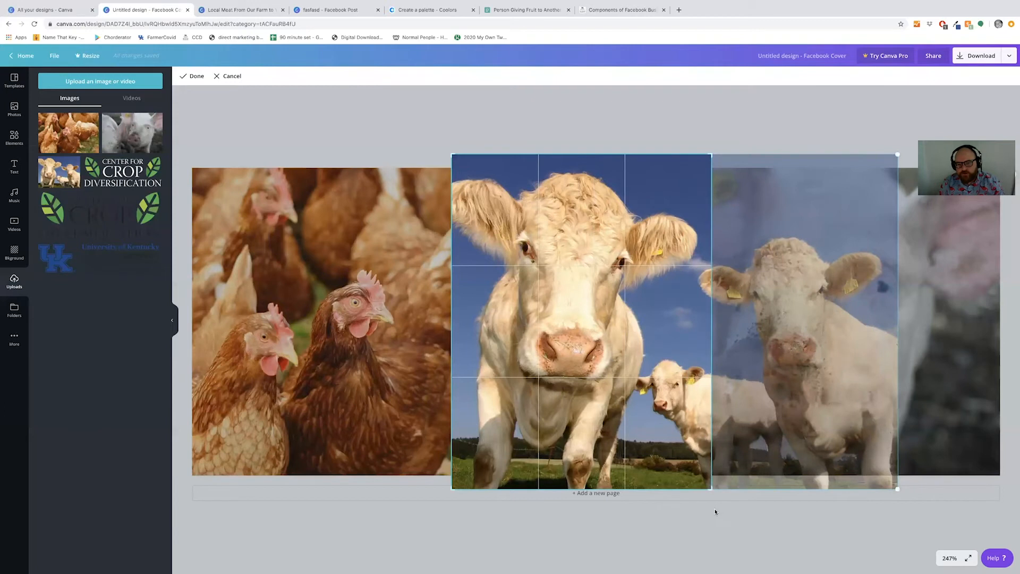
{"action": "left_click", "coordinate": [192, 76]}
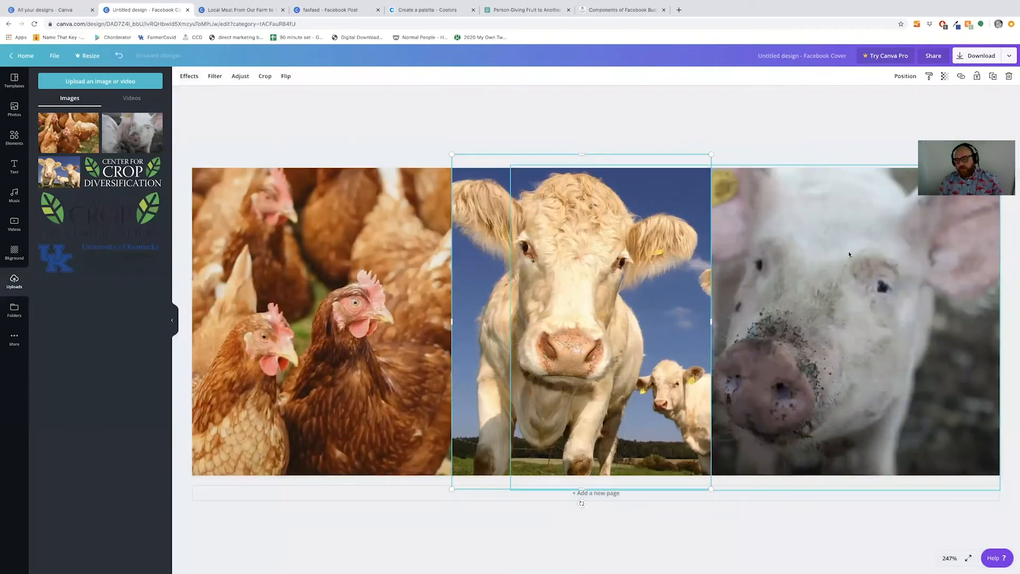
Step: Move the pig photo slightly to the right and position the cow photo between the chickens and the pig, covering the full height
{"action": "left_click_drag", "start_coordinate": [827, 295], "coordinate": [837, 294]}
{"action": "left_click_drag", "start_coordinate": [660, 304], "coordinate": [640, 304]}
{"action": "left_click", "coordinate": [565, 133]}
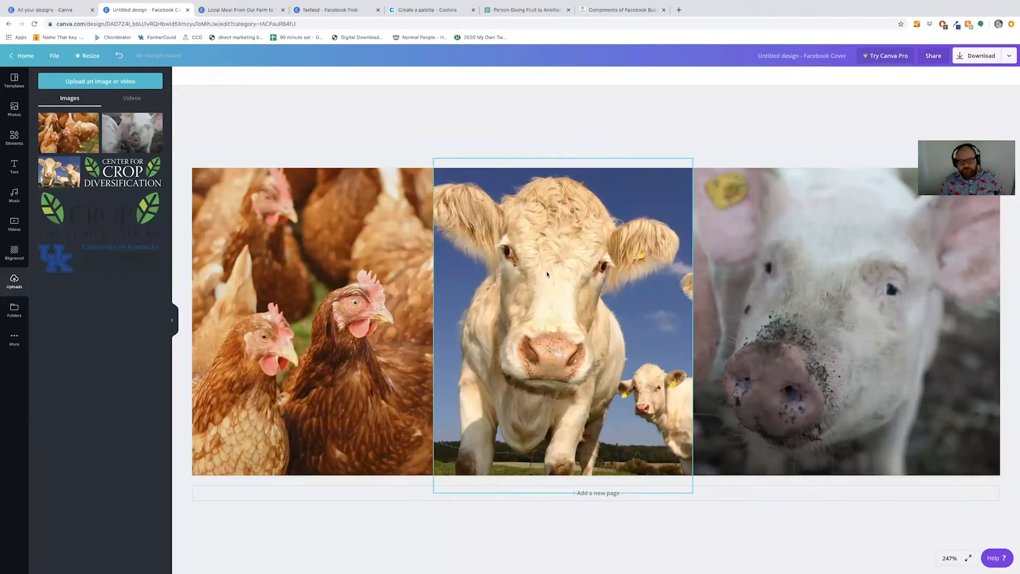
{"action": "left_click_drag", "start_coordinate": [546, 270], "coordinate": [546, 162]}
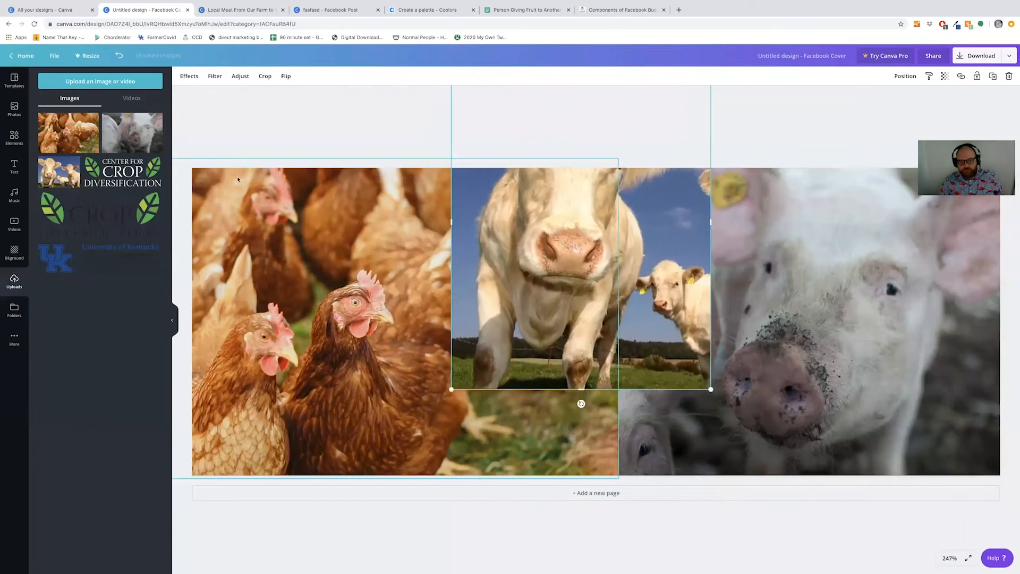
{"action": "left_click_drag", "start_coordinate": [580, 253], "coordinate": [580, 339]}
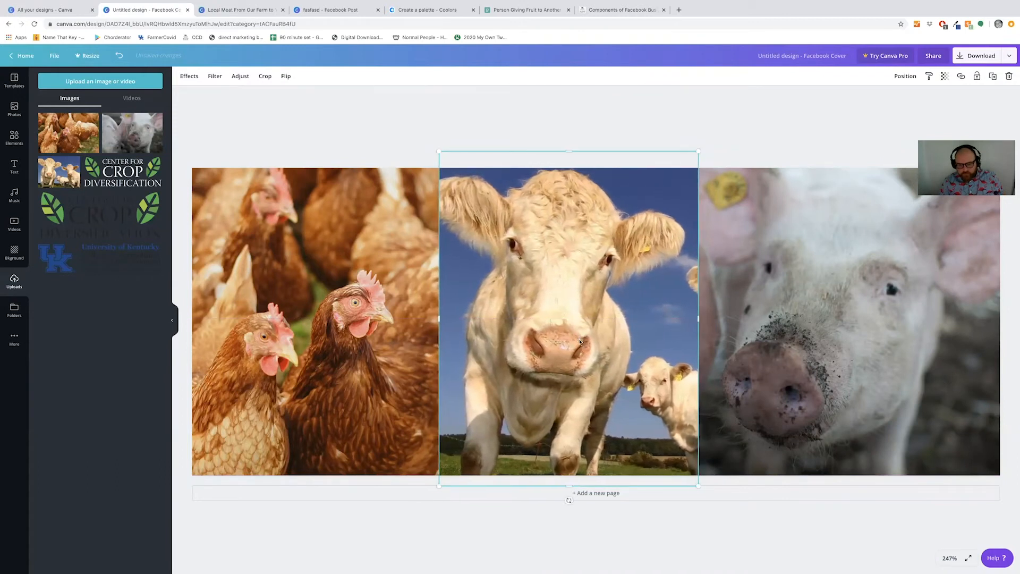
{"action": "left_click", "coordinate": [455, 109]}
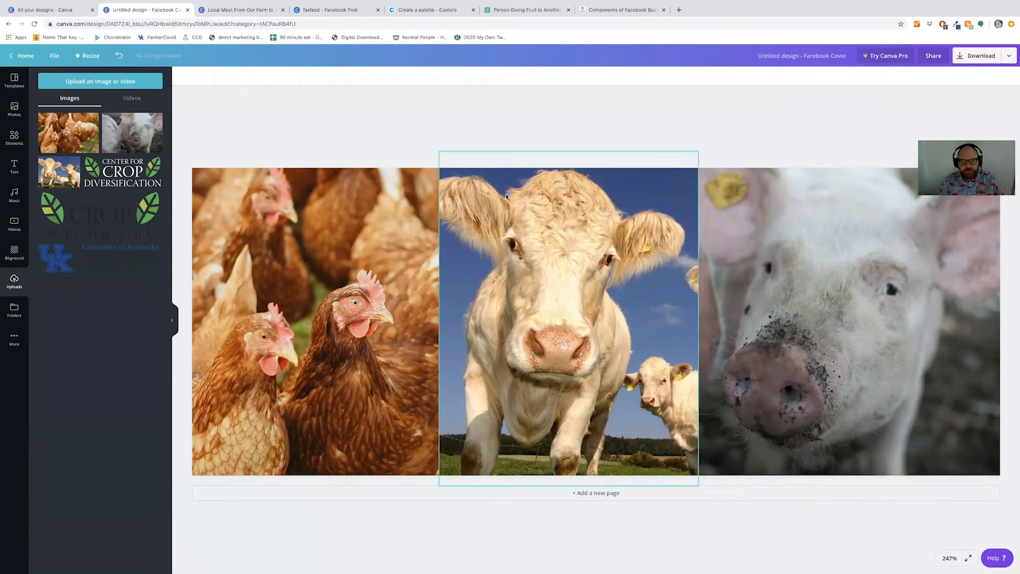
Step: Shrink the cow and chicken photos and overlap the cow on the lower right of the chickens
{"action": "left_click", "coordinate": [524, 218]}
{"action": "left_click_drag", "start_coordinate": [698, 153], "coordinate": [580, 249]}
{"action": "left_click", "coordinate": [230, 171]}
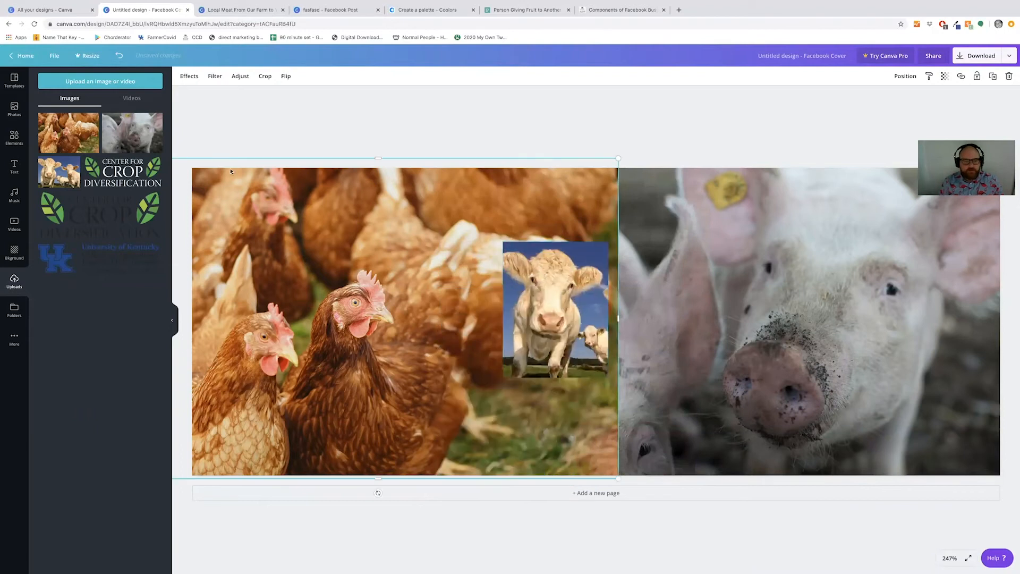
{"action": "left_click_drag", "start_coordinate": [618, 158], "coordinate": [354, 292]}
{"action": "left_click_drag", "start_coordinate": [309, 355], "coordinate": [383, 236]}
{"action": "left_click_drag", "start_coordinate": [553, 319], "coordinate": [405, 367]}
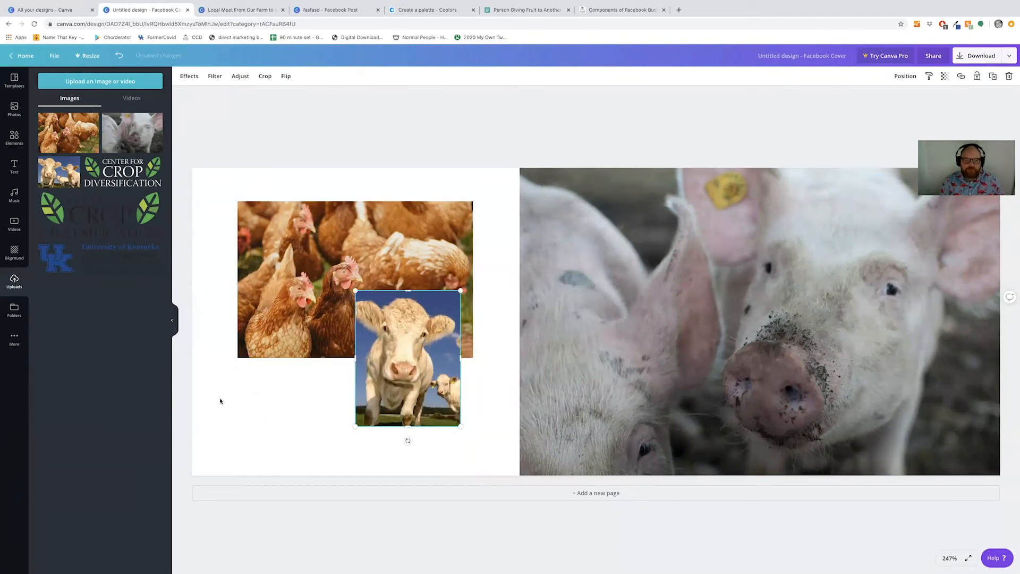
Step: Apply the plain green background to the cover and move the small cow photo to the lower left of the chickens
{"action": "left_click", "coordinate": [19, 264]}
{"action": "left_click_drag", "start_coordinate": [101, 186], "coordinate": [350, 299]}
{"action": "left_click_drag", "start_coordinate": [391, 382], "coordinate": [313, 412]}
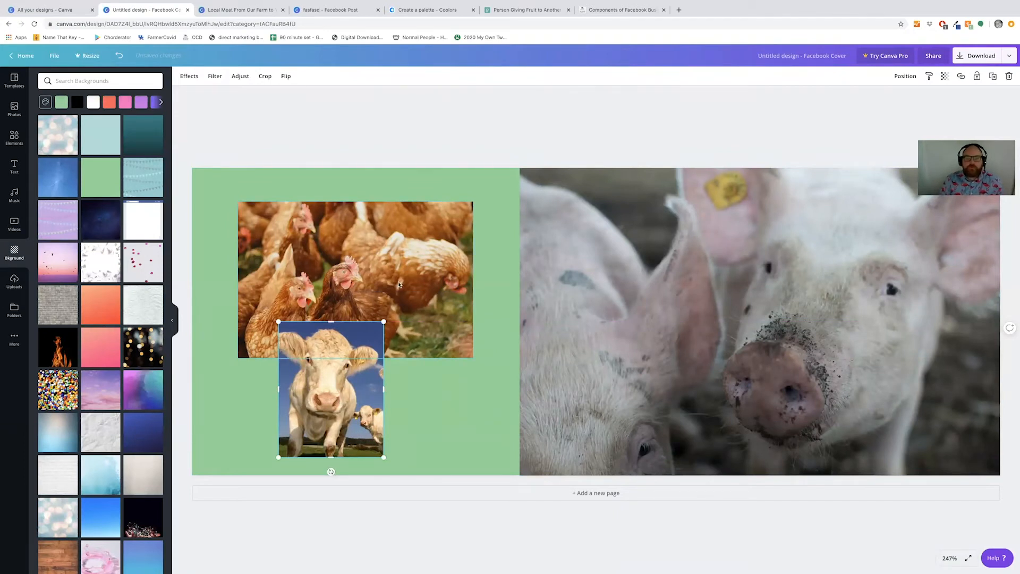
Step: Enlarge the chicken photo to fill the left half of the cover and shift it to the left
{"action": "left_click", "coordinate": [393, 266]}
{"action": "left_click_drag", "start_coordinate": [237, 202], "coordinate": [128, 124]}
{"action": "left_click_drag", "start_coordinate": [475, 353], "coordinate": [645, 470]}
{"action": "left_click_drag", "start_coordinate": [534, 415], "coordinate": [470, 427]}
Step: Enlarge the cow photo to the full cover height and place it in the middle, between the chickens and the pig
{"action": "left_click", "coordinate": [369, 407]}
{"action": "left_click_drag", "start_coordinate": [384, 322], "coordinate": [546, 184]}
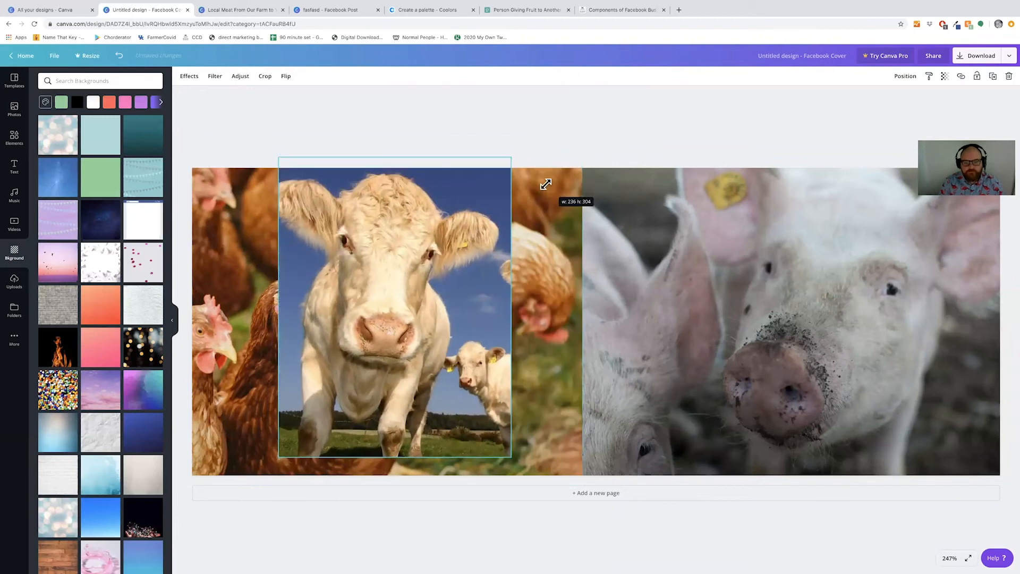
{"action": "left_click_drag", "start_coordinate": [339, 323], "coordinate": [438, 379]}
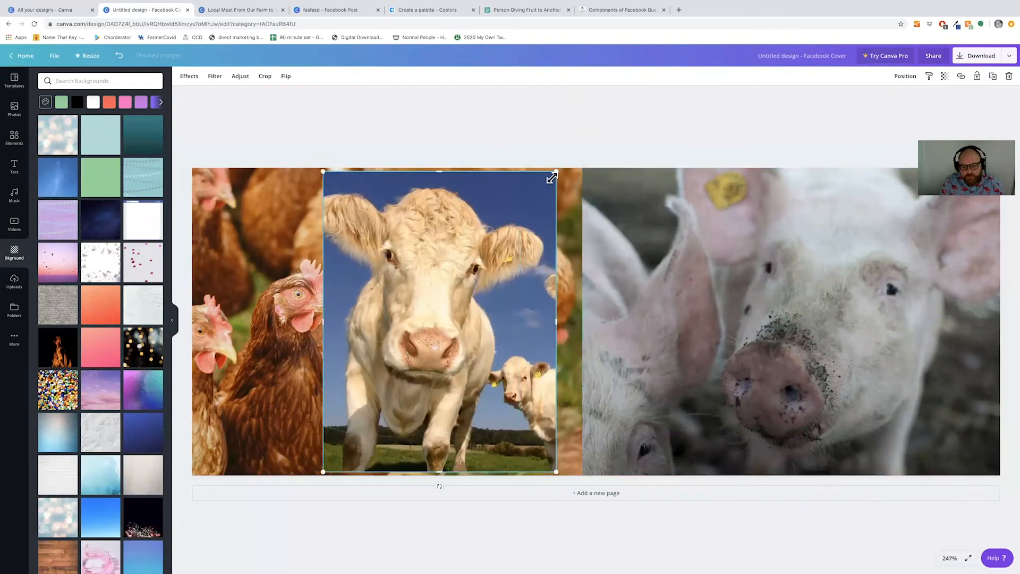
{"action": "left_click_drag", "start_coordinate": [552, 178], "coordinate": [475, 277]}
{"action": "left_click_drag", "start_coordinate": [421, 370], "coordinate": [466, 263]}
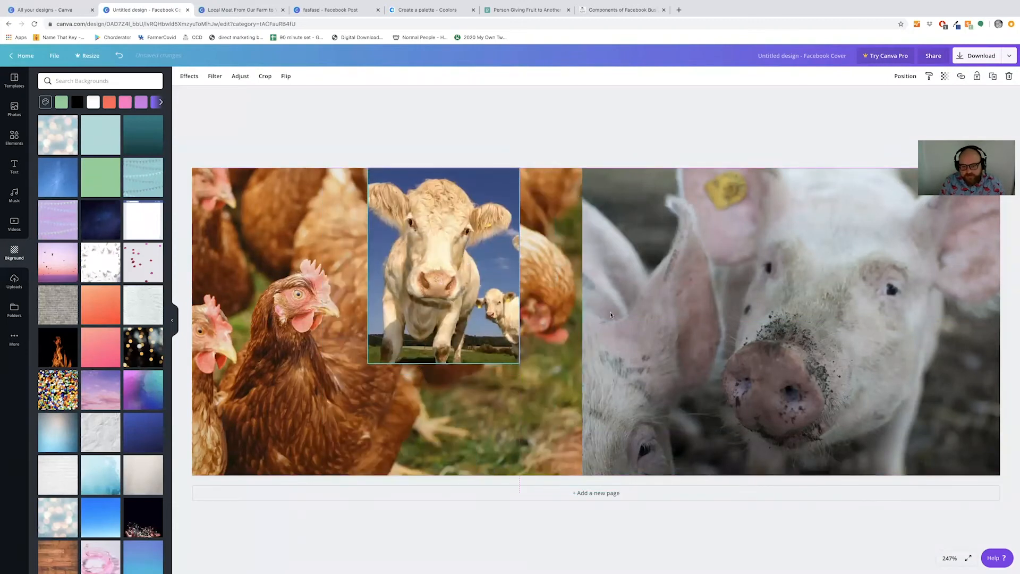
{"action": "left_click_drag", "start_coordinate": [520, 364], "coordinate": [620, 493]}
{"action": "left_click_drag", "start_coordinate": [491, 355], "coordinate": [542, 353]}
{"action": "left_click", "coordinate": [540, 113]}
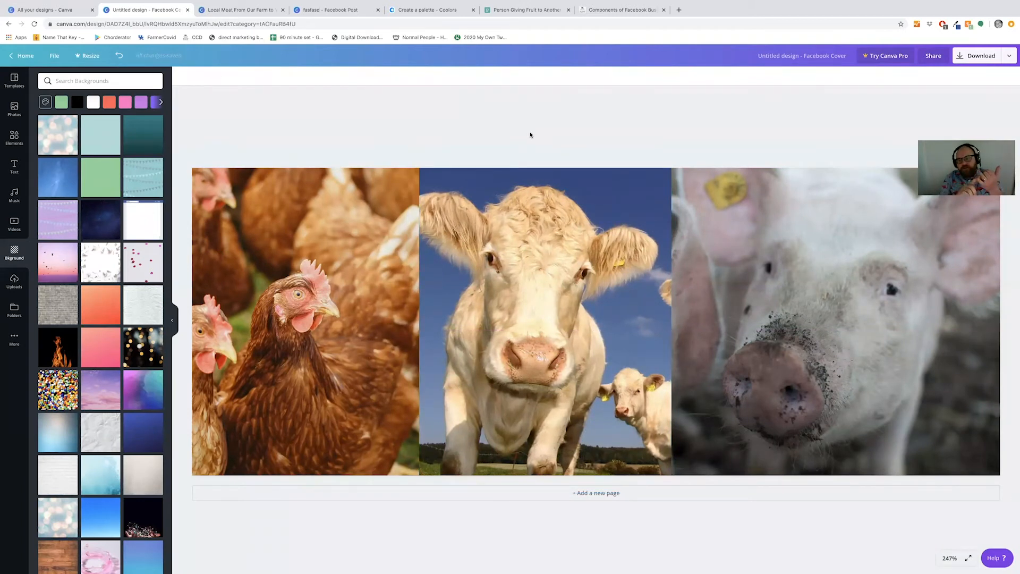
Step: Try the transparency setting on the cow photo and put it back to 100
{"action": "left_click", "coordinate": [545, 242]}
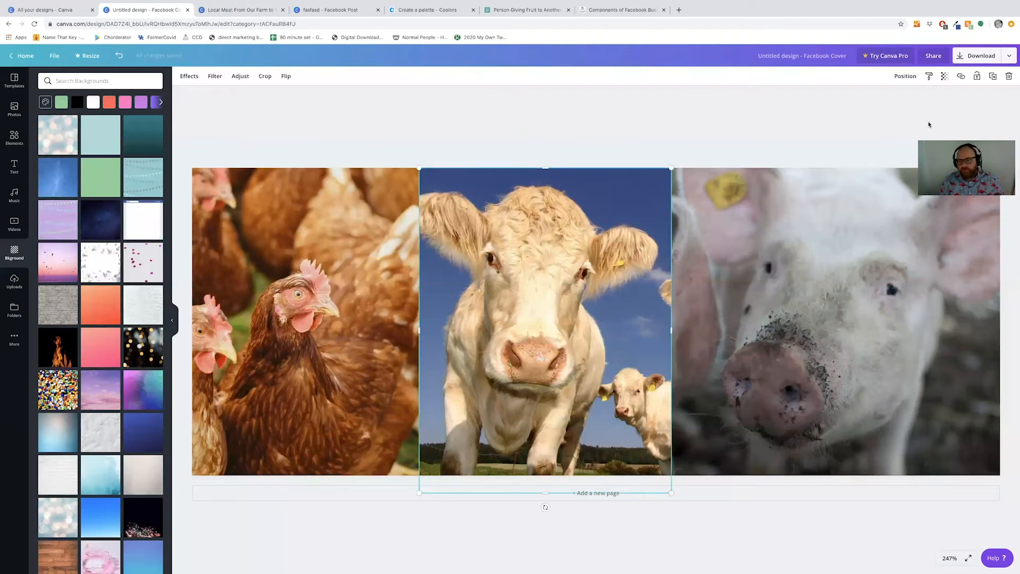
{"action": "left_click", "coordinate": [945, 77]}
{"action": "mouse_move", "coordinate": [911, 100]}
{"action": "left_mouse_down"}
{"action": "mouse_move", "coordinate": [889, 99]}
{"action": "mouse_move", "coordinate": [921, 98]}
{"action": "left_mouse_up"}
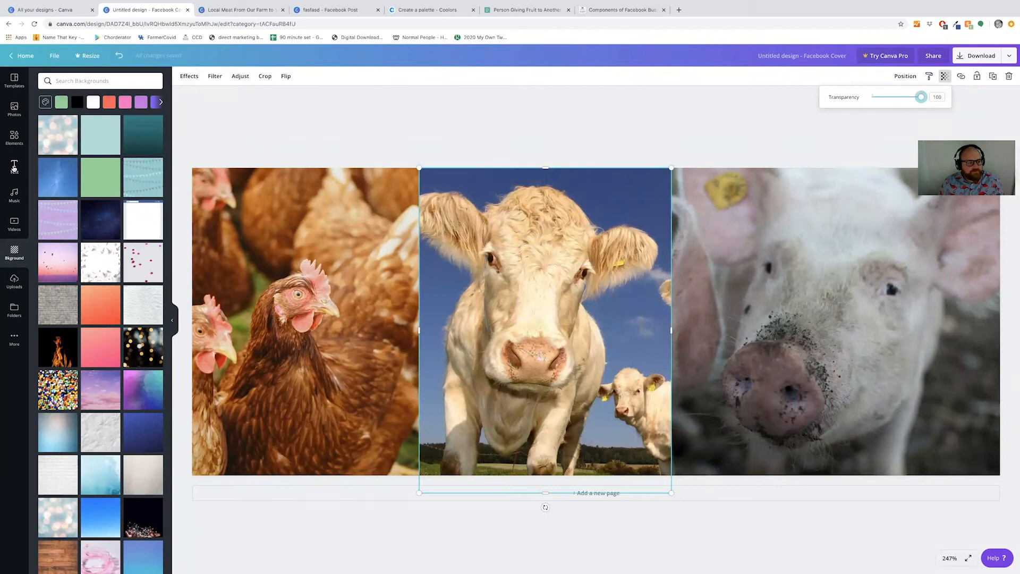
Step: Add a heading to the cover and place it near the bottom, over the cow photo
{"action": "left_click", "coordinate": [15, 167]}
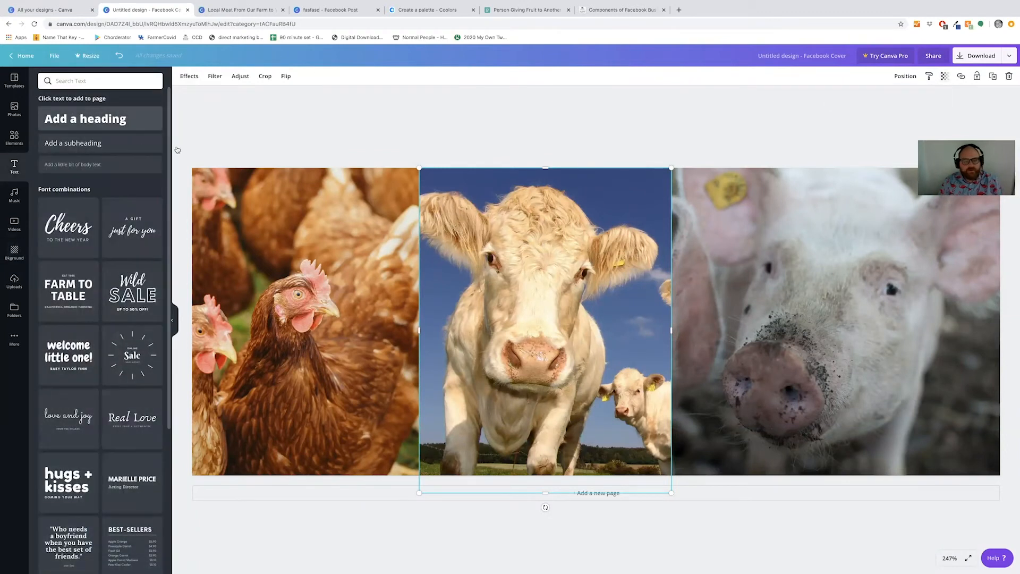
{"action": "left_click", "coordinate": [85, 118]}
{"action": "left_click_drag", "start_coordinate": [585, 316], "coordinate": [581, 420]}
Step: Replace the heading's placeholder text with "From Our Farm to Your Table"
{"action": "left_click", "coordinate": [583, 431]}
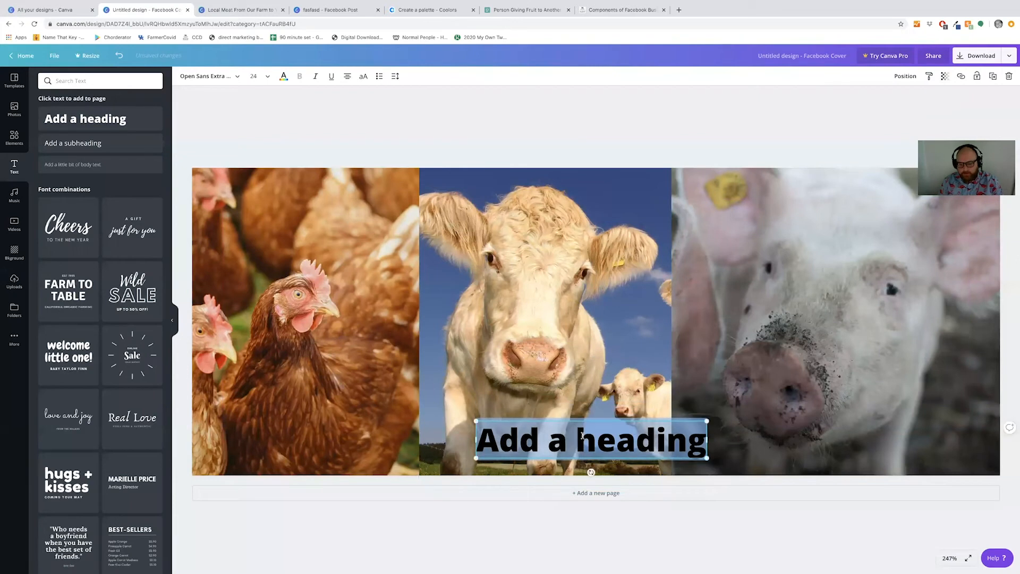
{"action": "type", "text": "From a"}
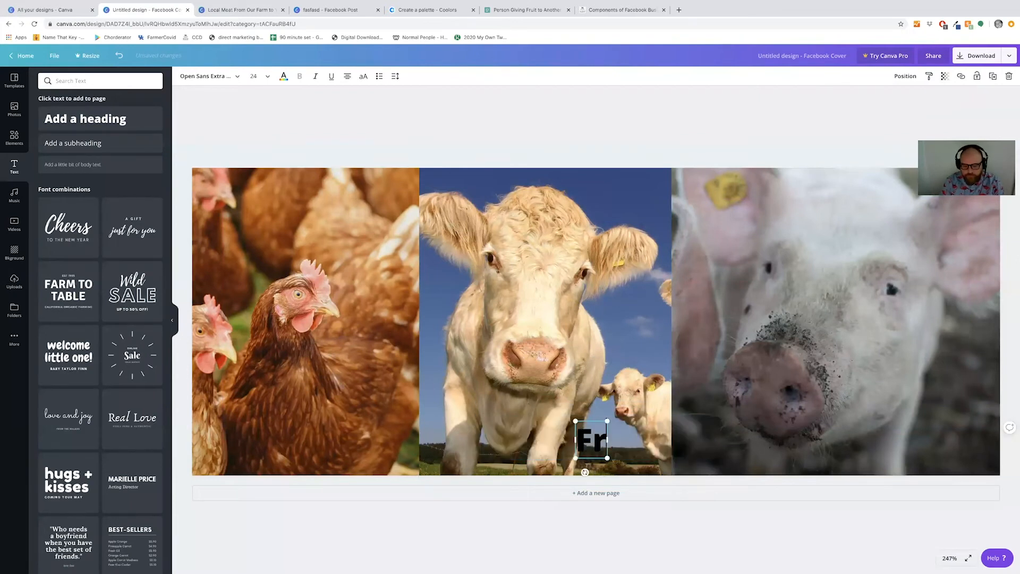
{"action": "key", "text": "BackSpace"}
{"action": "key", "text": "BackSpace"}
{"action": "type", "text": "Our Farm to y"}
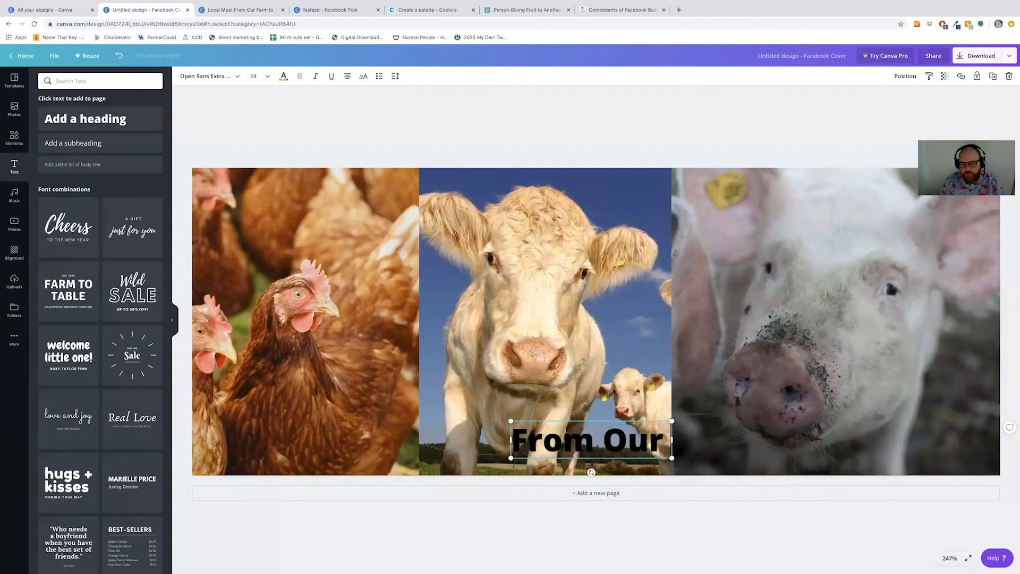
{"action": "key", "text": "BackSpace"}
{"action": "type", "text": "Your Table"}
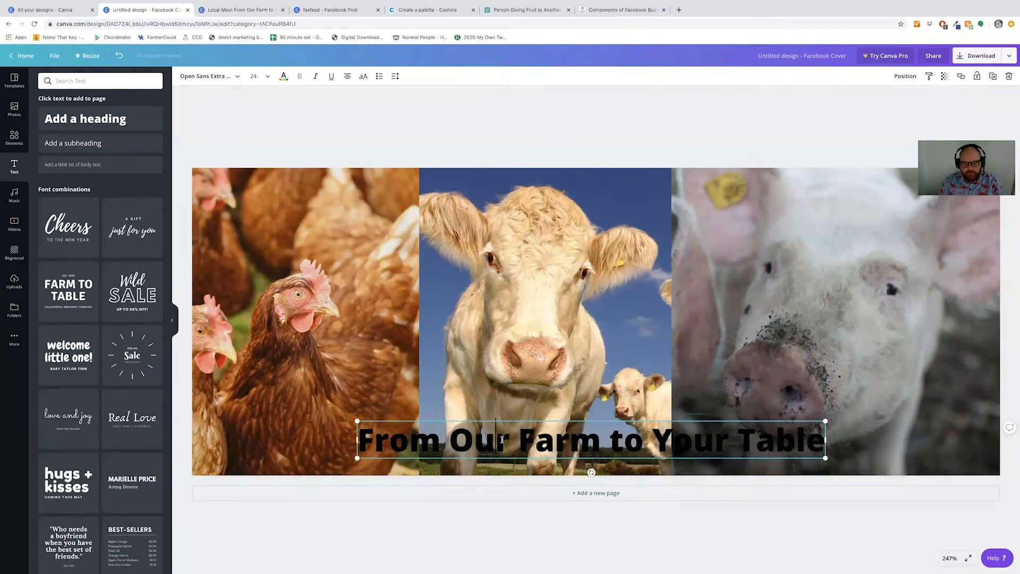
Step: Color the whole "From Our Farm to Your Table" heading white
{"action": "key", "text": "ctrl+a"}
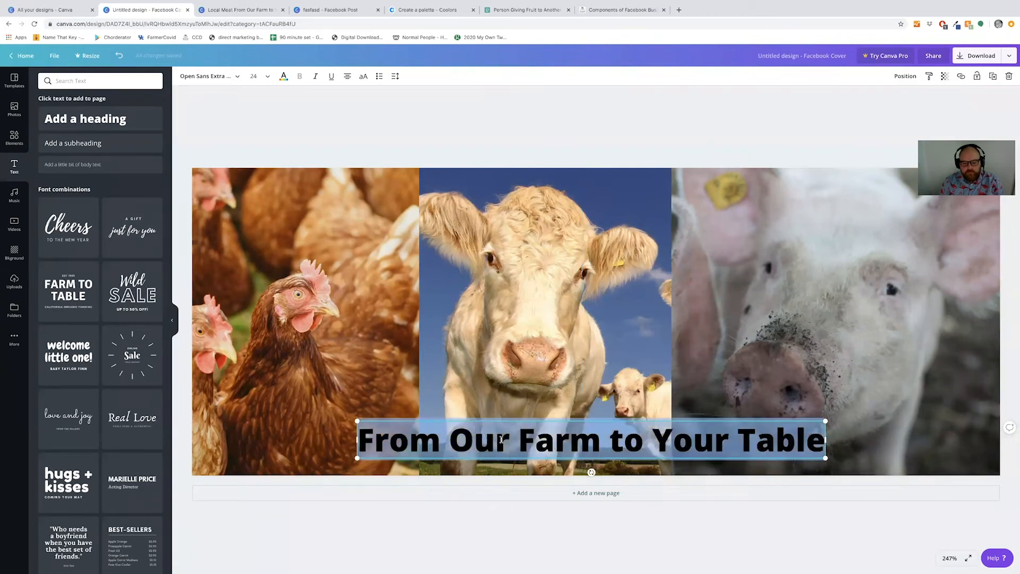
{"action": "left_click", "coordinate": [284, 77]}
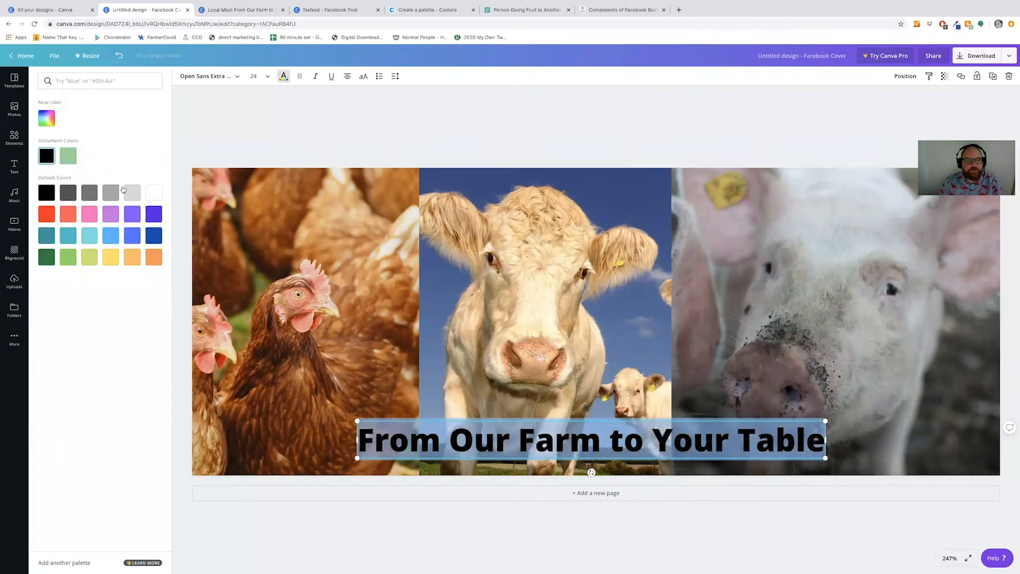
{"action": "left_click", "coordinate": [156, 194]}
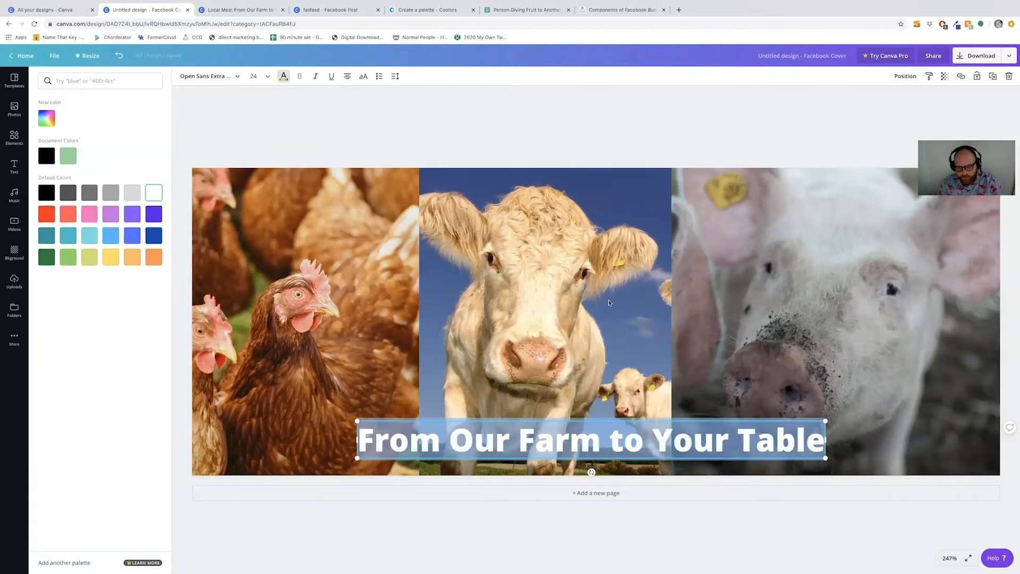
{"action": "left_click", "coordinate": [599, 147]}
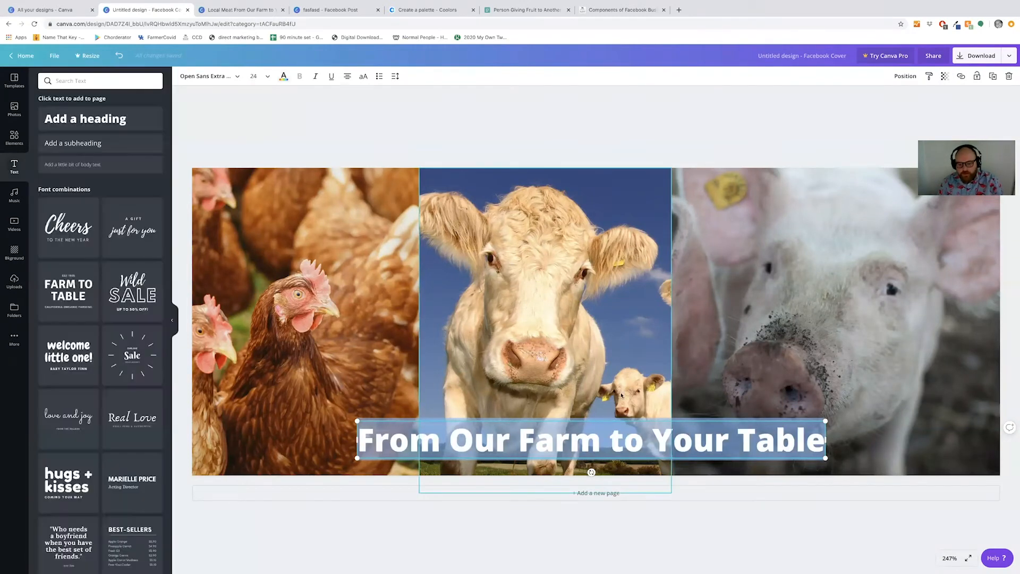
Step: Move the heading to the lower left of the cover, starting over the chicken photo
{"action": "left_click", "coordinate": [625, 426]}
{"action": "left_click_drag", "start_coordinate": [629, 423], "coordinate": [495, 422]}
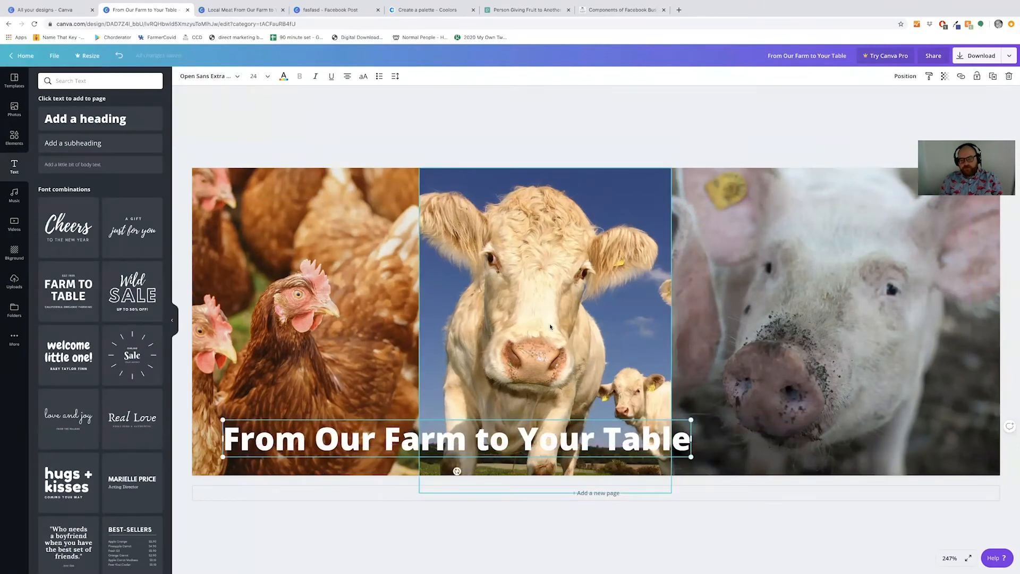
{"action": "left_click_drag", "start_coordinate": [556, 428], "coordinate": [541, 432]}
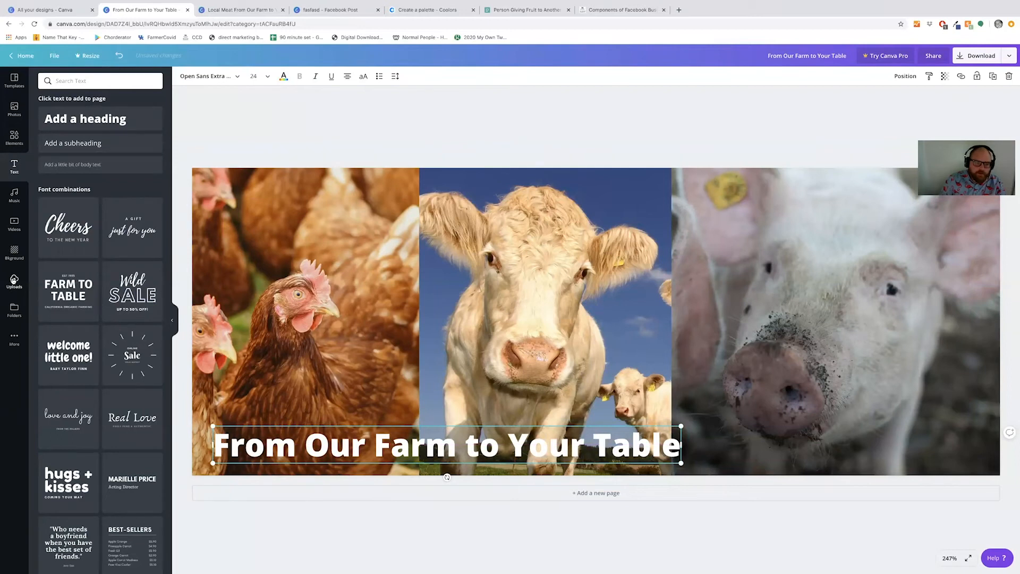
Step: Add the uploaded white Center for Crop Diversification logo to the cover's lower right corner, shrink it slightly, and shift the heading a little toward it
{"action": "left_click", "coordinate": [14, 281]}
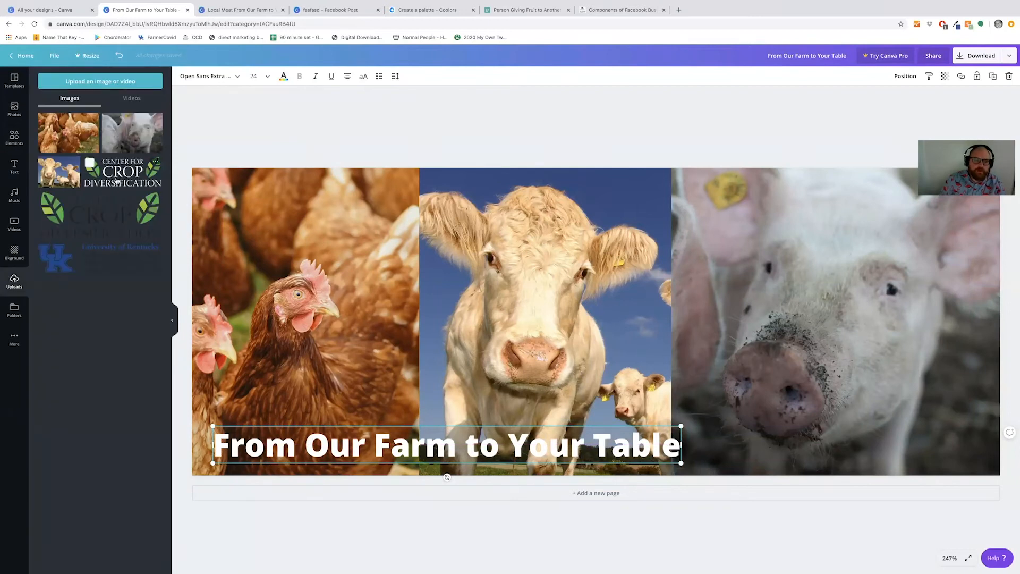
{"action": "left_click", "coordinate": [90, 166]}
{"action": "left_click_drag", "start_coordinate": [396, 241], "coordinate": [660, 341]}
{"action": "left_click_drag", "start_coordinate": [780, 390], "coordinate": [878, 434]}
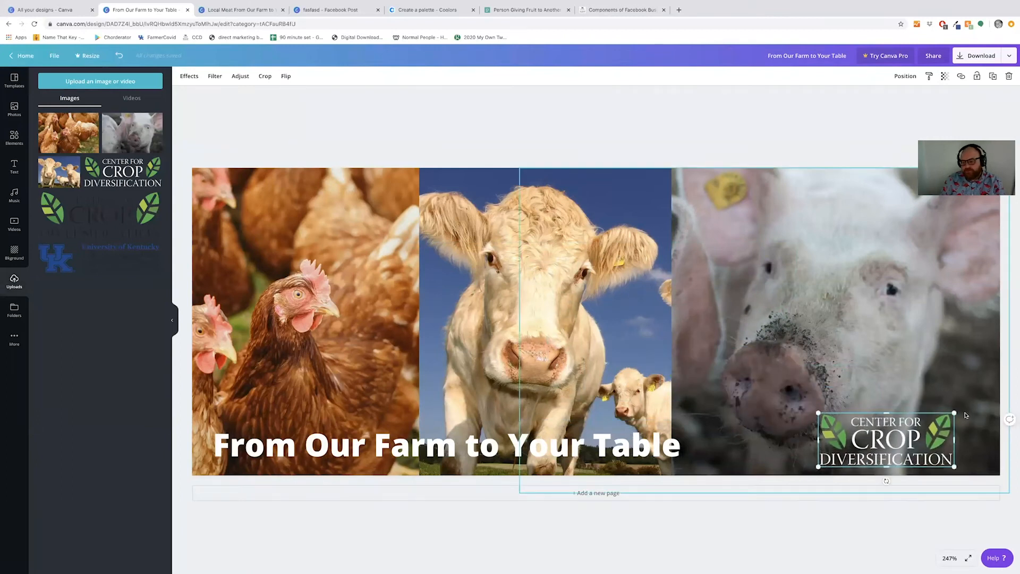
{"action": "left_click_drag", "start_coordinate": [955, 413], "coordinate": [921, 446]}
{"action": "left_click_drag", "start_coordinate": [611, 450], "coordinate": [647, 451]}
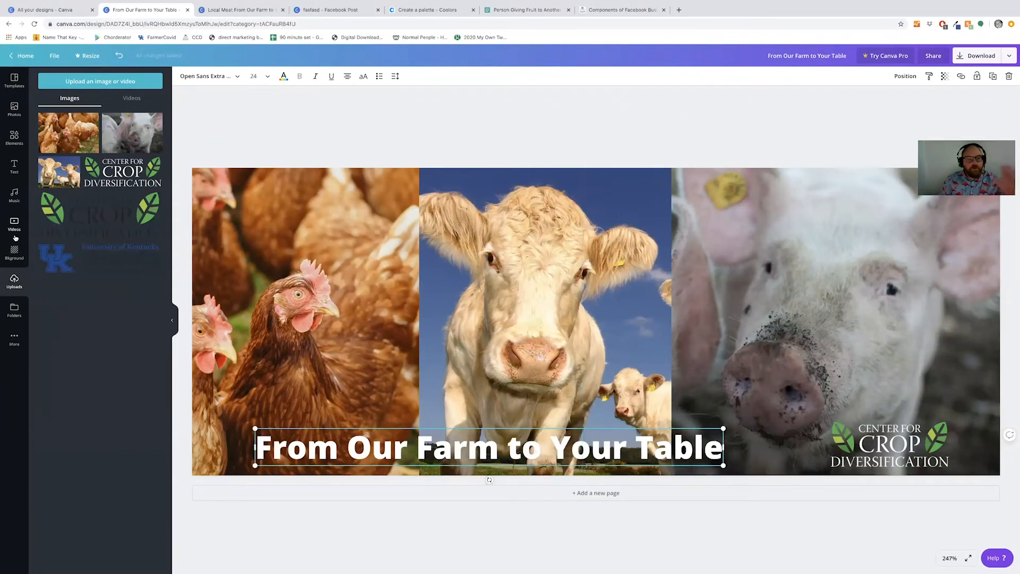
Step: Add a square shape and stretch it into a full-width band along the cover's lower edge, covering the heading and logo area
{"action": "left_click", "coordinate": [14, 139]}
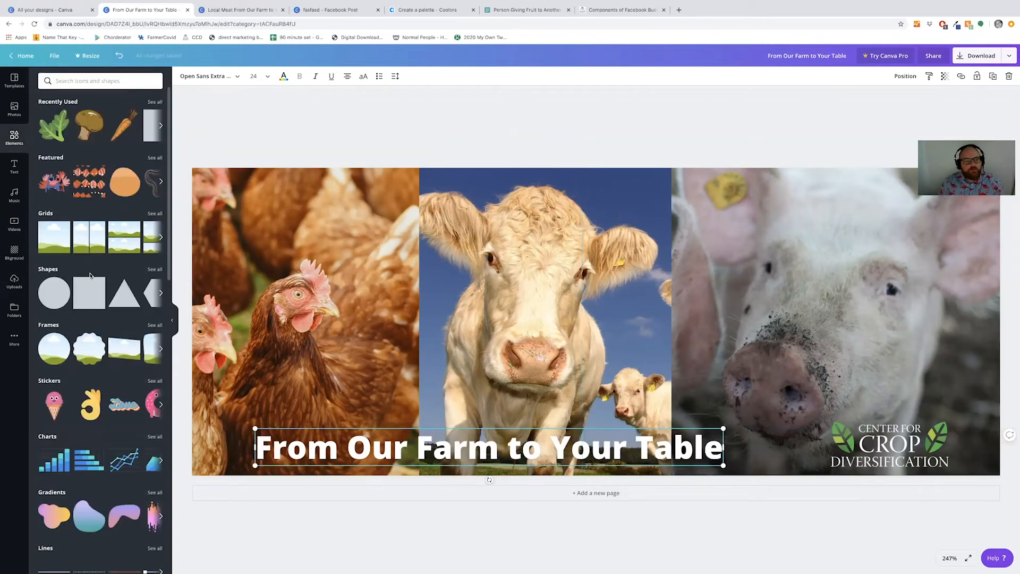
{"action": "left_click", "coordinate": [90, 292]}
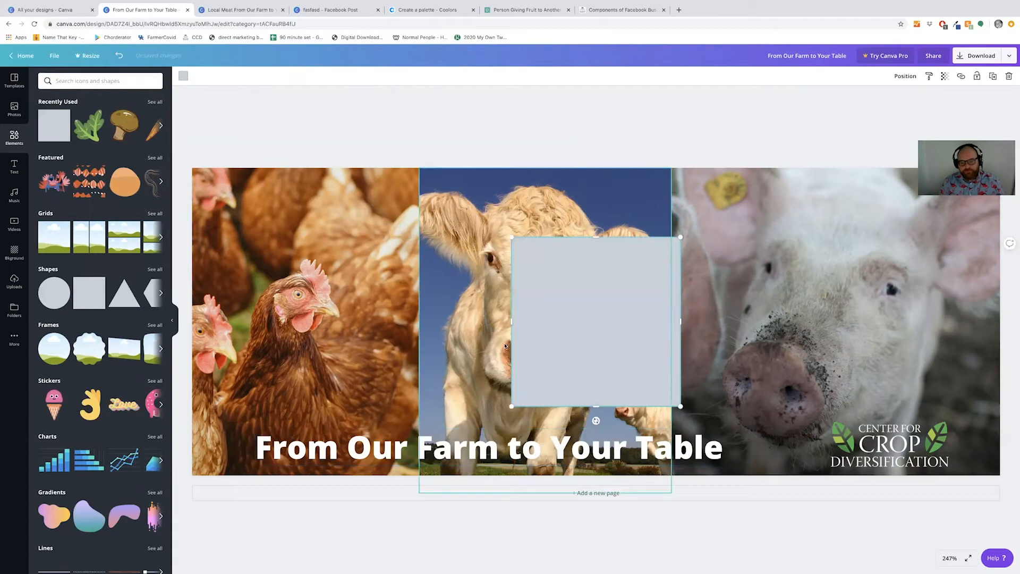
{"action": "left_click_drag", "start_coordinate": [528, 319], "coordinate": [209, 503]}
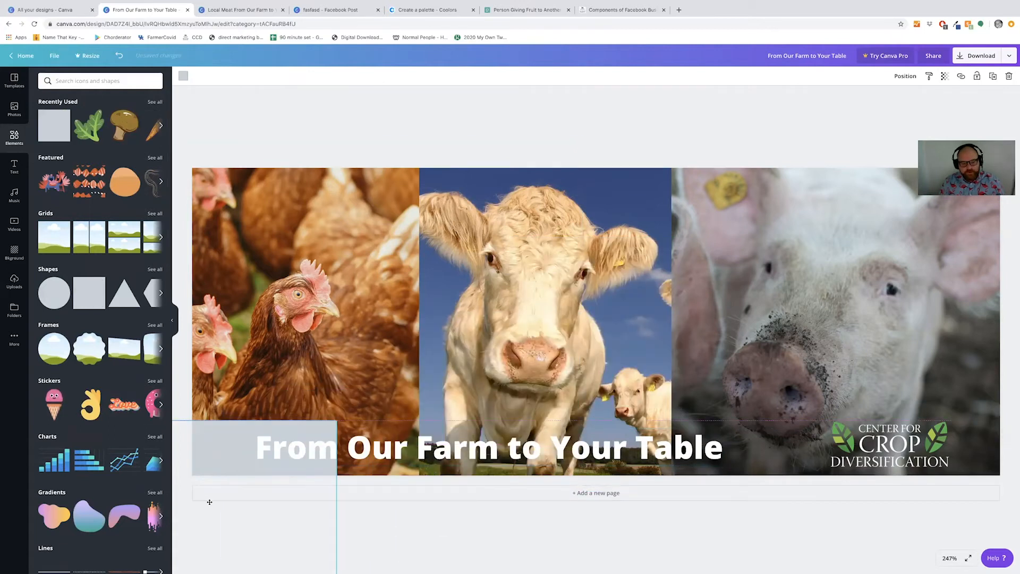
{"action": "left_click_drag", "start_coordinate": [337, 501], "coordinate": [1001, 540]}
{"action": "left_click_drag", "start_coordinate": [774, 453], "coordinate": [772, 447]}
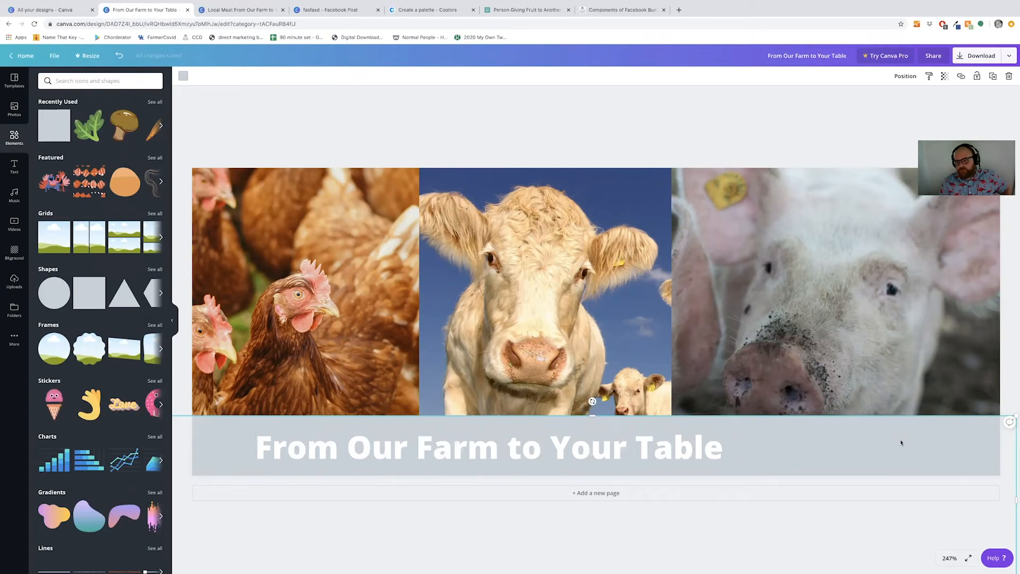
{"action": "left_click_drag", "start_coordinate": [896, 438], "coordinate": [897, 441]}
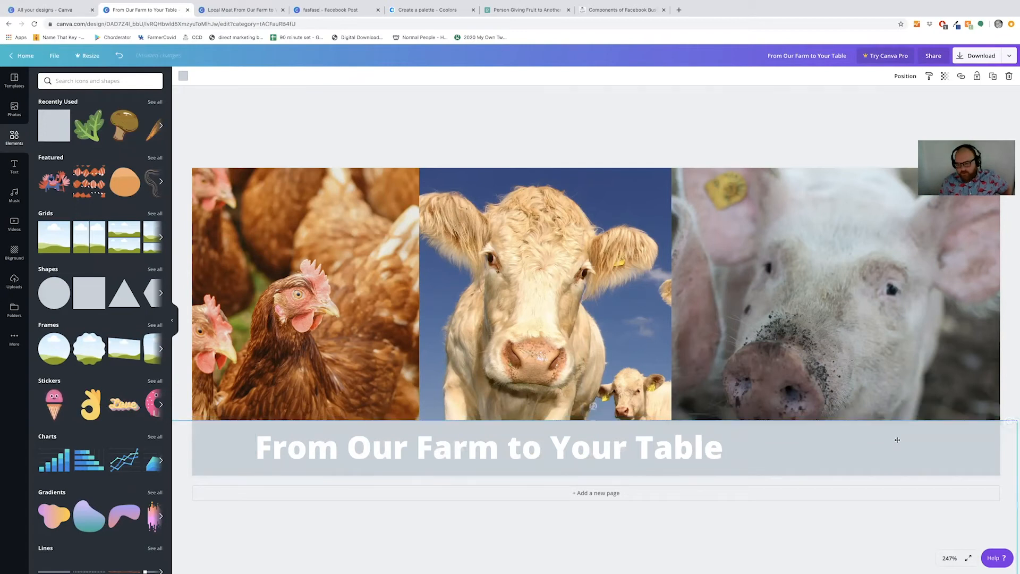
Step: Send the band backward behind the Center for Crop Diversification logo, and make the logo slightly smaller so it fits within the band
{"action": "left_click", "coordinate": [906, 77]}
{"action": "left_click", "coordinate": [885, 100]}
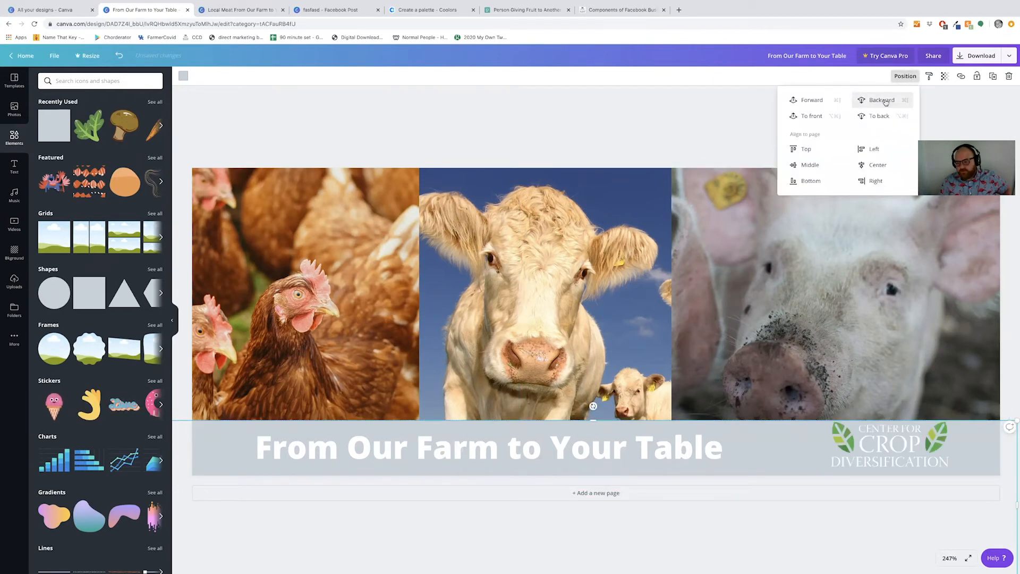
{"action": "left_click", "coordinate": [891, 449]}
{"action": "left_click_drag", "start_coordinate": [951, 422], "coordinate": [902, 447]}
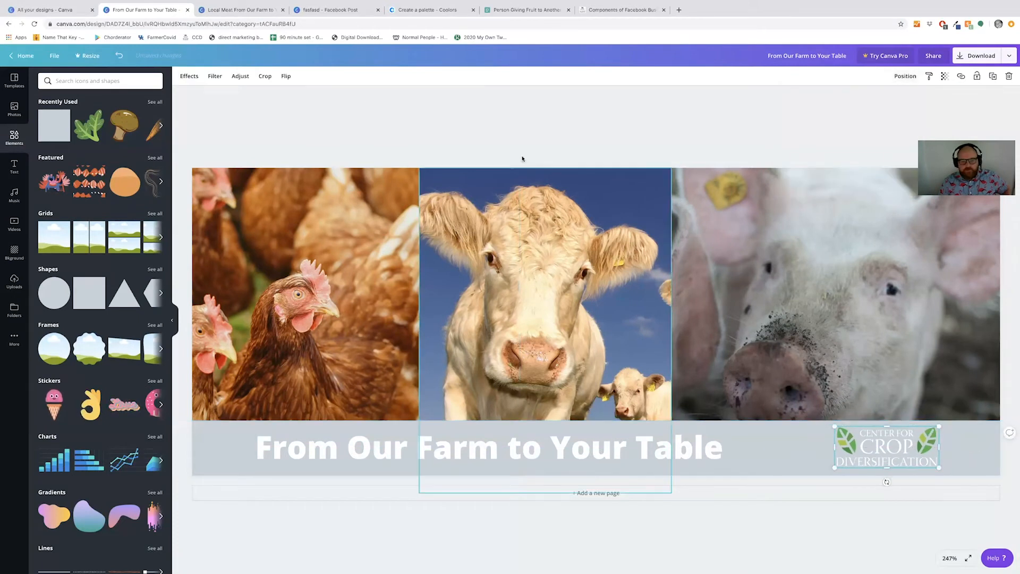
Step: Fill the band behind the heading and logo with black
{"action": "left_click", "coordinate": [204, 450]}
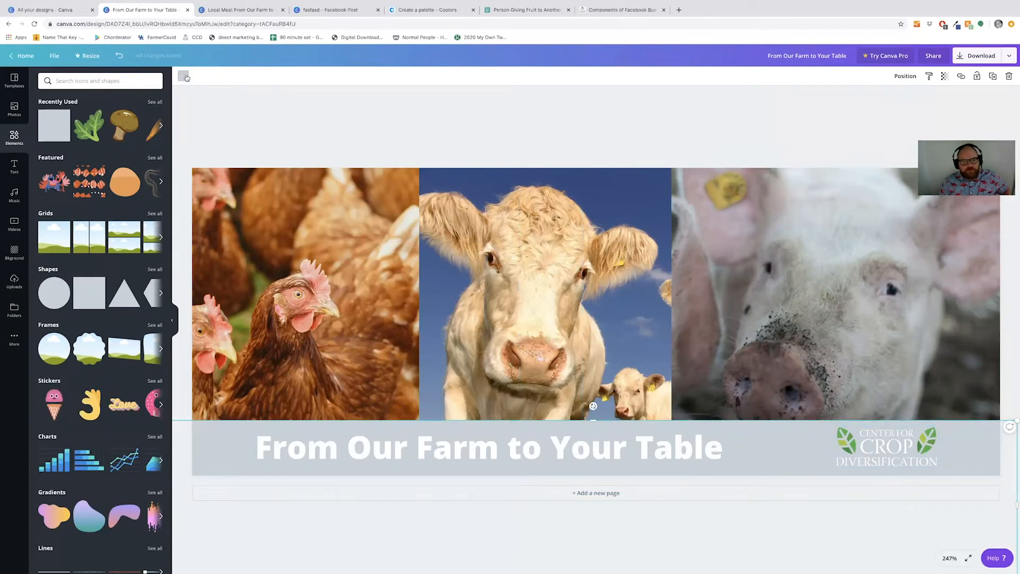
{"action": "left_click", "coordinate": [183, 76]}
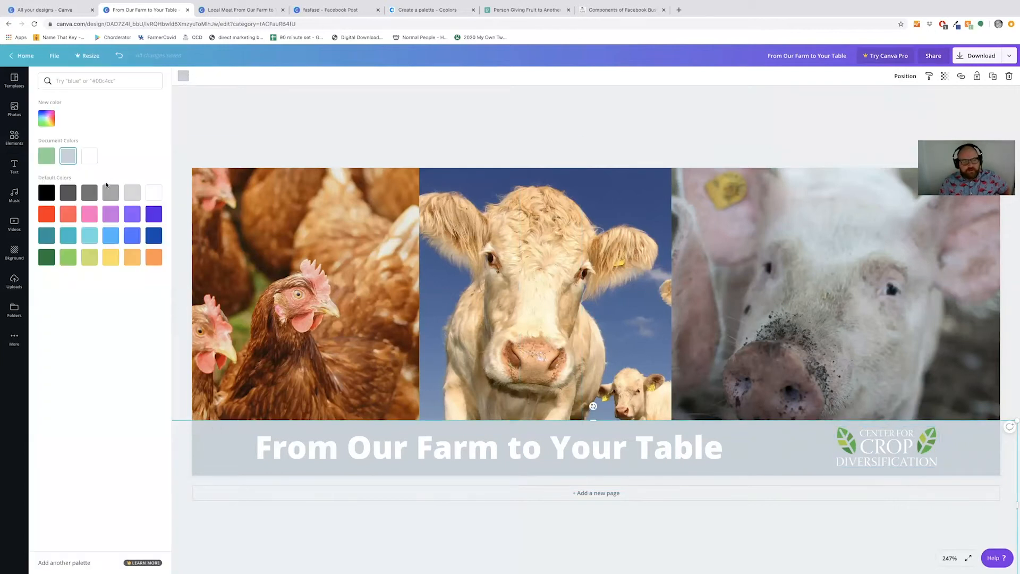
{"action": "left_click", "coordinate": [47, 193]}
{"action": "key", "text": "Escape"}
{"action": "key", "text": "Escape"}
Step: Set the black band's transparency to 44 so the animal photos show through
{"action": "left_click", "coordinate": [222, 455]}
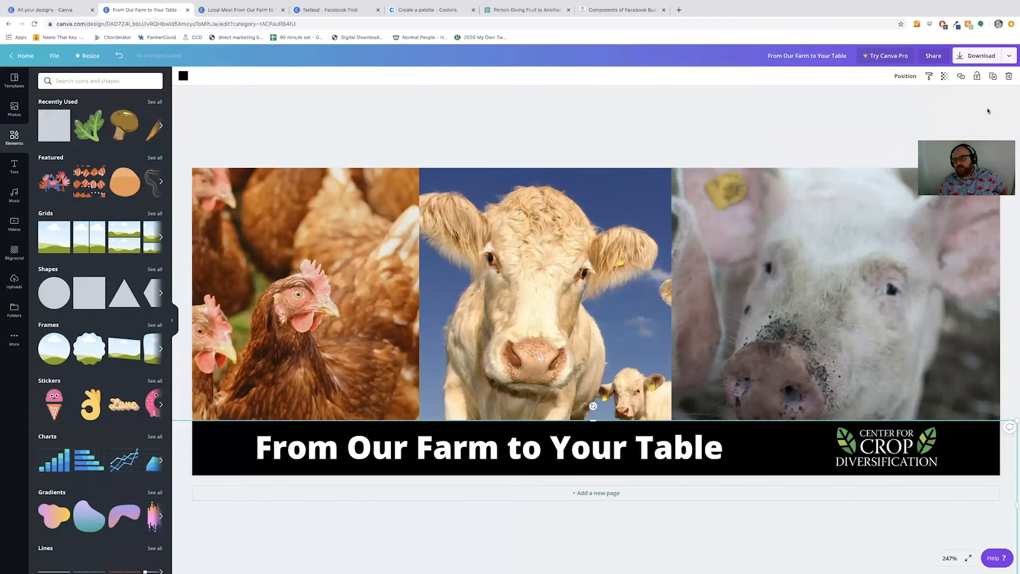
{"action": "left_click", "coordinate": [945, 77]}
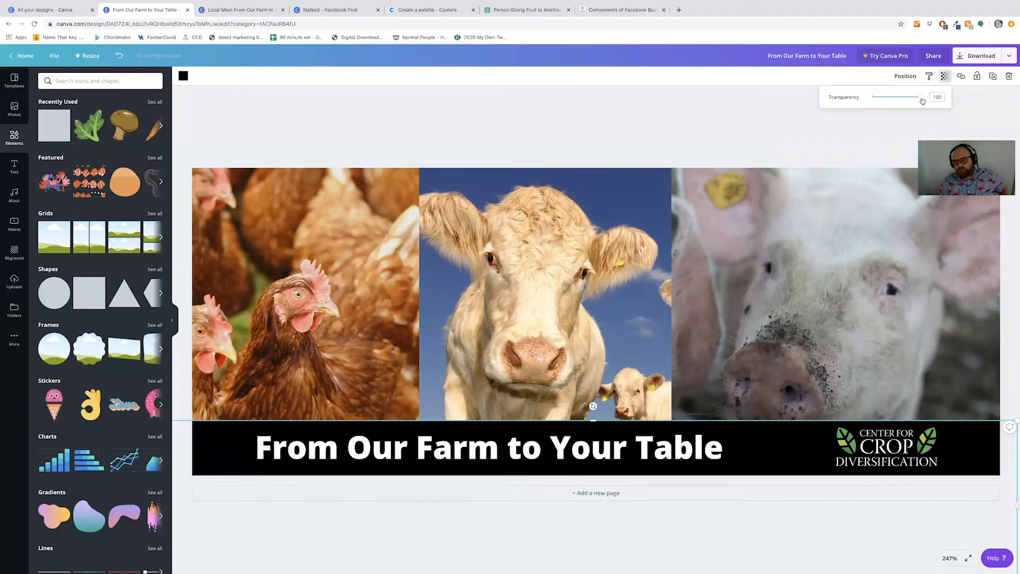
{"action": "left_click_drag", "start_coordinate": [921, 97], "coordinate": [830, 106]}
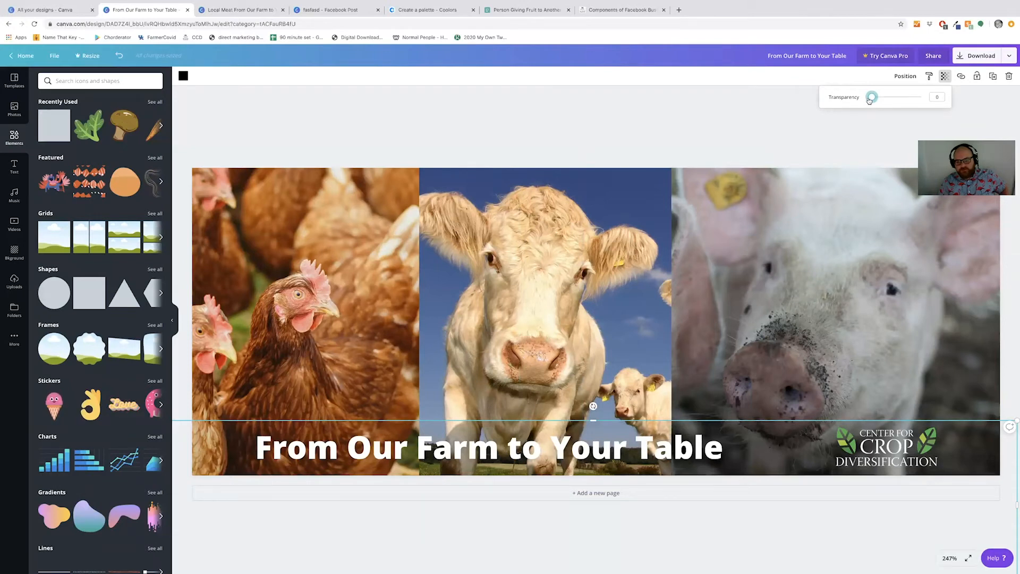
{"action": "left_click_drag", "start_coordinate": [873, 99], "coordinate": [892, 99]}
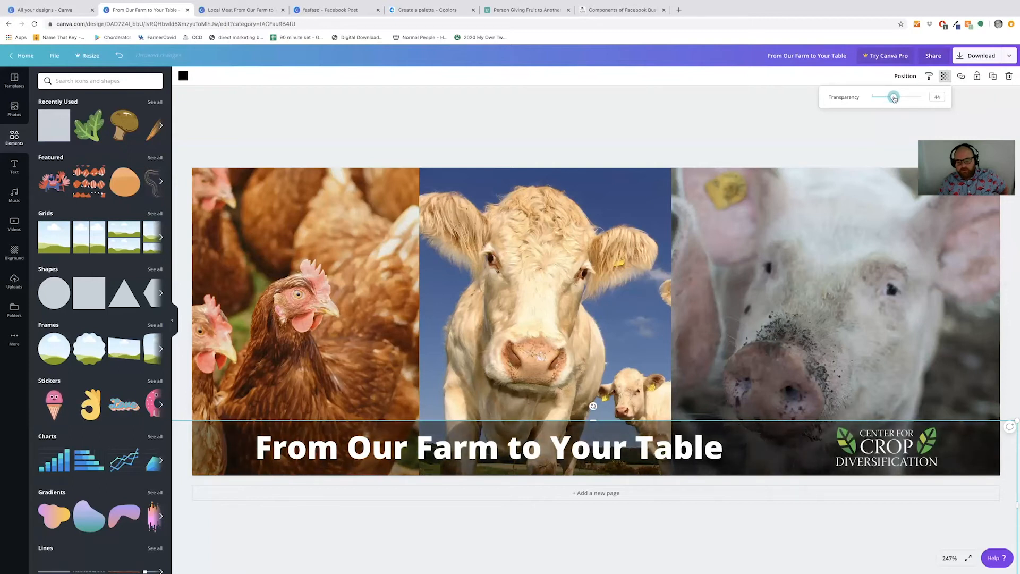
{"action": "left_click", "coordinate": [560, 127]}
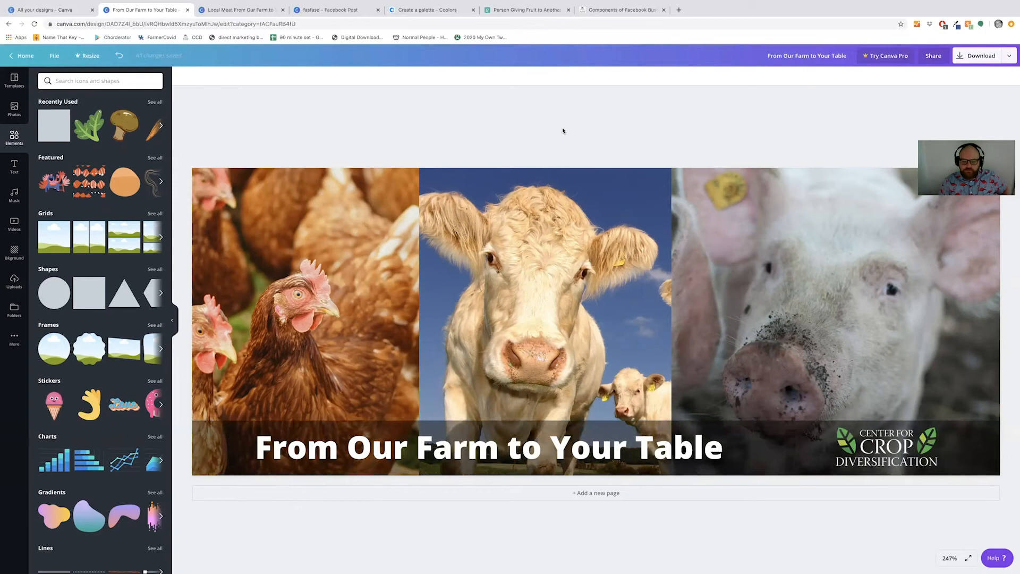
Step: Lower the upper edge of the semi-transparent black band slightly
{"action": "left_click", "coordinate": [802, 454]}
{"action": "left_click_drag", "start_coordinate": [591, 421], "coordinate": [595, 421]}
{"action": "left_click", "coordinate": [535, 133]}
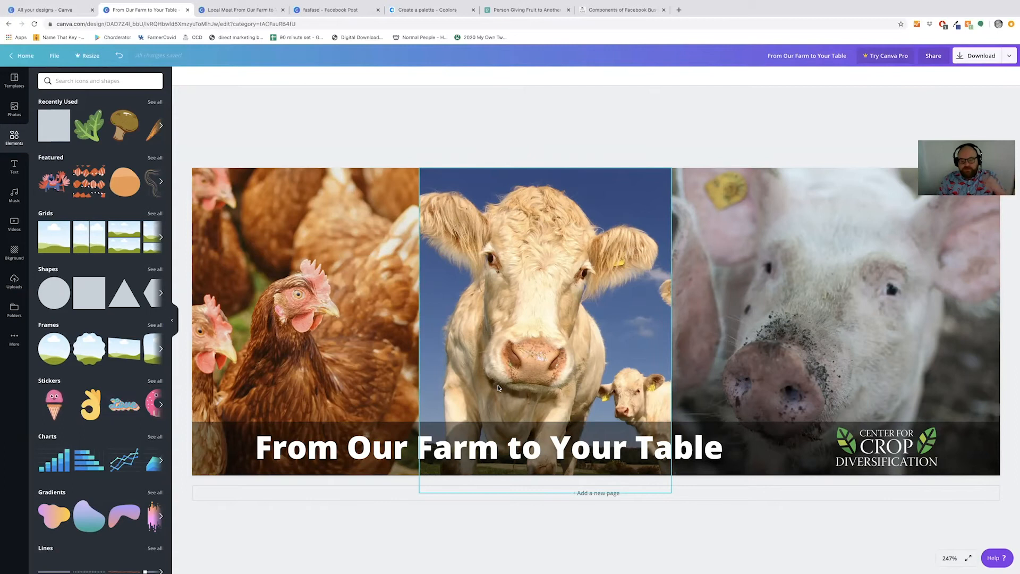
Step: Browse the fonts for the heading, try Josefin Sans Regular, and set the heading in Montserrat
{"action": "left_click", "coordinate": [400, 451]}
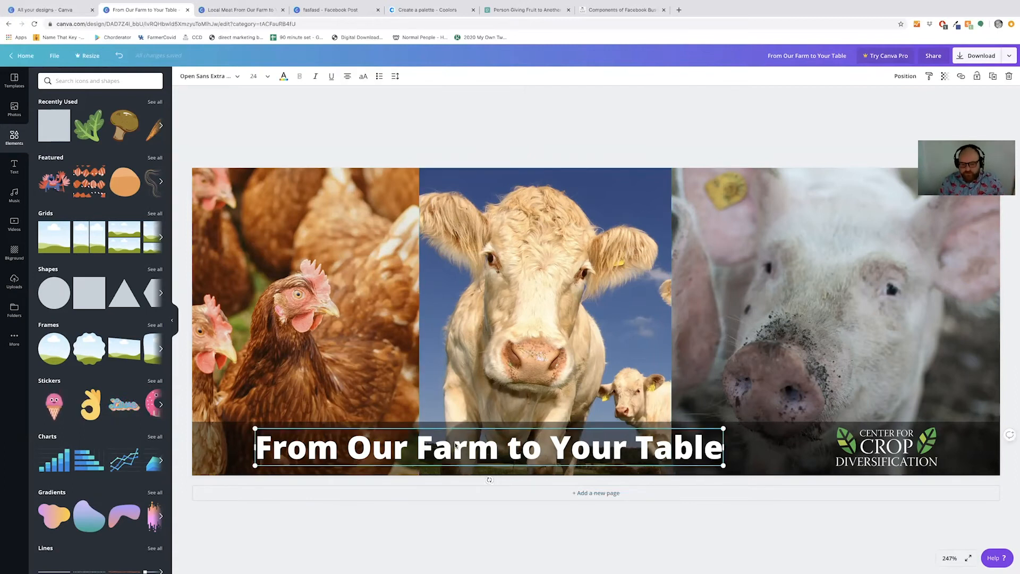
{"action": "left_click", "coordinate": [235, 80]}
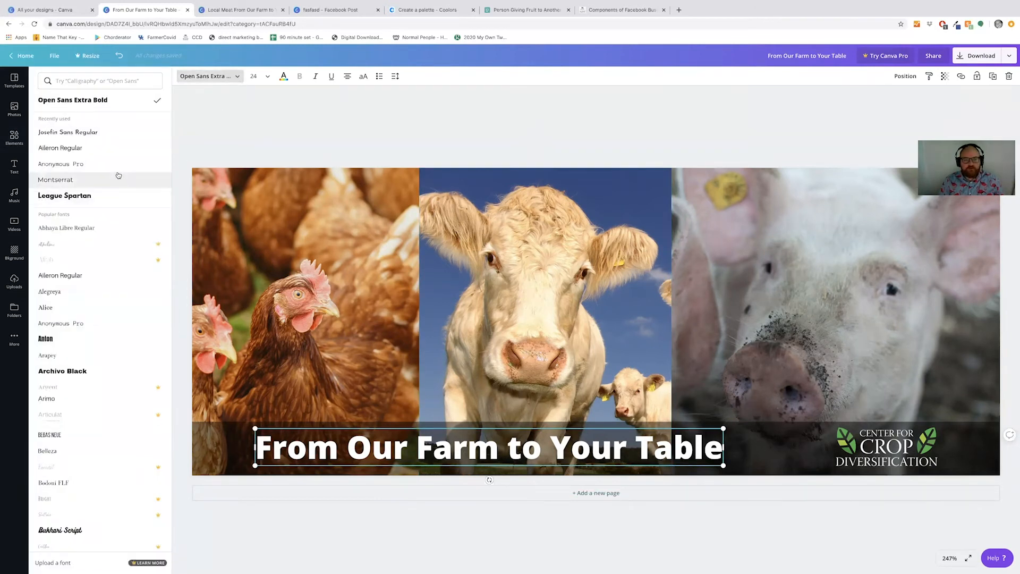
{"action": "scroll", "coordinate": [121, 180], "scroll_direction": "down", "scroll_amount": 5}
{"action": "scroll", "coordinate": [119, 177], "scroll_direction": "down", "scroll_amount": 10}
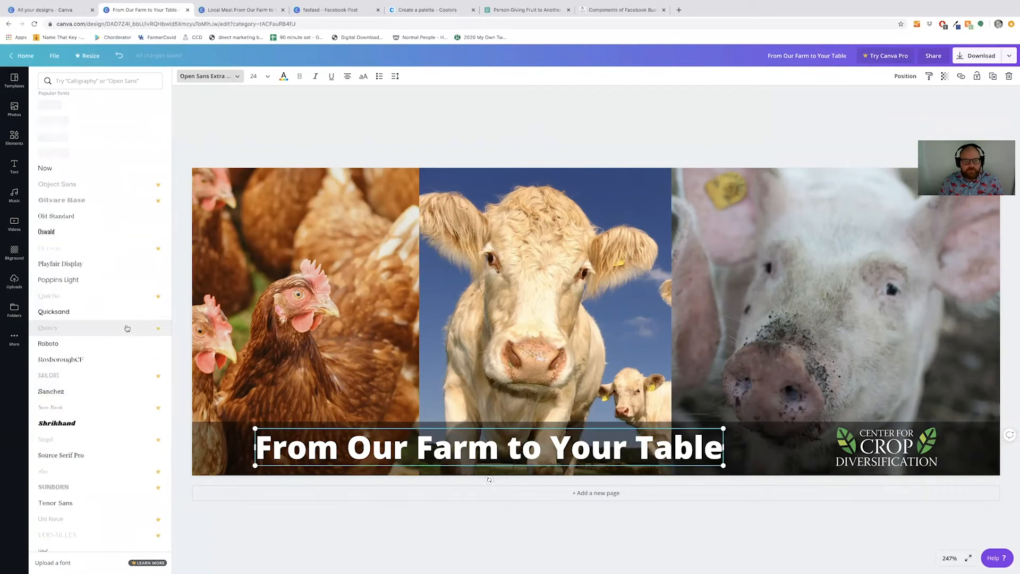
{"action": "scroll", "coordinate": [127, 330], "scroll_direction": "up", "scroll_amount": 8}
{"action": "scroll", "coordinate": [127, 330], "scroll_direction": "up", "scroll_amount": 10}
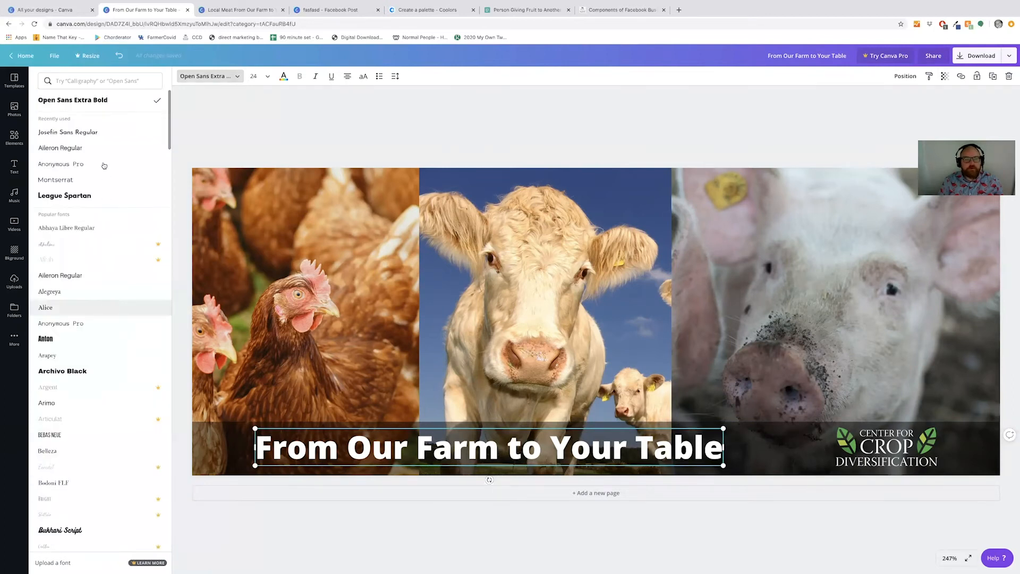
{"action": "left_click", "coordinate": [88, 133]}
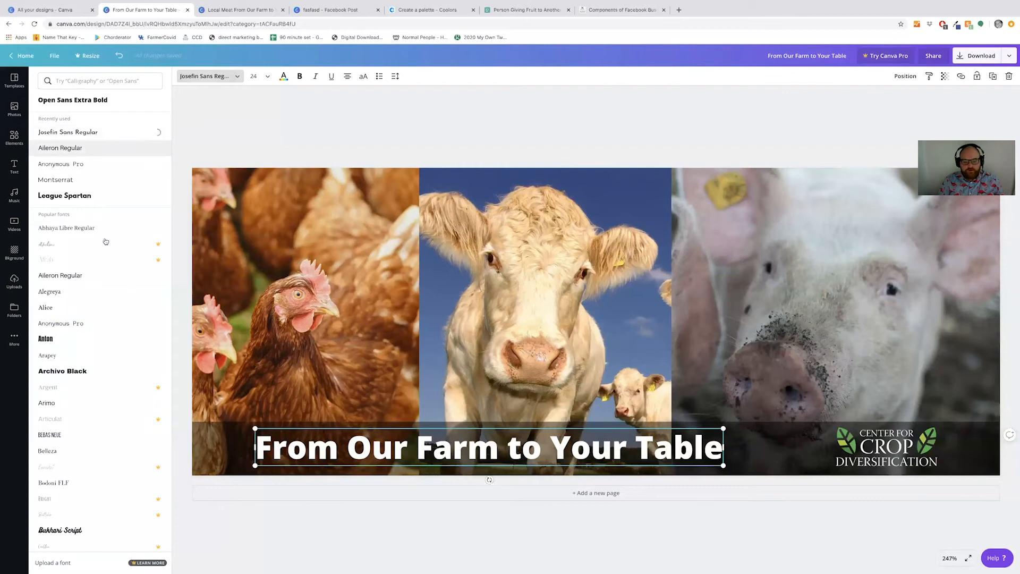
{"action": "left_click", "coordinate": [84, 167]}
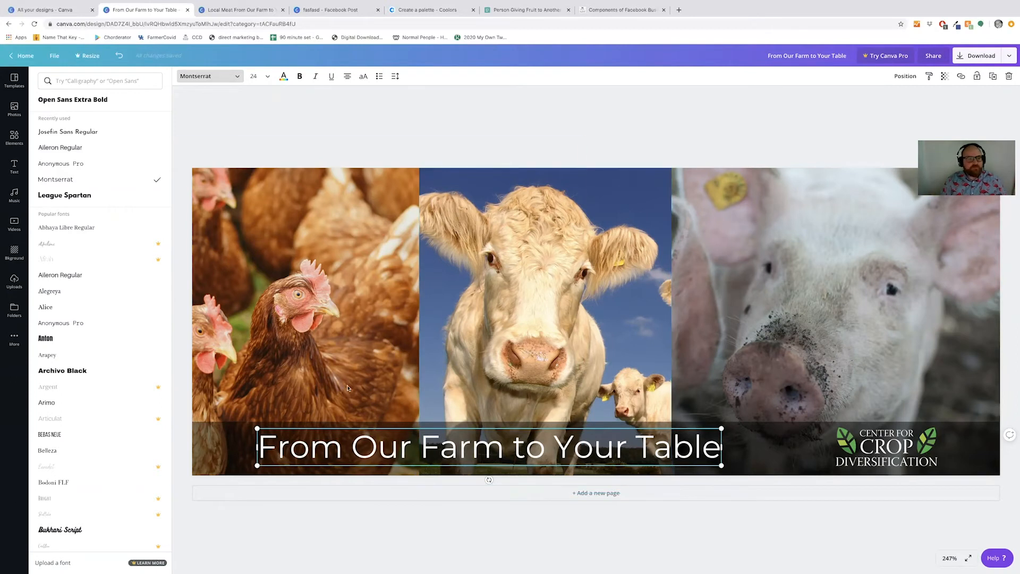
Step: Leave the cover for the home page and look over the design types and saved designs
{"action": "left_click", "coordinate": [28, 56]}
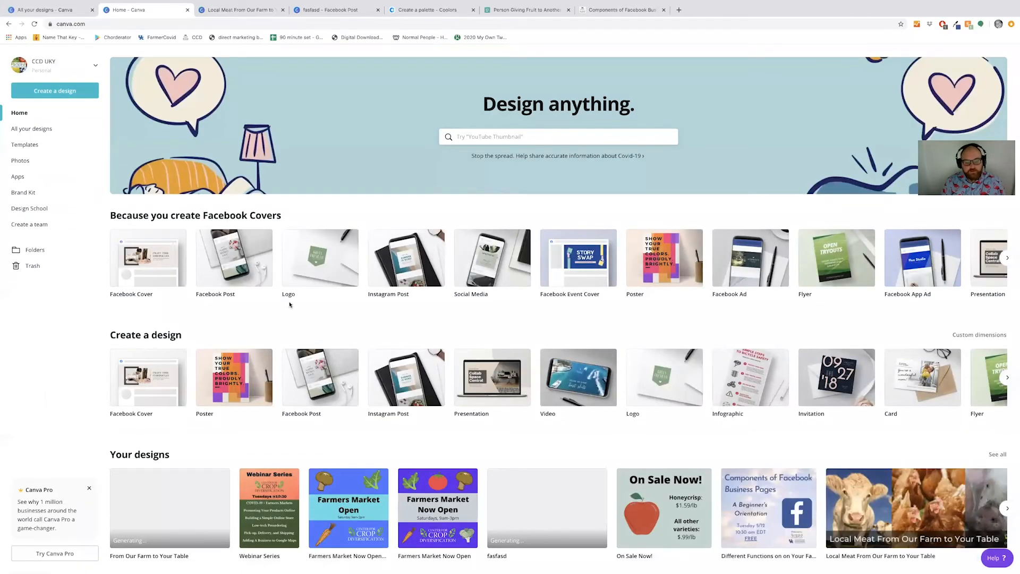
{"action": "scroll", "coordinate": [310, 191], "scroll_direction": "down", "scroll_amount": 1}
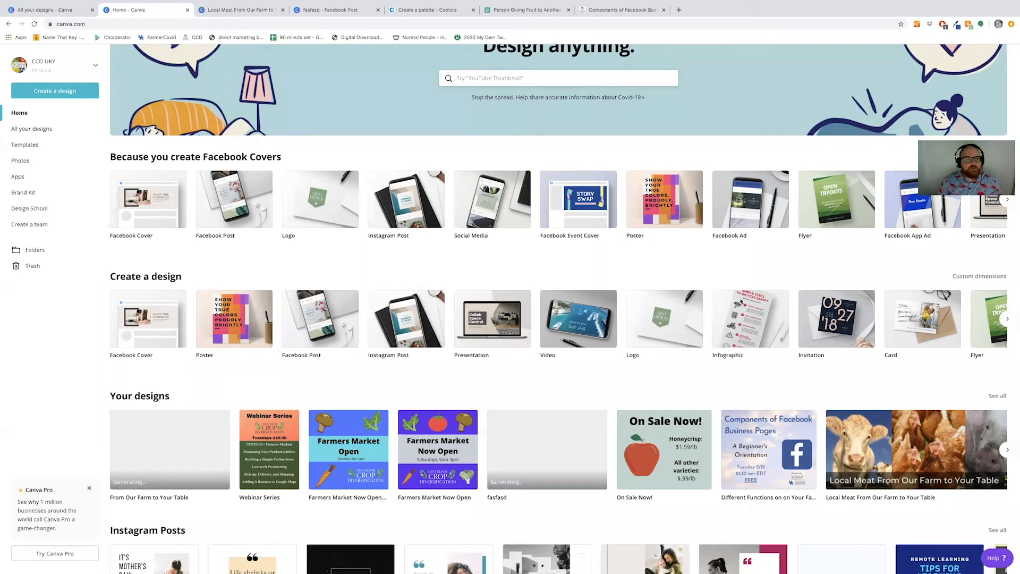
Step: Return to the Local Meat cover and move the black band, heading and logo to the upper edge of the photos
{"action": "left_click", "coordinate": [252, 15]}
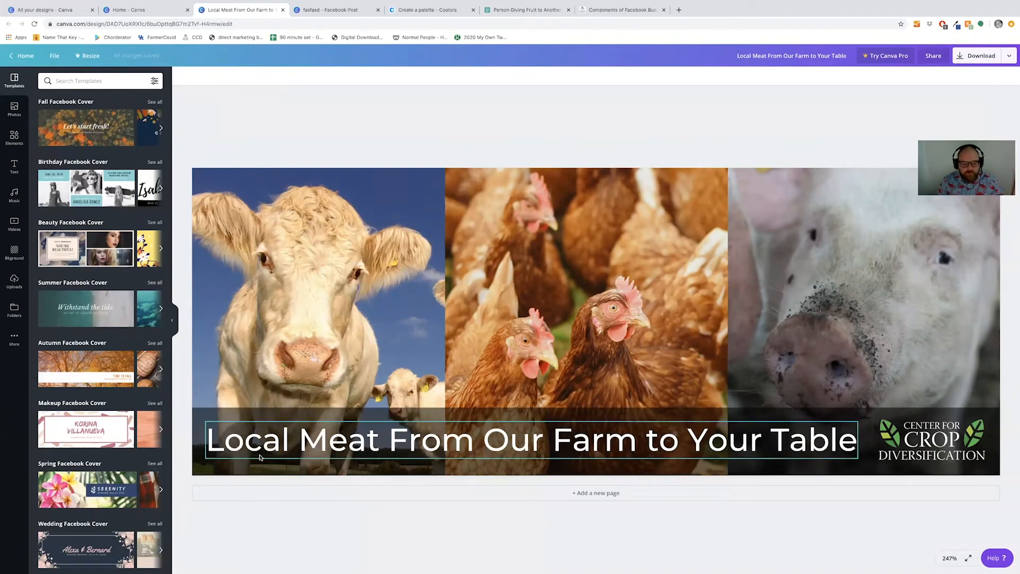
{"action": "left_click", "coordinate": [291, 450]}
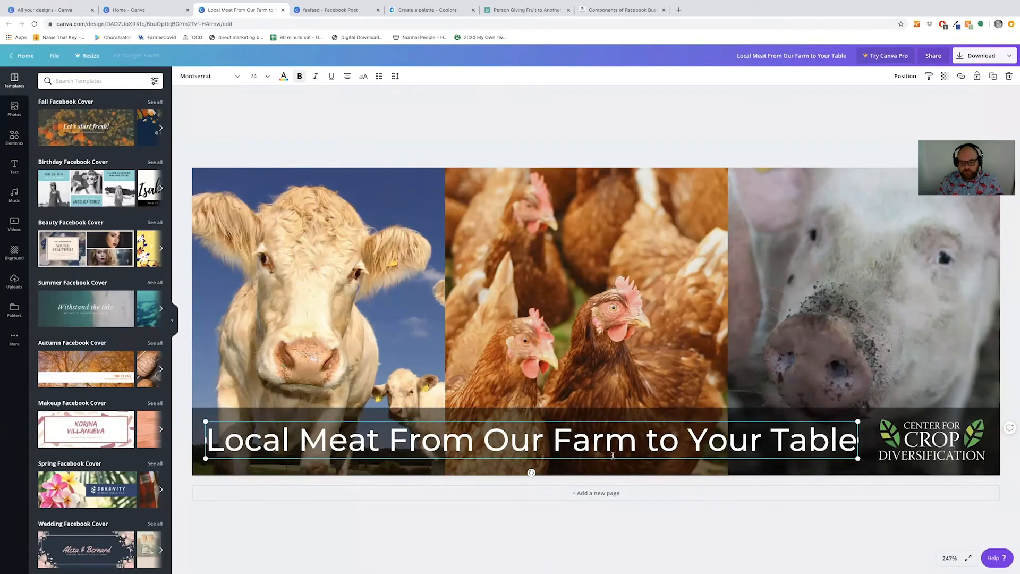
{"action": "left_click_drag", "start_coordinate": [609, 430], "coordinate": [606, 381]}
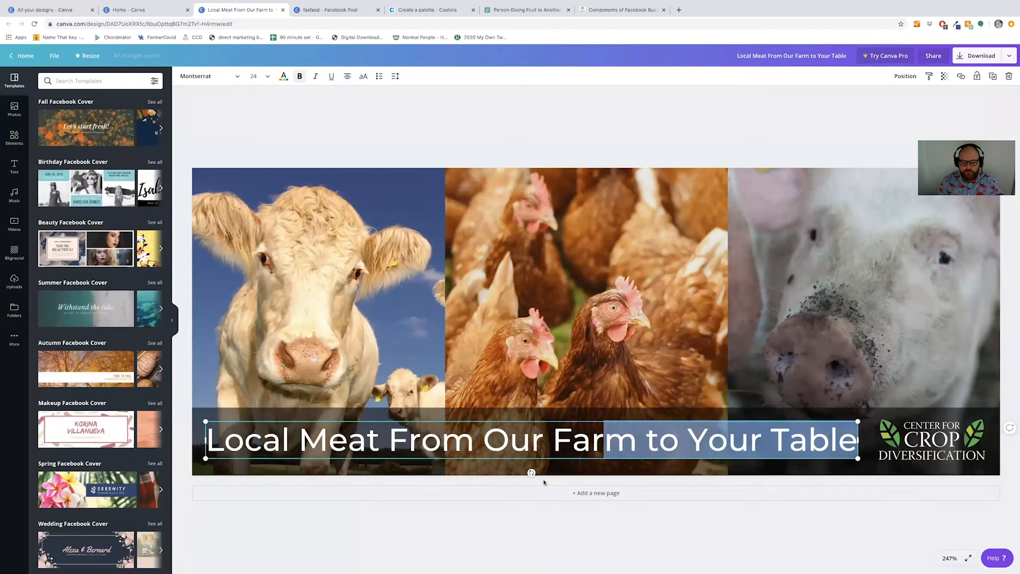
{"action": "left_click", "coordinate": [545, 482]}
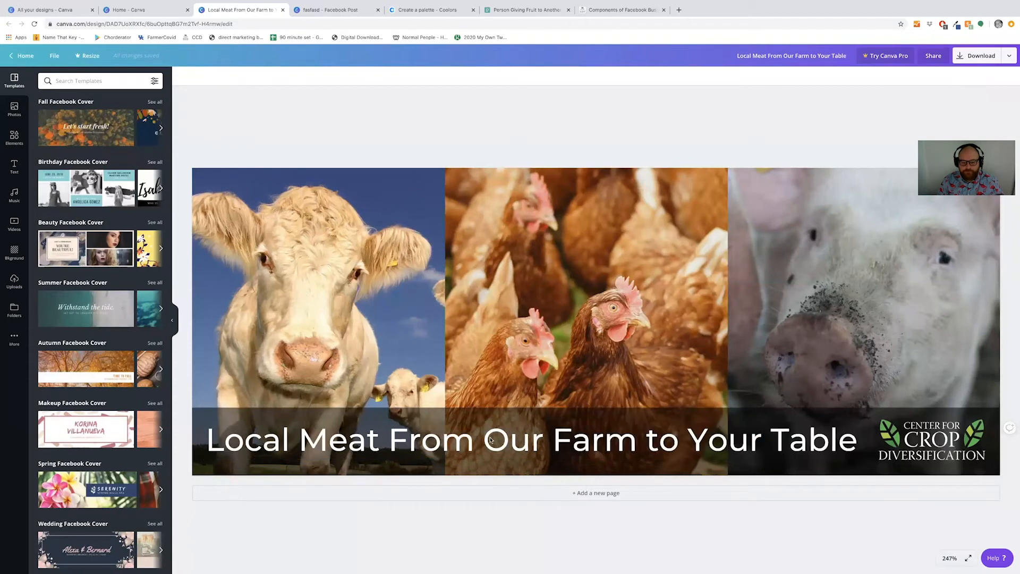
{"action": "left_click", "coordinate": [274, 467]}
{"action": "left_click_drag", "start_coordinate": [323, 454], "coordinate": [334, 500]}
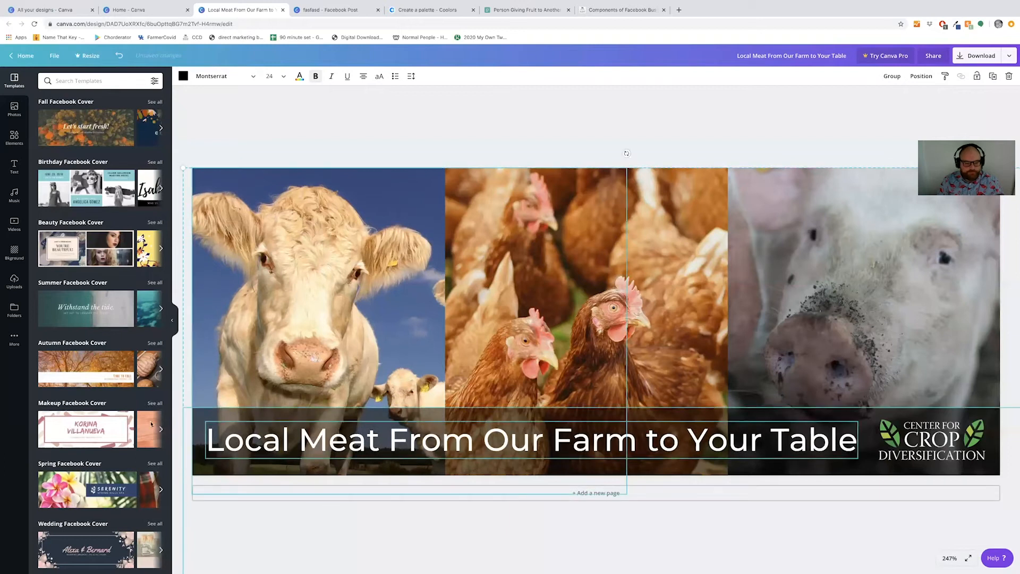
{"action": "left_click", "coordinate": [192, 465]}
{"action": "left_click_drag", "start_coordinate": [204, 425], "coordinate": [187, 3]}
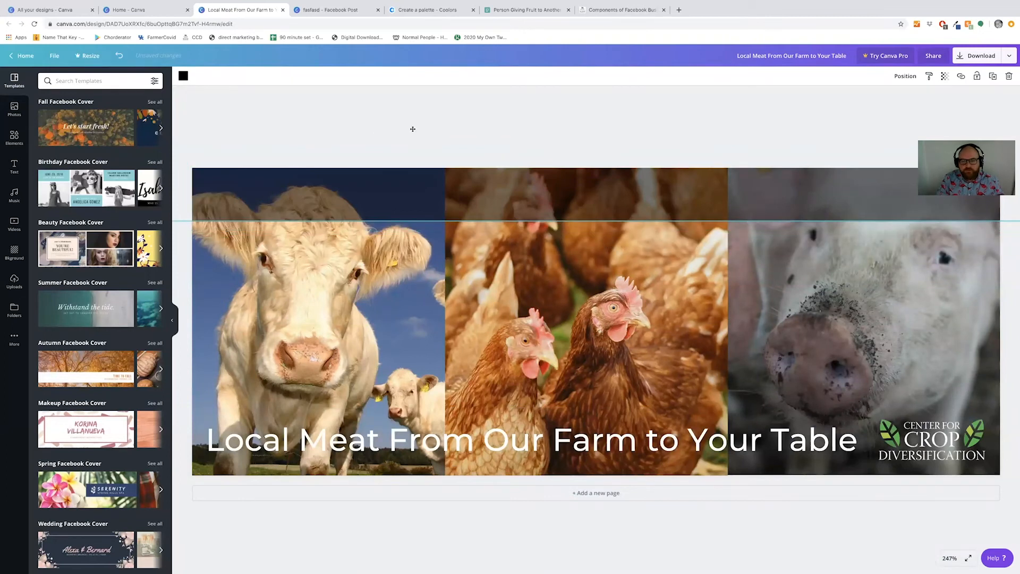
{"action": "left_click_drag", "start_coordinate": [359, 444], "coordinate": [374, 199]}
{"action": "left_click_drag", "start_coordinate": [912, 436], "coordinate": [916, 193]}
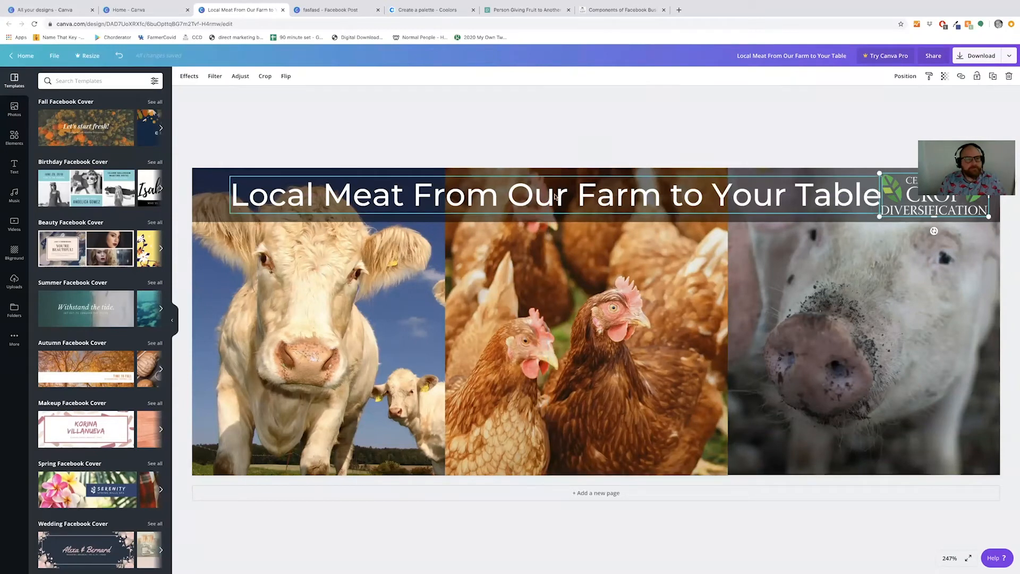
Step: Open the saved Components of Facebook Business Pages design from the home page and inspect its text and Facebook icon
{"action": "left_click", "coordinate": [141, 11]}
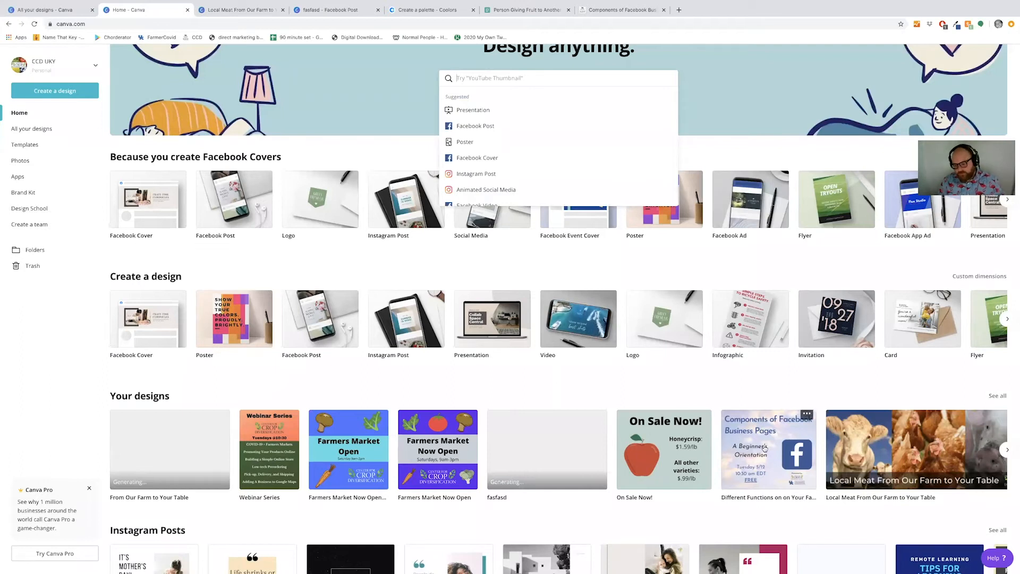
{"action": "left_click_drag", "start_coordinate": [744, 463], "coordinate": [764, 461]}
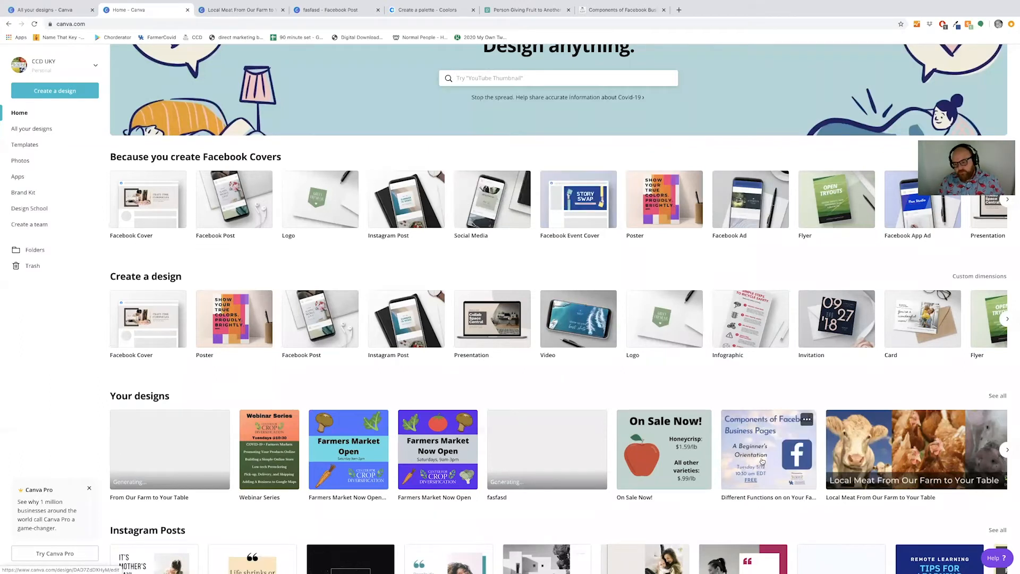
{"action": "left_click", "coordinate": [763, 461]}
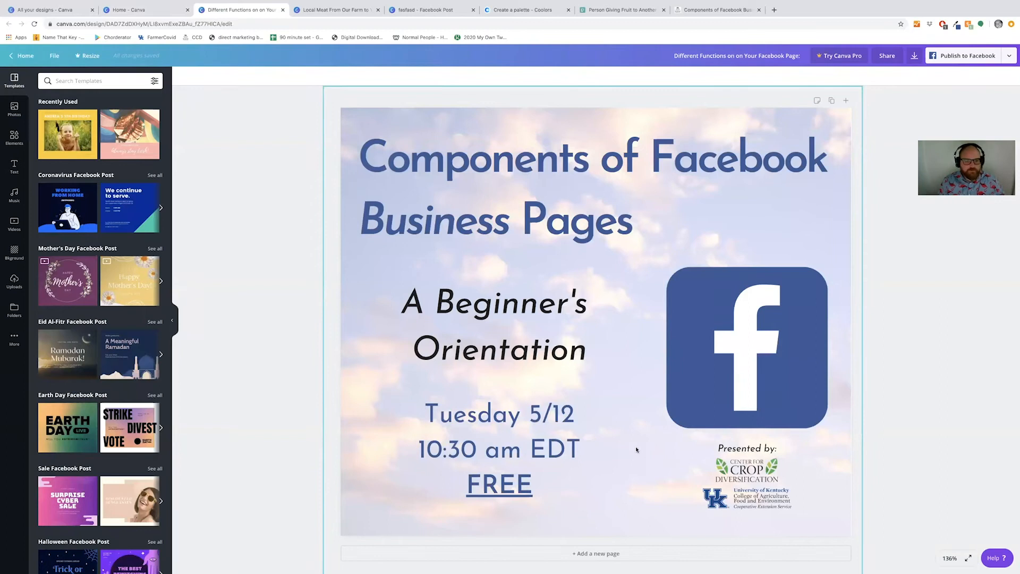
{"action": "left_click", "coordinate": [533, 205]}
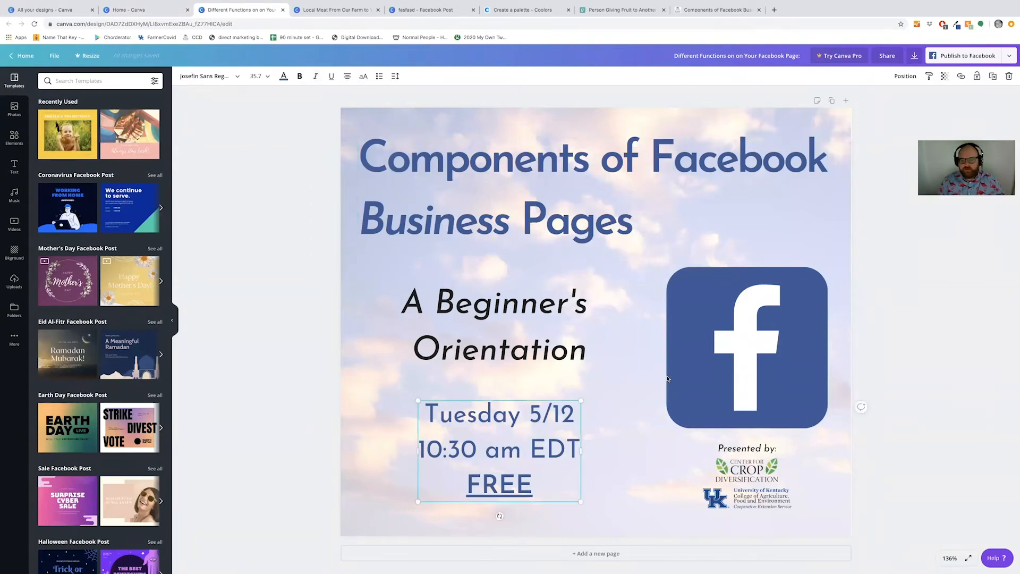
{"action": "left_click", "coordinate": [742, 409]}
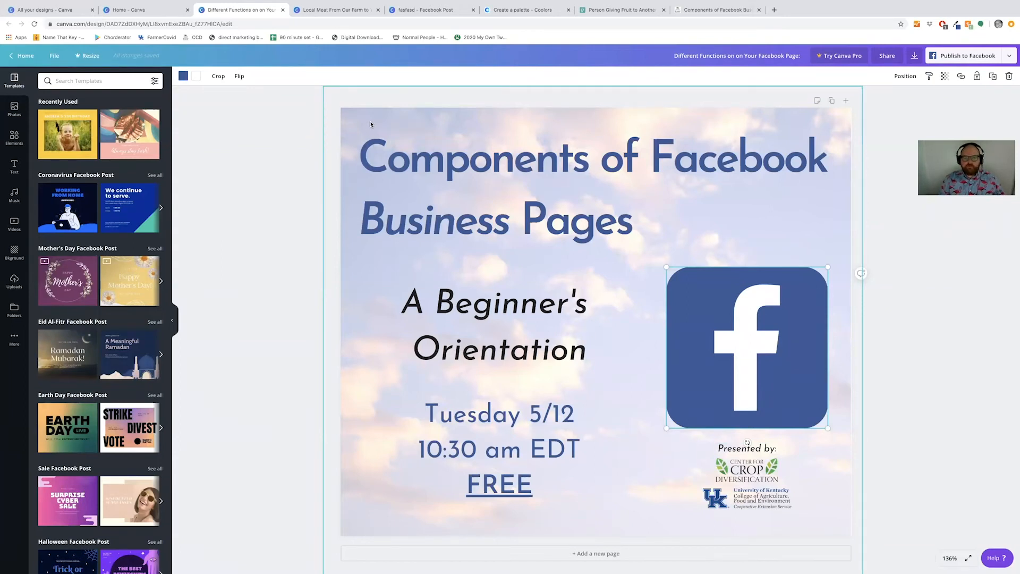
Step: Shift the pale overlay on the cloud background slightly, check its colour choices, and set its transparency to 54
{"action": "mouse_move", "coordinate": [371, 124]}
{"action": "left_mouse_down"}
{"action": "mouse_move", "coordinate": [501, 161]}
{"action": "mouse_move", "coordinate": [809, 348]}
{"action": "mouse_move", "coordinate": [960, 363]}
{"action": "mouse_move", "coordinate": [908, 320]}
{"action": "mouse_move", "coordinate": [435, 116]}
{"action": "mouse_move", "coordinate": [356, 130]}
{"action": "mouse_move", "coordinate": [364, 112]}
{"action": "left_mouse_up"}
{"action": "left_click", "coordinate": [346, 103]}
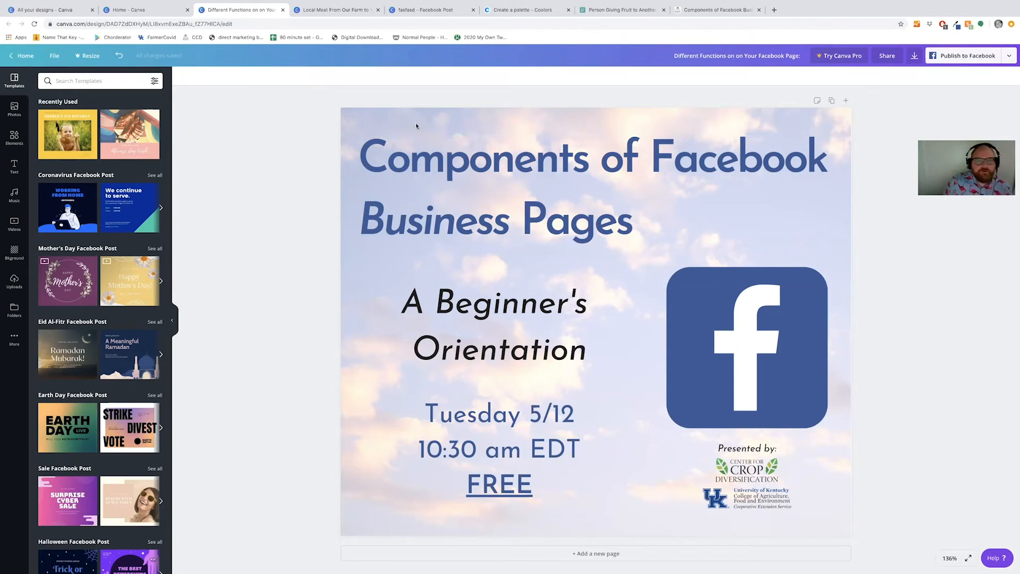
{"action": "left_click", "coordinate": [834, 129]}
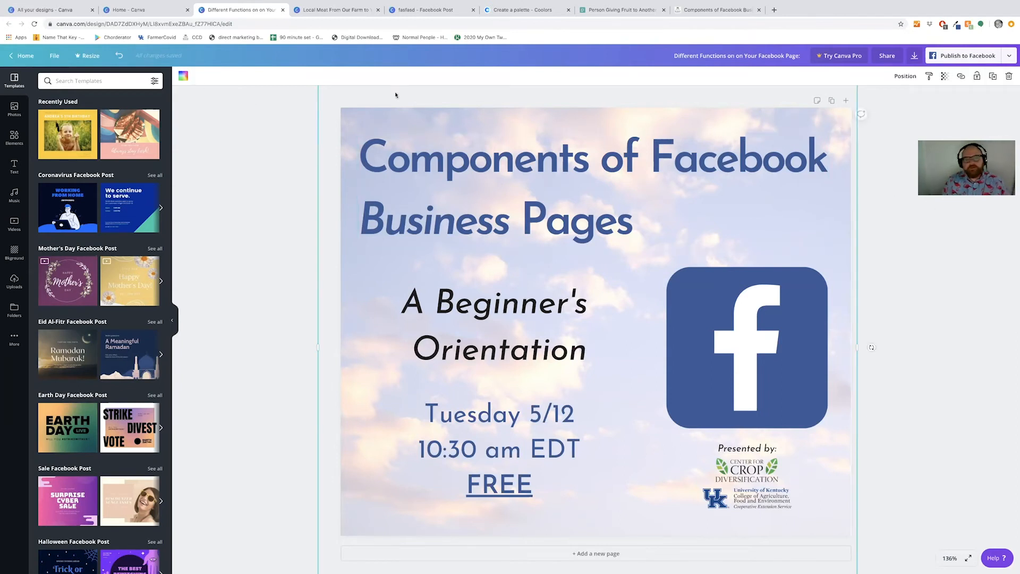
{"action": "left_click", "coordinate": [184, 76]}
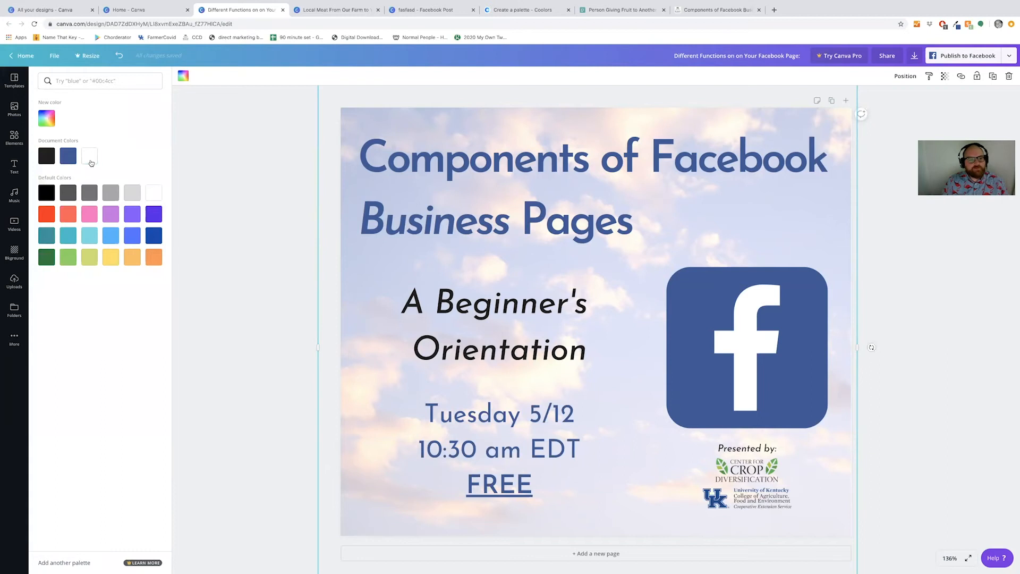
{"action": "left_click", "coordinate": [190, 158]}
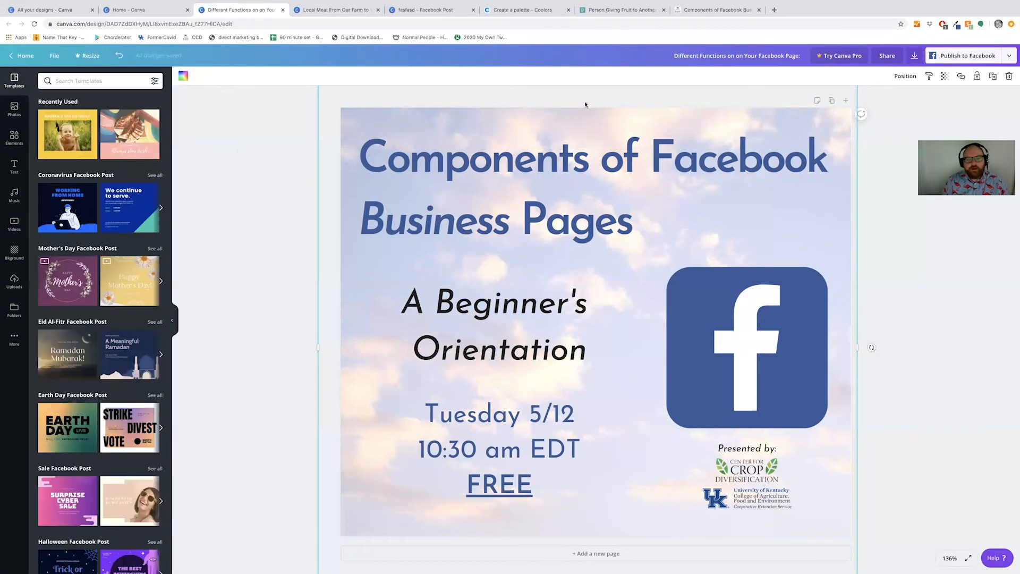
{"action": "left_click", "coordinate": [945, 76]}
{"action": "mouse_move", "coordinate": [895, 97]}
{"action": "left_mouse_down"}
{"action": "mouse_move", "coordinate": [925, 98]}
{"action": "mouse_move", "coordinate": [899, 99]}
{"action": "left_mouse_up"}
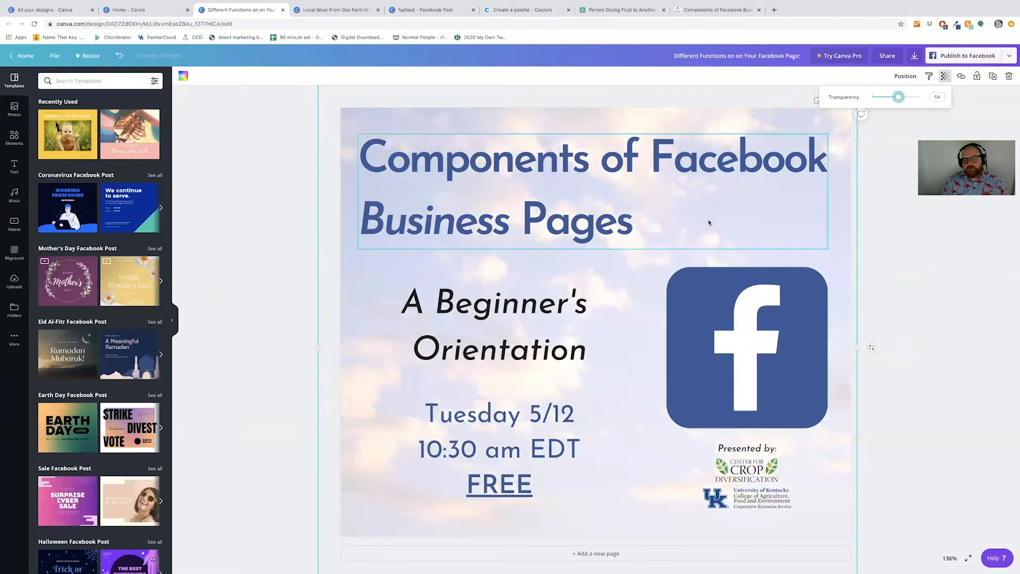
{"action": "left_click", "coordinate": [235, 250]}
Step: Leave the design for the home page and create a blank Instagram Post
{"action": "left_click", "coordinate": [17, 56]}
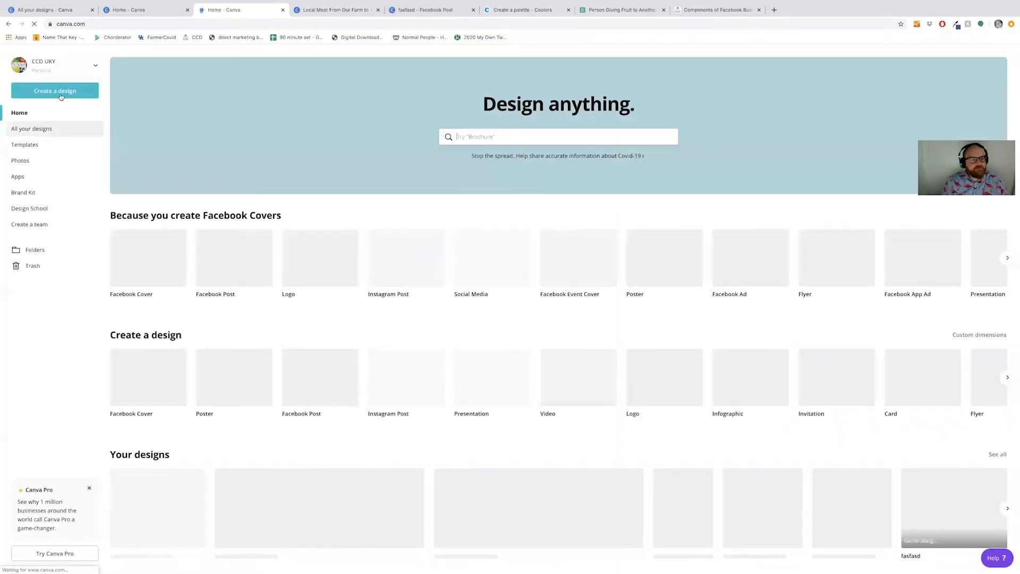
{"action": "left_click", "coordinate": [59, 92]}
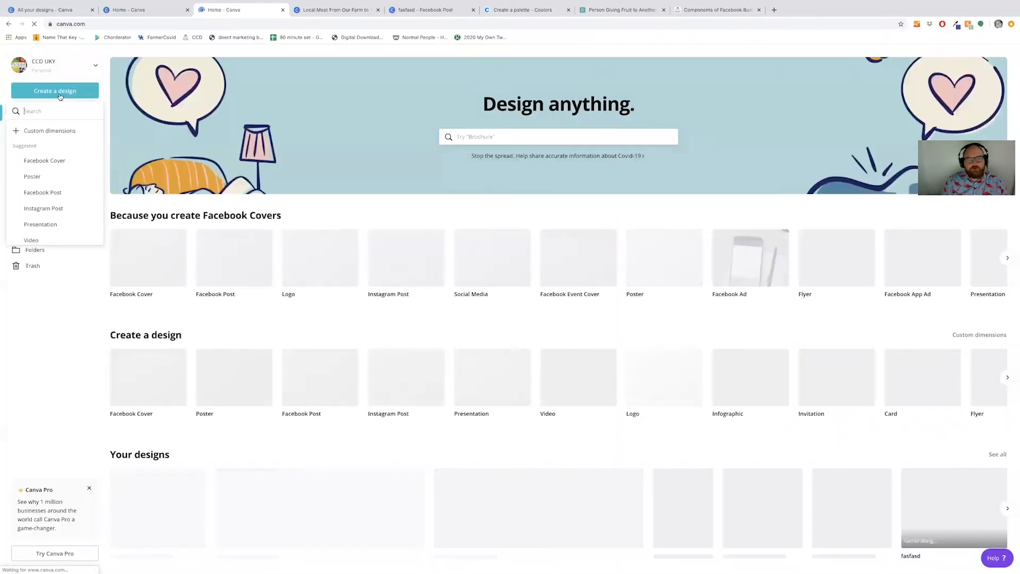
{"action": "scroll", "coordinate": [80, 140], "scroll_direction": "down", "scroll_amount": 1}
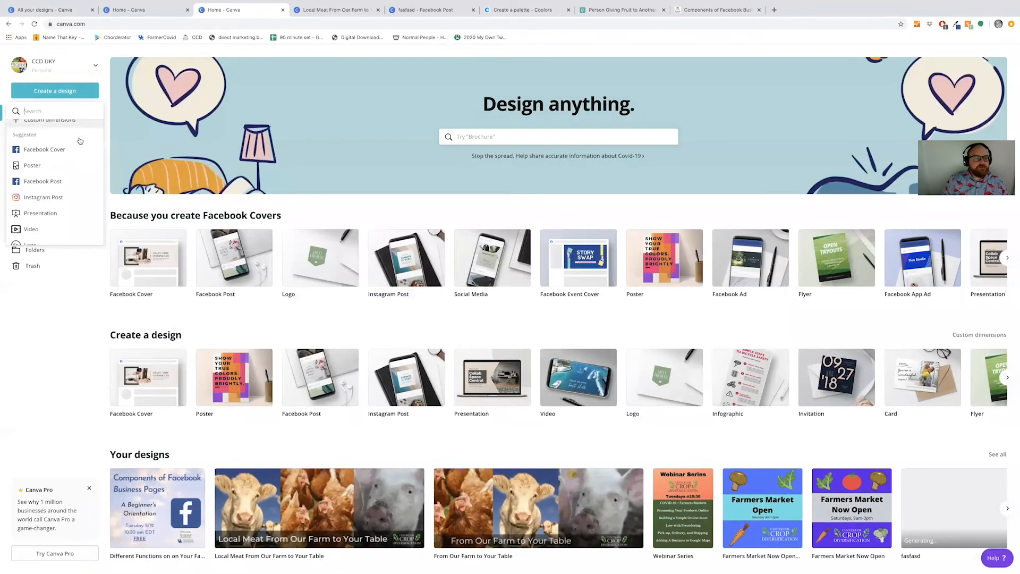
{"action": "left_click", "coordinate": [66, 186]}
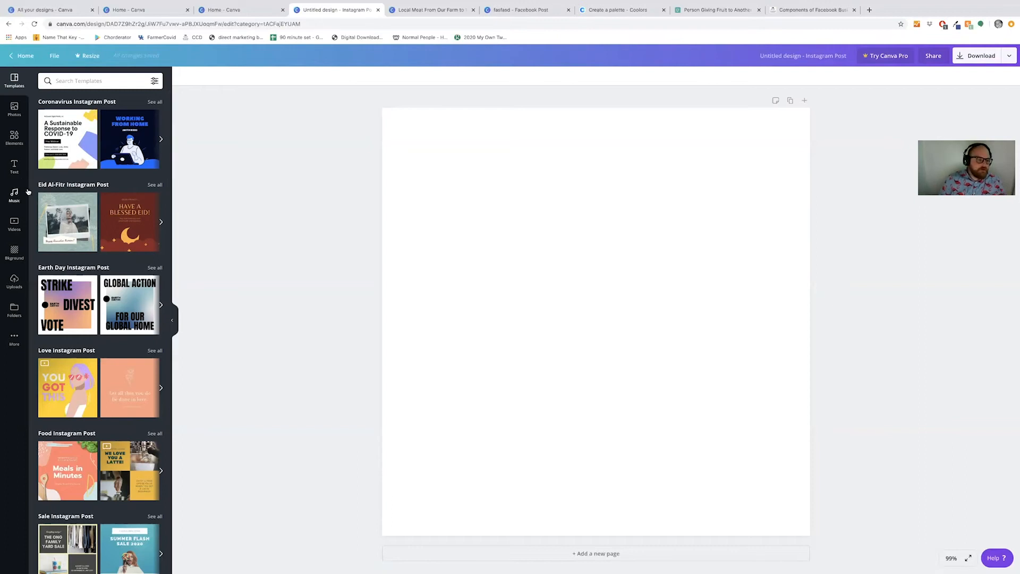
Step: Look through the uploads and elements, and add a grid of three vertical columns to the blank post
{"action": "left_click", "coordinate": [16, 280]}
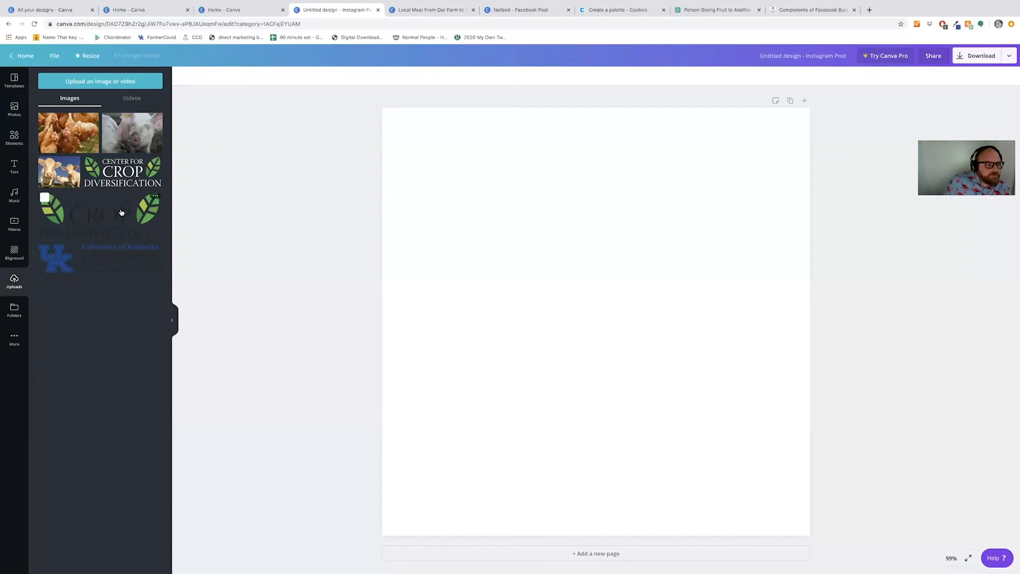
{"action": "left_click", "coordinate": [15, 137]}
{"action": "scroll", "coordinate": [129, 231], "scroll_direction": "down", "scroll_amount": 7}
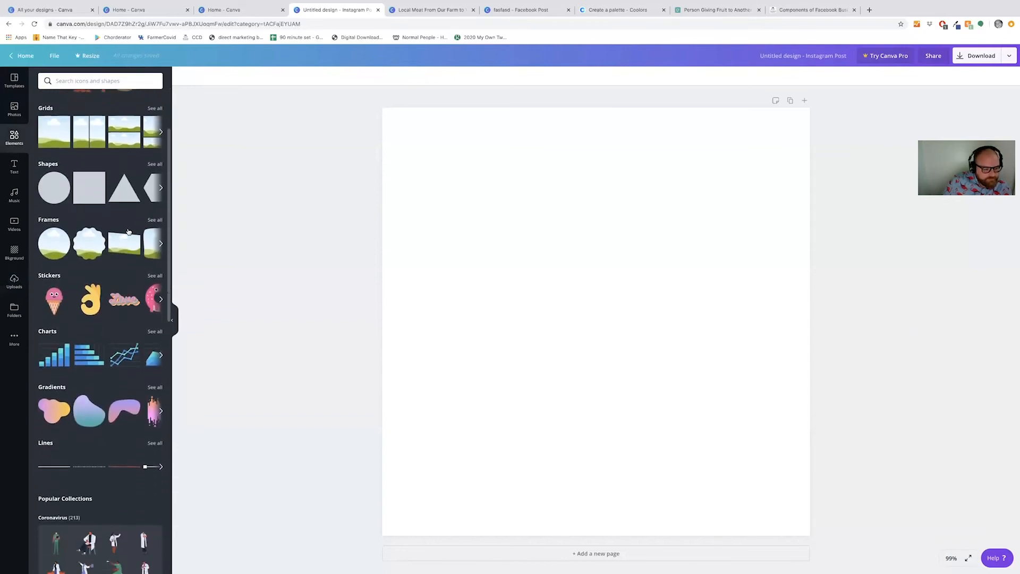
{"action": "scroll", "coordinate": [127, 230], "scroll_direction": "down", "scroll_amount": 3}
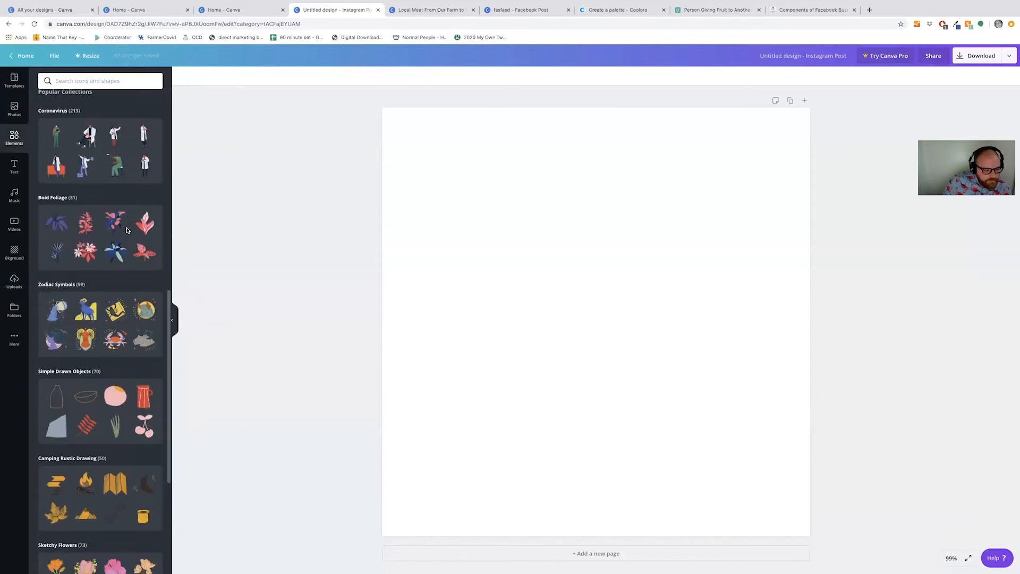
{"action": "scroll", "coordinate": [127, 230], "scroll_direction": "up", "scroll_amount": 10}
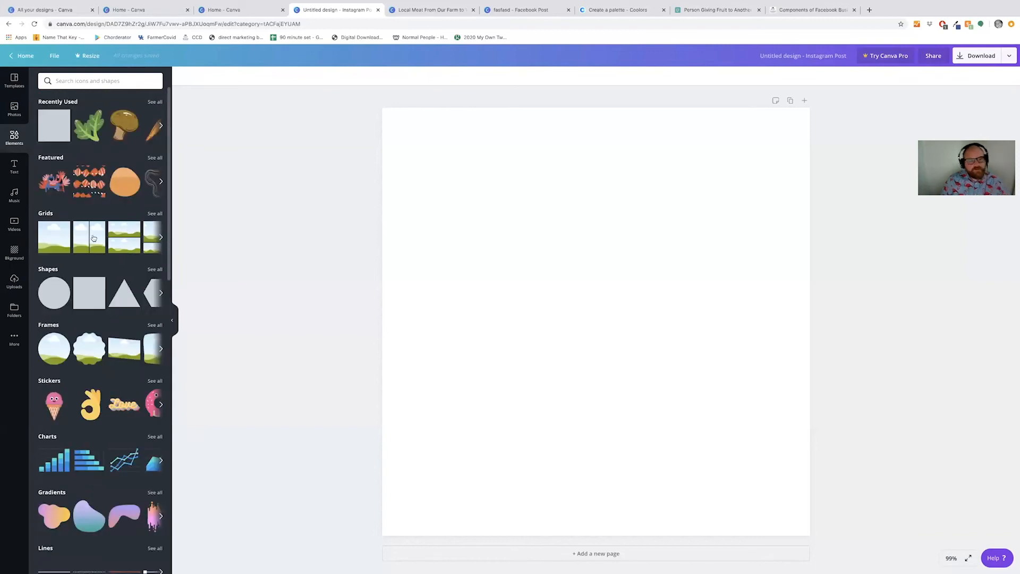
{"action": "left_click", "coordinate": [161, 237]}
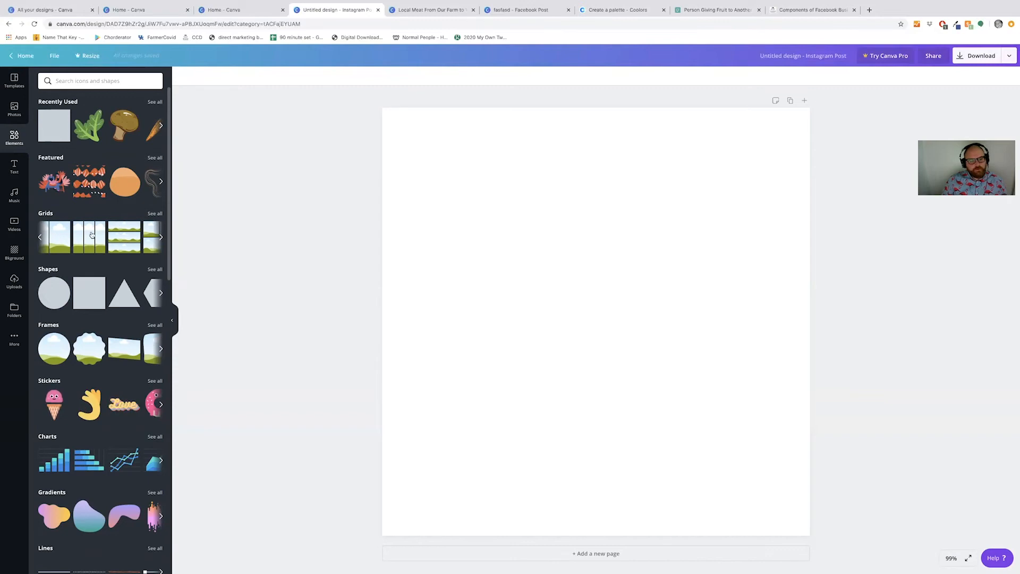
{"action": "left_click", "coordinate": [77, 235]}
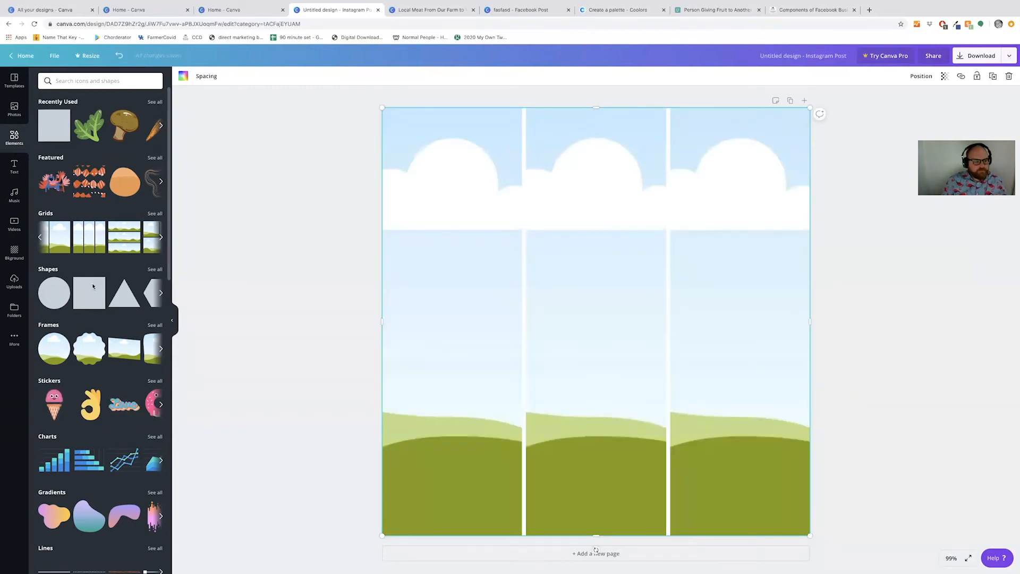
Step: Fill the three grid columns with the uploaded pig, chicken and cow photos, in that order
{"action": "left_click", "coordinate": [15, 281]}
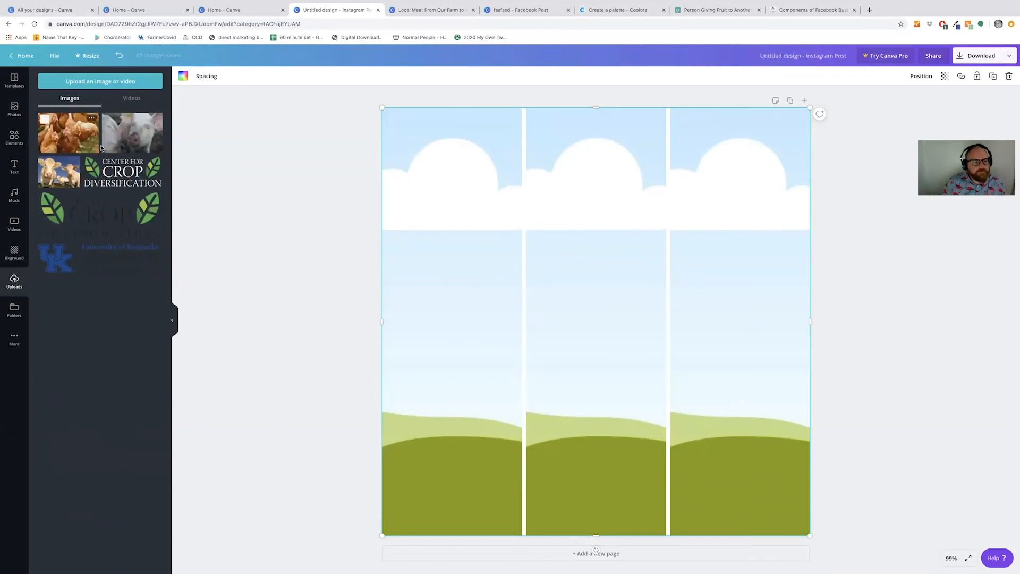
{"action": "left_click_drag", "start_coordinate": [132, 133], "coordinate": [404, 258]}
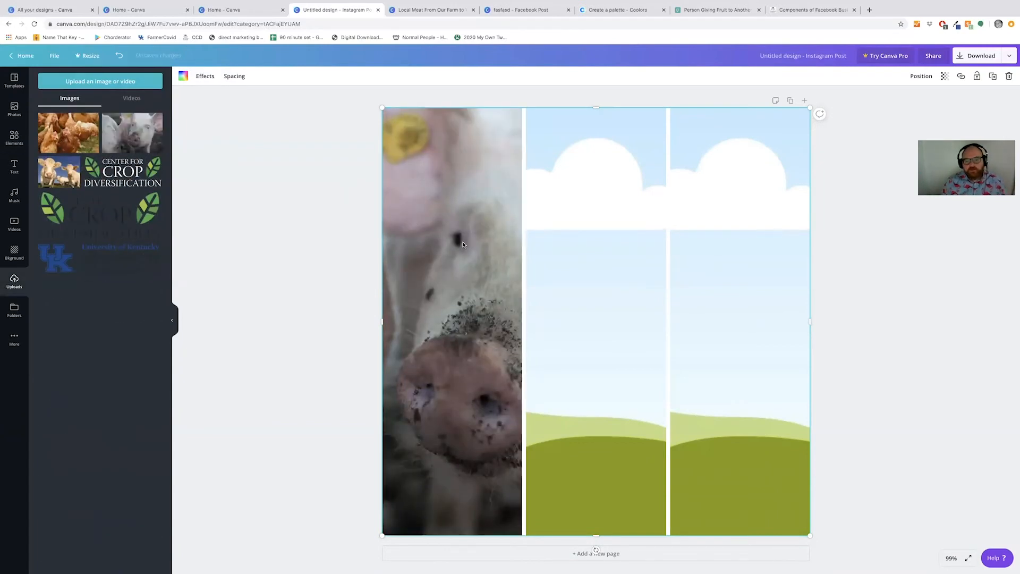
{"action": "left_click_drag", "start_coordinate": [64, 125], "coordinate": [622, 227]}
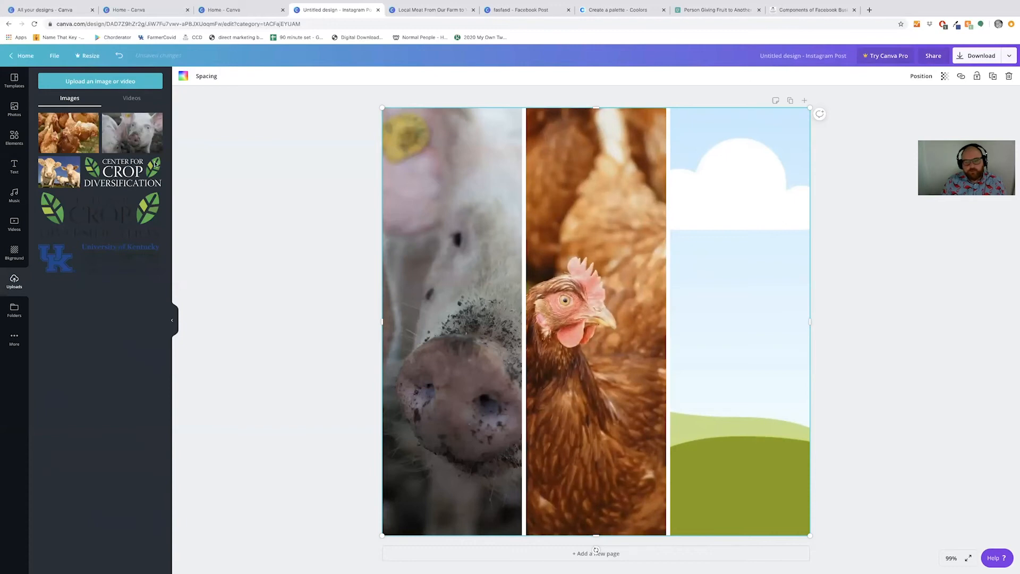
{"action": "left_click_drag", "start_coordinate": [63, 170], "coordinate": [731, 220]}
{"action": "left_click", "coordinate": [669, 222]}
{"action": "left_click_drag", "start_coordinate": [669, 221], "coordinate": [669, 222]}
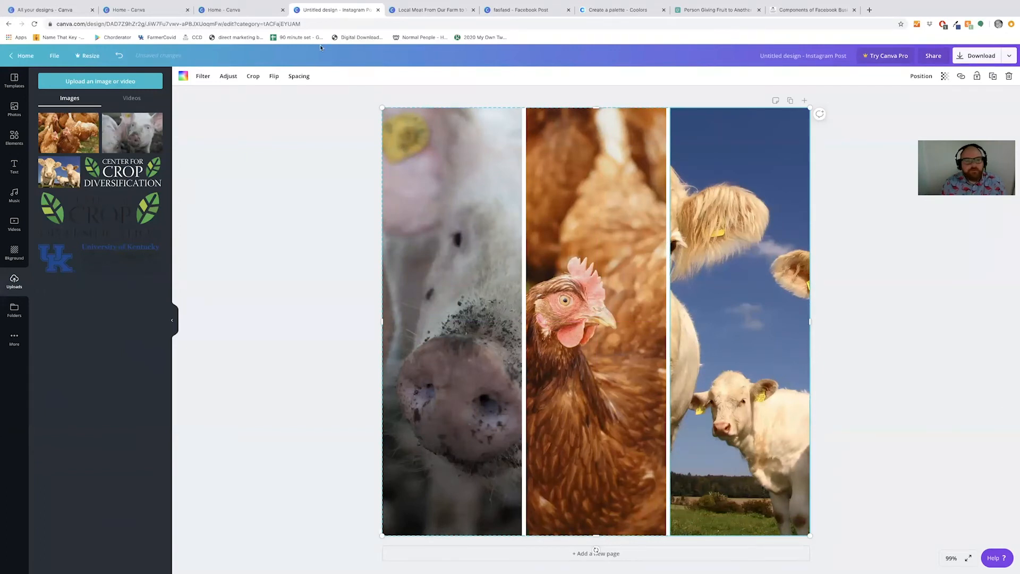
Step: Remove the spacing between the three photo columns of the grid
{"action": "left_click", "coordinate": [299, 76]}
{"action": "mouse_move", "coordinate": [341, 100]}
{"action": "left_mouse_down"}
{"action": "mouse_move", "coordinate": [351, 97]}
{"action": "mouse_move", "coordinate": [328, 102]}
{"action": "left_mouse_up"}
{"action": "left_click", "coordinate": [283, 228]}
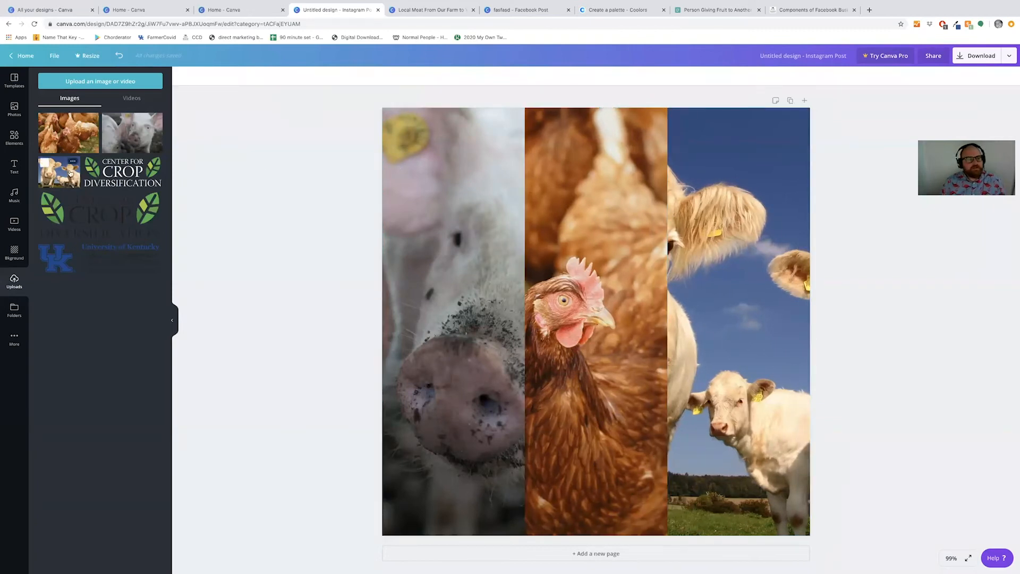
Step: Try a grid with two cells above one wide cell on top of the photos
{"action": "left_click", "coordinate": [16, 136]}
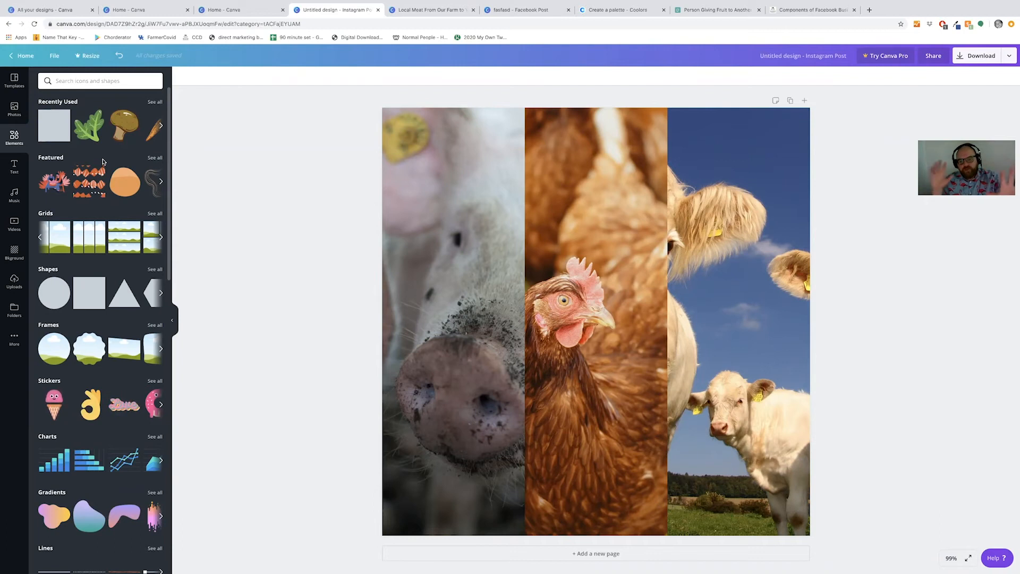
{"action": "left_click", "coordinate": [161, 237]}
{"action": "left_click", "coordinate": [61, 239]}
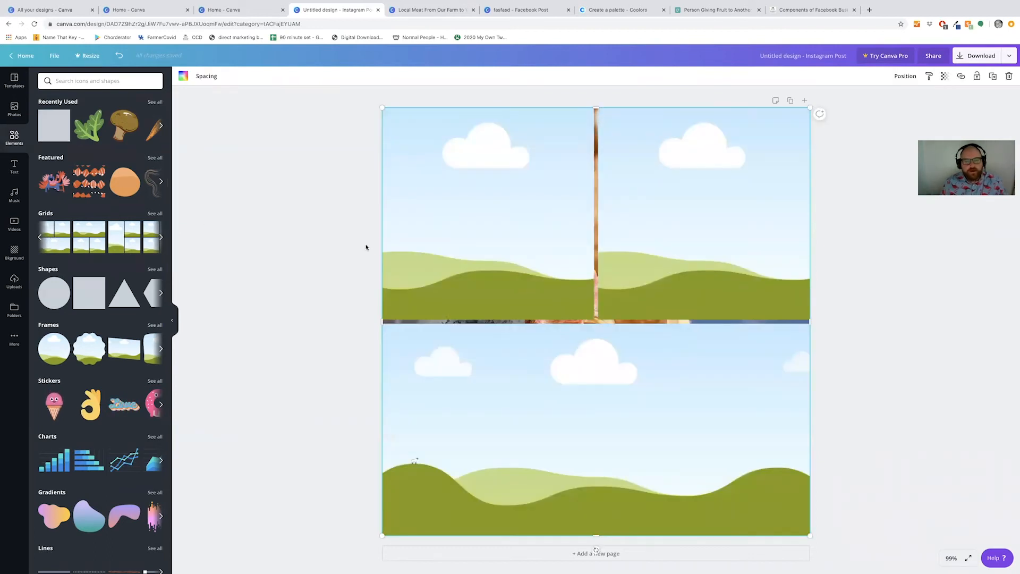
Step: Undo the second grid, the spacing change, and the cow and chicken photo placements, keeping the pig photo
{"action": "key", "text": "ctrl+z"}
{"action": "key", "text": "ctrl+z"}
{"action": "key", "text": "ctrl+z"}
{"action": "key", "text": "ctrl+z"}
{"action": "key", "text": "ctrl+z"}
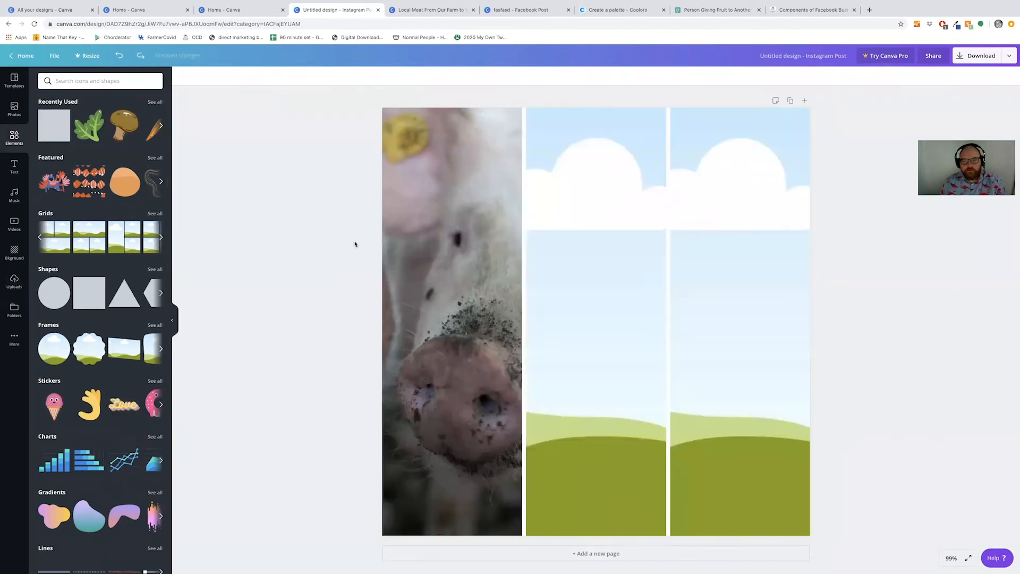
Step: Replace the three-column grid with one wide cell above two cells, filled with the chicken photo above and the pig and cow photos below
{"action": "left_click", "coordinate": [96, 237]}
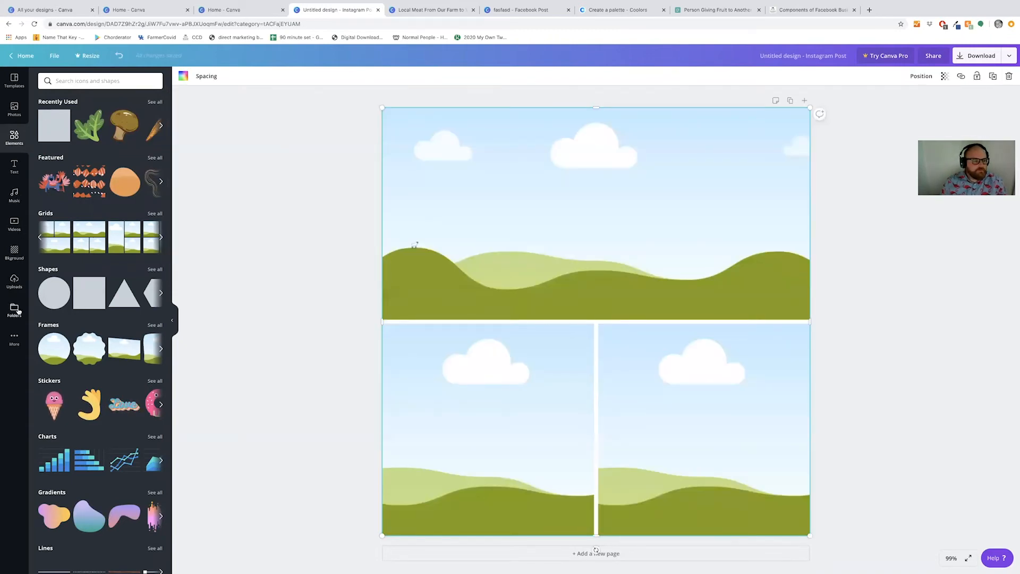
{"action": "left_click", "coordinate": [20, 276]}
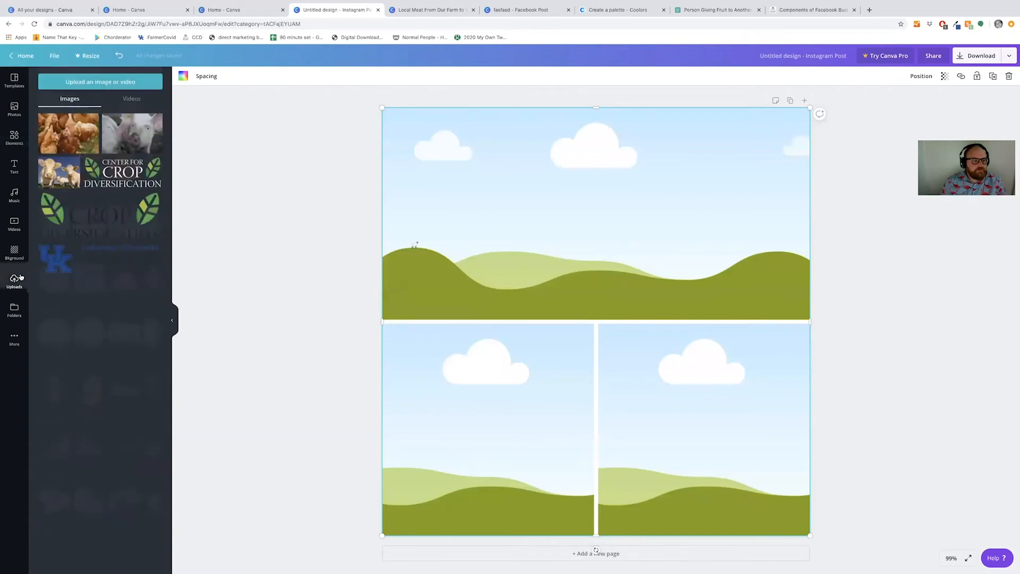
{"action": "left_click_drag", "start_coordinate": [69, 138], "coordinate": [452, 158]}
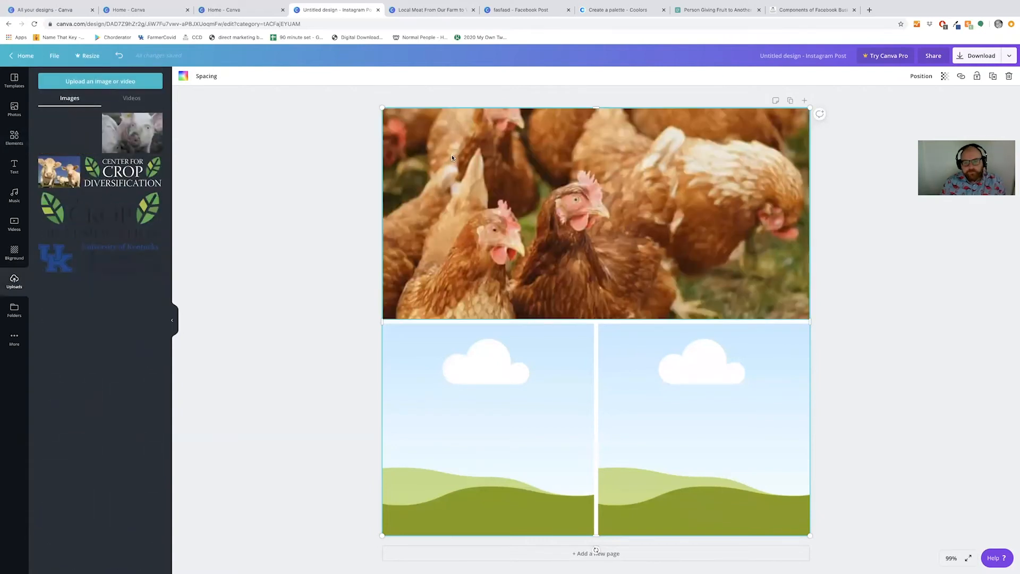
{"action": "left_click_drag", "start_coordinate": [132, 133], "coordinate": [472, 377]}
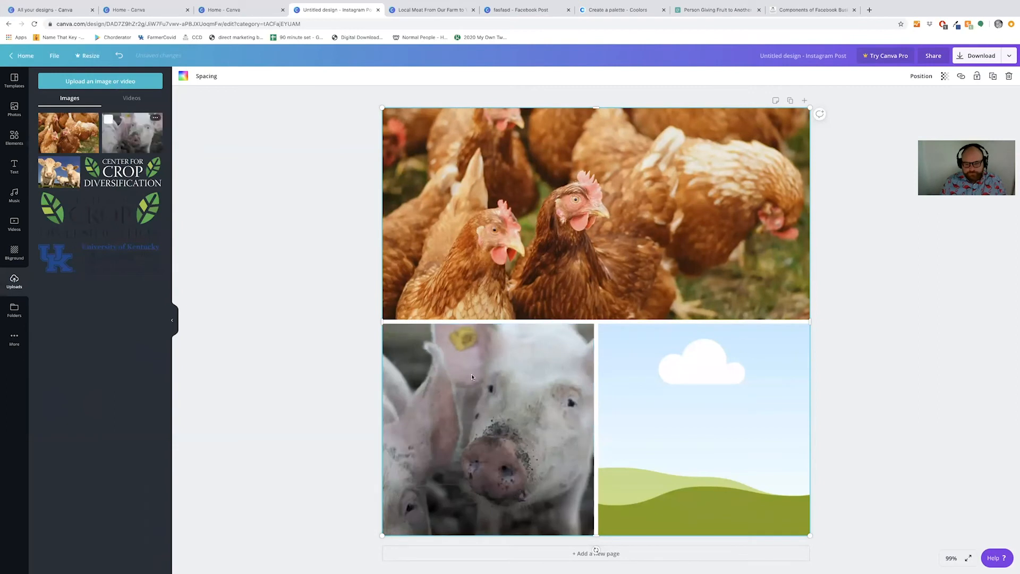
{"action": "left_click_drag", "start_coordinate": [59, 171], "coordinate": [627, 384]}
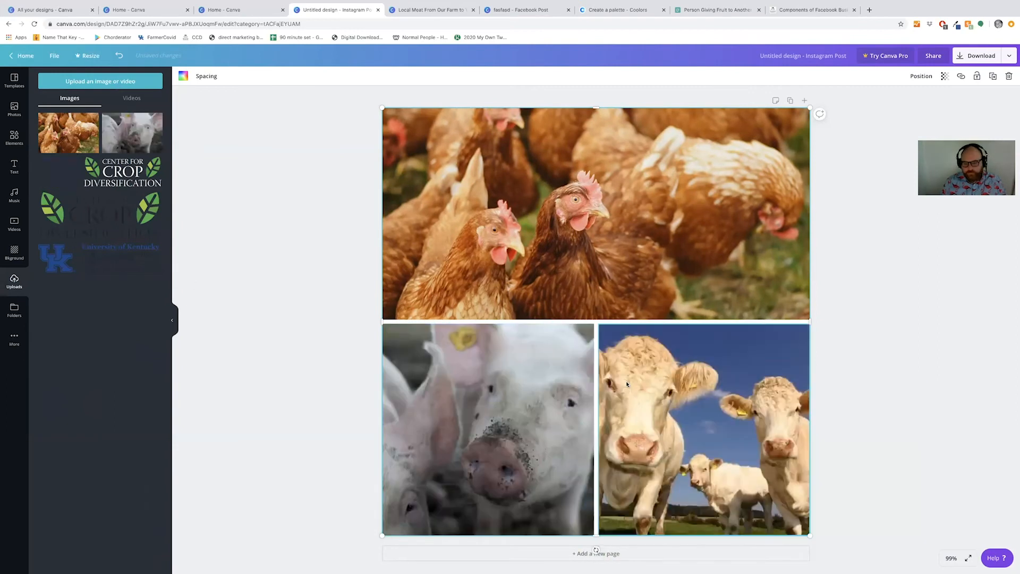
Step: Set the grid spacing between the chicken, pig and cow photos to 0
{"action": "left_click", "coordinate": [476, 394]}
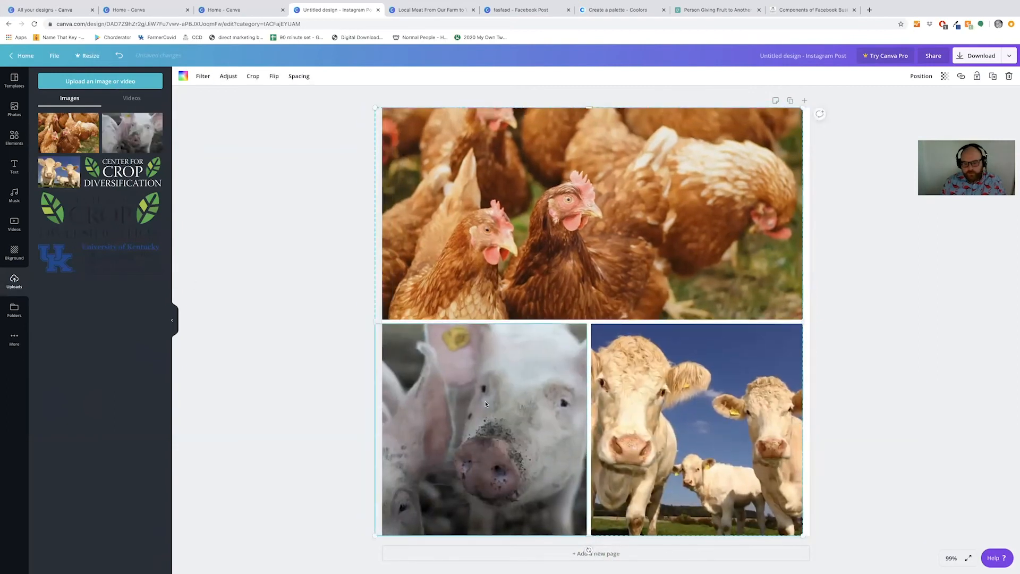
{"action": "mouse_move", "coordinate": [471, 396]}
{"action": "left_mouse_down"}
{"action": "mouse_move", "coordinate": [461, 396]}
{"action": "mouse_move", "coordinate": [479, 399]}
{"action": "left_mouse_up"}
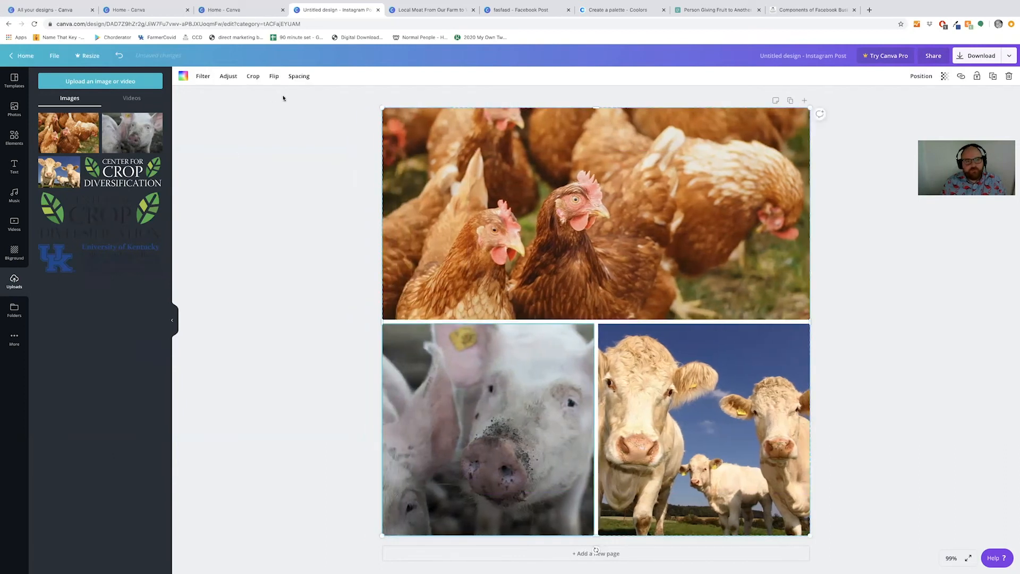
{"action": "left_click", "coordinate": [293, 79]}
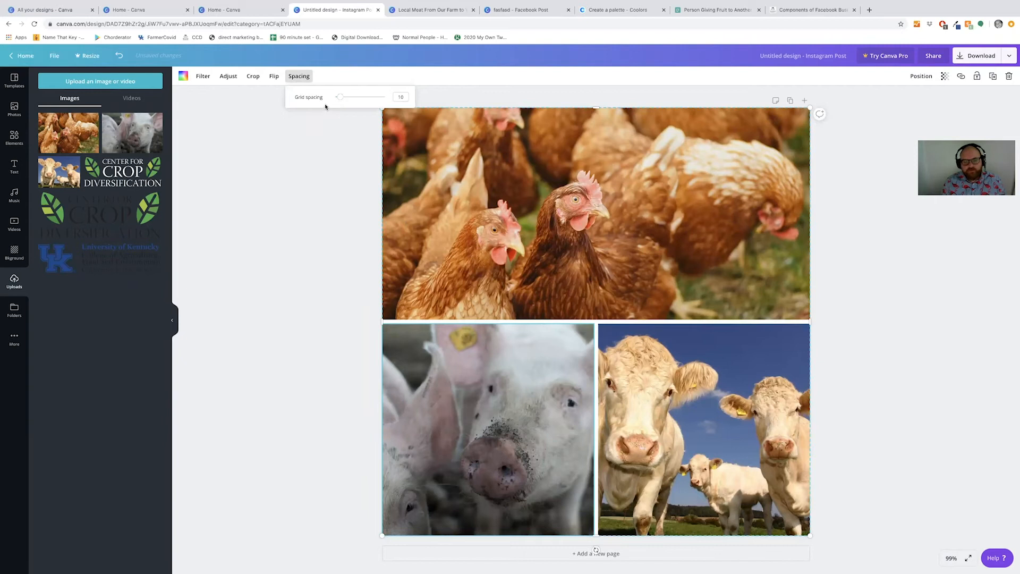
{"action": "left_click_drag", "start_coordinate": [341, 102], "coordinate": [337, 101]}
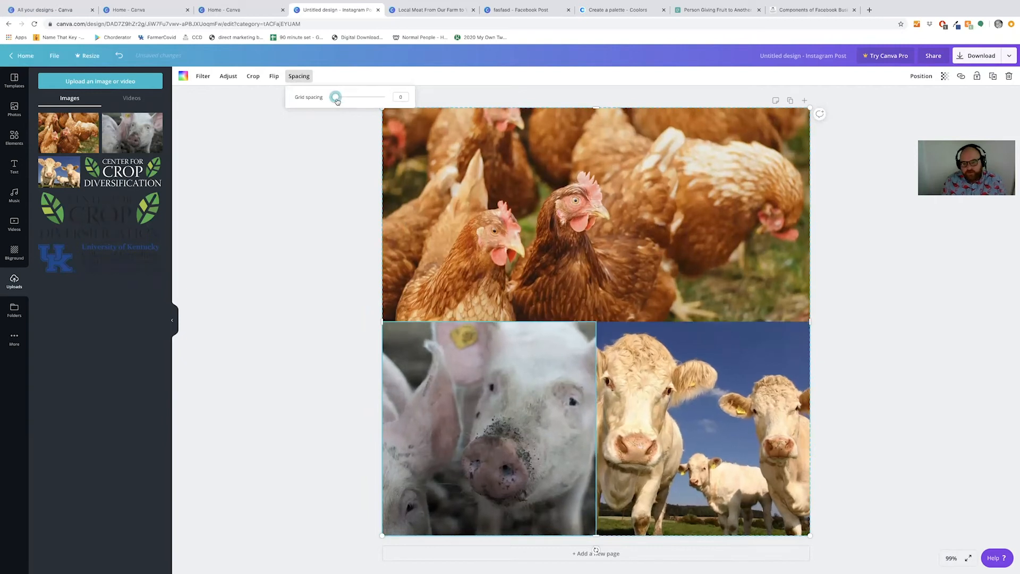
{"action": "left_click", "coordinate": [297, 209]}
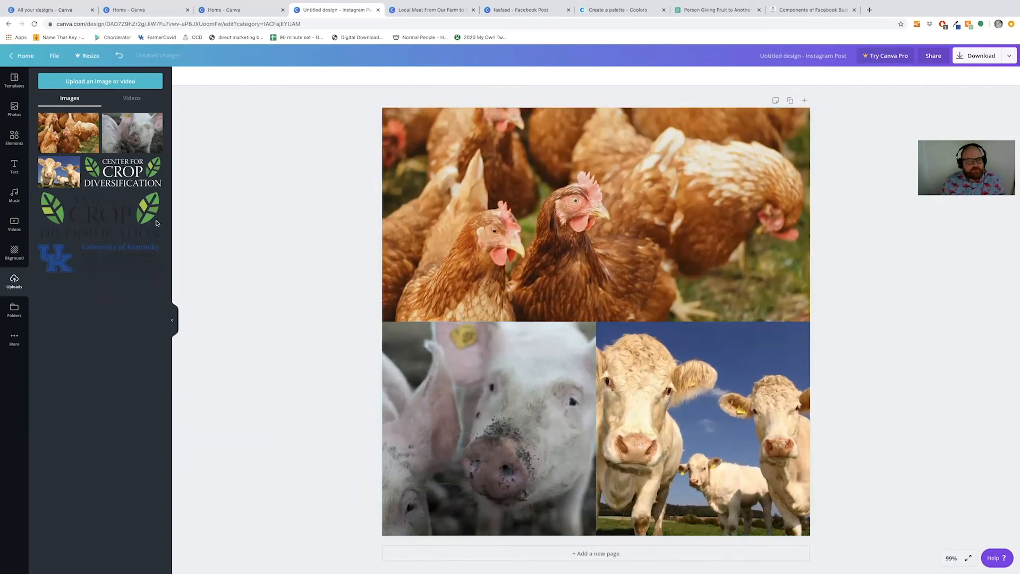
Step: Add a gray square and stretch it into a horizontal band over the seam between the wide photo and the two lower photos
{"action": "left_click", "coordinate": [14, 137]}
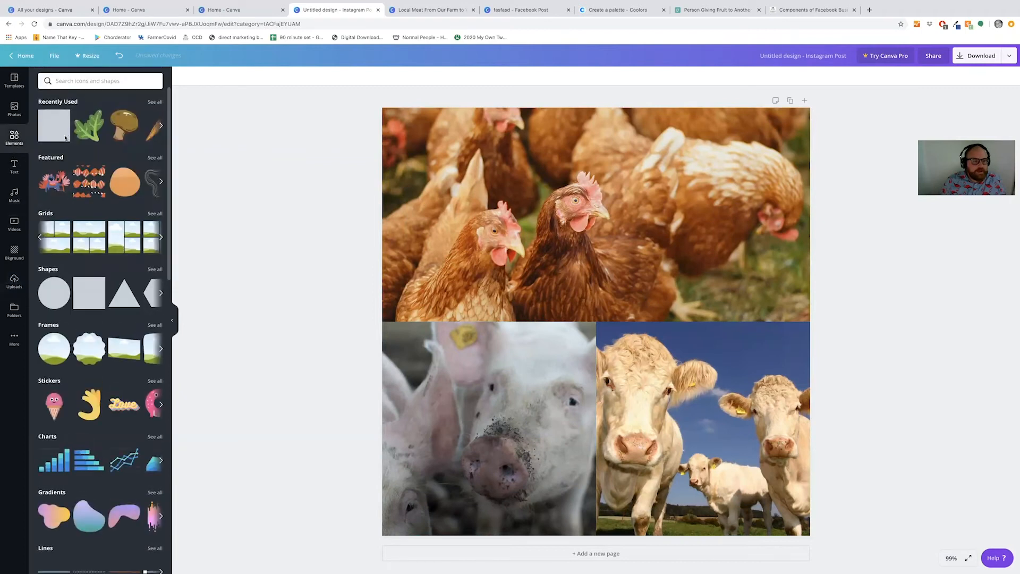
{"action": "left_click", "coordinate": [65, 138]}
{"action": "left_click_drag", "start_coordinate": [643, 343], "coordinate": [468, 383]}
{"action": "left_click_drag", "start_coordinate": [580, 312], "coordinate": [838, 316]}
{"action": "left_click_drag", "start_coordinate": [594, 353], "coordinate": [591, 321]}
{"action": "left_click_drag", "start_coordinate": [591, 258], "coordinate": [593, 292]}
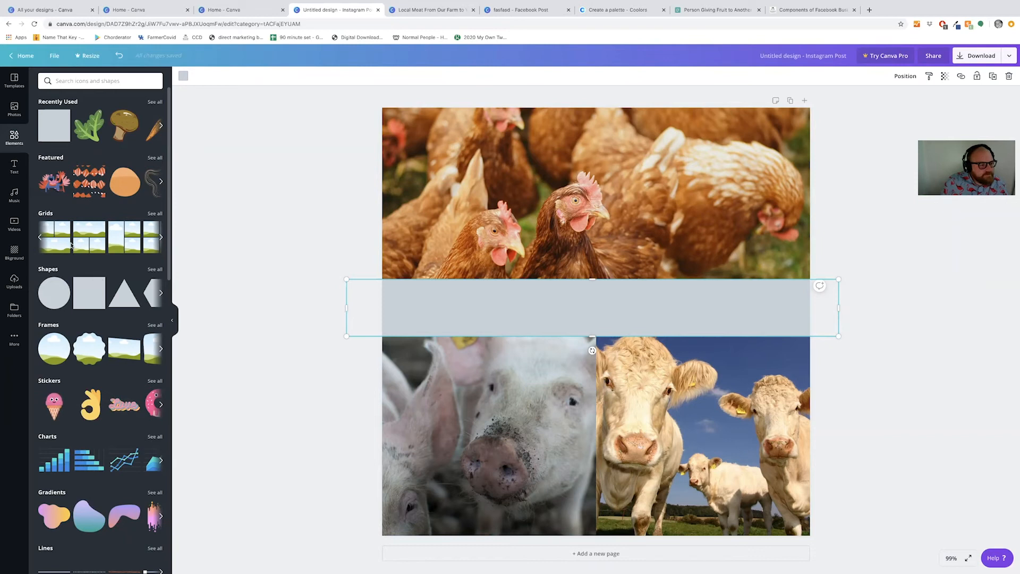
Step: Replace the chicken photo in the wide upper cell with the uploaded cow photo
{"action": "left_click", "coordinate": [15, 281]}
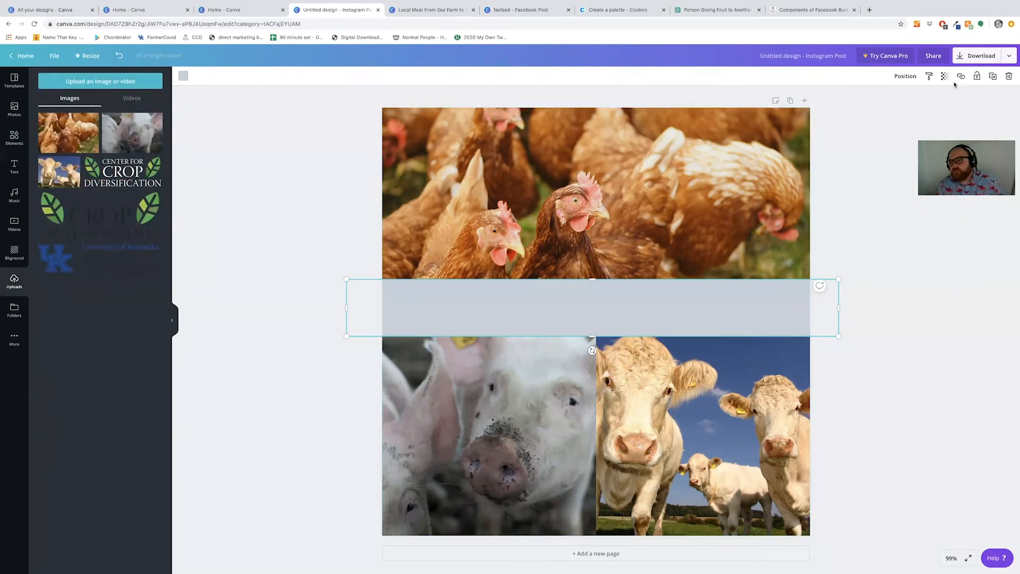
{"action": "left_click", "coordinate": [929, 77]}
{"action": "left_click", "coordinate": [929, 78]}
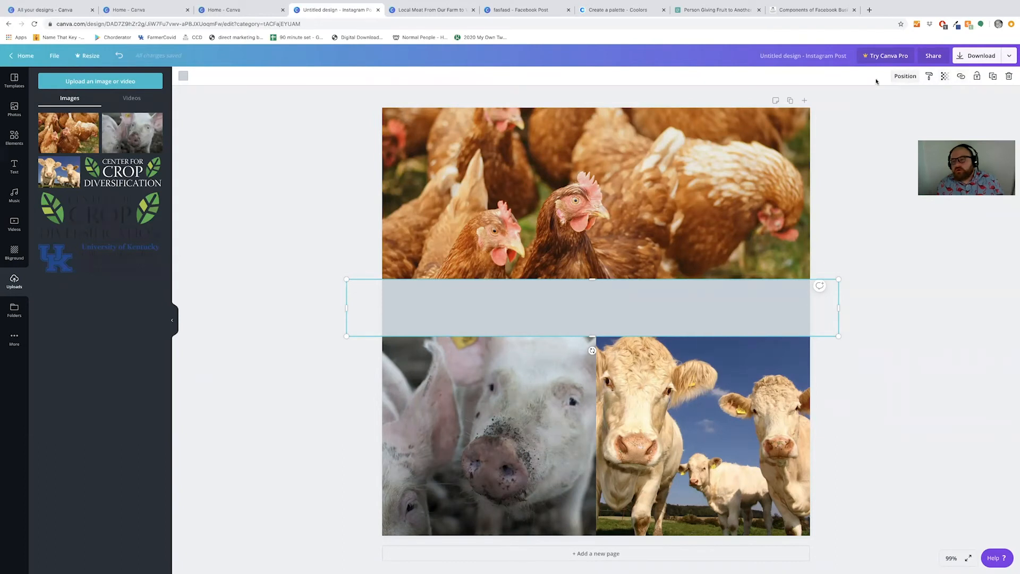
{"action": "left_click_drag", "start_coordinate": [60, 175], "coordinate": [526, 203]}
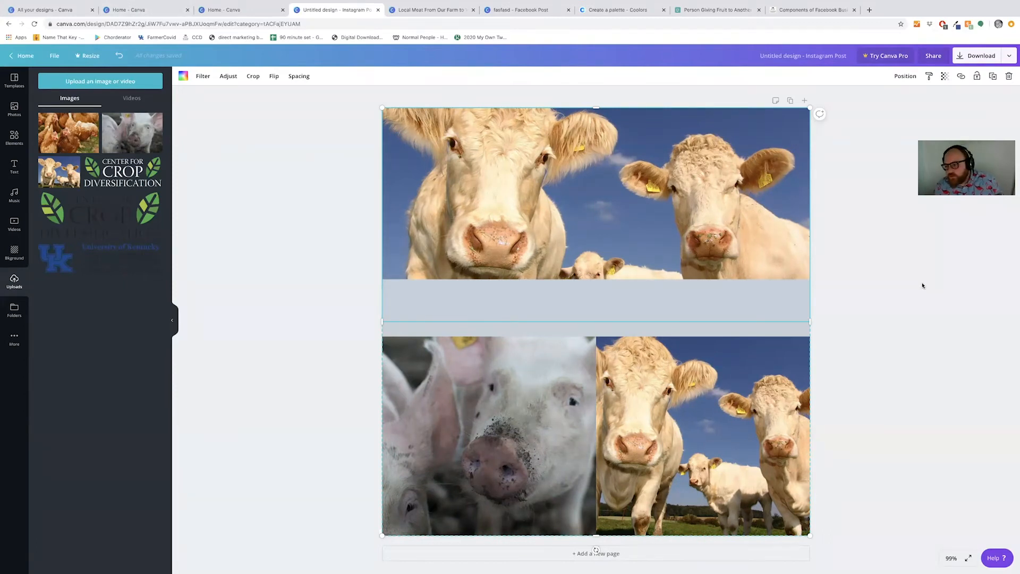
Step: Delete the gray band covering the middle of the photo grid
{"action": "left_click_drag", "start_coordinate": [325, 115], "coordinate": [900, 547]}
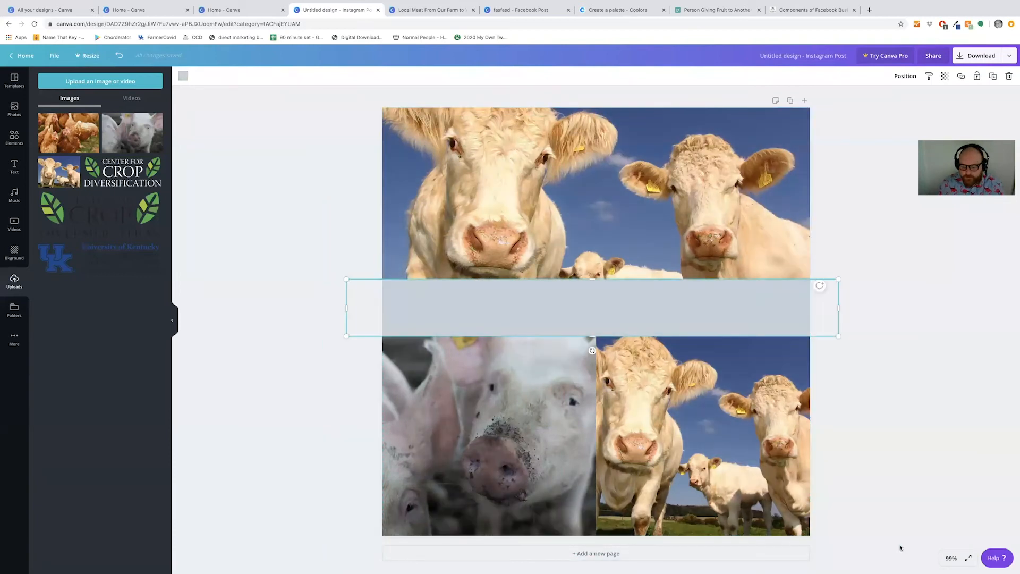
{"action": "key", "text": "Delete"}
{"action": "left_click", "coordinate": [624, 310]}
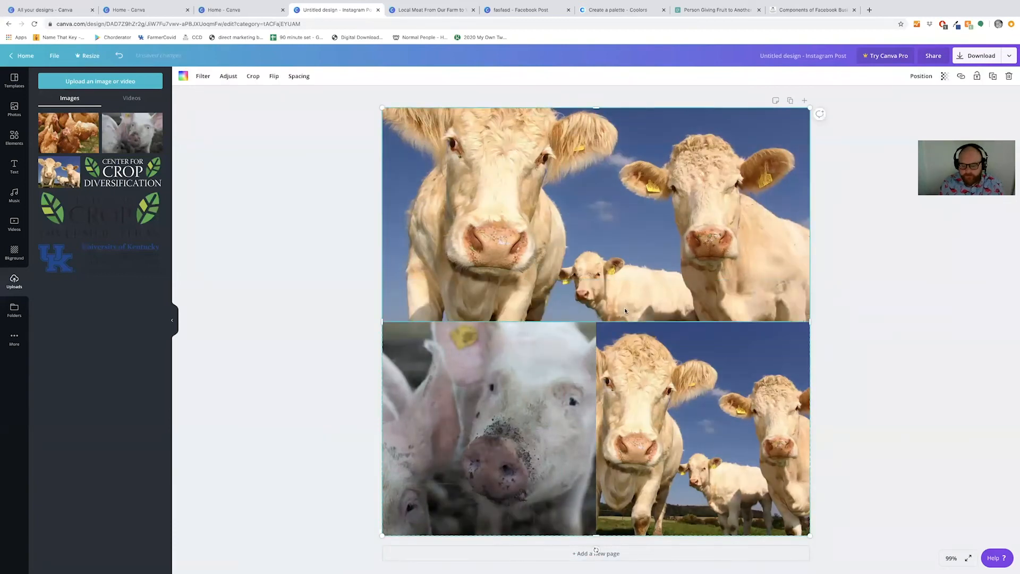
Step: Create a new blank Facebook Post design from the All your designs page
{"action": "left_click", "coordinate": [48, 10]}
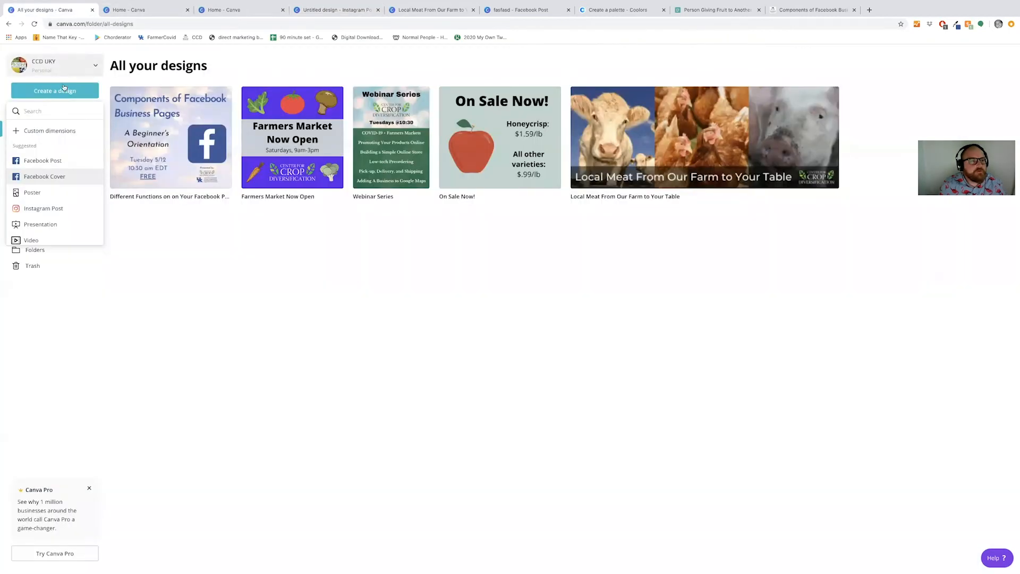
{"action": "left_click", "coordinate": [62, 92]}
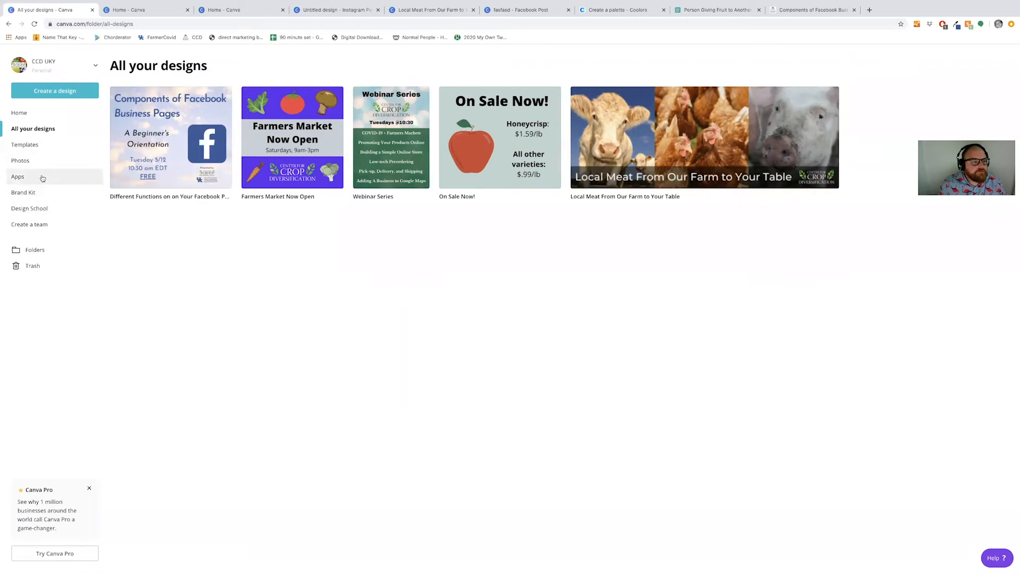
{"action": "left_click", "coordinate": [41, 95]}
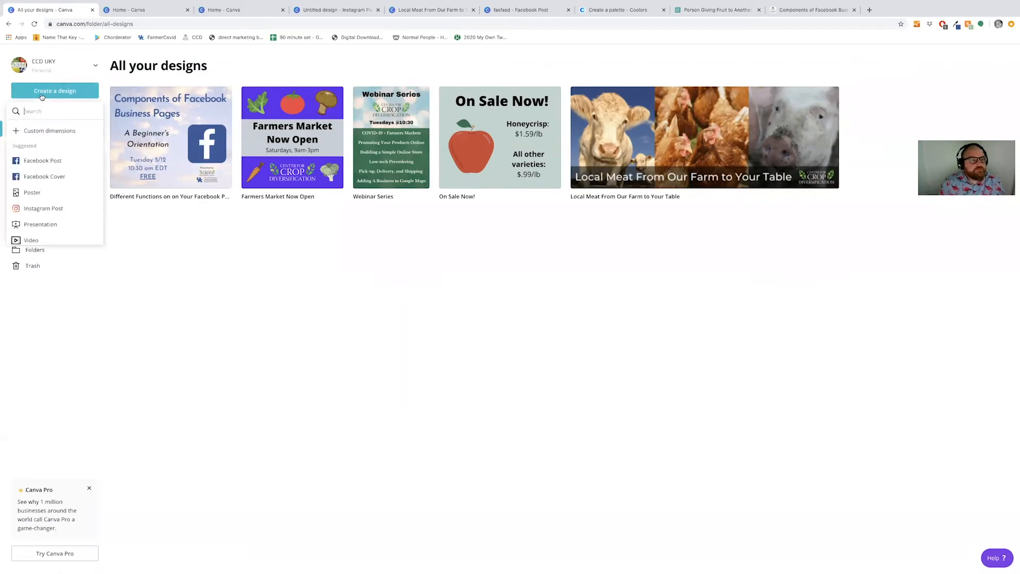
{"action": "left_click", "coordinate": [50, 160]}
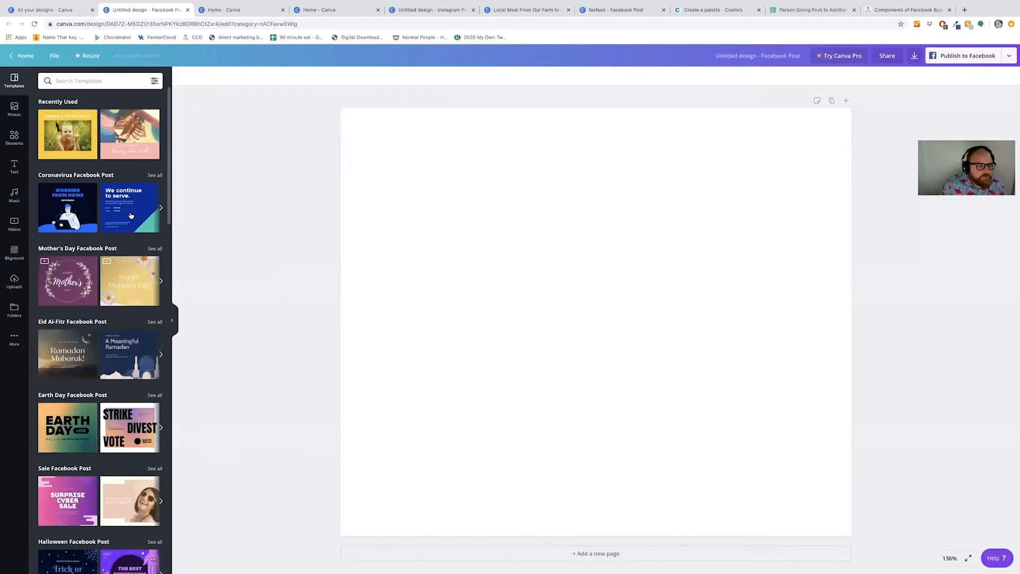
Step: Add the uploaded pig photo to the blank post, slightly above the page's centre
{"action": "left_click", "coordinate": [16, 282]}
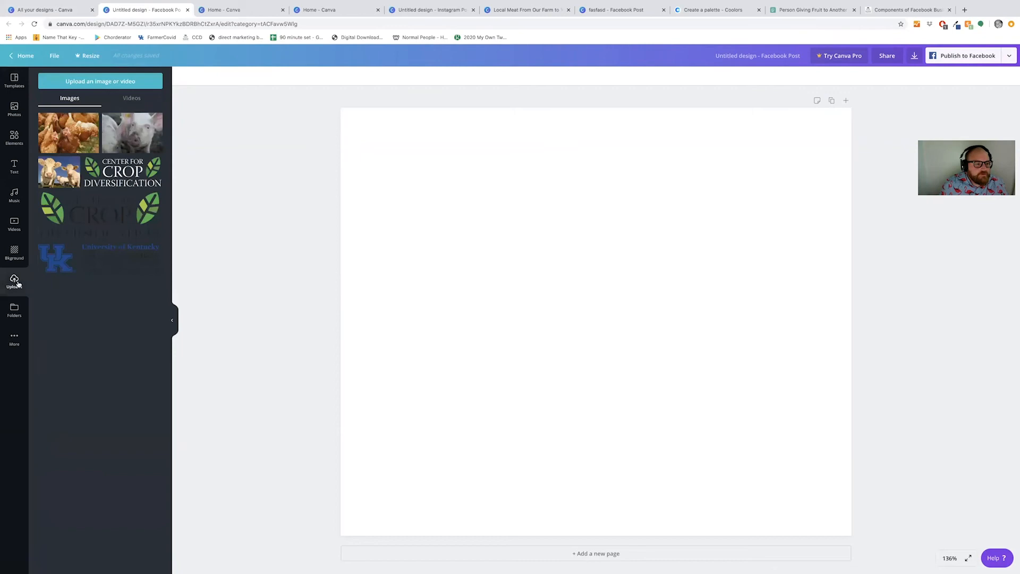
{"action": "left_click", "coordinate": [159, 145]}
{"action": "left_click_drag", "start_coordinate": [707, 351], "coordinate": [705, 343]}
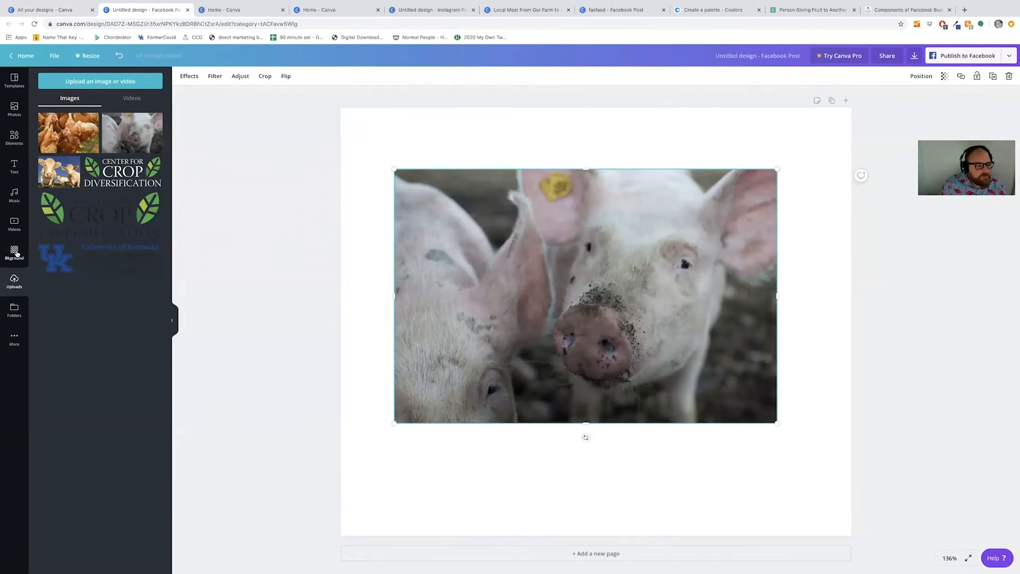
Step: Add a thin square outline from the full shapes collection and align it with the pig photo's upper-left corner
{"action": "left_click", "coordinate": [14, 139]}
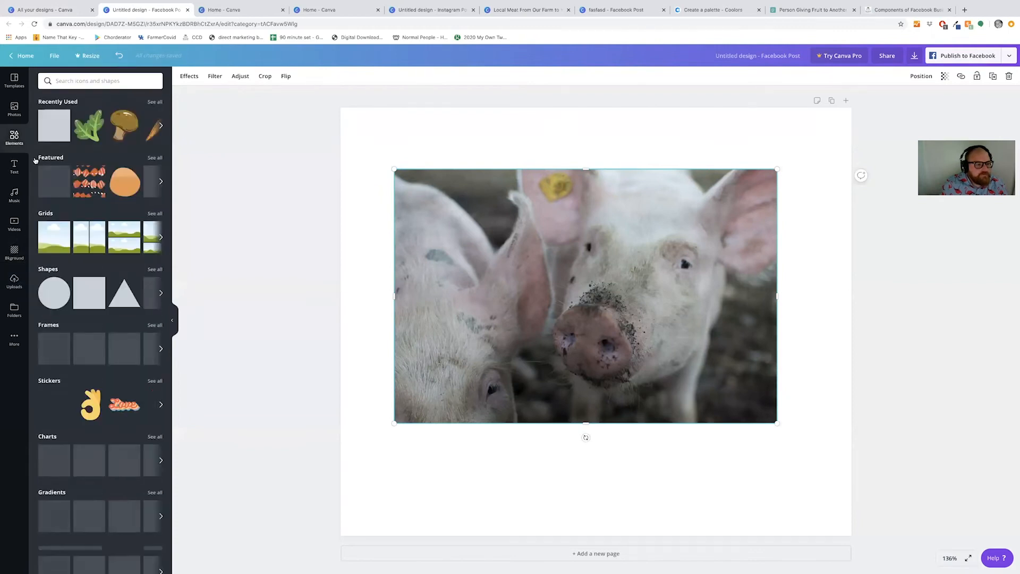
{"action": "left_click", "coordinate": [163, 295]}
{"action": "left_click", "coordinate": [163, 294]}
{"action": "left_click", "coordinate": [162, 294]}
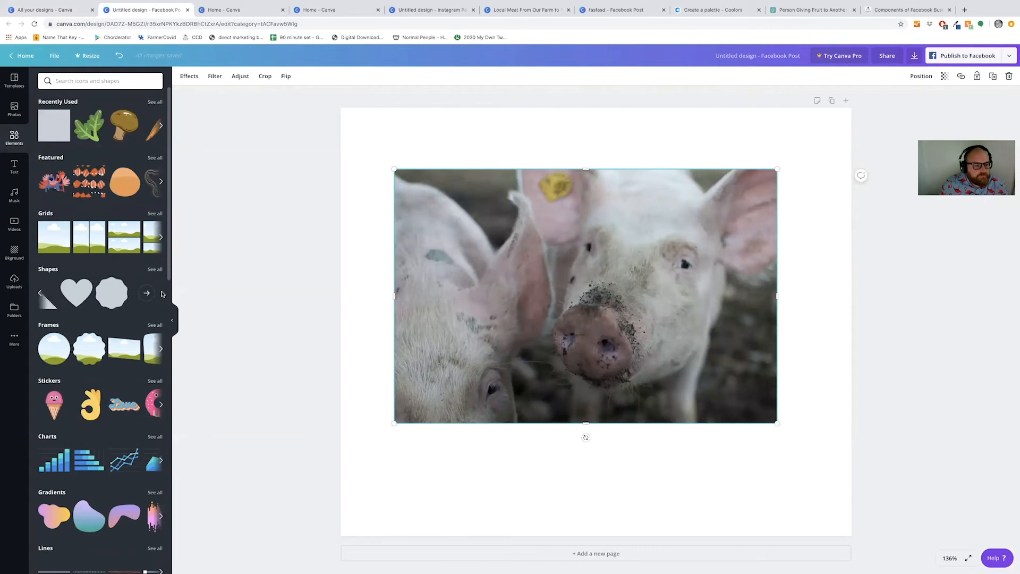
{"action": "left_click", "coordinate": [153, 269]}
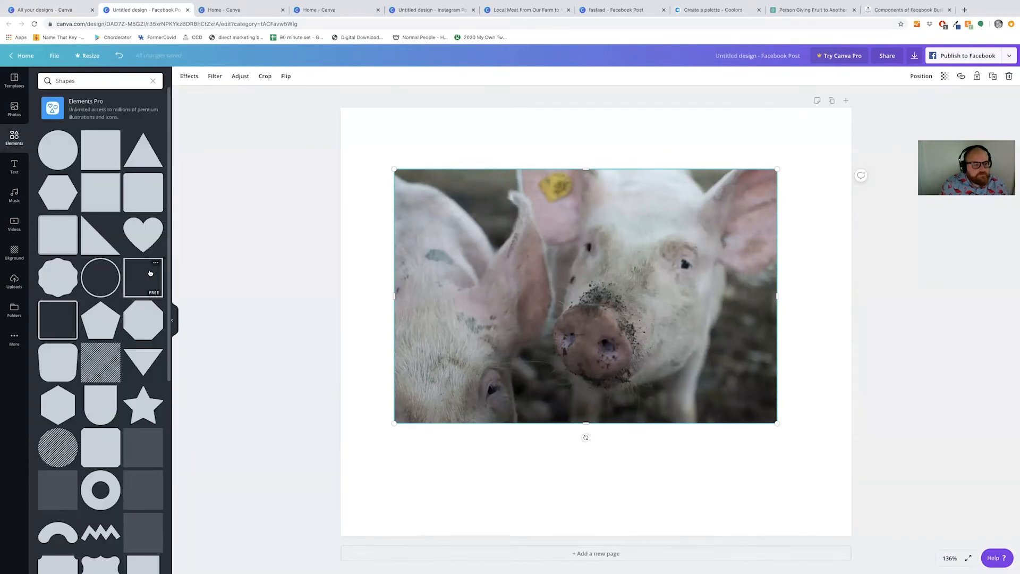
{"action": "left_click", "coordinate": [145, 283]}
{"action": "left_click_drag", "start_coordinate": [607, 350], "coordinate": [518, 312]}
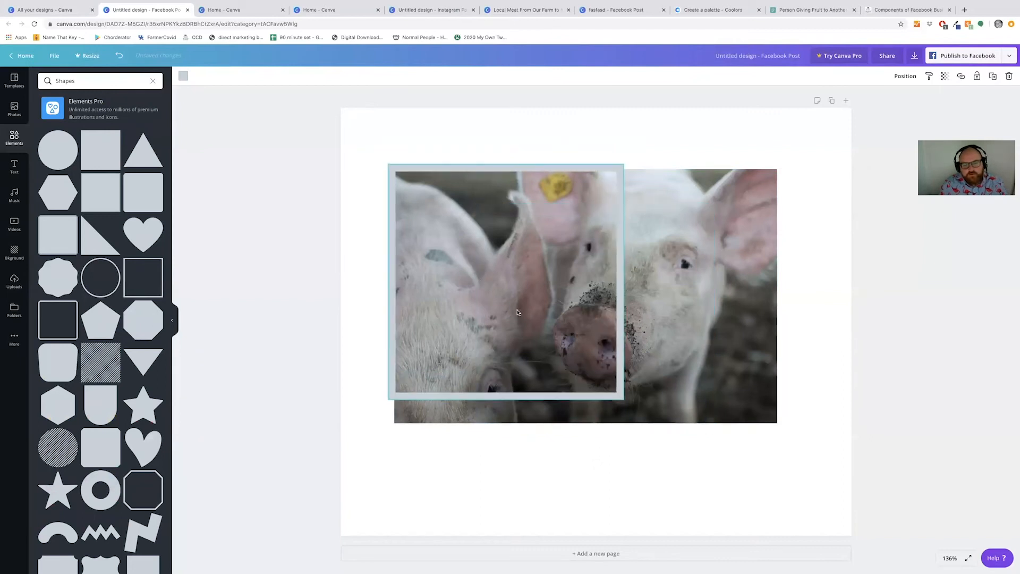
Step: Stretch the square outline to about 731 wide and shorten it so it frames the whole pig photo
{"action": "left_click_drag", "start_coordinate": [617, 397], "coordinate": [706, 378]}
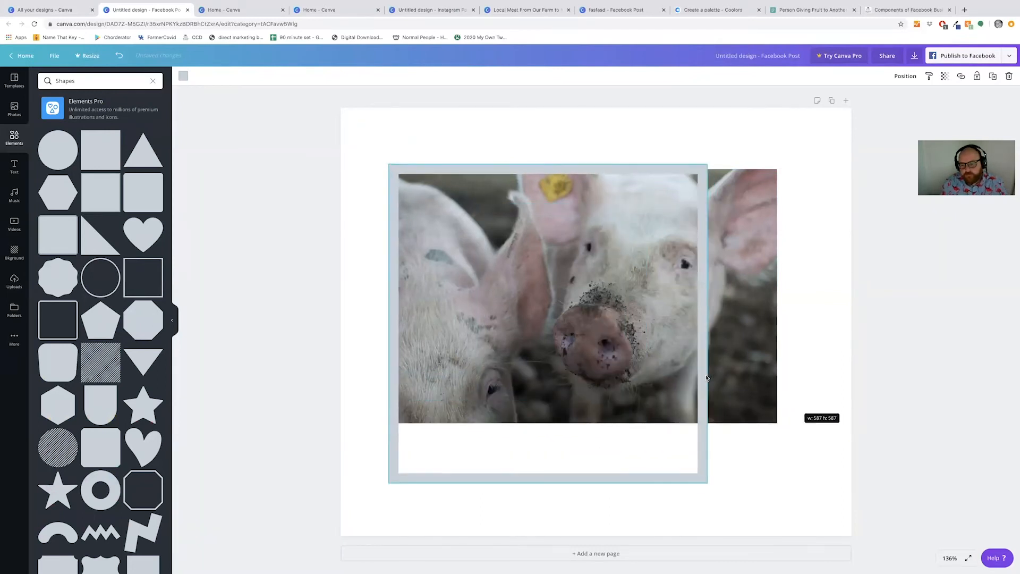
{"action": "left_click_drag", "start_coordinate": [707, 318], "coordinate": [783, 318]}
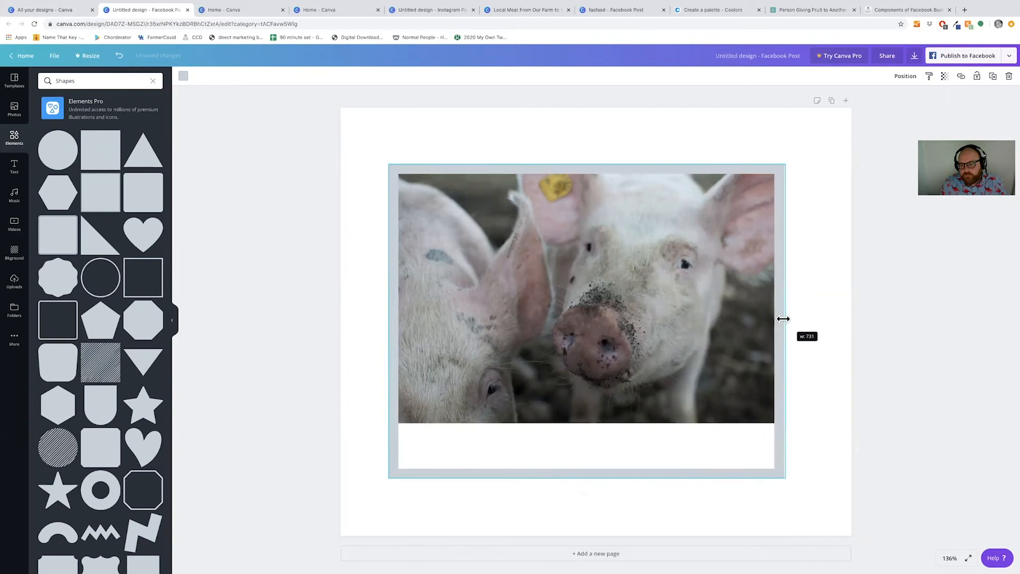
{"action": "left_click_drag", "start_coordinate": [585, 477], "coordinate": [599, 427]}
{"action": "left_click", "coordinate": [536, 484]}
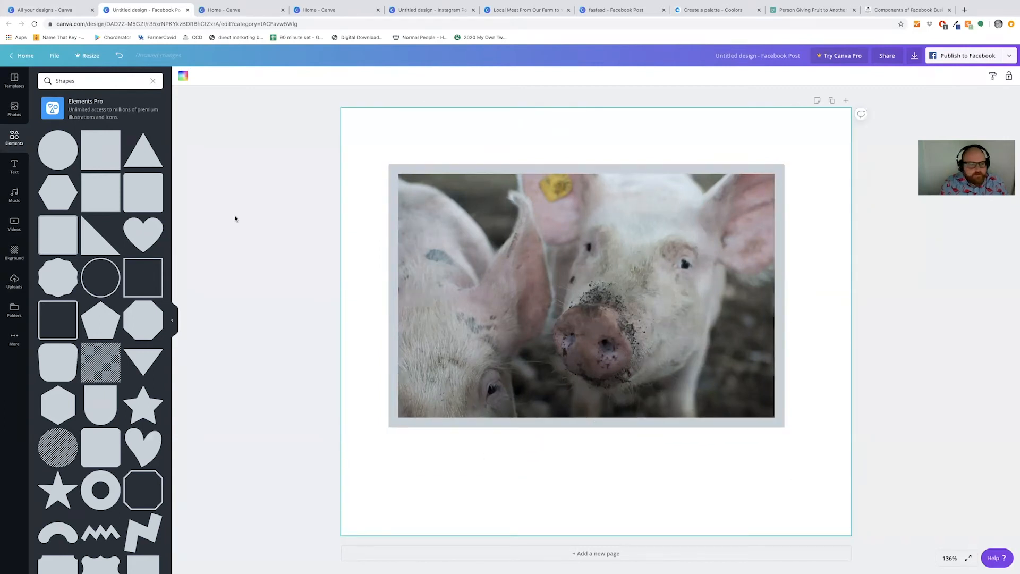
Step: Replace the outline with a solid gray square stretched into a rectangle slightly larger than the pig photo on every side
{"action": "left_click", "coordinate": [391, 180]}
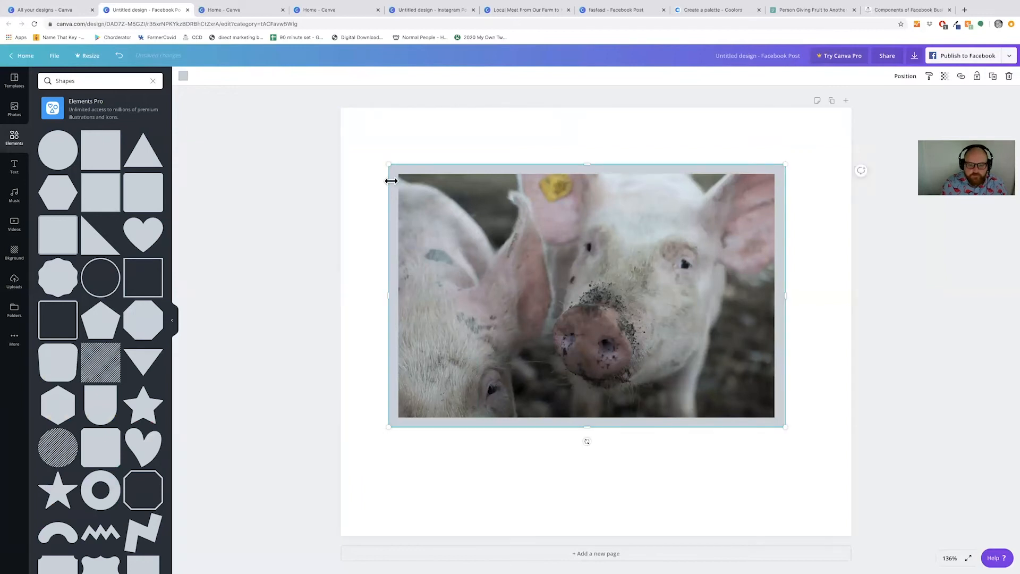
{"action": "key", "text": "Delete"}
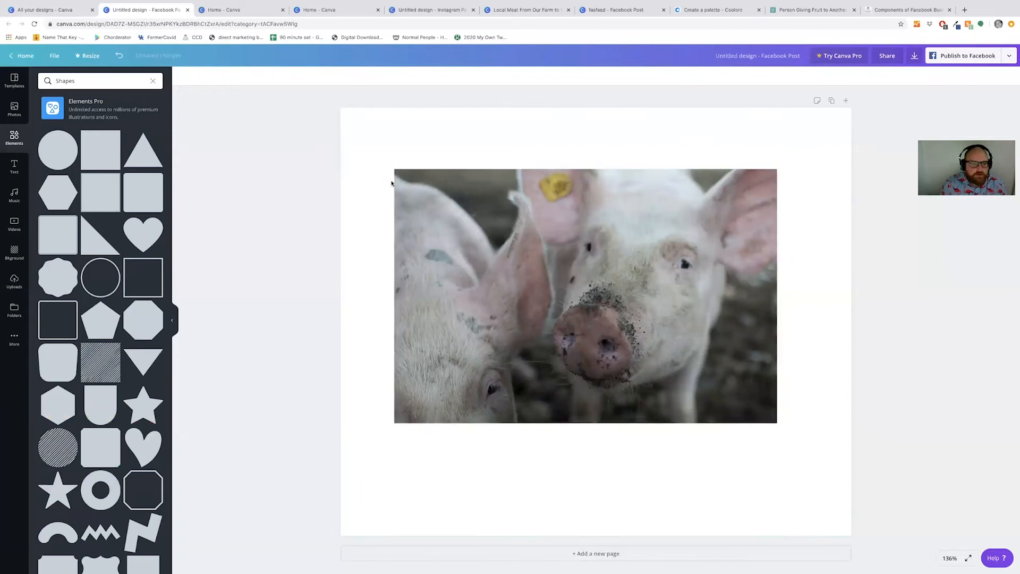
{"action": "left_click", "coordinate": [106, 143]}
{"action": "left_click_drag", "start_coordinate": [581, 285], "coordinate": [537, 287]}
{"action": "left_click_drag", "start_coordinate": [673, 275], "coordinate": [792, 275]}
{"action": "left_click_drag", "start_coordinate": [587, 392], "coordinate": [587, 434]}
Step: Send the gray rectangle behind the pig photo and nudge the photo so the border around it is even
{"action": "left_click", "coordinate": [905, 76]}
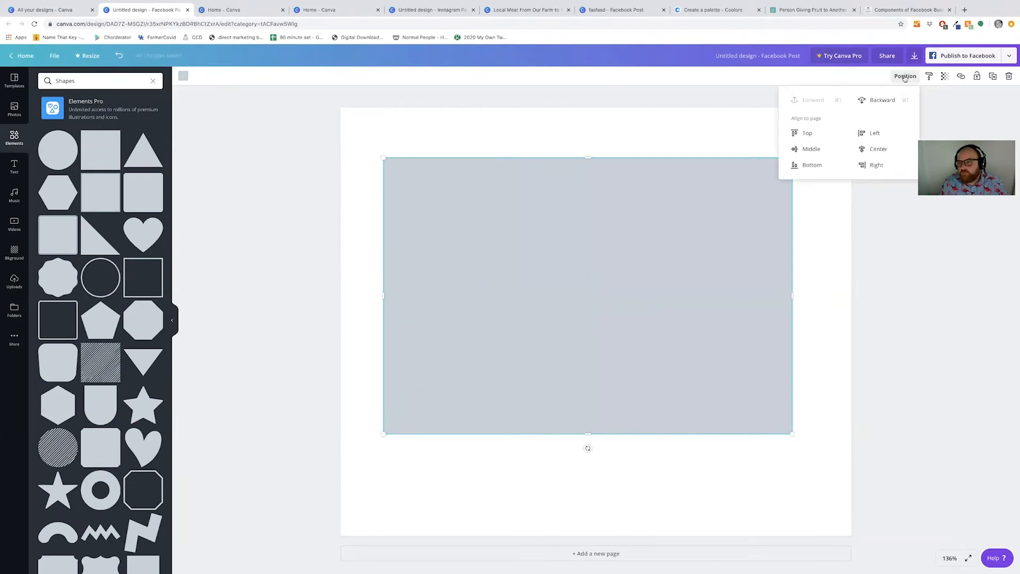
{"action": "left_click", "coordinate": [882, 100]}
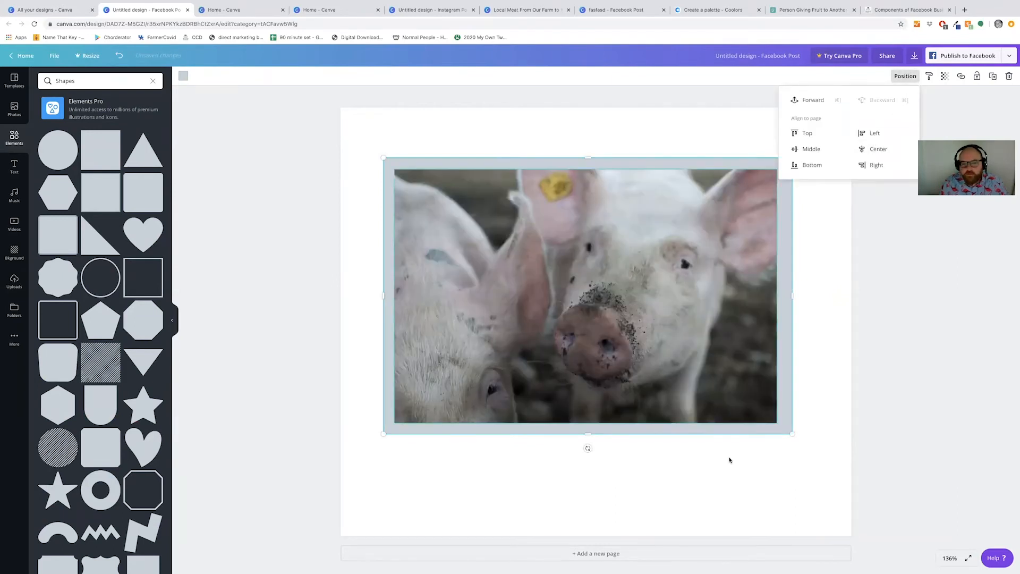
{"action": "left_click", "coordinate": [688, 487]}
{"action": "left_click", "coordinate": [640, 329]}
{"action": "left_click_drag", "start_coordinate": [641, 329], "coordinate": [644, 324]}
{"action": "left_click", "coordinate": [732, 460]}
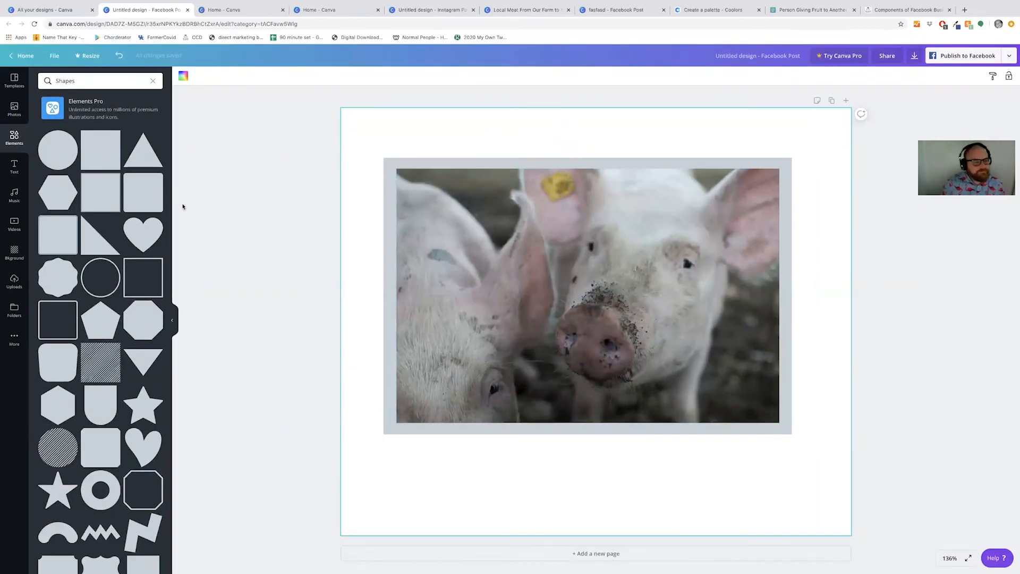
Step: Clear the page and apply the red "20th Annual Food Fair" template from the Food Facebook Post templates
{"action": "left_click_drag", "start_coordinate": [269, 116], "coordinate": [842, 491]}
{"action": "key", "text": "Delete"}
{"action": "left_click", "coordinate": [14, 81]}
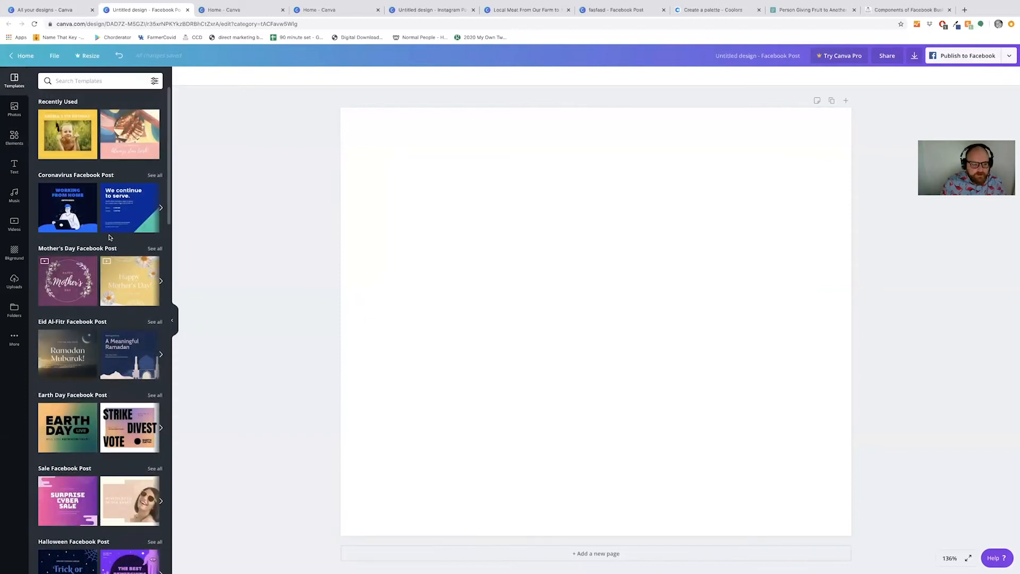
{"action": "scroll", "coordinate": [121, 240], "scroll_direction": "down", "scroll_amount": 2}
{"action": "scroll", "coordinate": [125, 237], "scroll_direction": "down", "scroll_amount": 4}
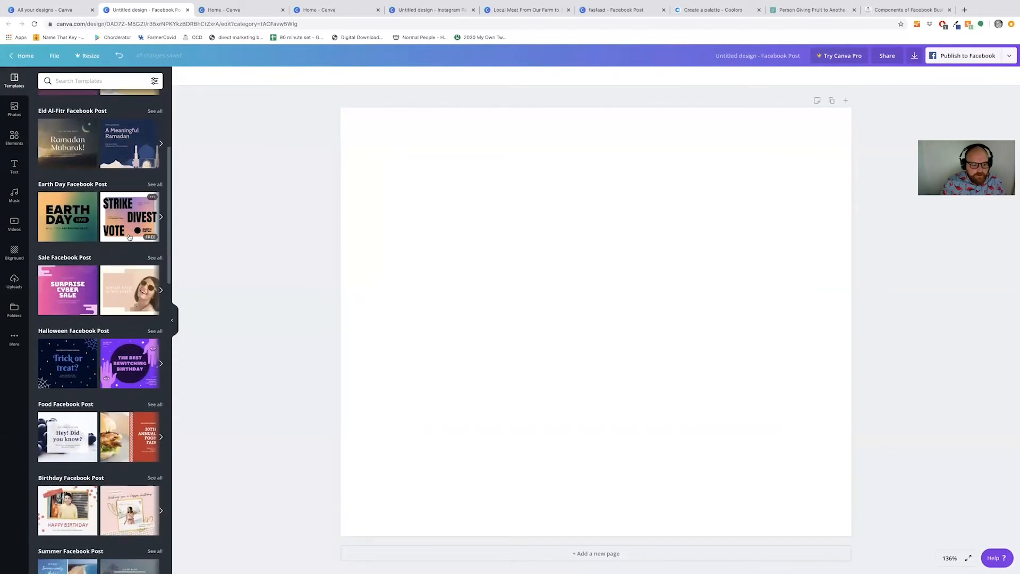
{"action": "left_click", "coordinate": [136, 399]}
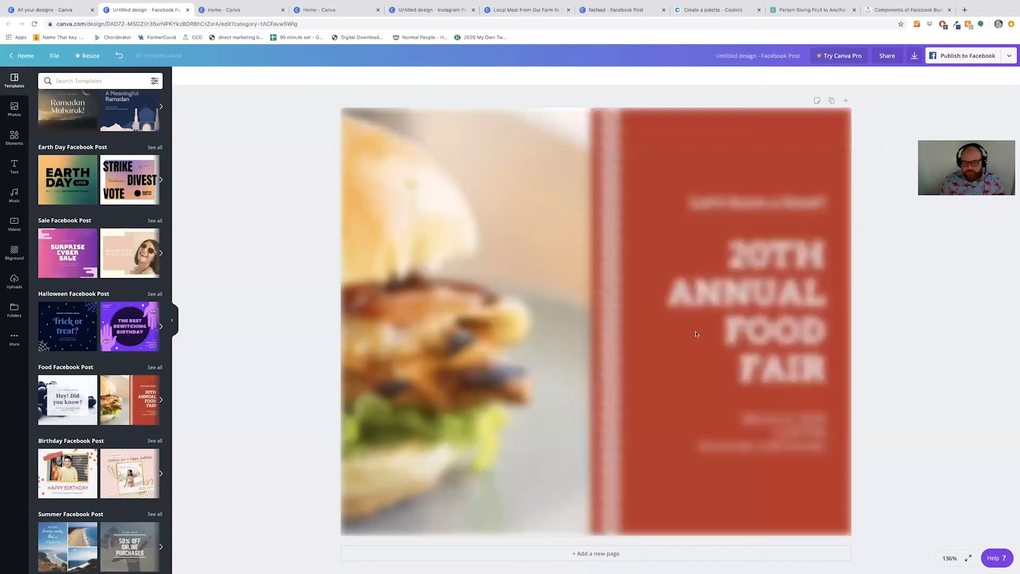
Step: Replace the "Let's have a feast!" line above the heading with "Our Farm. Your Table"
{"action": "left_click", "coordinate": [755, 201]}
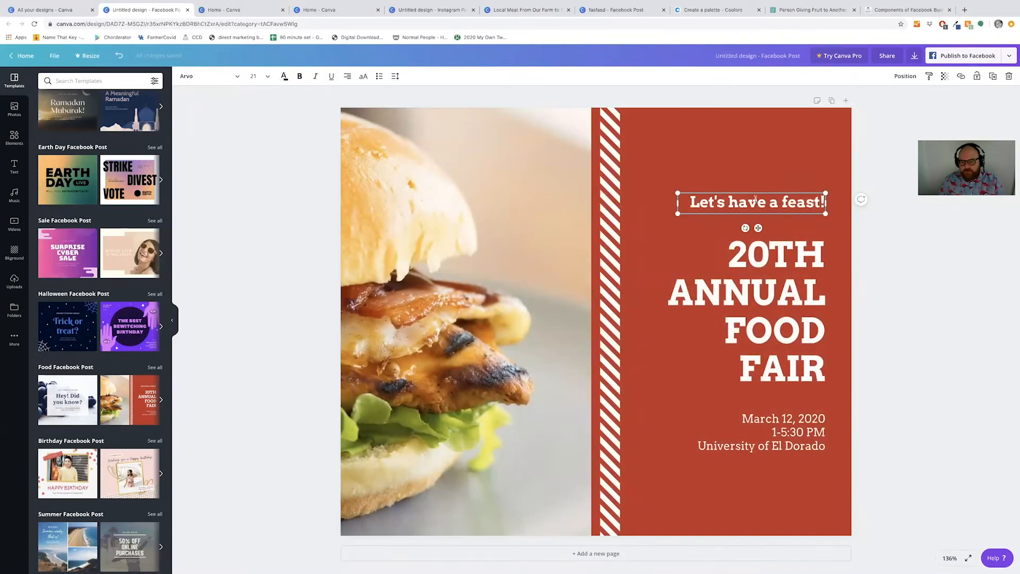
{"action": "left_click", "coordinate": [755, 199]}
{"action": "type", "text": "Our Farm You"}
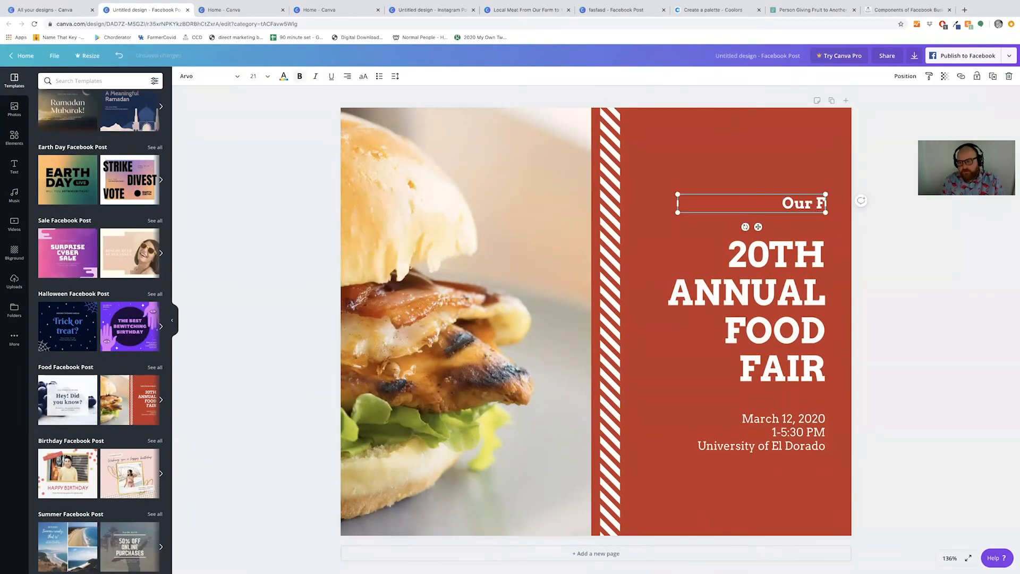
{"action": "key", "text": "BackSpace"}
{"action": "key", "text": "BackSpace"}
{"action": "key", "text": "BackSpace"}
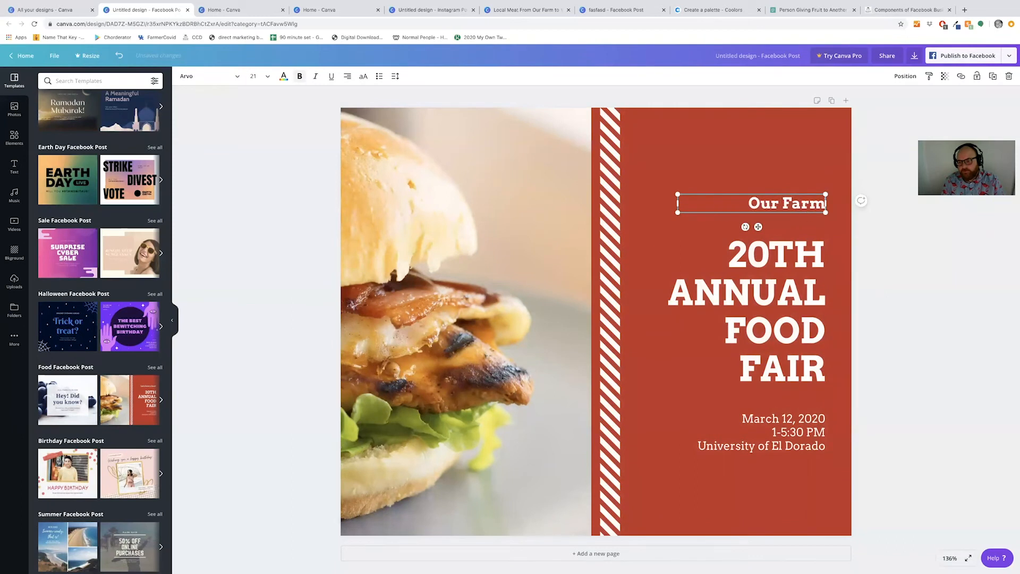
{"action": "type", "text": ". Your Table"}
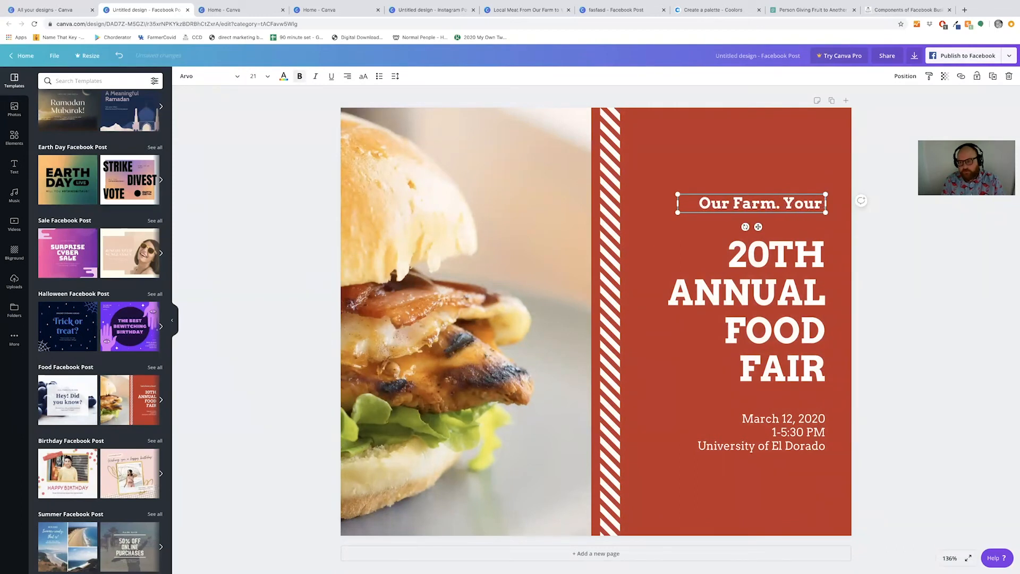
Step: Replace the burger photo with the uploaded cow photo and reposition it so the large cow's face fills the frame
{"action": "left_click", "coordinate": [400, 285]}
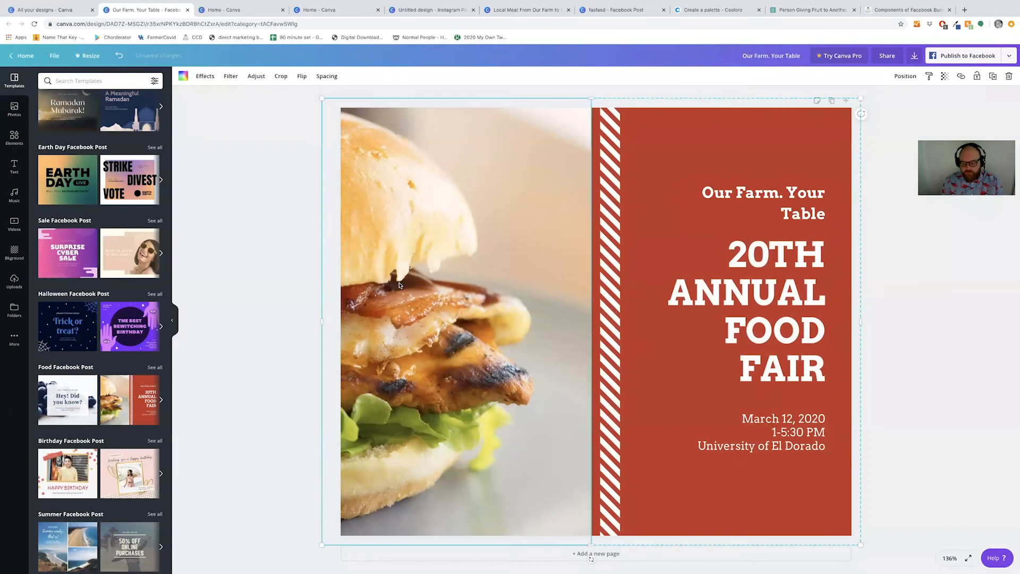
{"action": "key", "text": "Delete"}
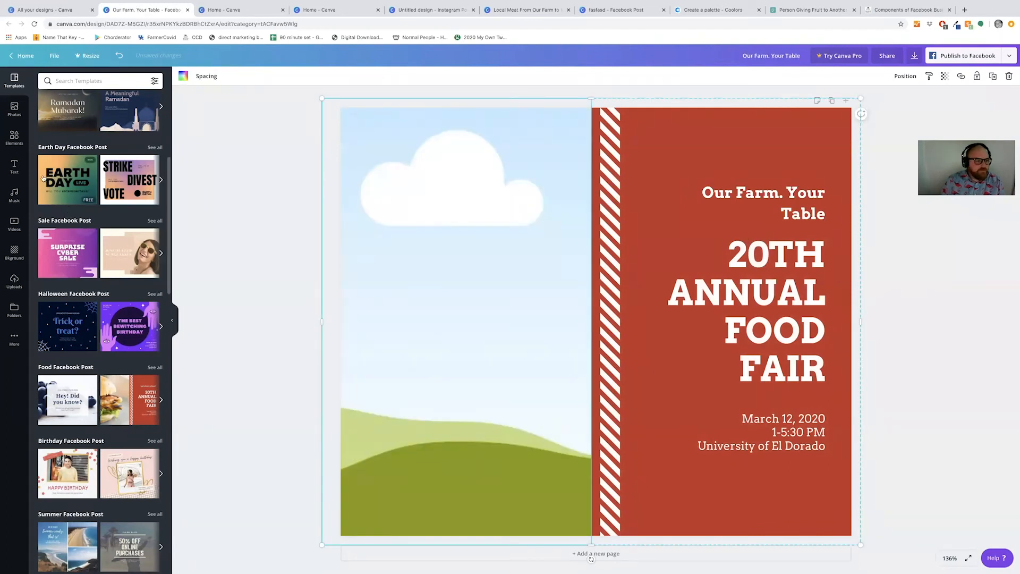
{"action": "left_click", "coordinate": [21, 166]}
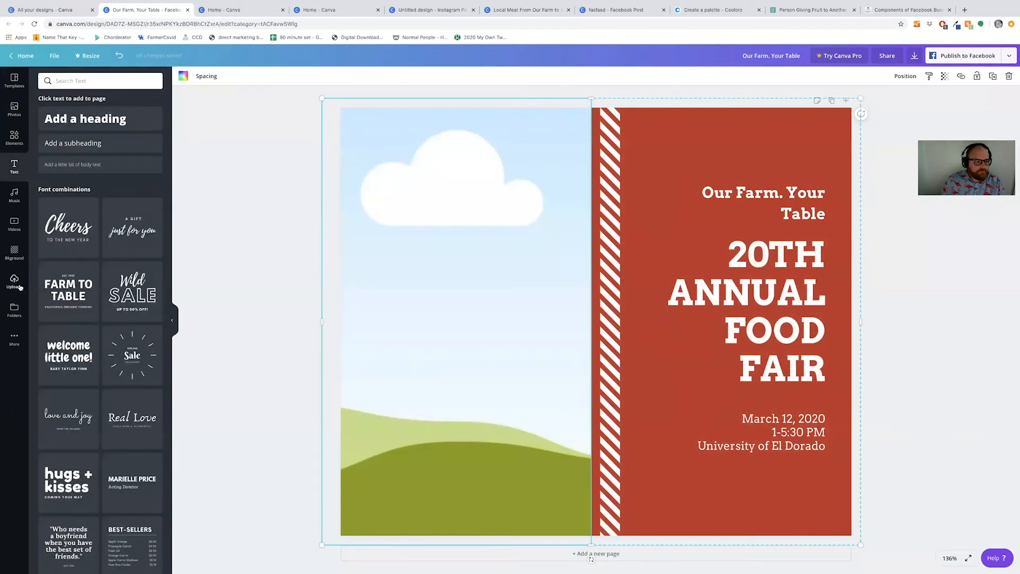
{"action": "left_click", "coordinate": [15, 281]}
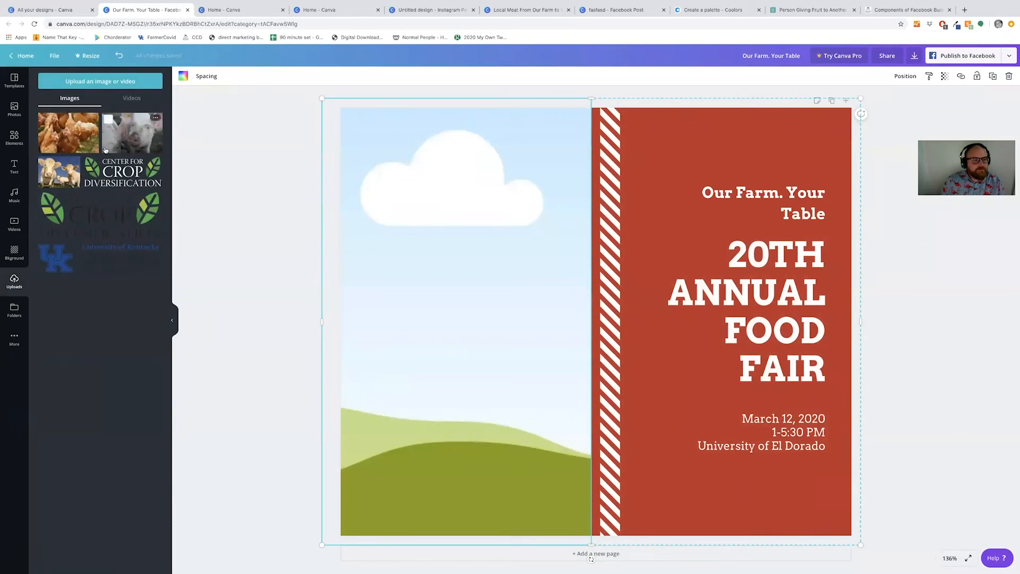
{"action": "left_click", "coordinate": [64, 178]}
{"action": "mouse_move", "coordinate": [661, 332]}
{"action": "left_mouse_down"}
{"action": "mouse_move", "coordinate": [616, 199]}
{"action": "mouse_move", "coordinate": [602, 254]}
{"action": "mouse_move", "coordinate": [650, 278]}
{"action": "mouse_move", "coordinate": [664, 332]}
{"action": "left_mouse_up"}
{"action": "left_click_drag", "start_coordinate": [590, 313], "coordinate": [569, 239]}
{"action": "left_click_drag", "start_coordinate": [424, 320], "coordinate": [619, 323]}
{"action": "double_click", "coordinate": [467, 316]}
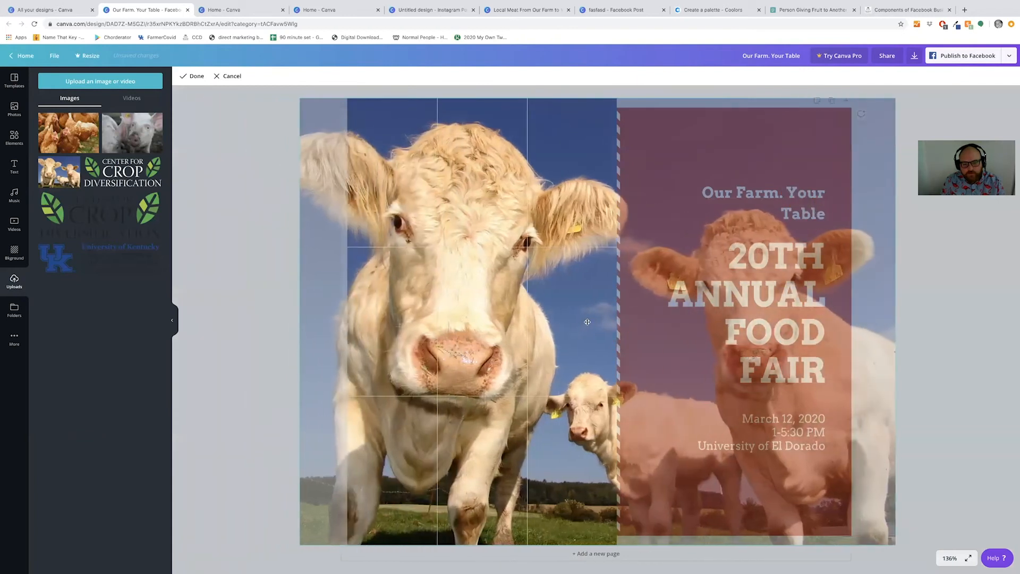
{"action": "left_click", "coordinate": [258, 247]}
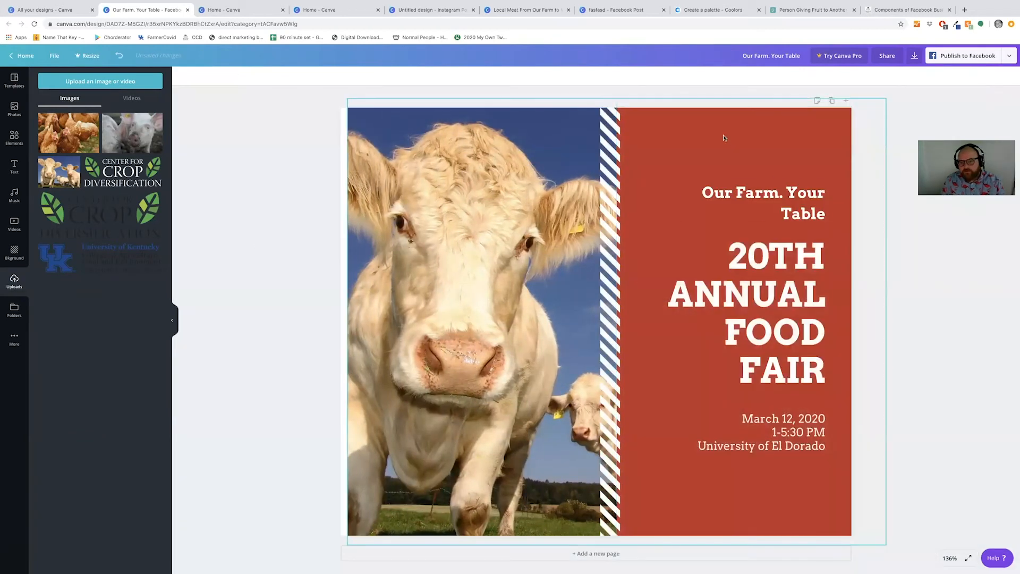
Step: Recolor the red panel behind the text to light turquoise
{"action": "left_click", "coordinate": [184, 76]}
{"action": "left_click", "coordinate": [90, 235]}
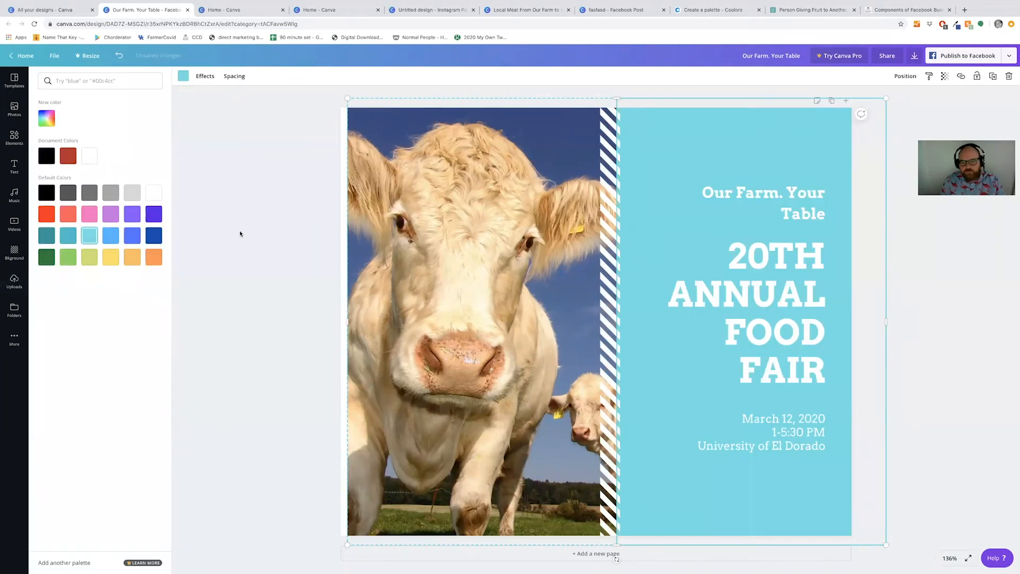
{"action": "left_click", "coordinate": [240, 234]}
Step: Change the "20th Annual Food Fair" heading's text color to black
{"action": "left_click", "coordinate": [659, 258]}
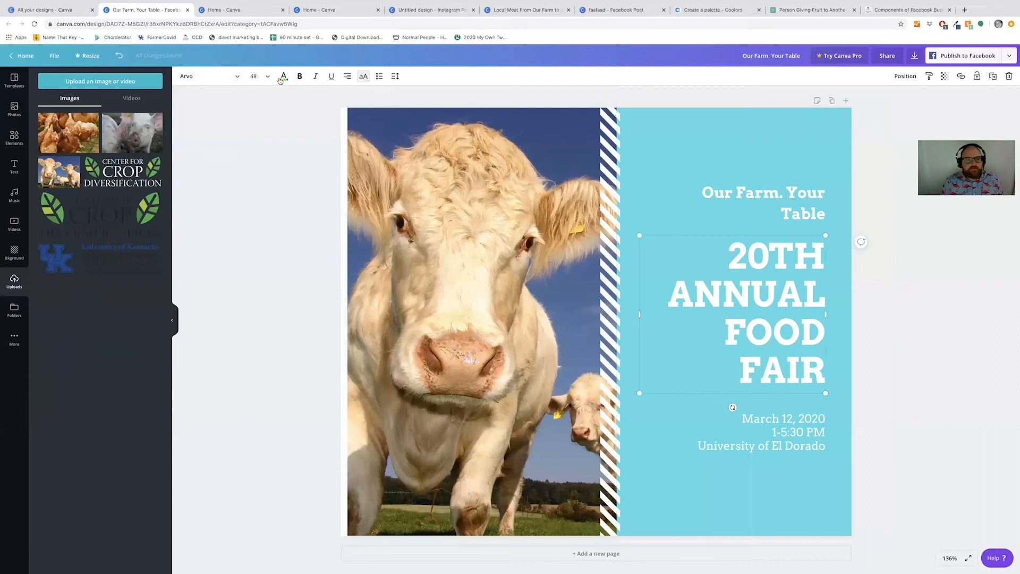
{"action": "left_click", "coordinate": [283, 78]}
{"action": "left_click", "coordinate": [46, 156]}
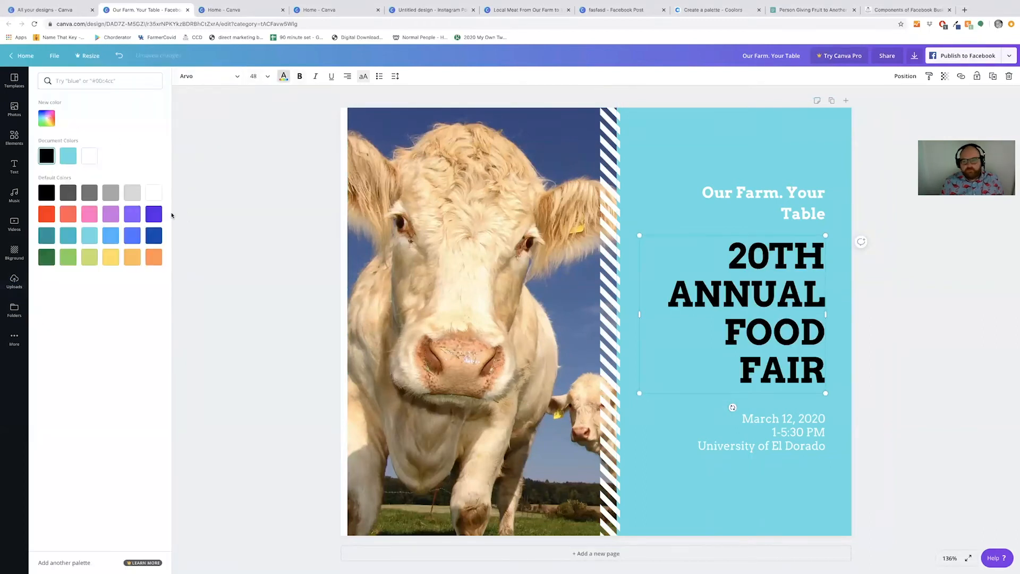
{"action": "left_click", "coordinate": [211, 212]}
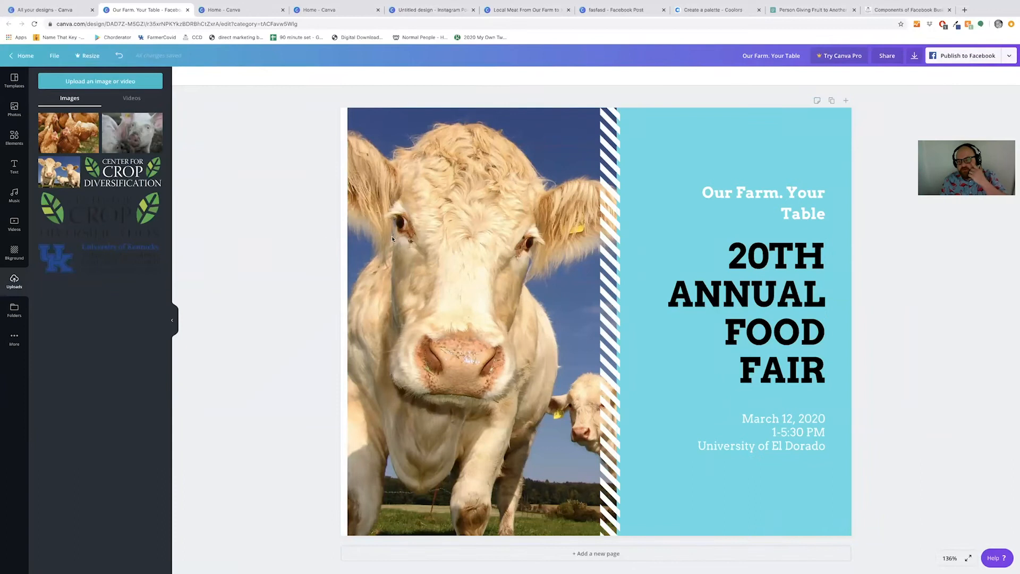
Step: Add an exclamation mark at the end of the "Our Farm. Your Table" line
{"action": "left_click", "coordinate": [805, 216]}
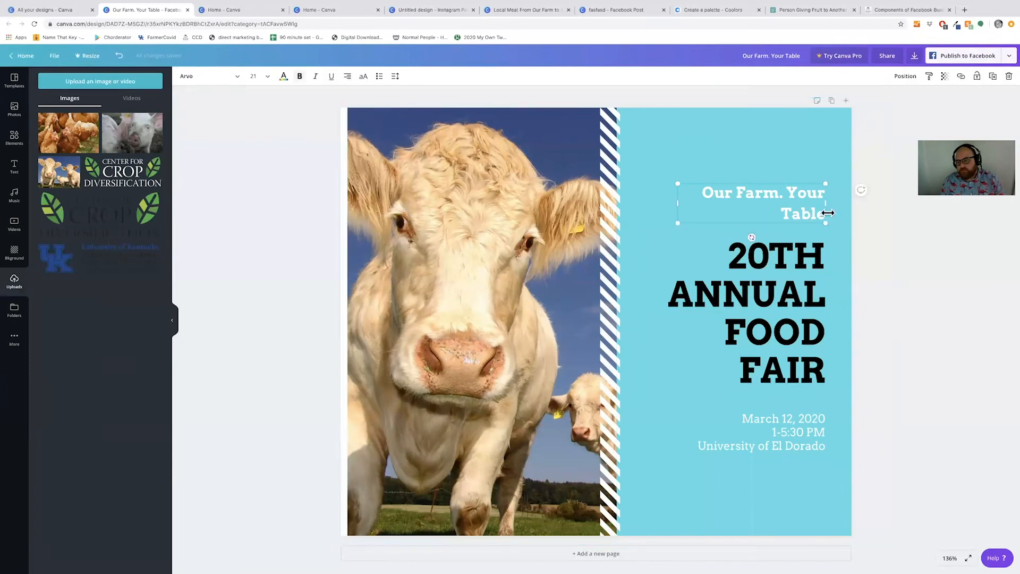
{"action": "type", "text": "!"}
{"action": "left_click", "coordinate": [210, 209]}
Step: Align the photo and panel layout with the page's left edge and adjust the crop around the large cow's face
{"action": "left_click_drag", "start_coordinate": [480, 245], "coordinate": [474, 243]}
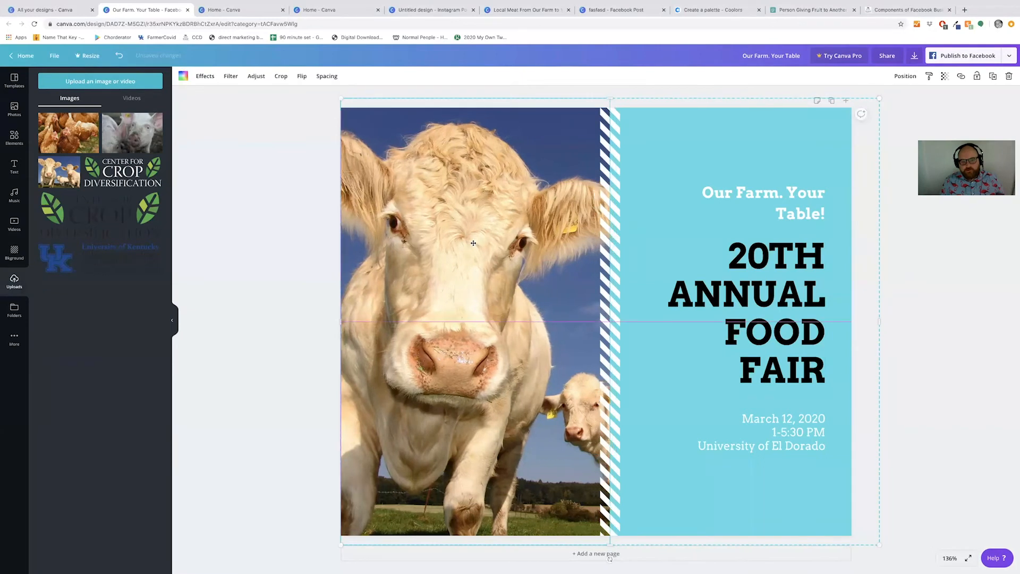
{"action": "double_click", "coordinate": [474, 243]}
{"action": "left_click", "coordinate": [232, 201]}
{"action": "left_click", "coordinate": [232, 201]}
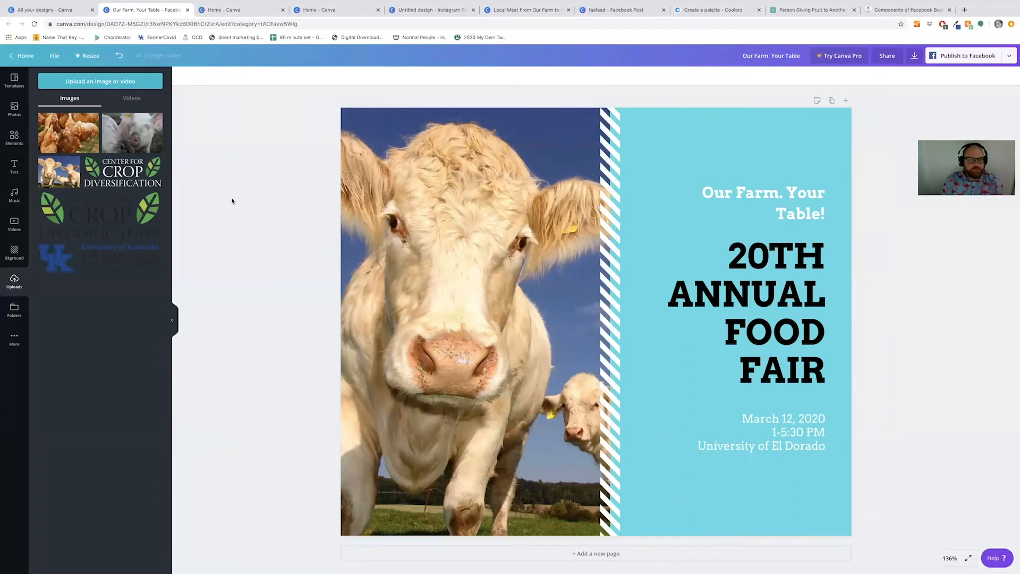
{"action": "double_click", "coordinate": [435, 228]}
{"action": "mouse_move", "coordinate": [435, 228]}
{"action": "left_mouse_down"}
{"action": "mouse_move", "coordinate": [452, 227]}
{"action": "mouse_move", "coordinate": [437, 220]}
{"action": "left_mouse_up"}
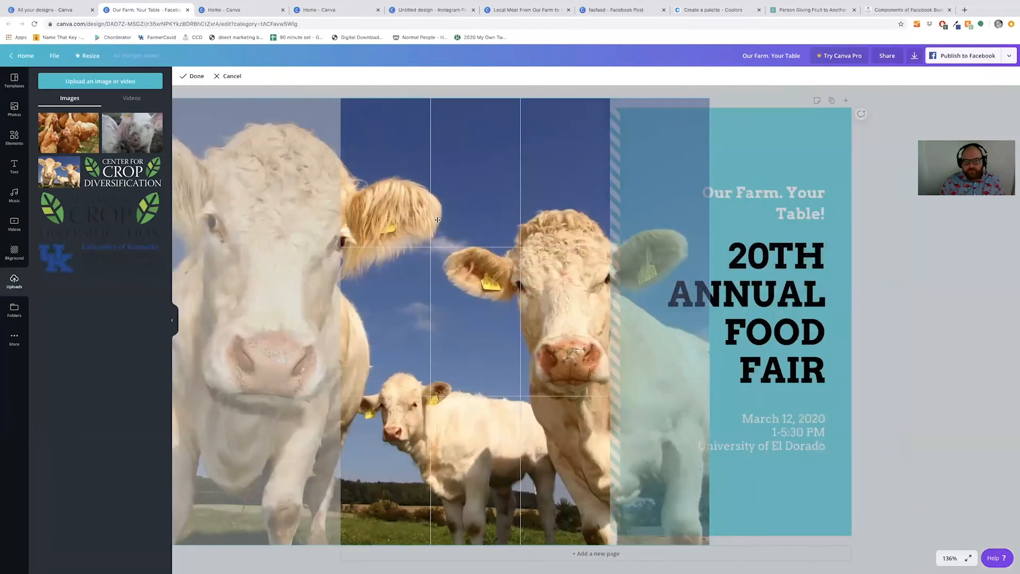
{"action": "left_click_drag", "start_coordinate": [354, 226], "coordinate": [476, 222]}
{"action": "left_click", "coordinate": [250, 240]}
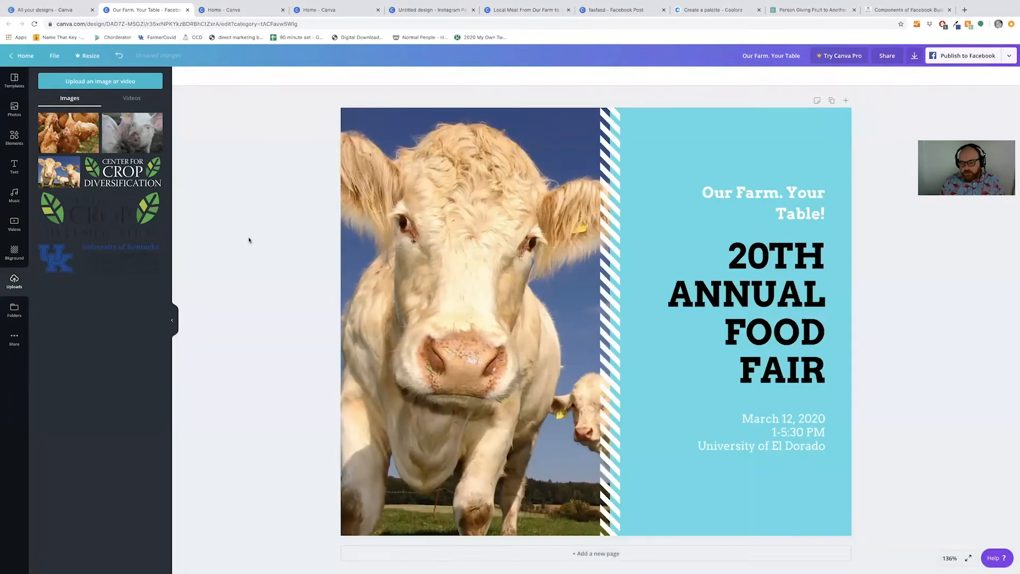
Step: Take the browser out of full screen and tile it side by side with the Canva PowerPoint presentation
{"action": "left_click", "coordinate": [779, 423]}
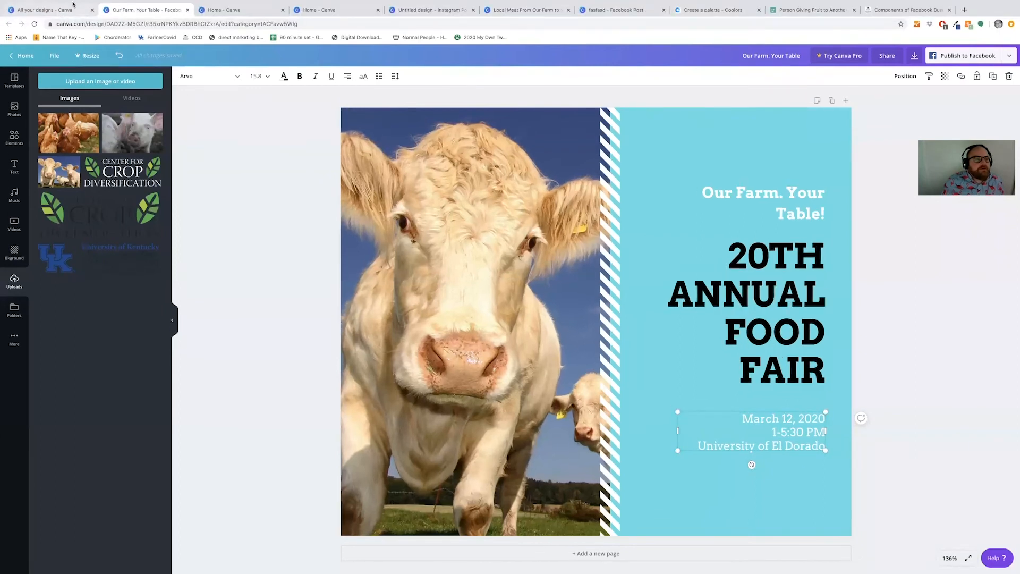
{"action": "mouse_move", "coordinate": [35, 18]}
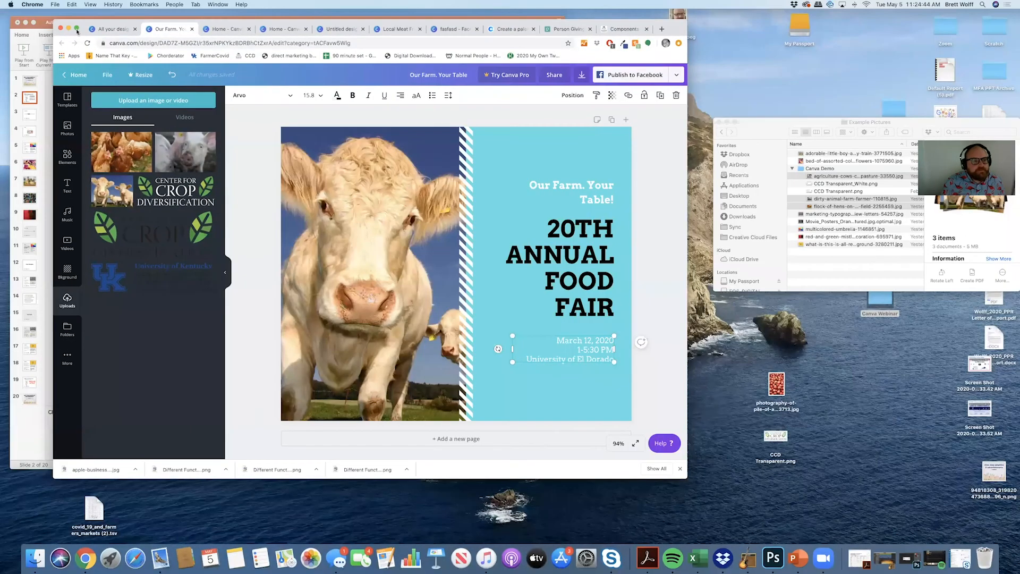
{"action": "mouse_move", "coordinate": [77, 30]}
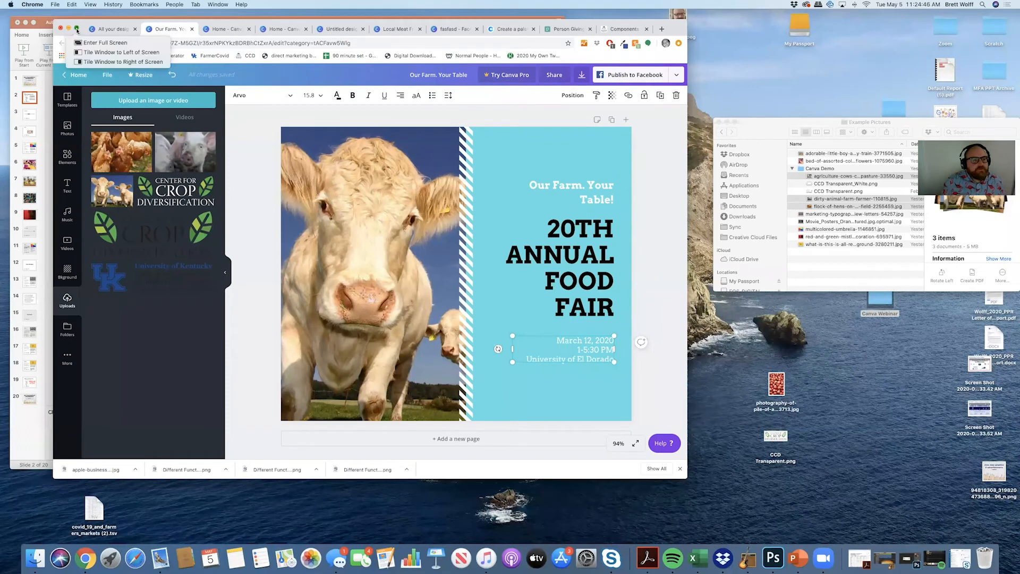
{"action": "left_click", "coordinate": [121, 52]}
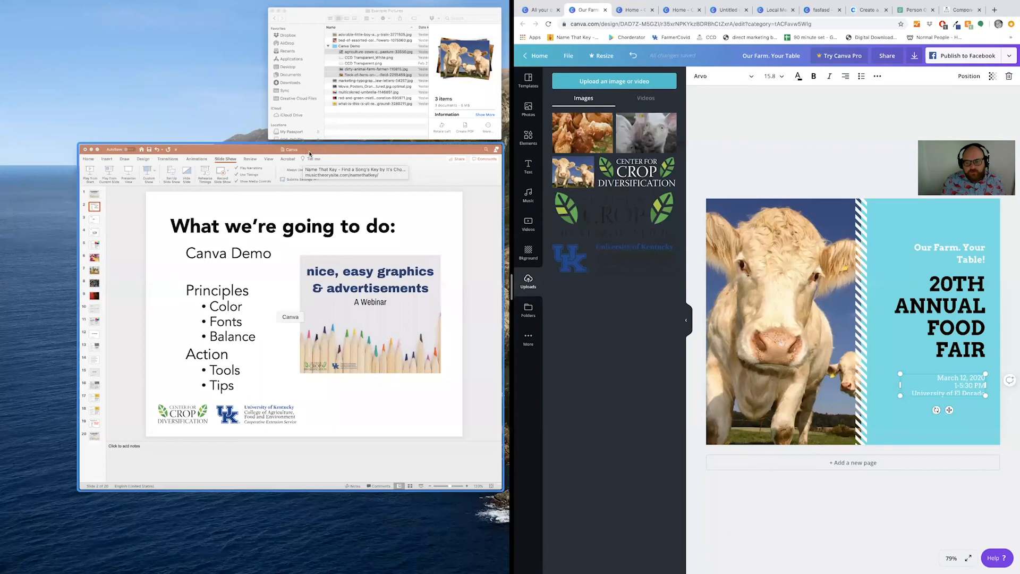
{"action": "left_click", "coordinate": [308, 151]}
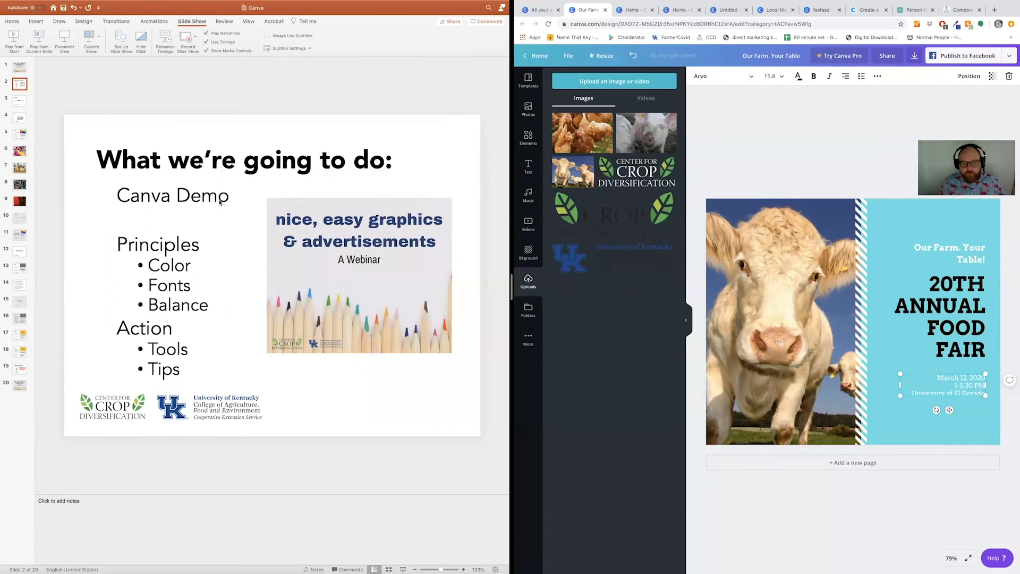
{"action": "left_click", "coordinate": [841, 231]}
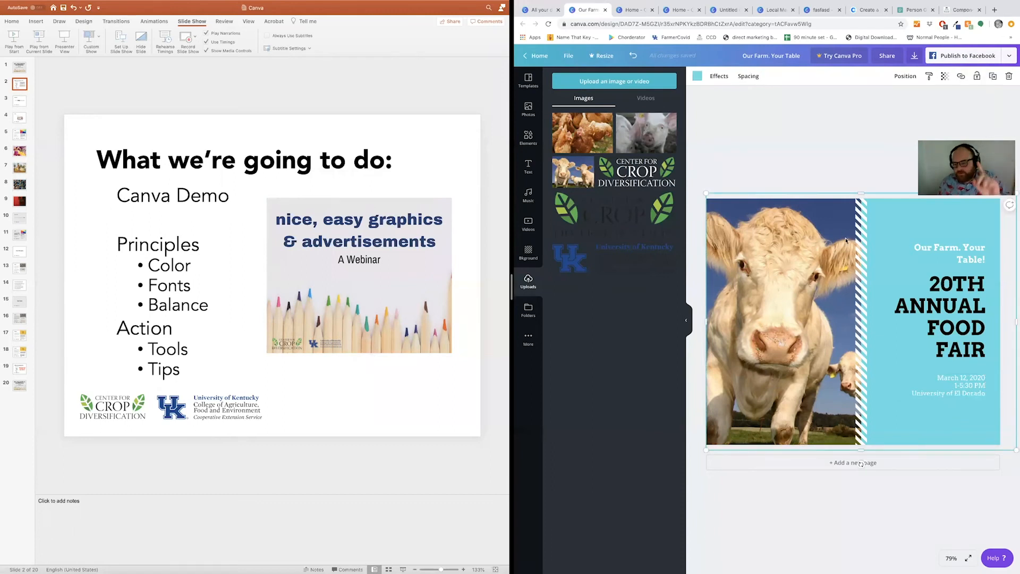
Step: Open the list of all designs and review the new-design options, including a custom 8.5 by 11 in size, and the Brand Kit
{"action": "left_click", "coordinate": [539, 9]}
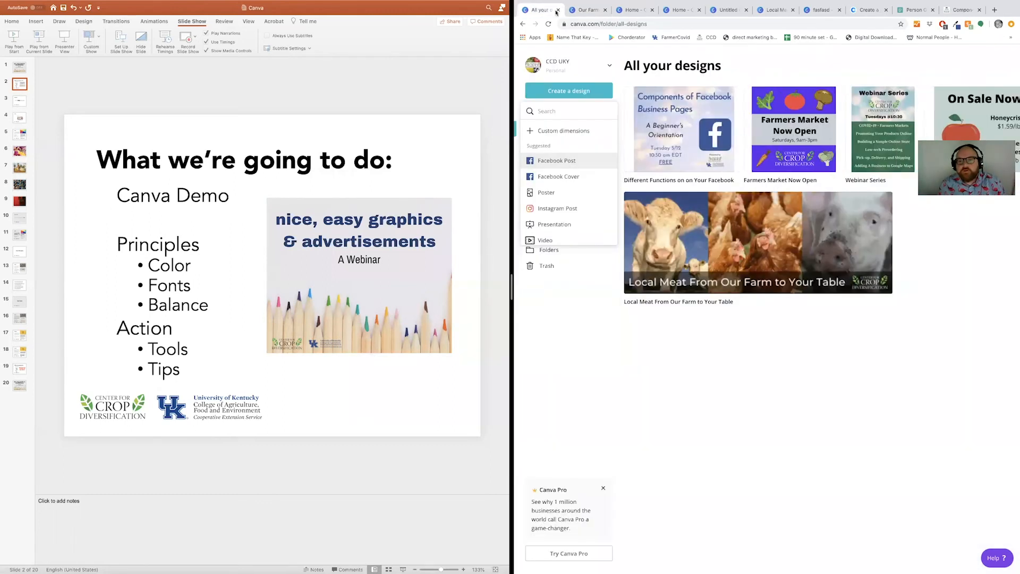
{"action": "left_click", "coordinate": [732, 212]}
{"action": "left_click", "coordinate": [569, 90]}
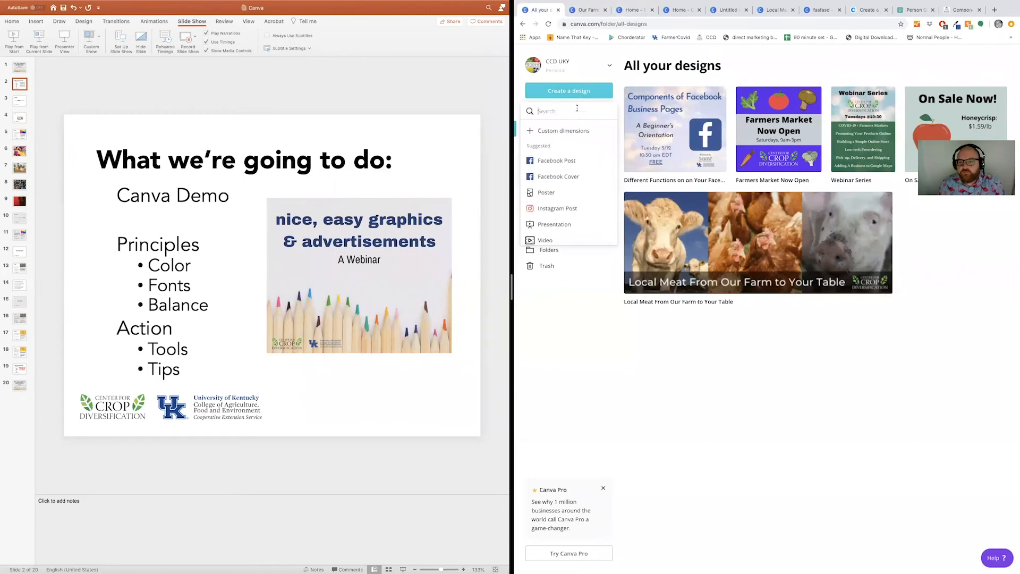
{"action": "left_click", "coordinate": [577, 130]}
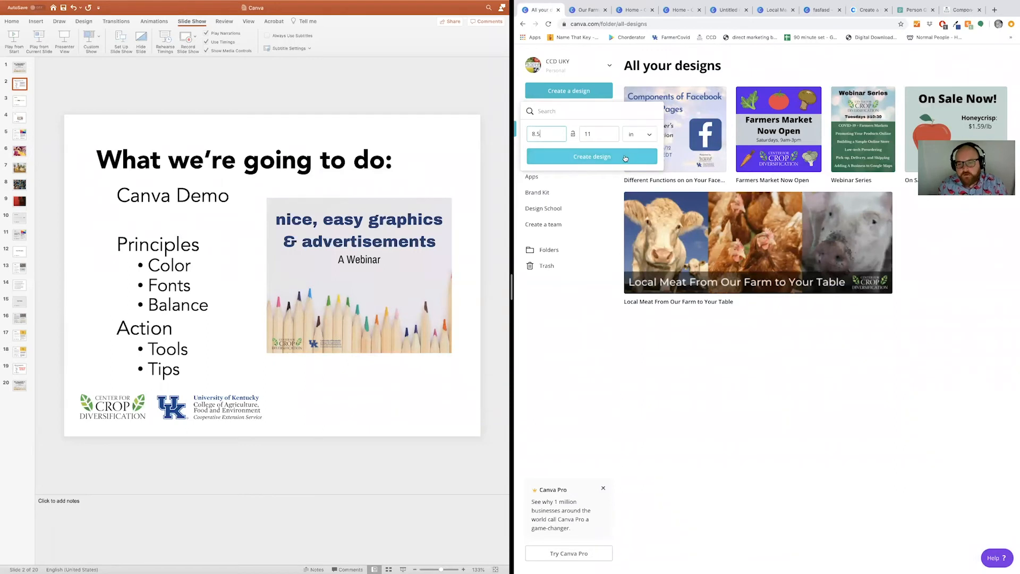
{"action": "left_click", "coordinate": [558, 193]}
{"action": "left_click", "coordinate": [569, 90]}
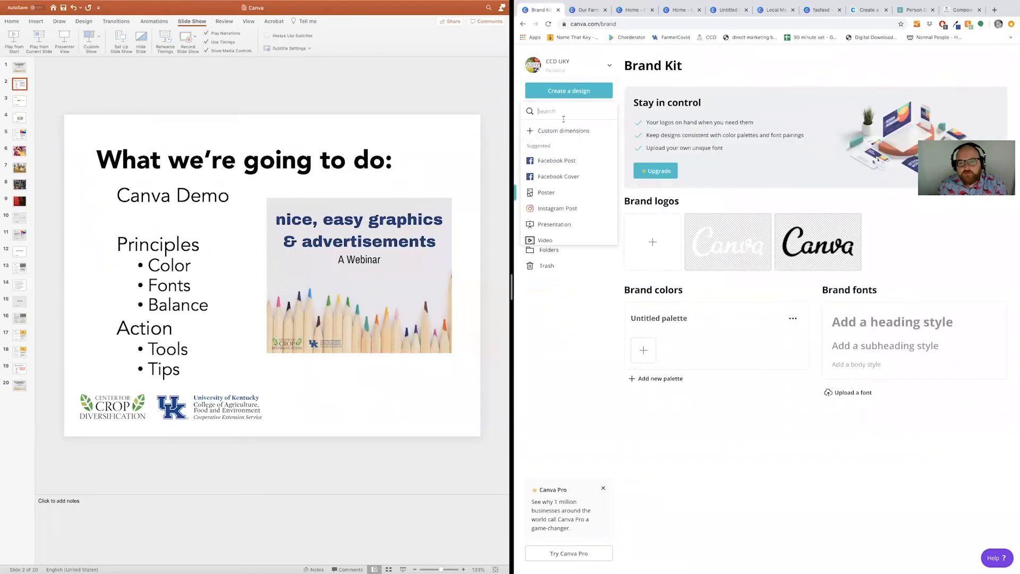
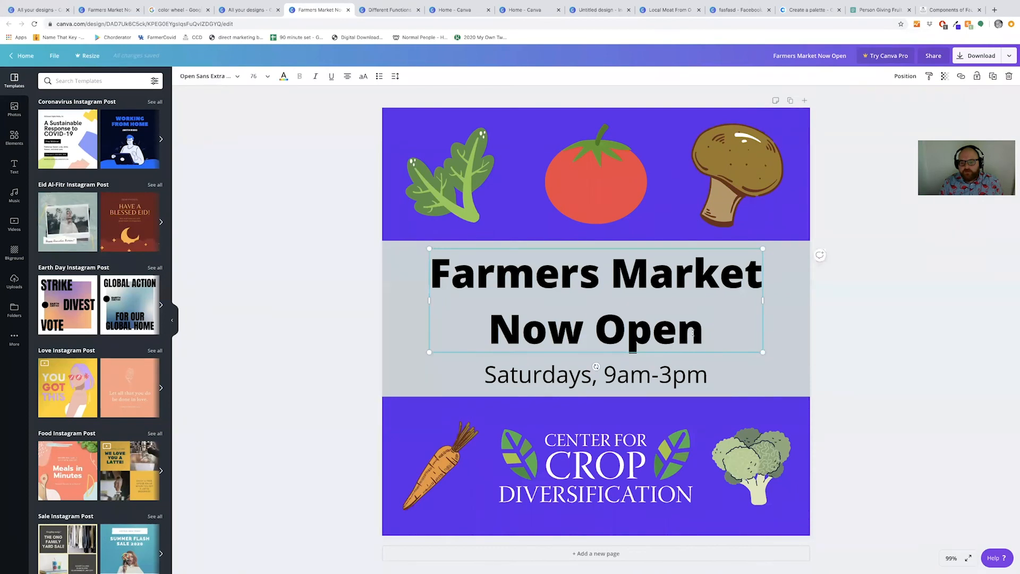
Step: Recolor the "Farmers Market Now Open" heading to #5e17eb and move it up to the top of the gray band
{"action": "key", "text": "ctrl+a"}
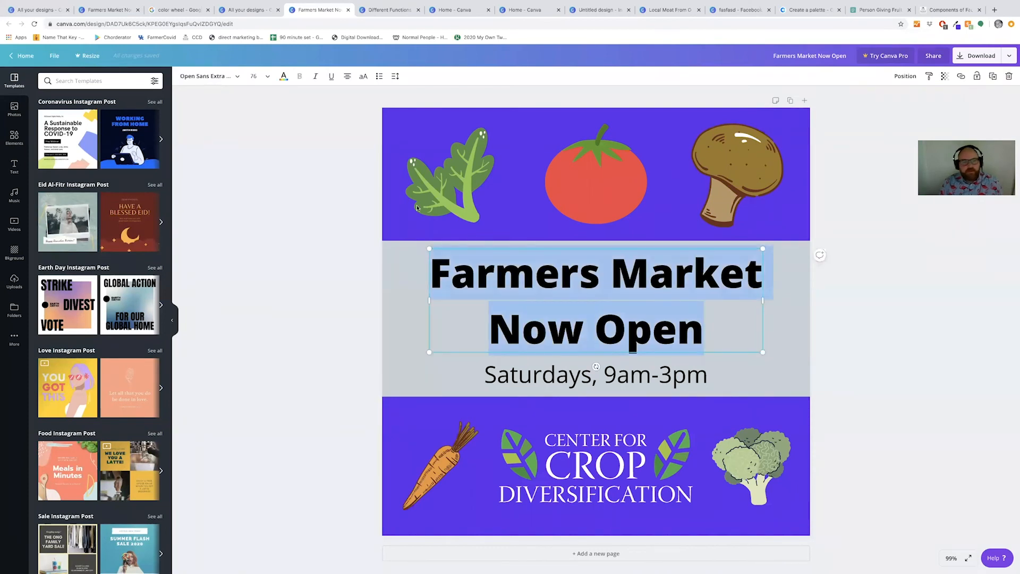
{"action": "left_click", "coordinate": [284, 77]}
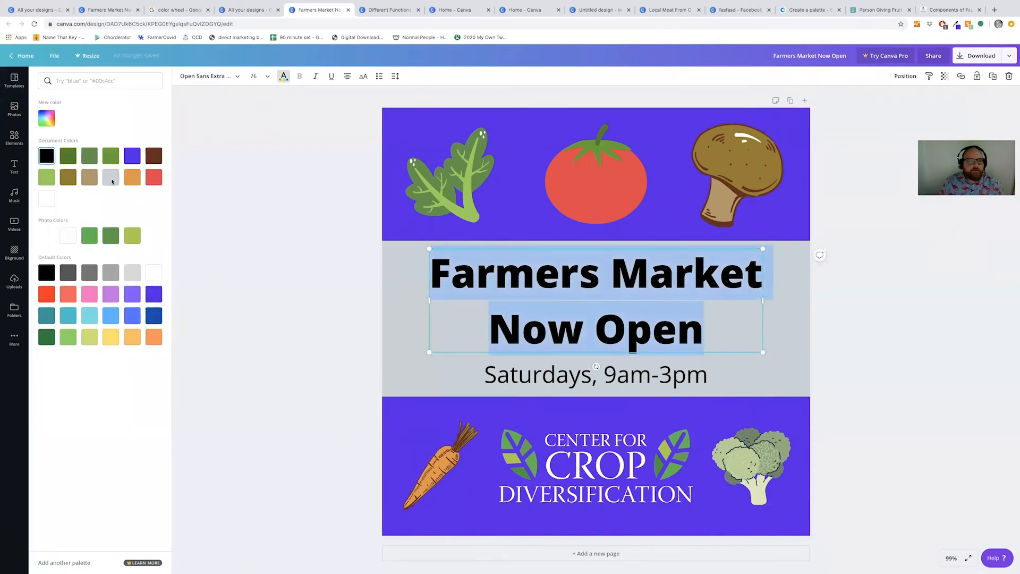
{"action": "left_click", "coordinate": [47, 118]}
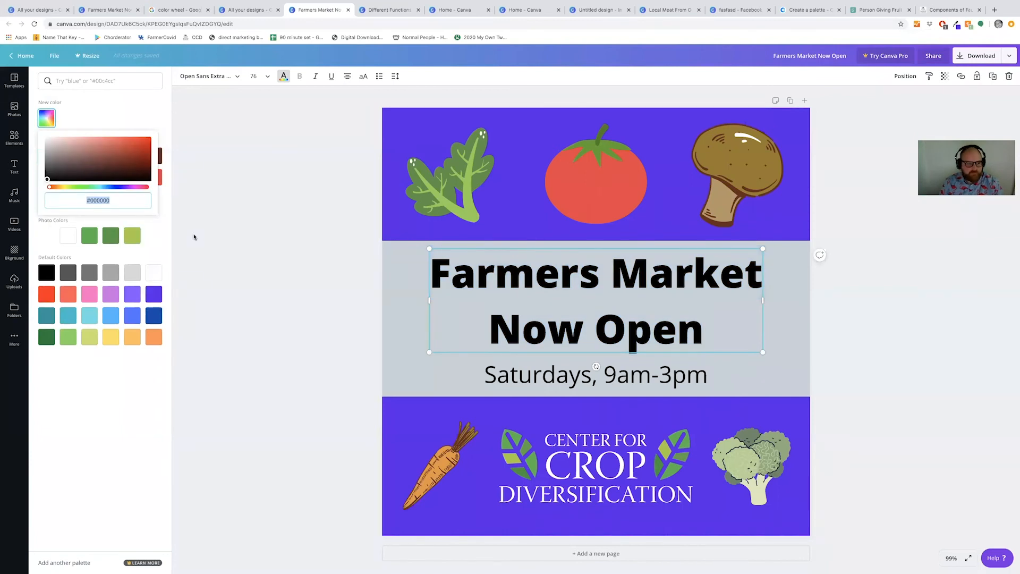
{"action": "type", "text": "#5e17eb"}
{"action": "left_click", "coordinate": [261, 245]}
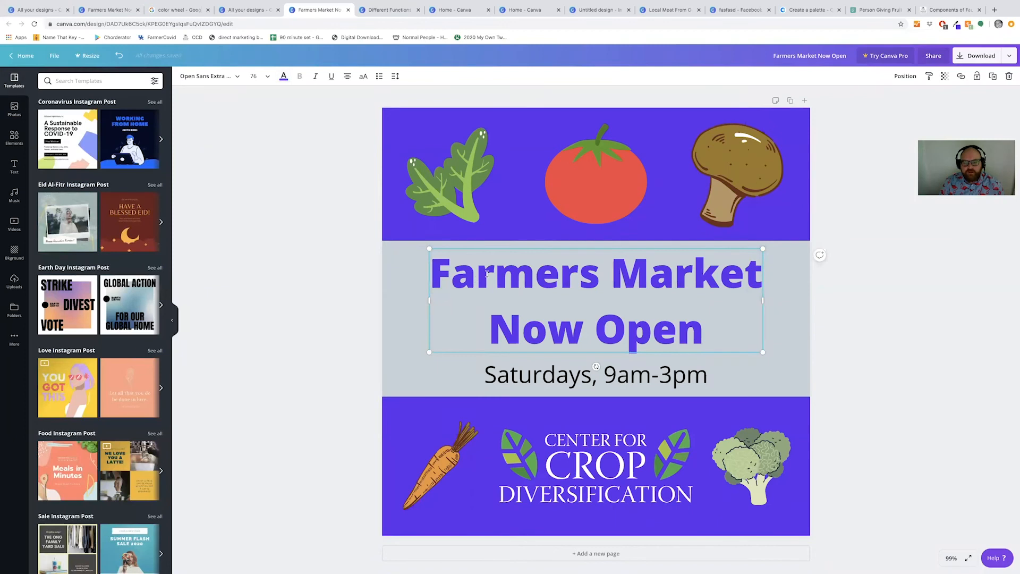
{"action": "left_click_drag", "start_coordinate": [494, 271], "coordinate": [487, 247]}
{"action": "mouse_move", "coordinate": [479, 342]}
{"action": "left_mouse_down"}
{"action": "mouse_move", "coordinate": [482, 291]}
{"action": "mouse_move", "coordinate": [514, 280]}
{"action": "mouse_move", "coordinate": [480, 312]}
{"action": "mouse_move", "coordinate": [477, 332]}
{"action": "mouse_move", "coordinate": [465, 333]}
{"action": "left_mouse_up"}
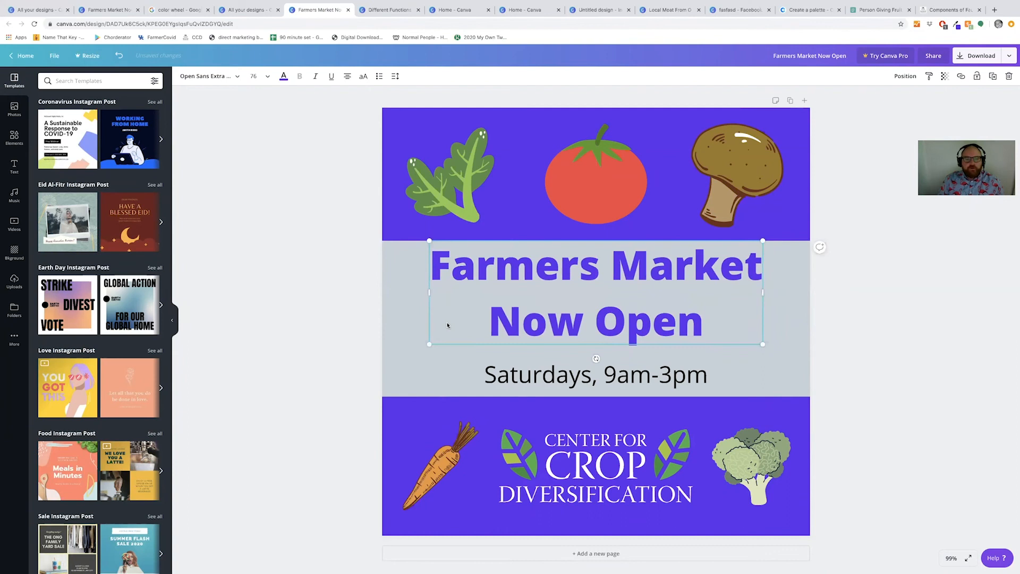
Step: Open the "From Our Farm to Your Table" design from the list of all designs and select the dark band behind its text
{"action": "left_click", "coordinate": [252, 10]}
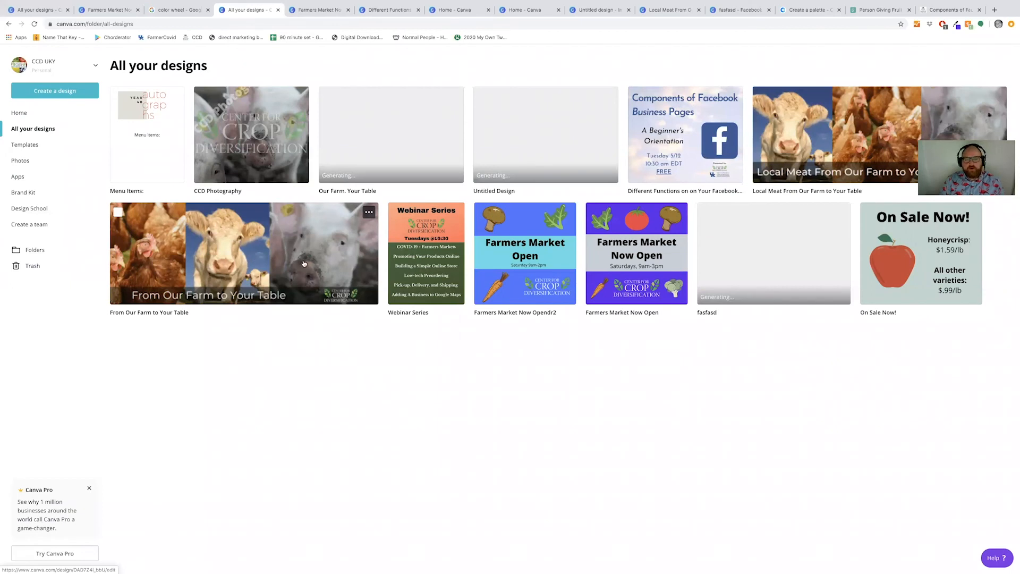
{"action": "left_click", "coordinate": [222, 251]}
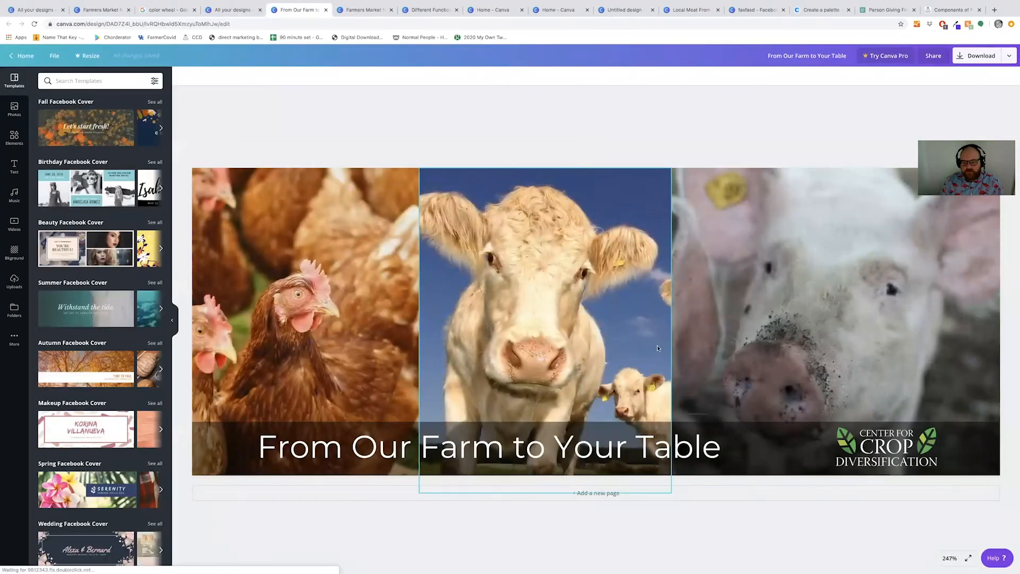
{"action": "left_click", "coordinate": [775, 447]}
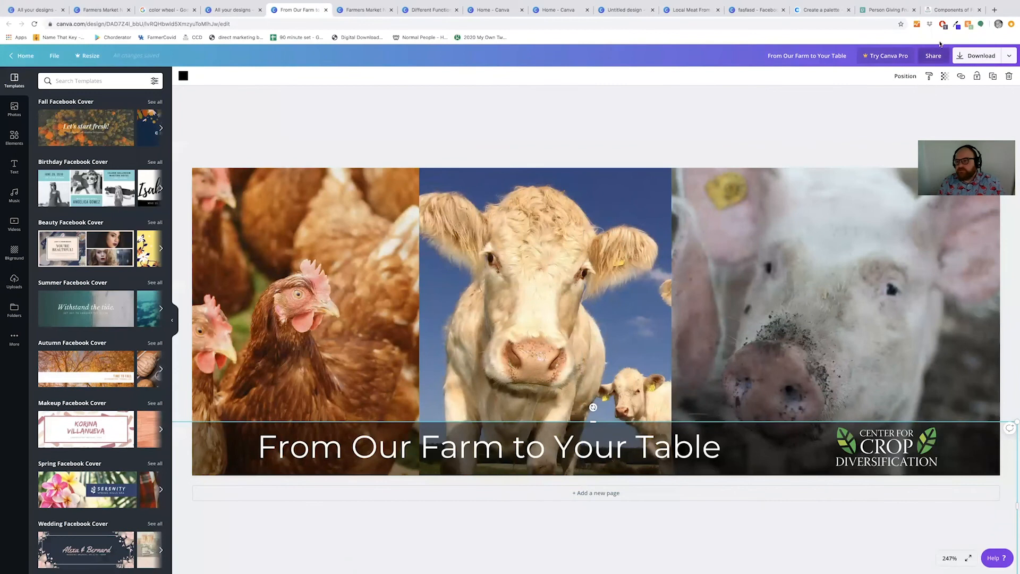
Step: Sample the blue sky beside the cow with the Eye Dropper extension and copy its hex code, #354b7d
{"action": "left_click", "coordinate": [956, 25]}
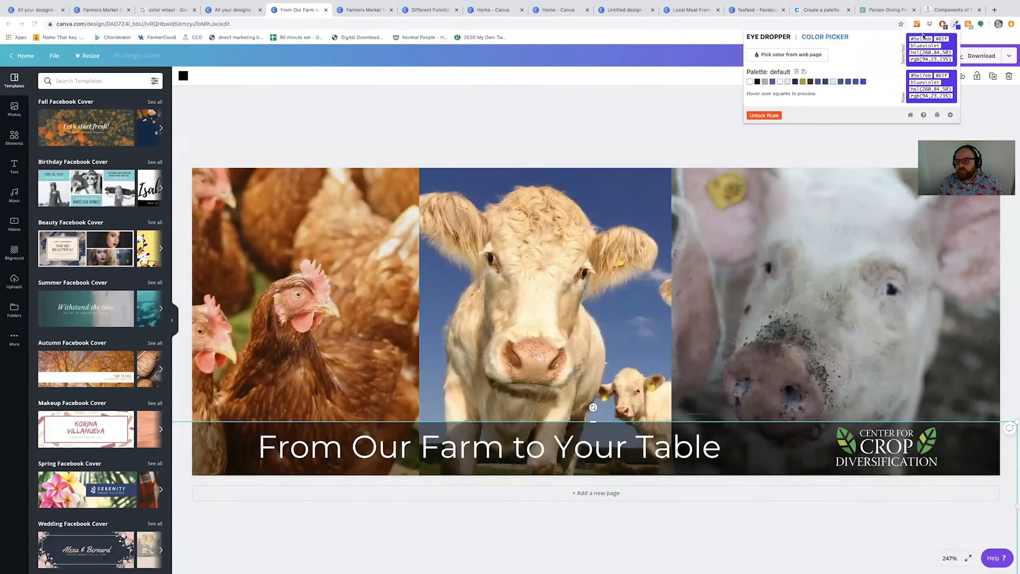
{"action": "left_click", "coordinate": [806, 54]}
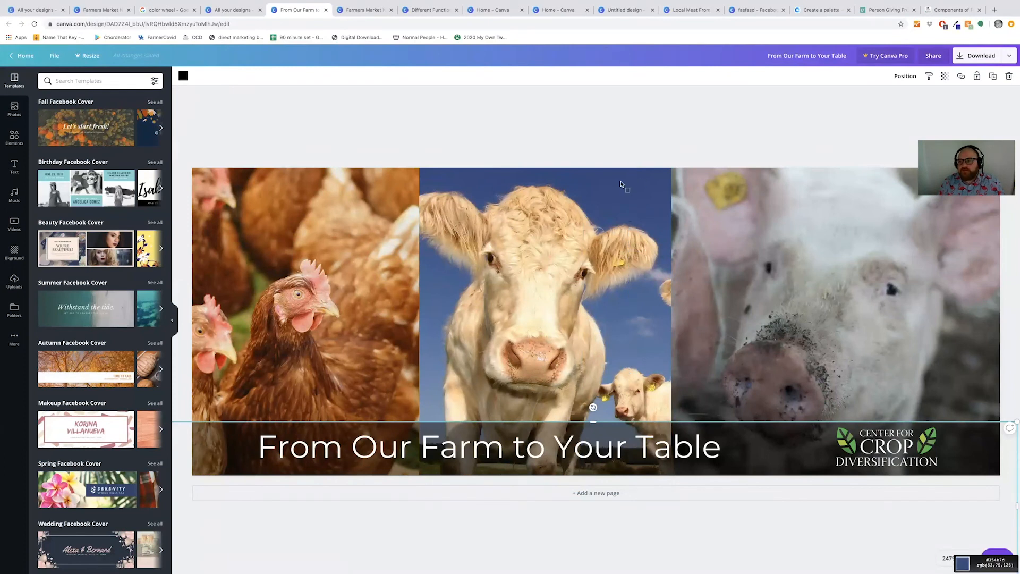
{"action": "left_click", "coordinate": [620, 185]}
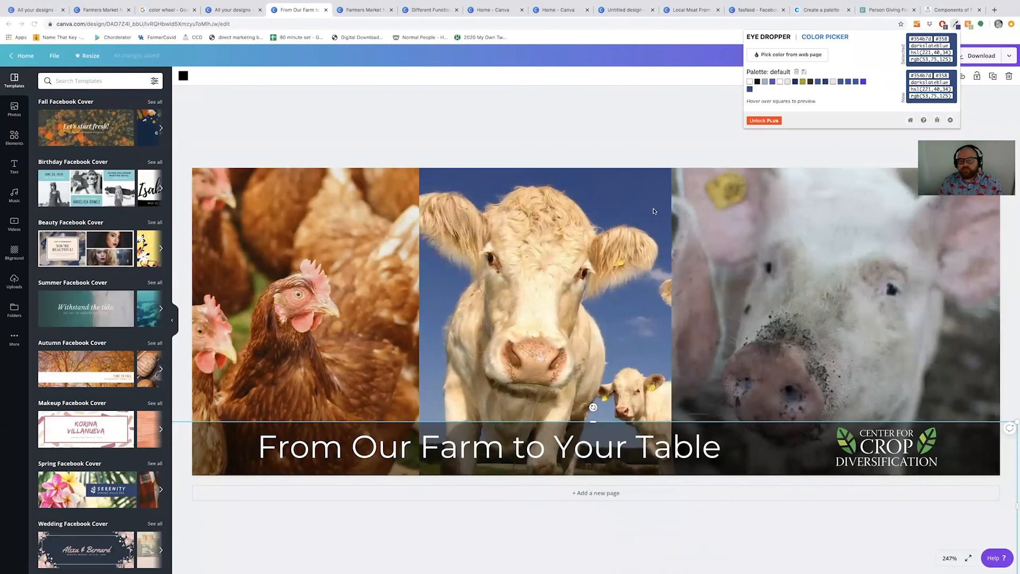
{"action": "left_click", "coordinate": [921, 36]}
{"action": "left_click_drag", "start_coordinate": [935, 39], "coordinate": [911, 39]}
{"action": "key", "text": "ctrl+c"}
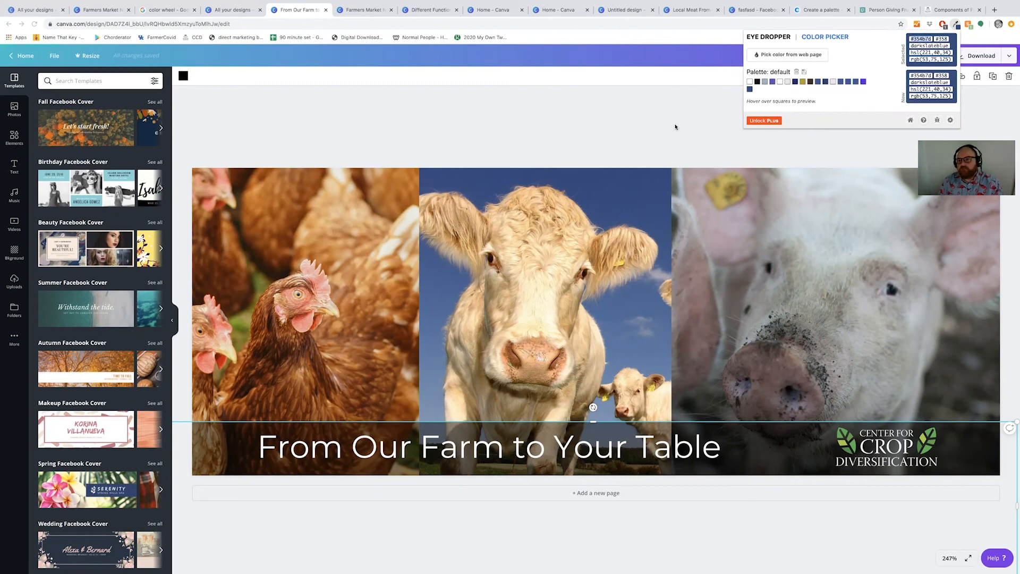
Step: Change the band behind "From Our Farm to Your Table" to the sampled sky blue, #354b7d
{"action": "left_click", "coordinate": [511, 142]}
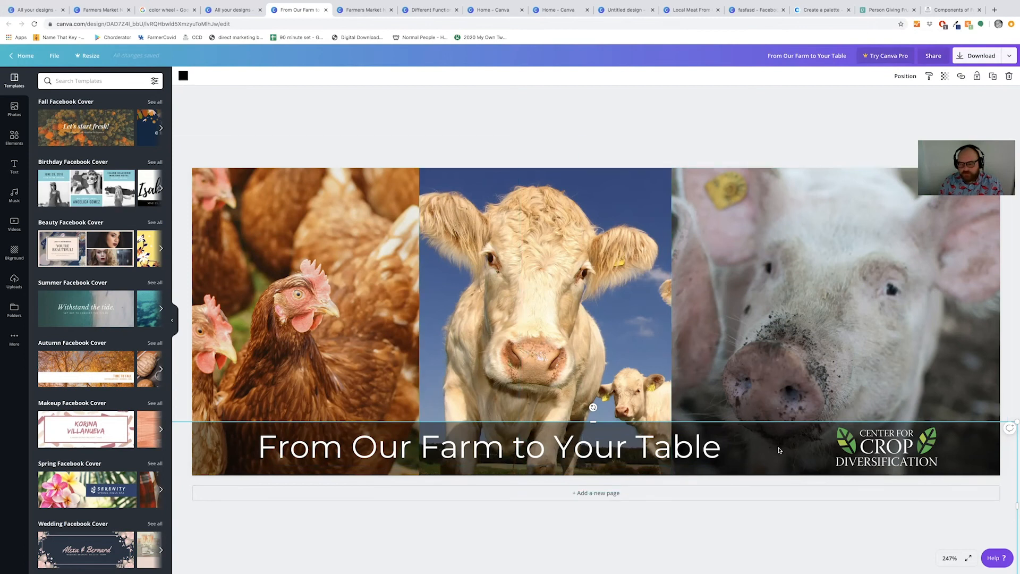
{"action": "left_click", "coordinate": [183, 76]}
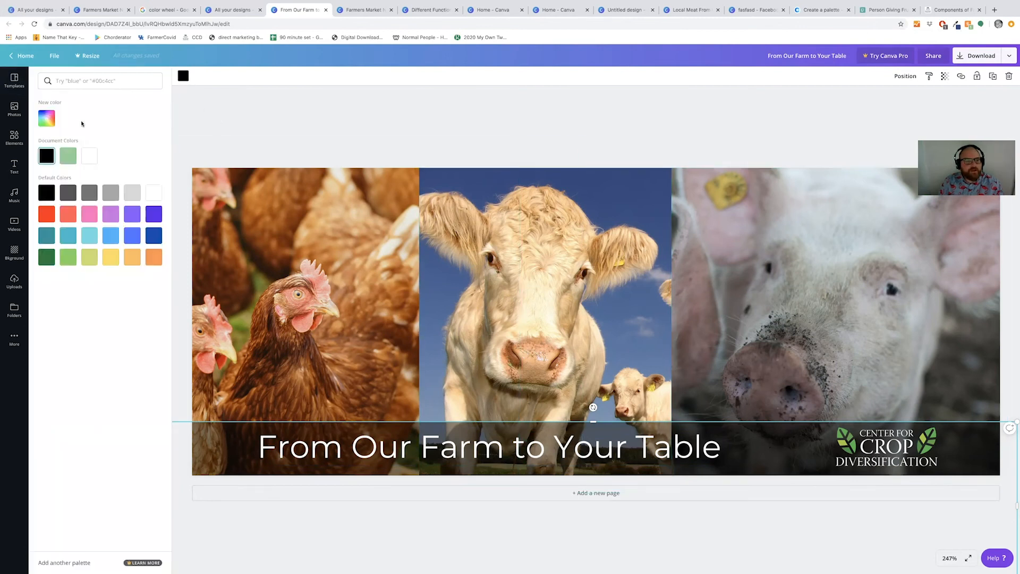
{"action": "left_click", "coordinate": [46, 118]}
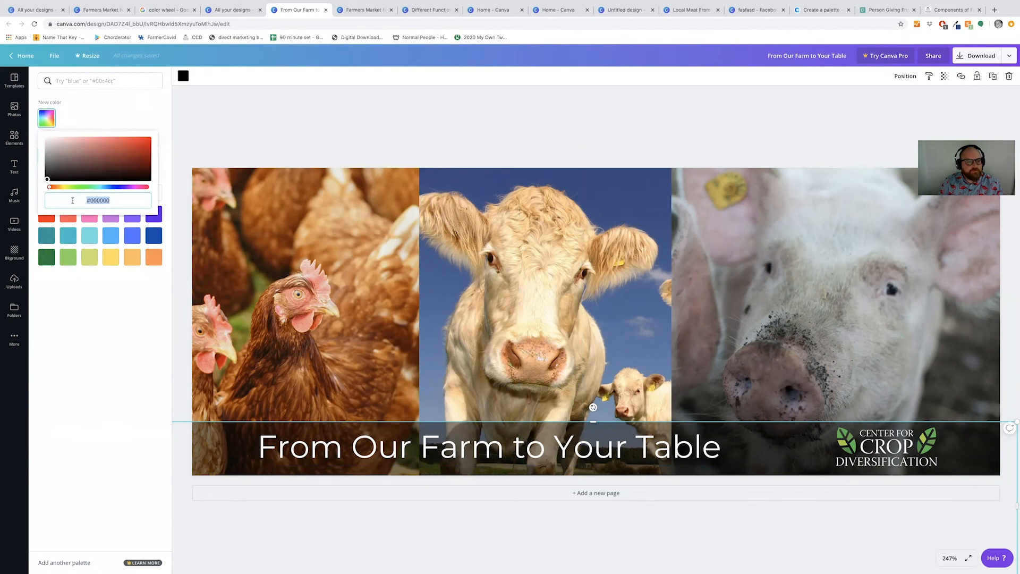
{"action": "key", "text": "ctrl+v"}
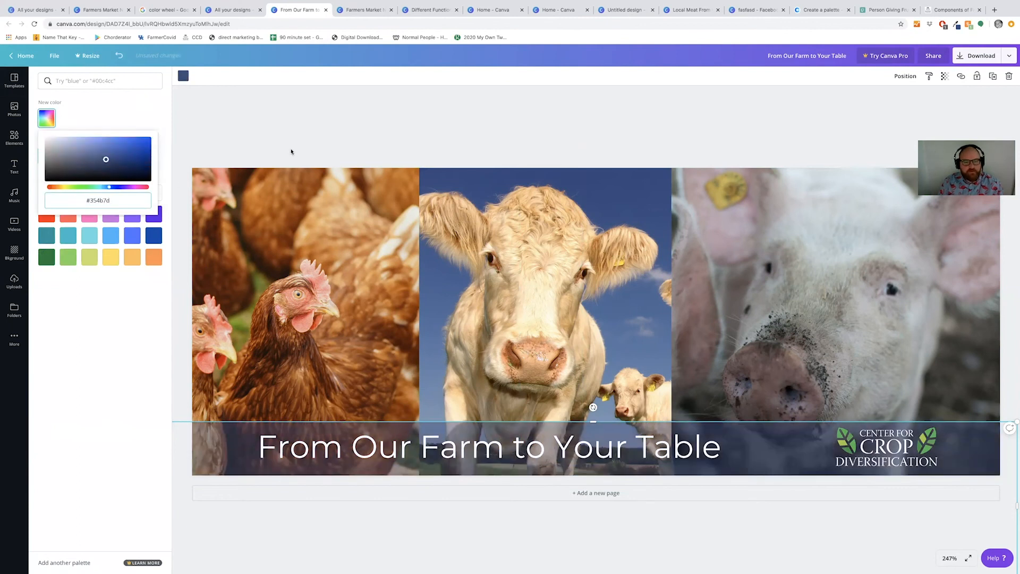
{"action": "left_click", "coordinate": [317, 127]}
{"action": "left_click", "coordinate": [556, 554]}
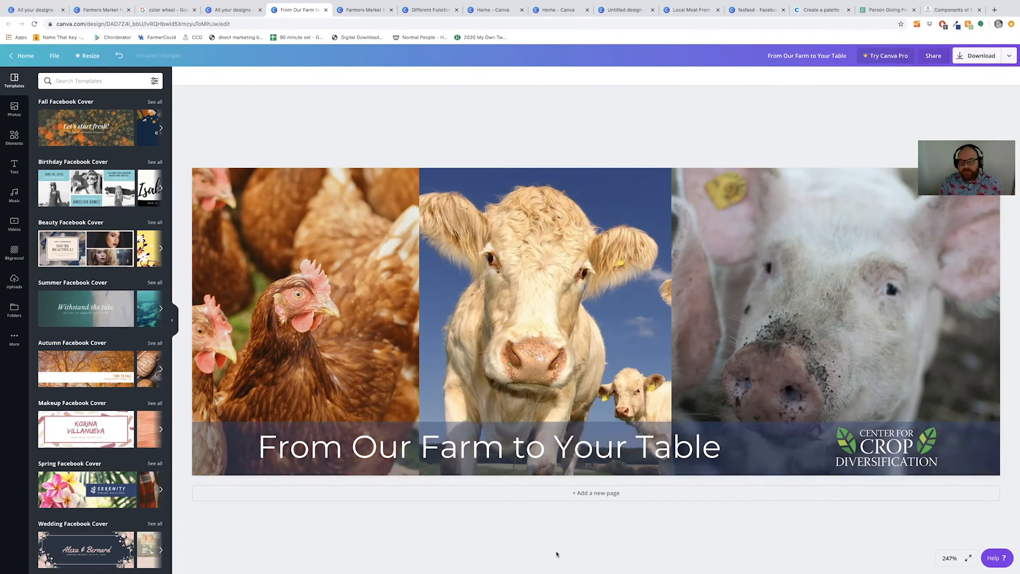
Step: Set the blue text band's transparency to 57
{"action": "left_click", "coordinate": [767, 464]}
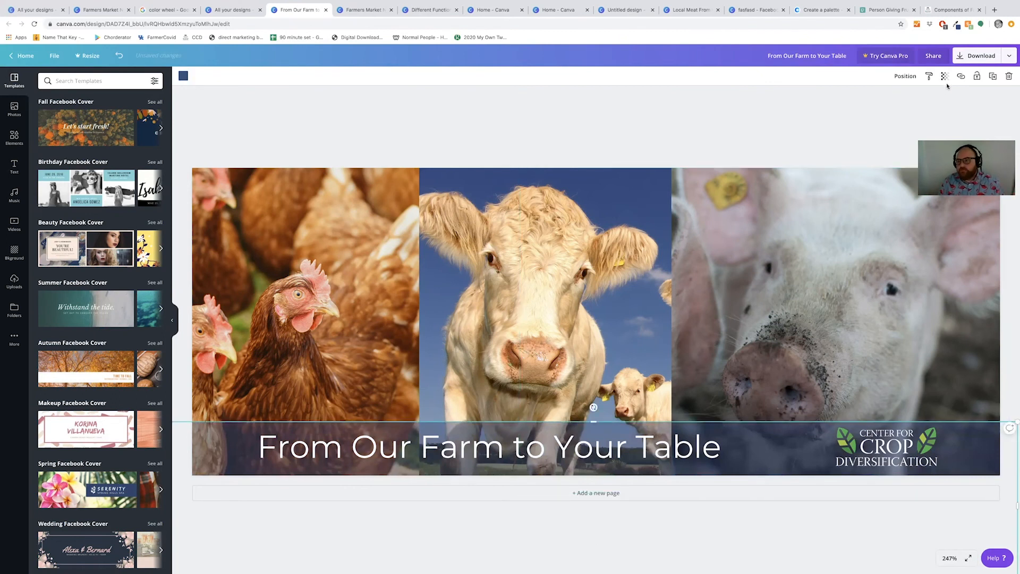
{"action": "left_click", "coordinate": [944, 76]}
{"action": "left_click_drag", "start_coordinate": [915, 98], "coordinate": [900, 99]}
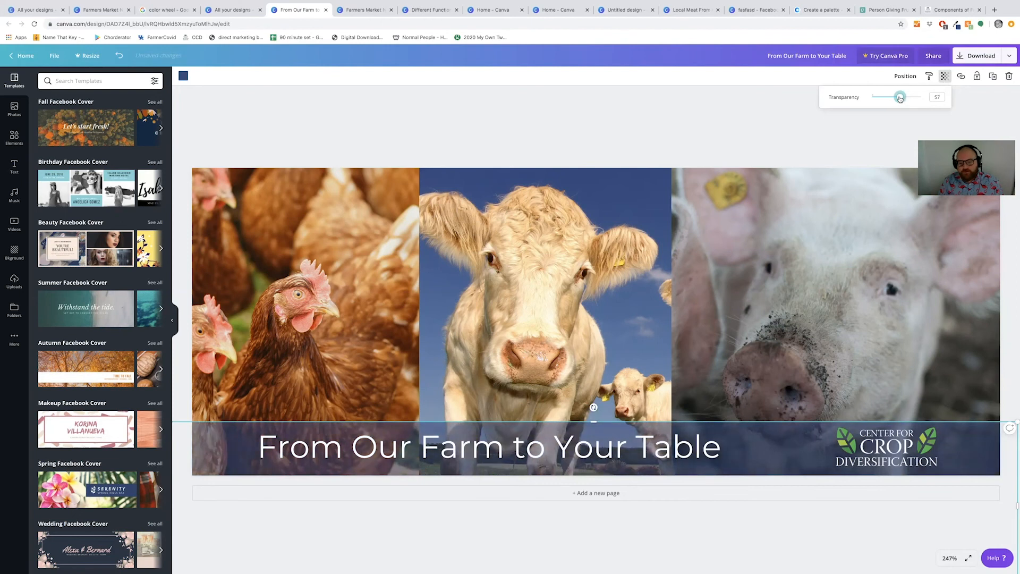
{"action": "left_click", "coordinate": [713, 135]}
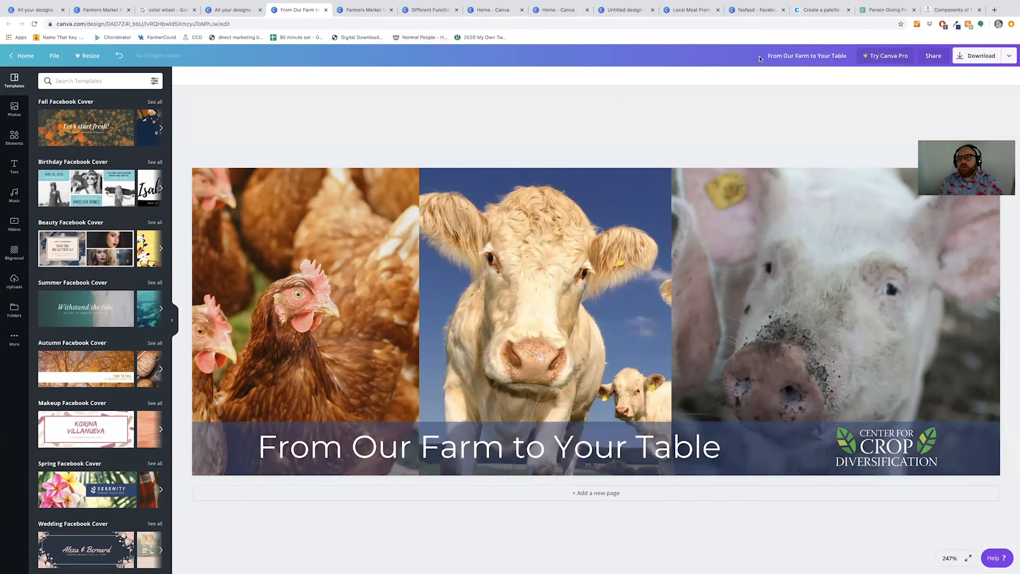
Step: Close the leftover Canva design and home pages in the browser and switch to the Coolors palette generator
{"action": "left_click", "coordinate": [783, 10]}
{"action": "left_click", "coordinate": [718, 9]}
{"action": "left_click", "coordinate": [649, 12]}
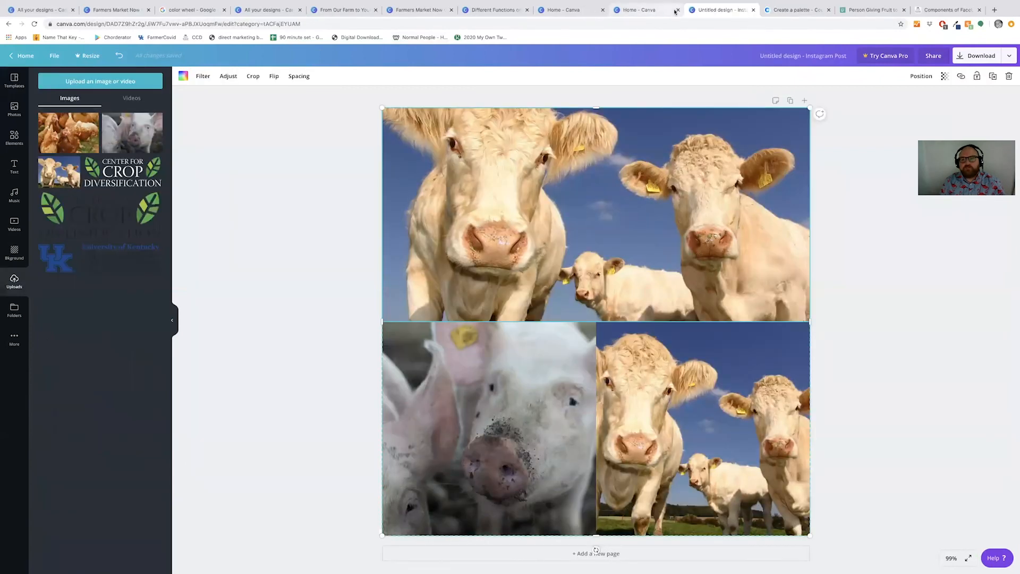
{"action": "left_click", "coordinate": [677, 10]}
{"action": "left_click", "coordinate": [677, 10]}
{"action": "left_click", "coordinate": [677, 11]}
{"action": "left_click", "coordinate": [603, 11]}
{"action": "left_click", "coordinate": [528, 10]}
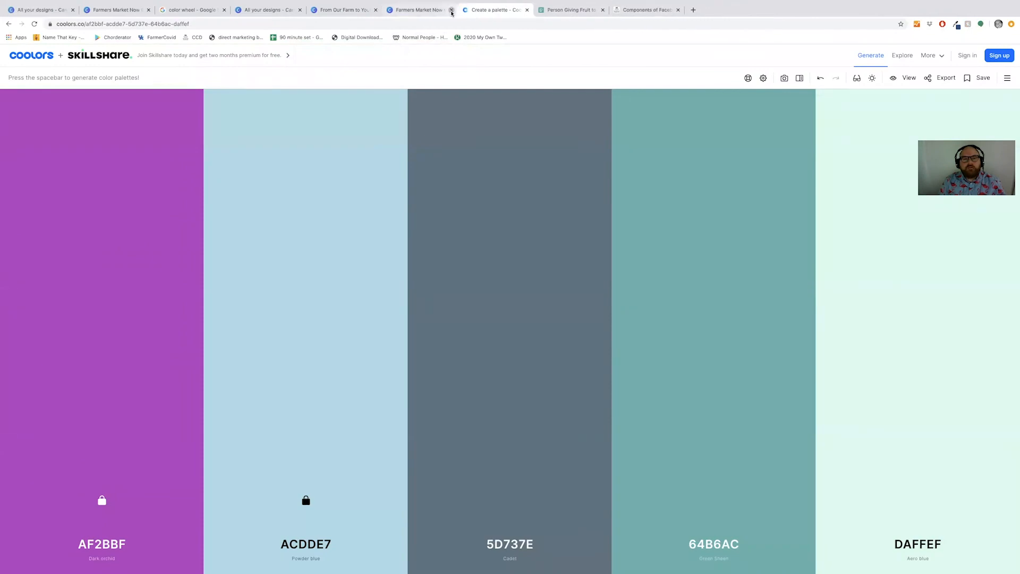
{"action": "left_click", "coordinate": [451, 10]}
{"action": "left_click", "coordinate": [376, 10]}
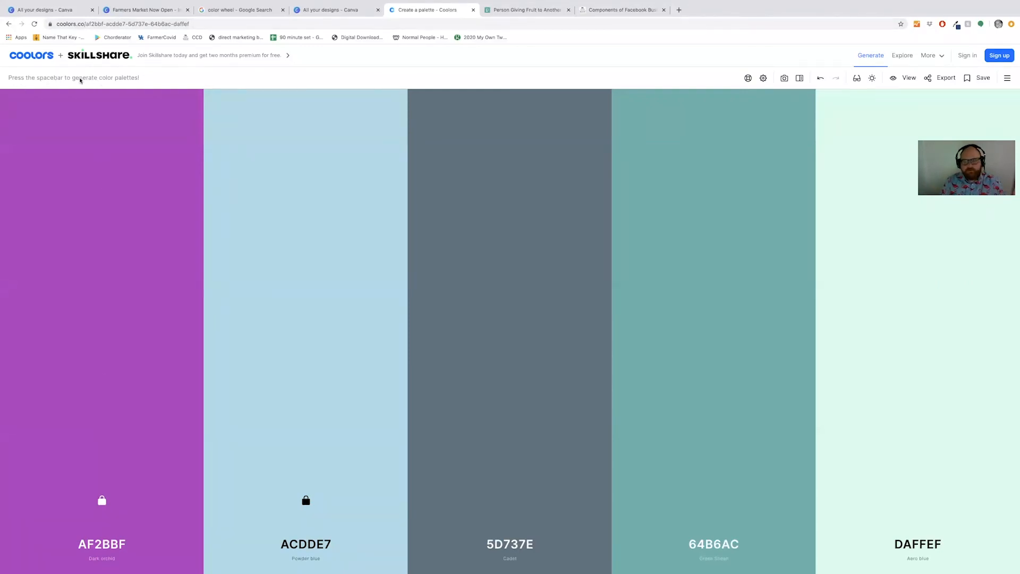
Step: Unlock the palette's first two colors, AF2BBF and ACDDE7, and generate several new random palettes
{"action": "key", "text": "space"}
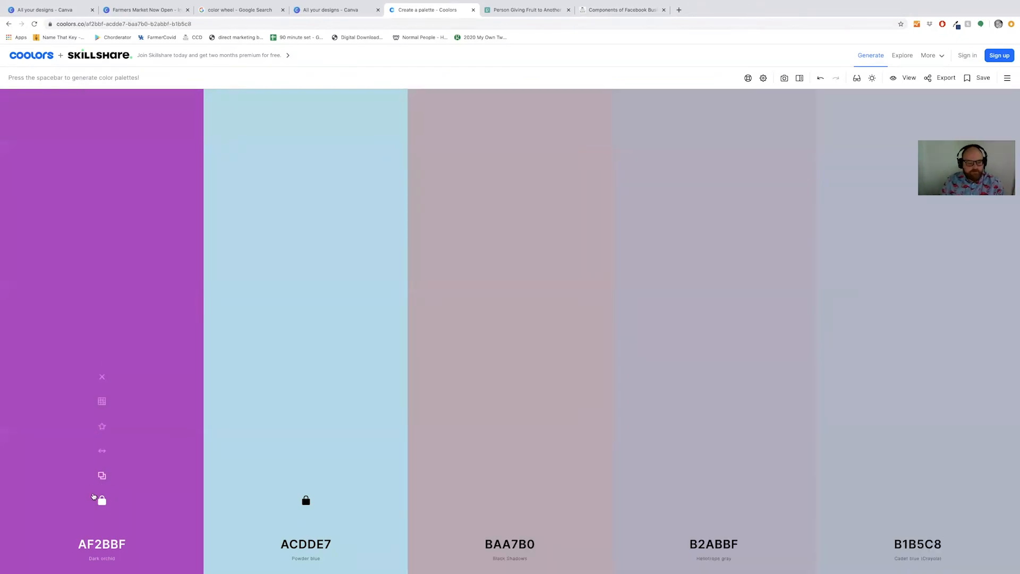
{"action": "left_click", "coordinate": [101, 505]}
{"action": "left_click", "coordinate": [306, 500]}
{"action": "key", "text": "space"}
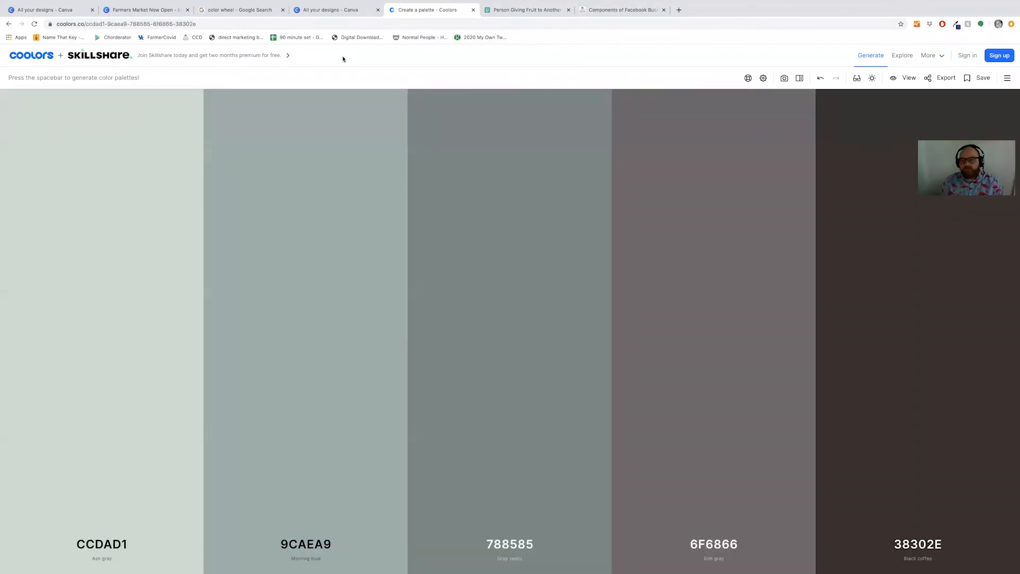
{"action": "key", "text": "space"}
{"action": "key", "text": "space"}
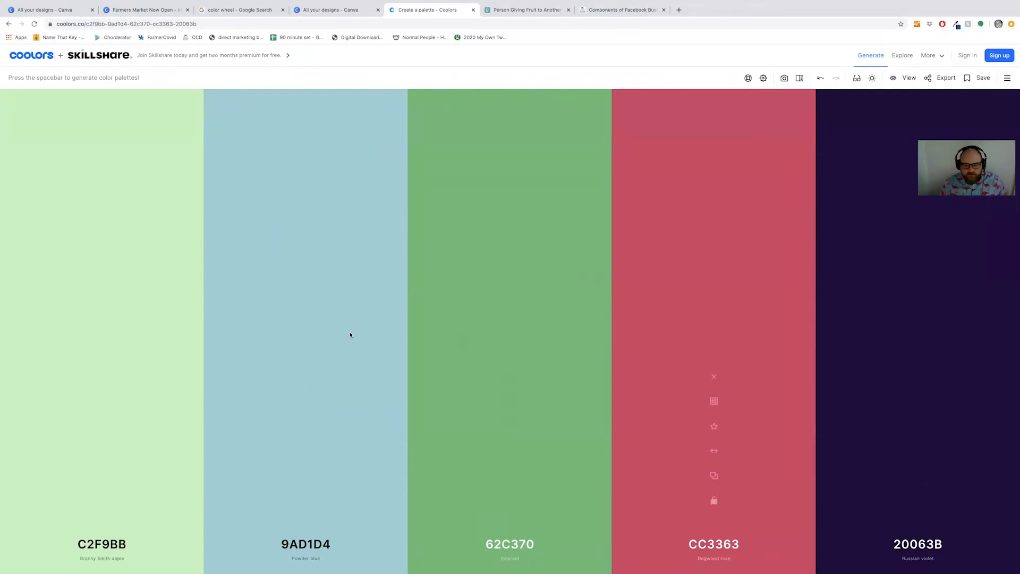
Step: Lock color 9AD1D4, regenerate the other colors, and also lock D6EDFF and 8B95C9
{"action": "left_click", "coordinate": [306, 502]}
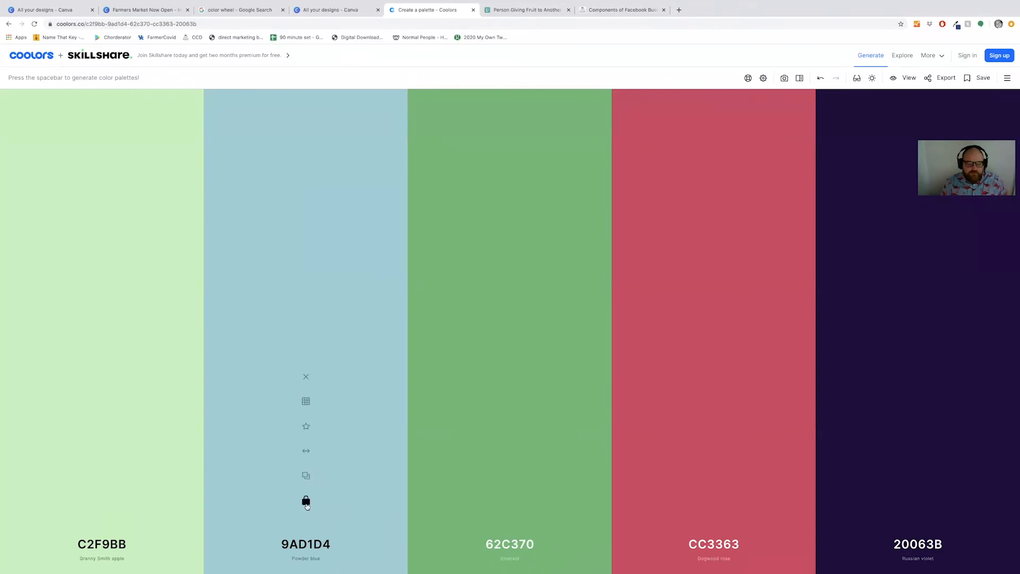
{"action": "key", "text": "space"}
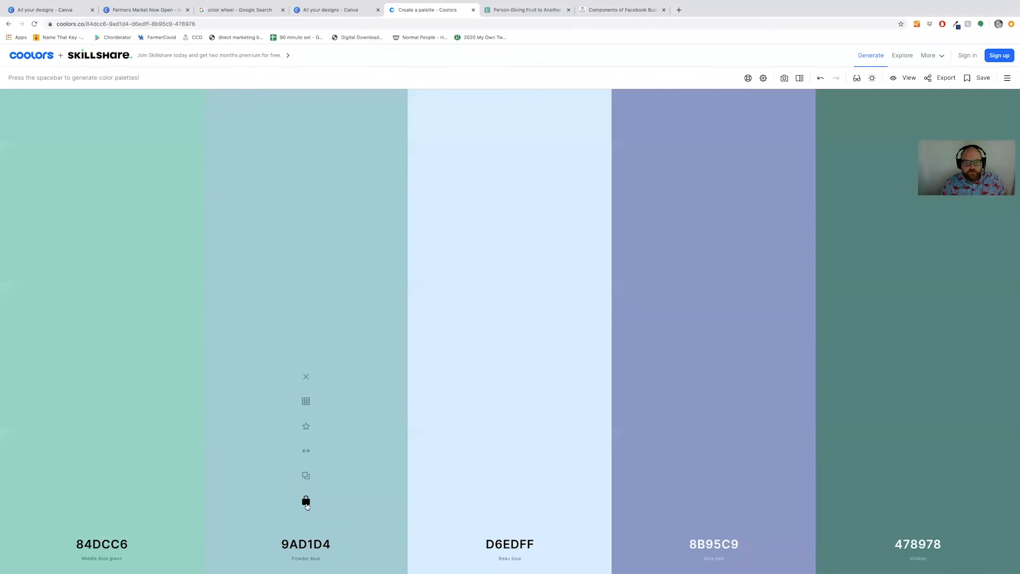
{"action": "left_click", "coordinate": [510, 501]}
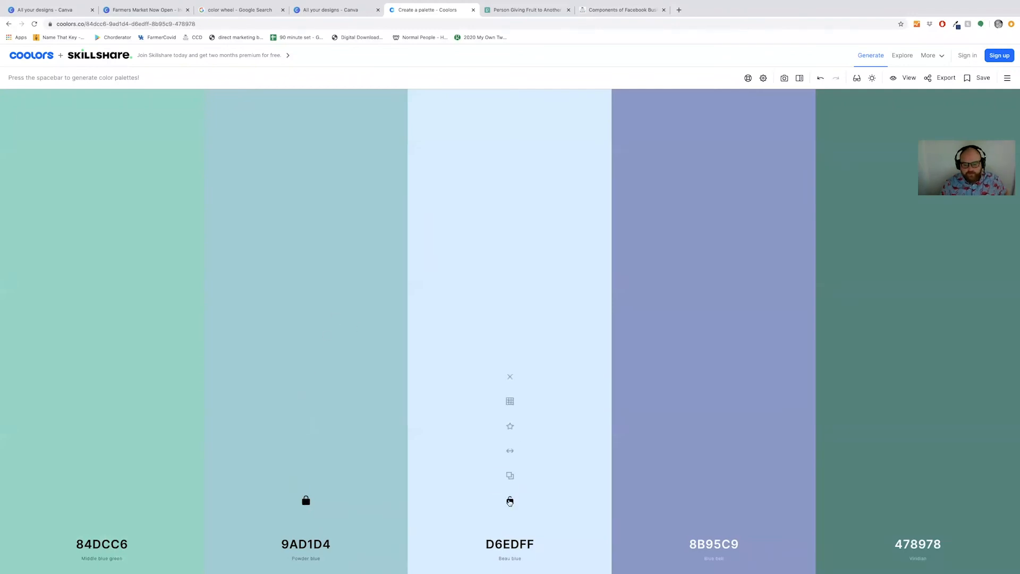
{"action": "left_click", "coordinate": [713, 504]}
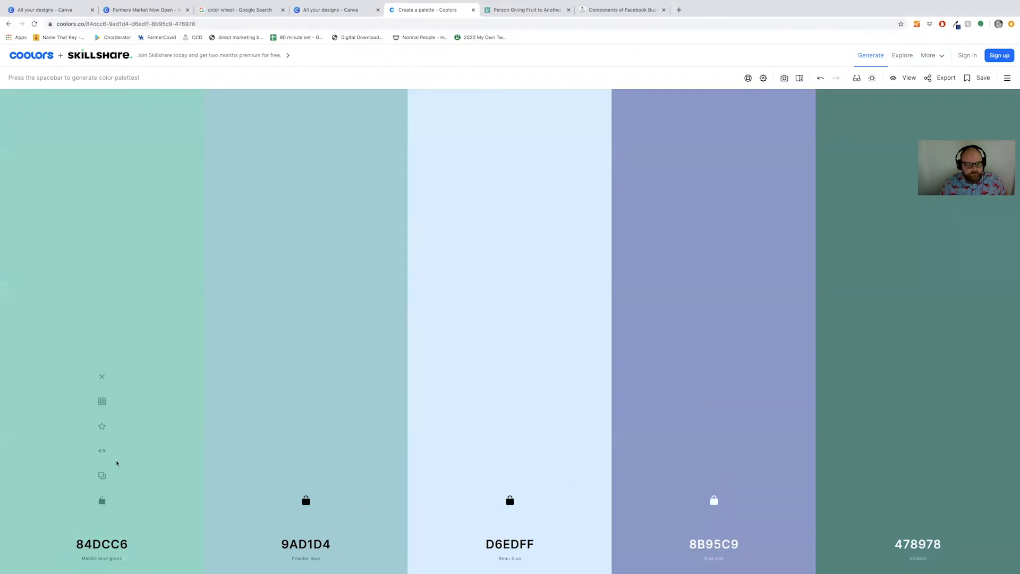
Step: Move the unlocked color 84DCC6 behind the three locked colors and regenerate the unlocked ones
{"action": "left_click_drag", "start_coordinate": [99, 451], "coordinate": [635, 465]}
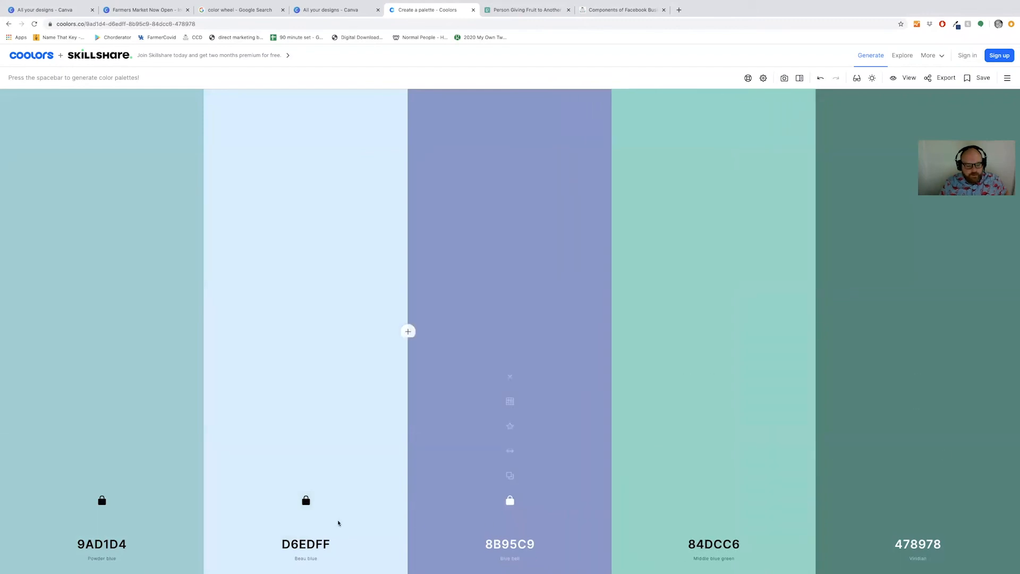
{"action": "key", "text": "space"}
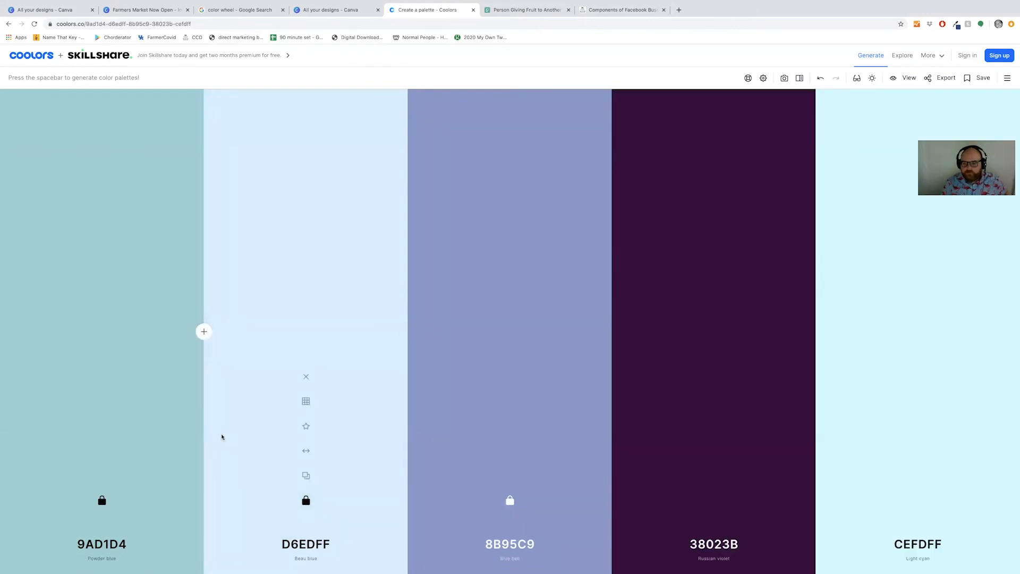
Step: Lock the remaining colors 38023B and CEFDFF, and open the hex code of 9AD1D4
{"action": "left_click", "coordinate": [713, 501]}
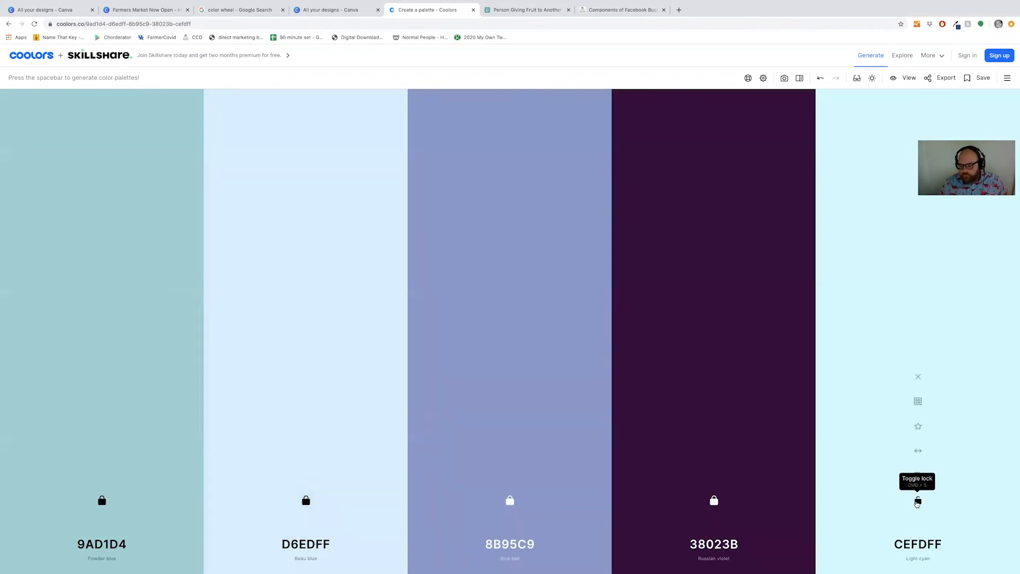
{"action": "left_click", "coordinate": [917, 504]}
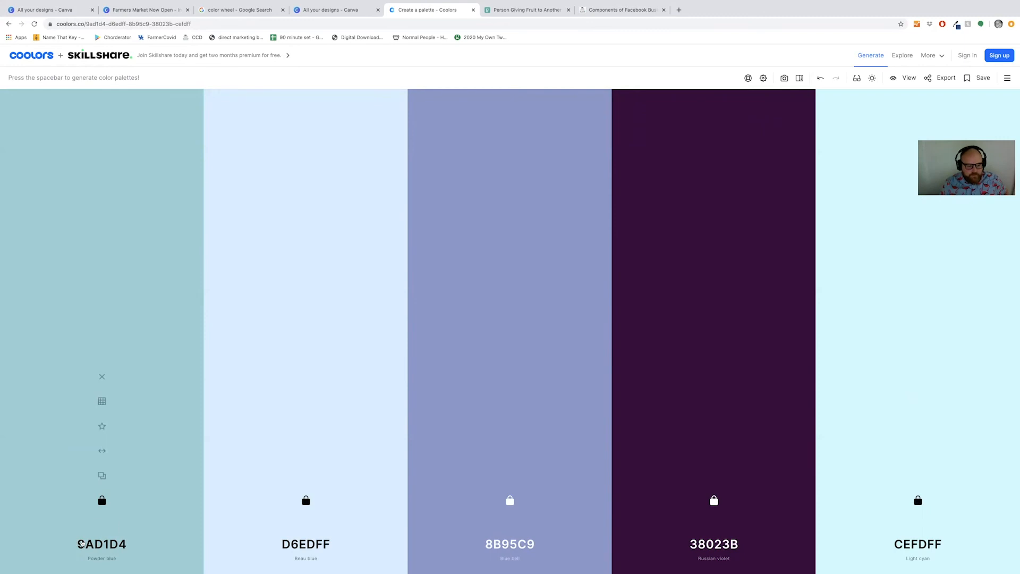
{"action": "left_click", "coordinate": [98, 543]}
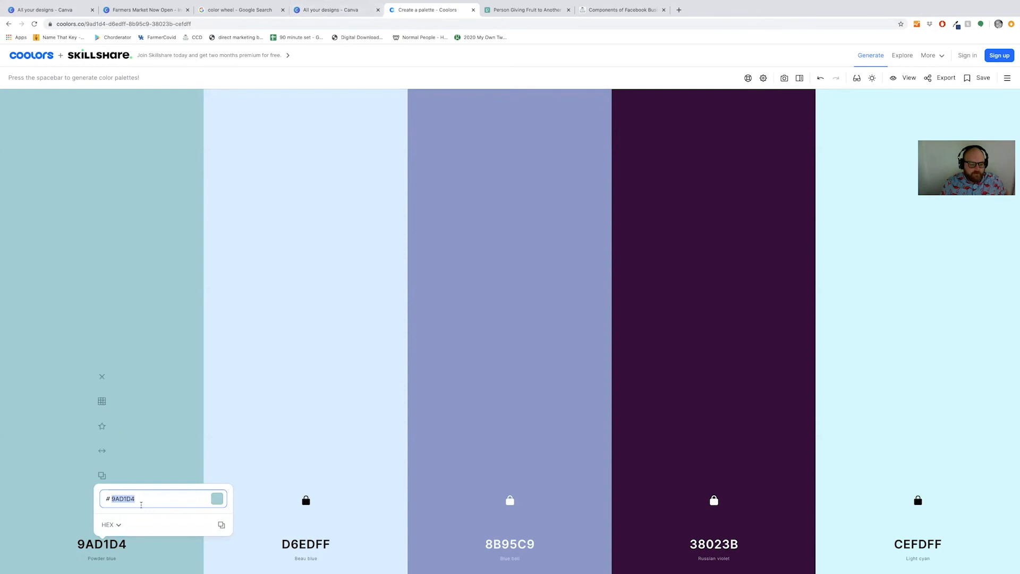
Step: Copy the hex code 9AD1D4, check the Farmers Market Now Open design in Canva, and return to the Coolors palette
{"action": "right_click", "coordinate": [141, 504]}
{"action": "left_click", "coordinate": [159, 467]}
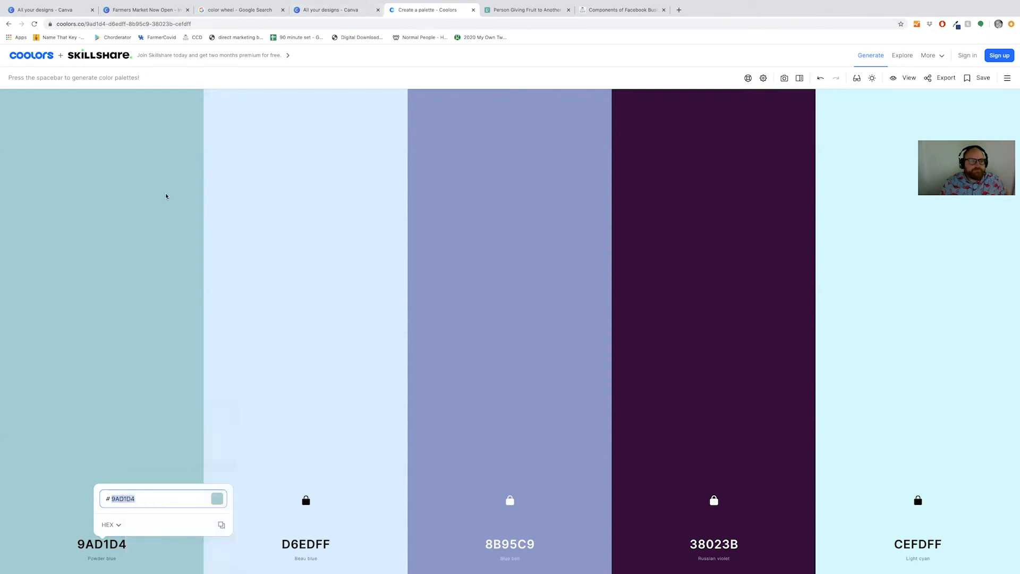
{"action": "left_click", "coordinate": [141, 9]}
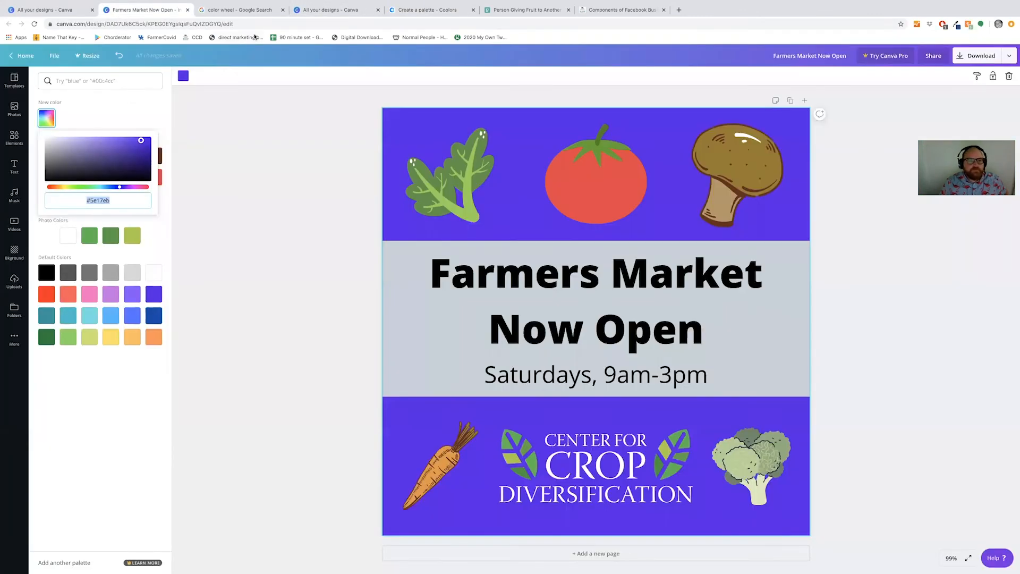
{"action": "left_click", "coordinate": [418, 10]}
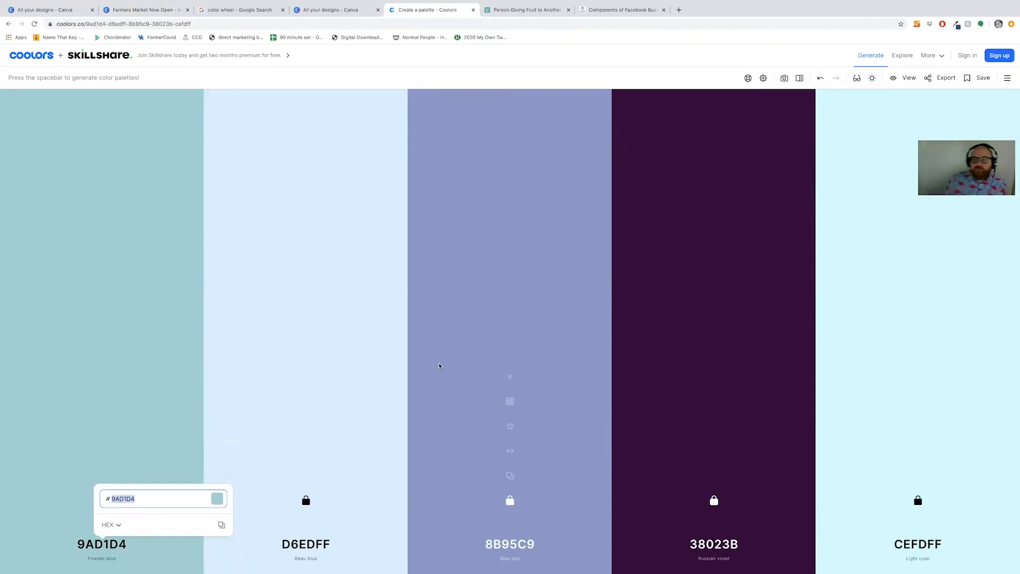
{"action": "scroll", "coordinate": [440, 366], "scroll_direction": "up", "scroll_amount": 5}
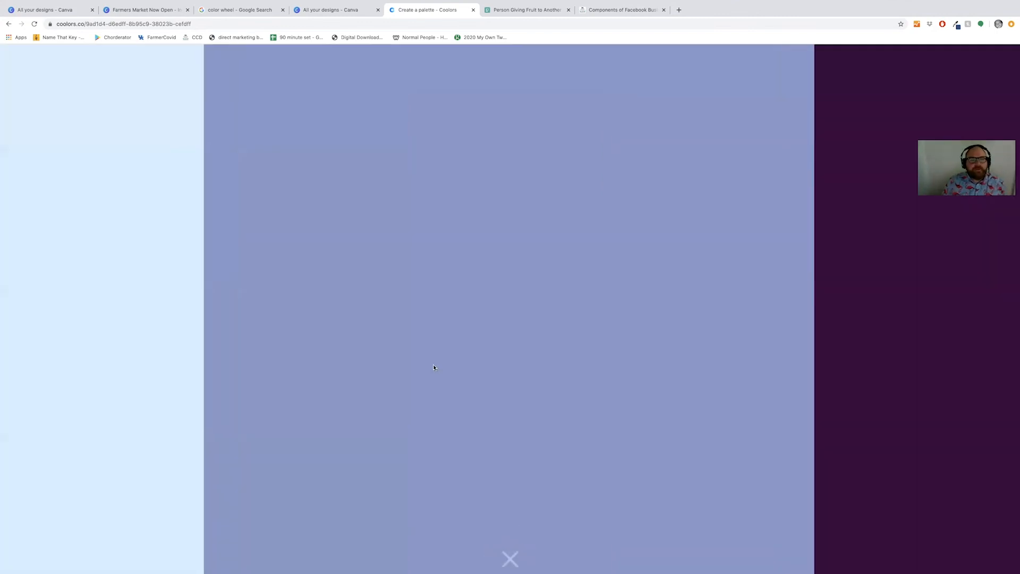
{"action": "scroll", "coordinate": [433, 365], "scroll_direction": "down", "scroll_amount": 5}
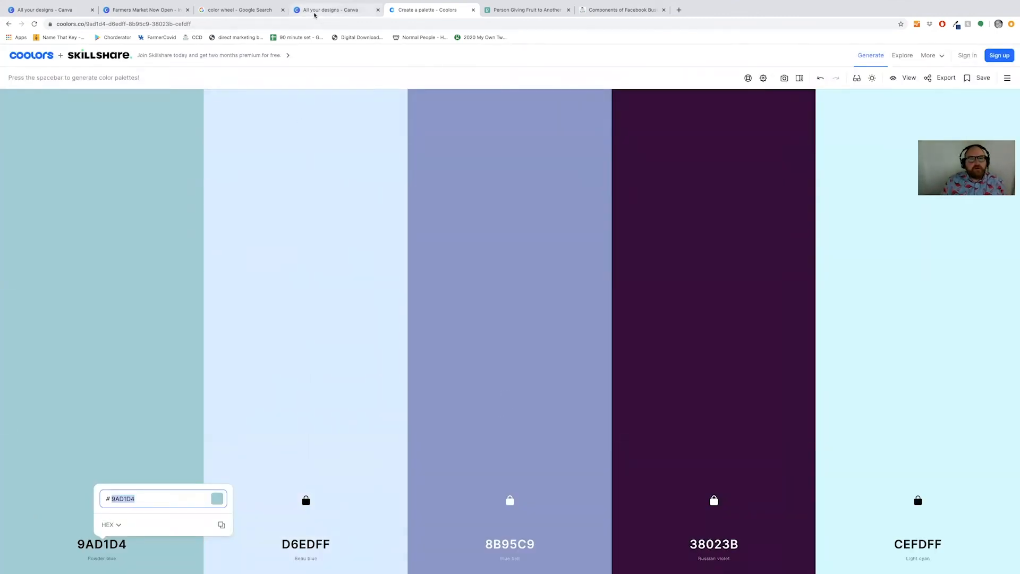
Step: Switch to Canva, open the Farmers Market Now Opendr2 design, and set the band behind its text to color #9AD1D4
{"action": "left_click", "coordinate": [311, 15]}
{"action": "left_click", "coordinate": [539, 281]}
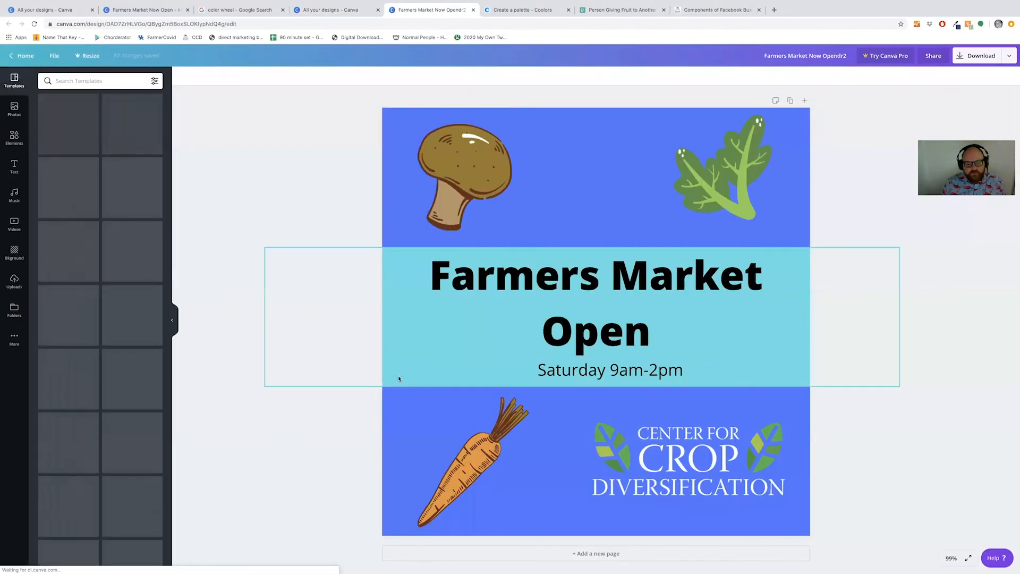
{"action": "left_click", "coordinate": [398, 375]}
{"action": "left_click", "coordinate": [184, 75]}
{"action": "left_click", "coordinate": [47, 119]}
{"action": "type", "text": "#9AC1D4"}
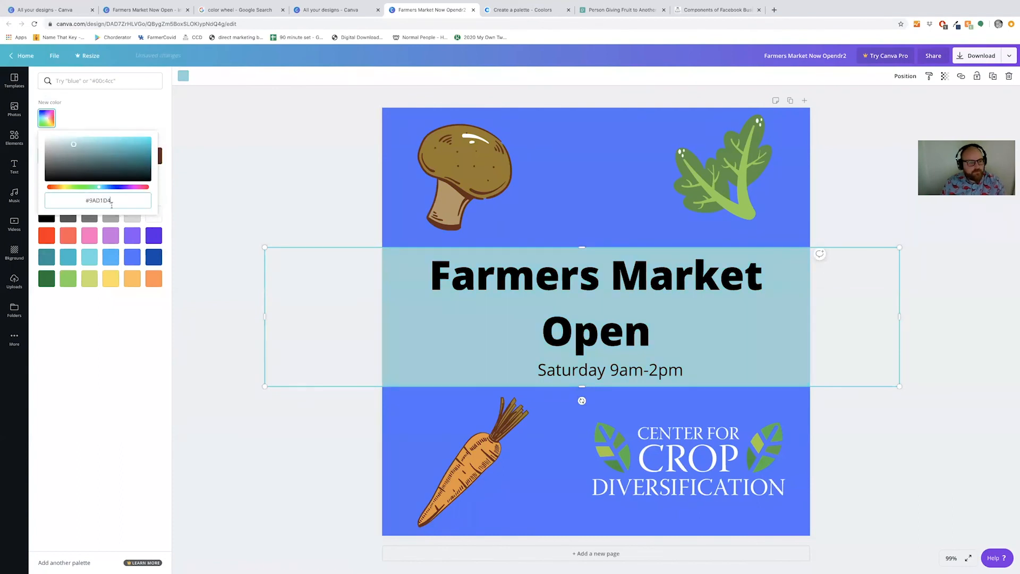